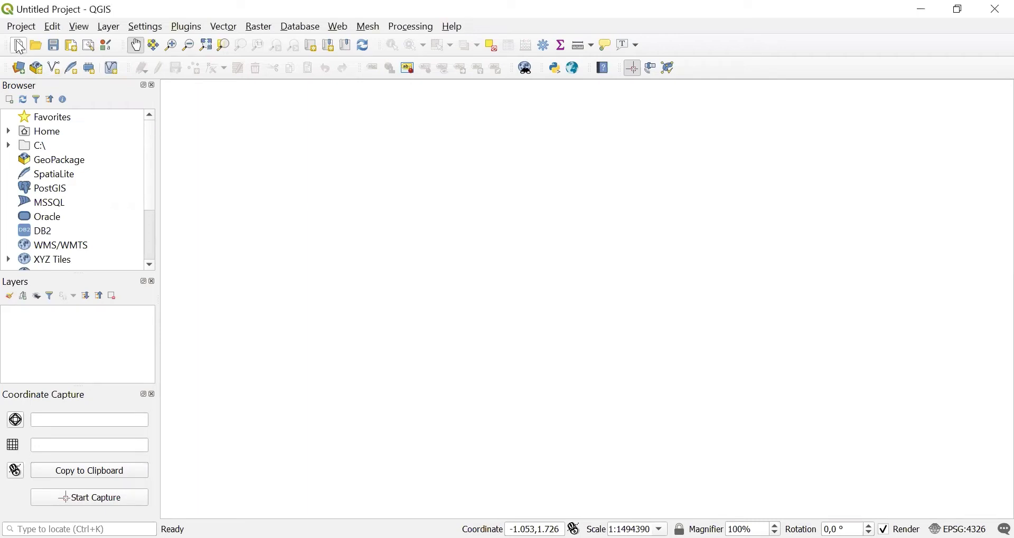
- Review the list of installed plugins to check that Georeferencer GDAL is enabled
{"action": "left_click", "coordinate": [186, 26]}
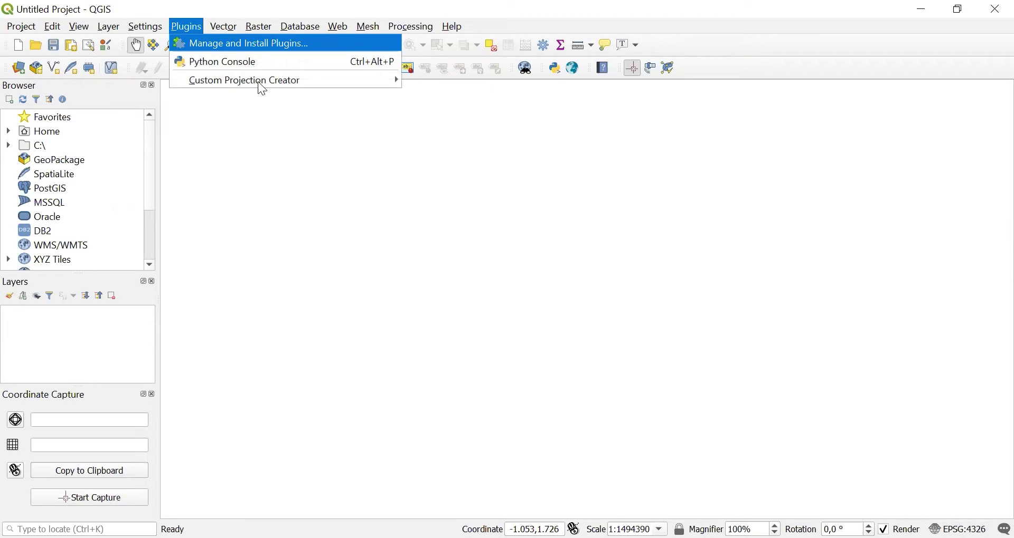
{"action": "left_click", "coordinate": [228, 46]}
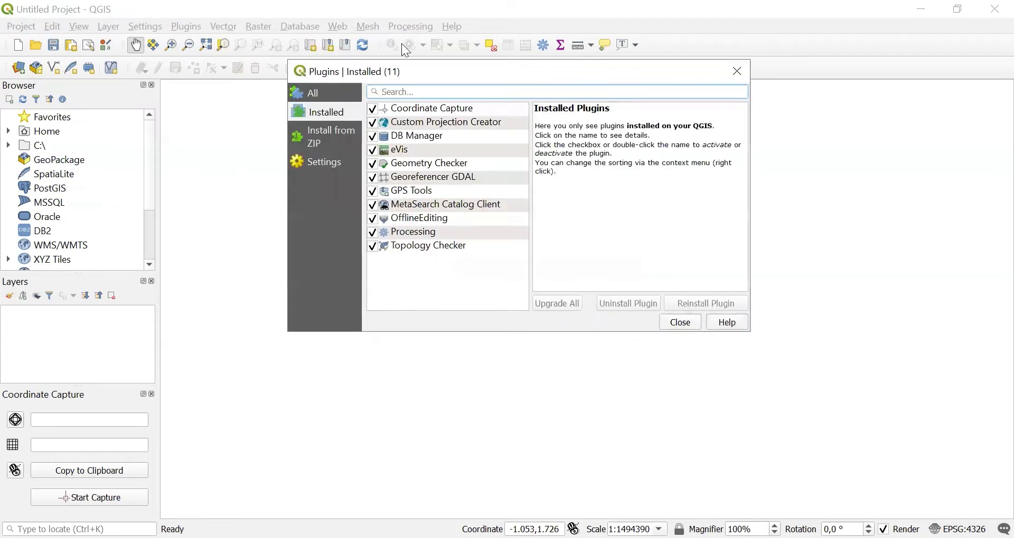
{"action": "left_click", "coordinate": [679, 325]}
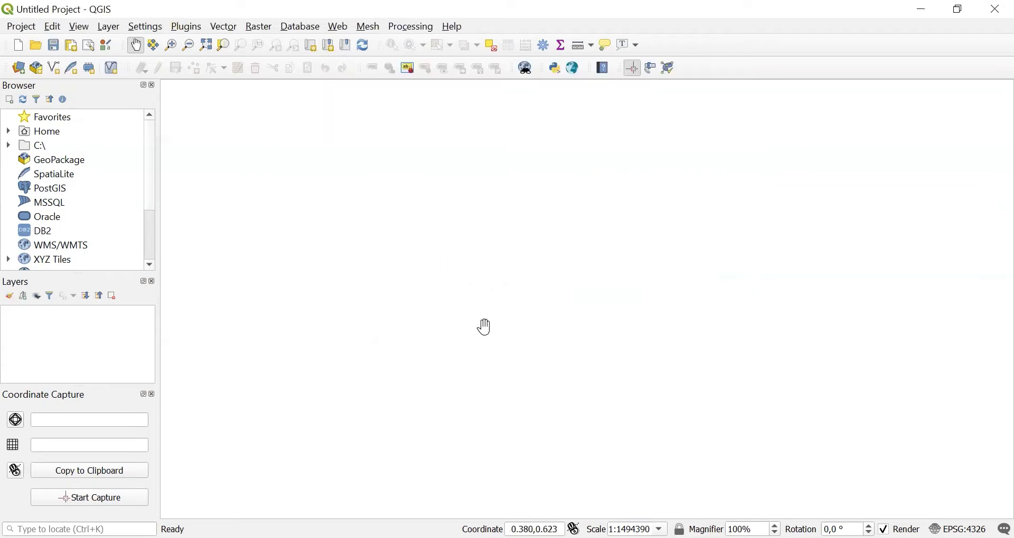
- Open the Georeferencer and load the raster peta semarang.jpg from the Pictures folder
{"action": "left_click", "coordinate": [246, 26]}
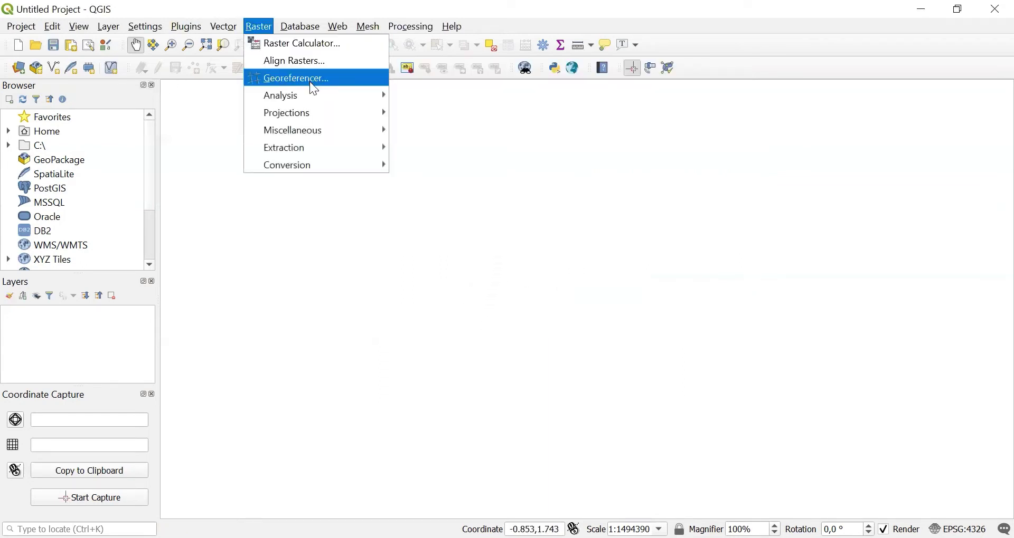
{"action": "key", "text": "Return"}
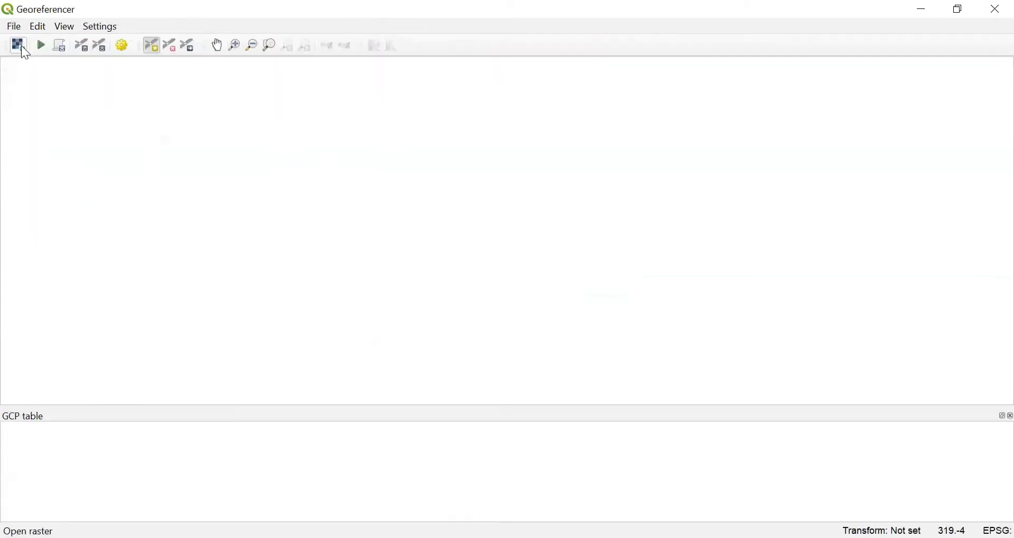
{"action": "left_click", "coordinate": [19, 45]}
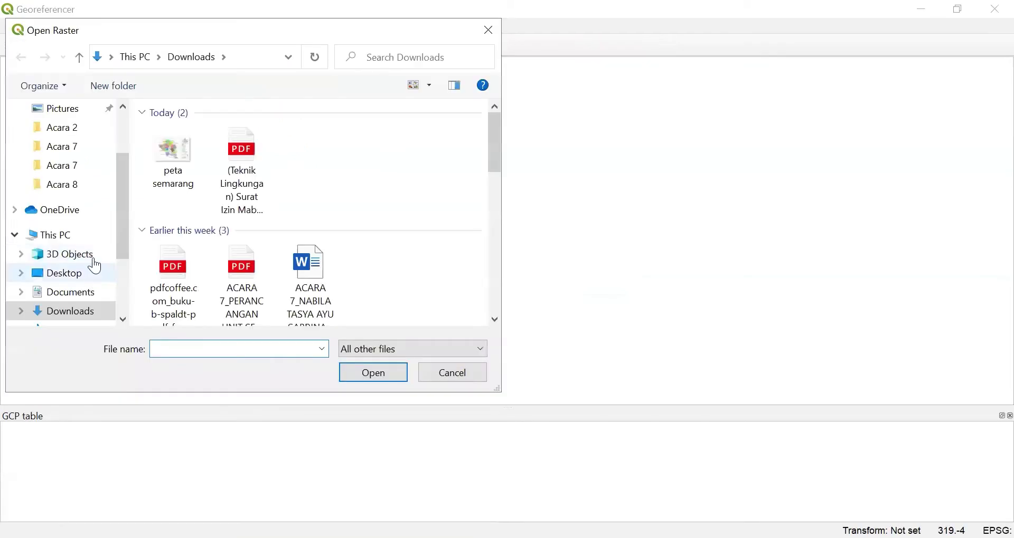
{"action": "left_click_drag", "start_coordinate": [119, 236], "coordinate": [66, 274]}
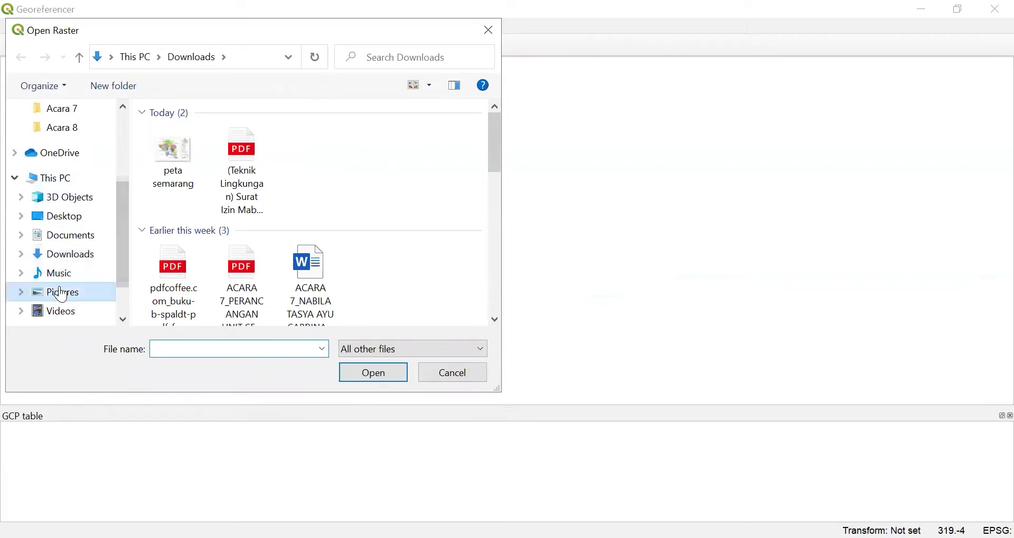
{"action": "left_click", "coordinate": [62, 292]}
{"action": "scroll", "coordinate": [273, 249], "scroll_direction": "down", "scroll_amount": 10}
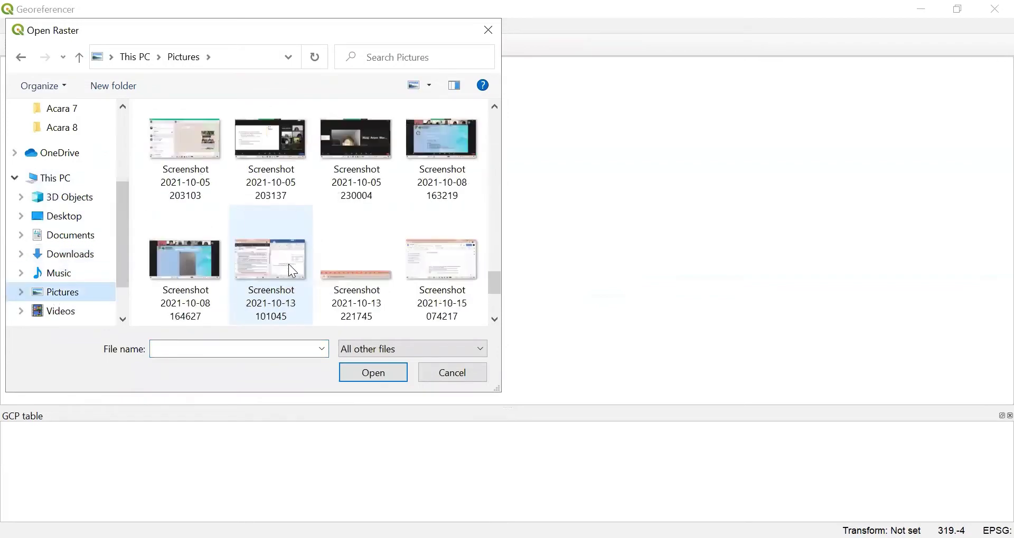
{"action": "scroll", "coordinate": [279, 241], "scroll_direction": "up", "scroll_amount": 10}
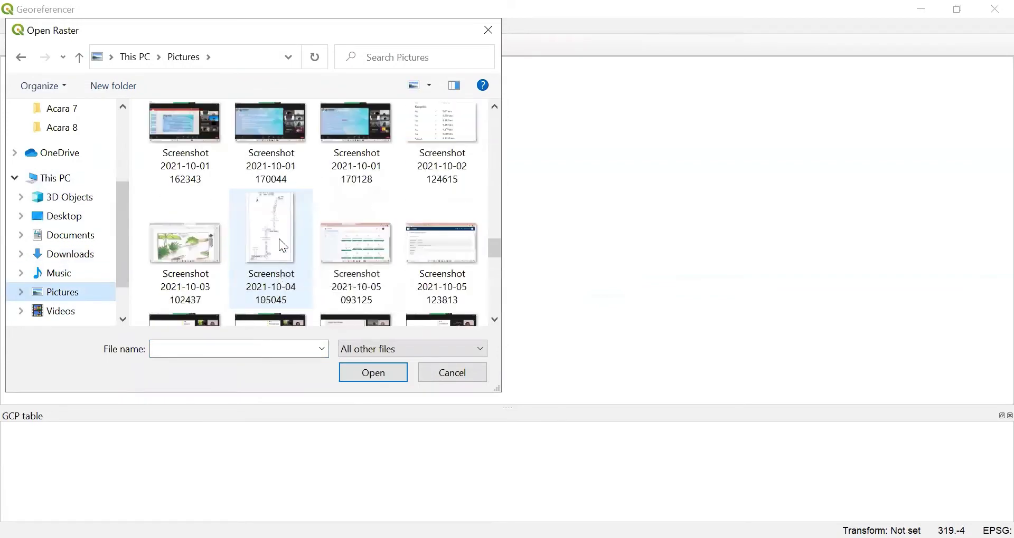
{"action": "scroll", "coordinate": [282, 243], "scroll_direction": "up", "scroll_amount": 15}
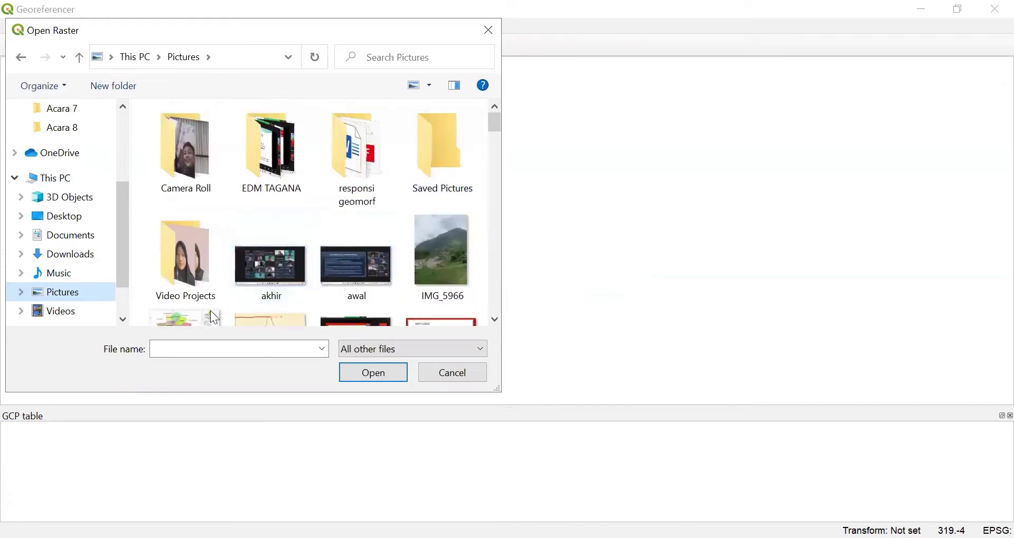
{"action": "left_click", "coordinate": [192, 321]}
{"action": "left_click", "coordinate": [382, 373]}
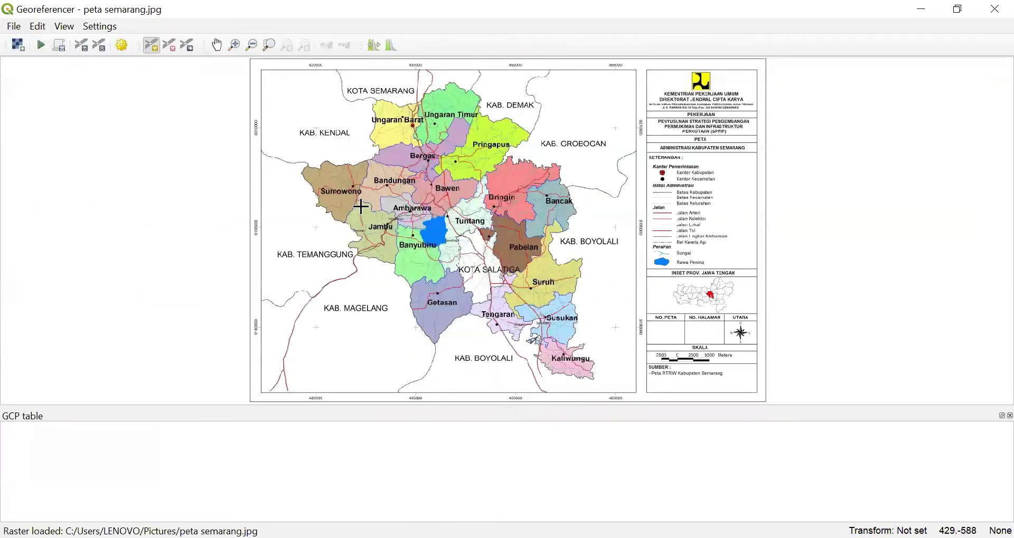
- Add a ground control point on the map's upper-left grid cross with X 420000 and Y 9210000
{"action": "left_click", "coordinate": [39, 29]}
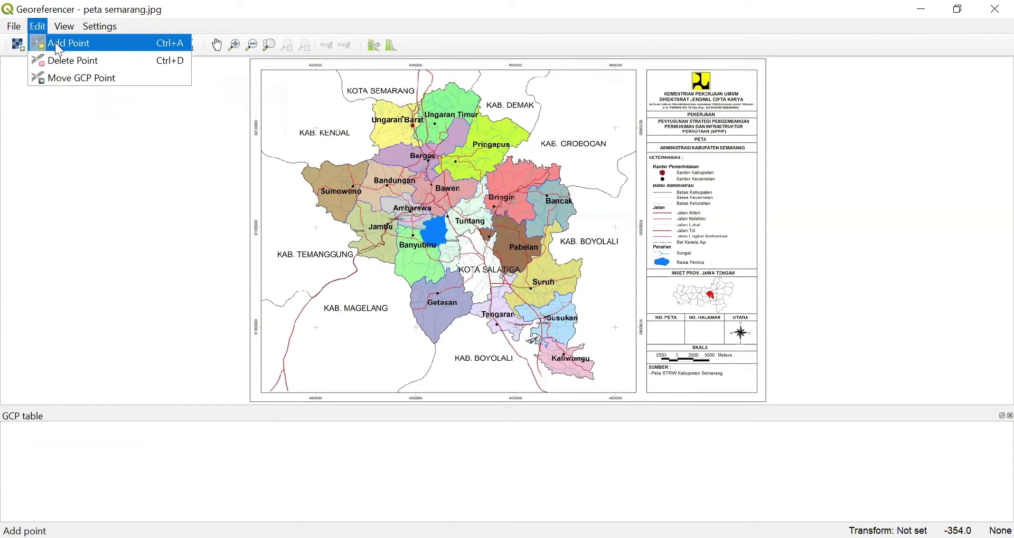
{"action": "left_click", "coordinate": [56, 44]}
{"action": "scroll", "coordinate": [364, 130], "scroll_direction": "up", "scroll_amount": 5}
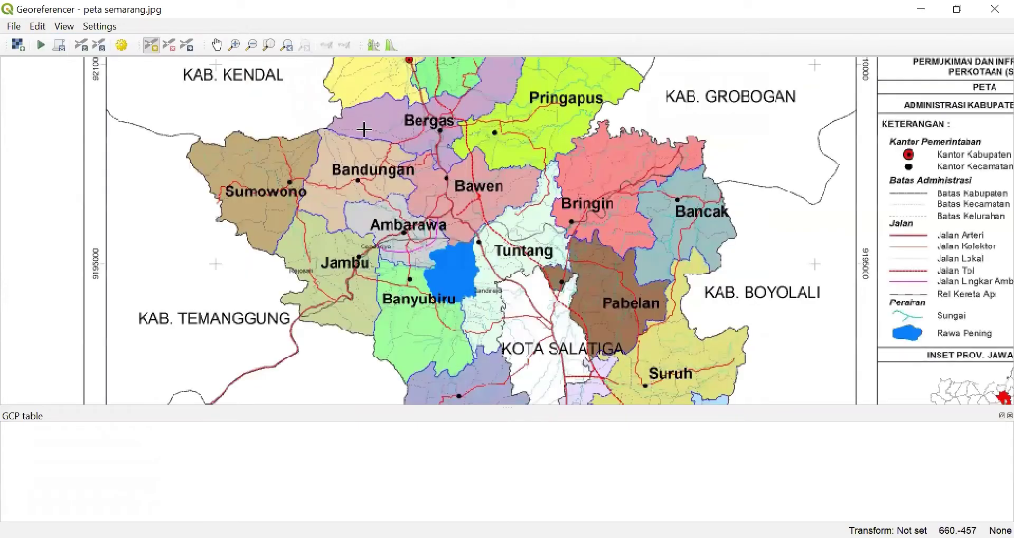
{"action": "scroll", "coordinate": [353, 229], "scroll_direction": "up", "scroll_amount": 1}
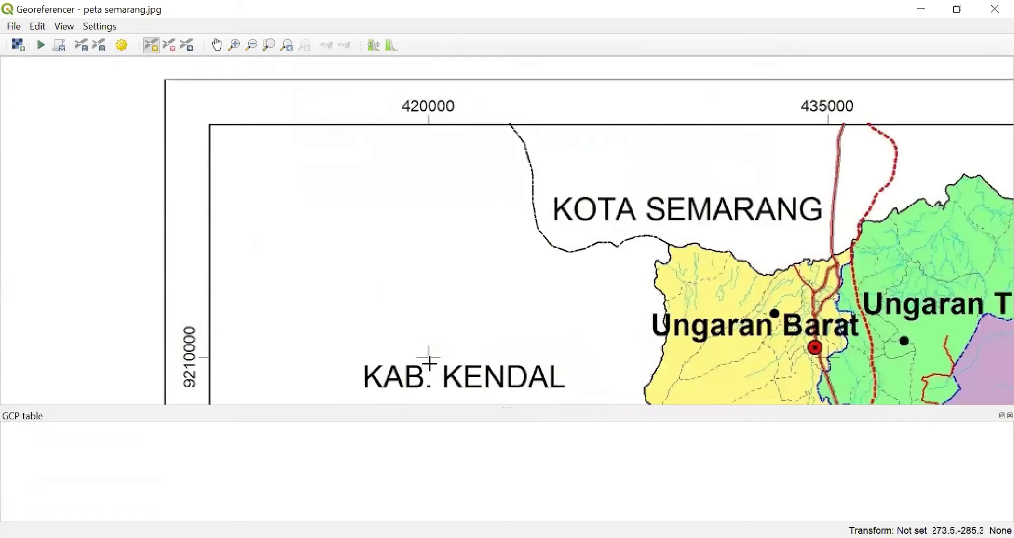
{"action": "left_click", "coordinate": [429, 358]}
{"action": "type", "text": "420000"}
{"action": "left_click", "coordinate": [597, 267]}
{"action": "type", "text": "9210000"}
{"action": "key", "text": "Return"}
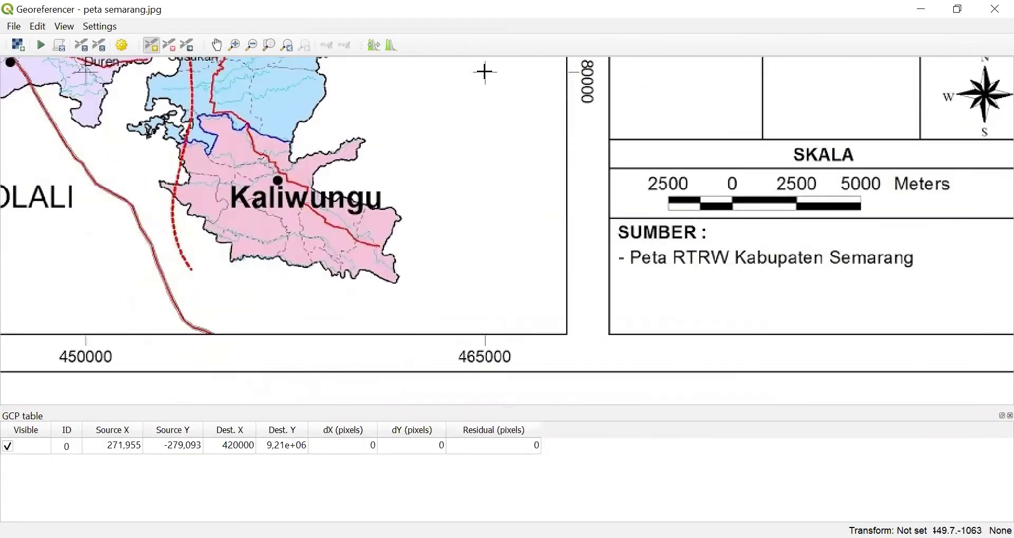
- Add a second ground control point on the map's lower-right grid cross with X 465000 and Y 9180000
{"action": "left_click", "coordinate": [485, 72]}
{"action": "type", "text": "465000"}
{"action": "left_click", "coordinate": [608, 270]}
{"action": "type", "text": "918000"}
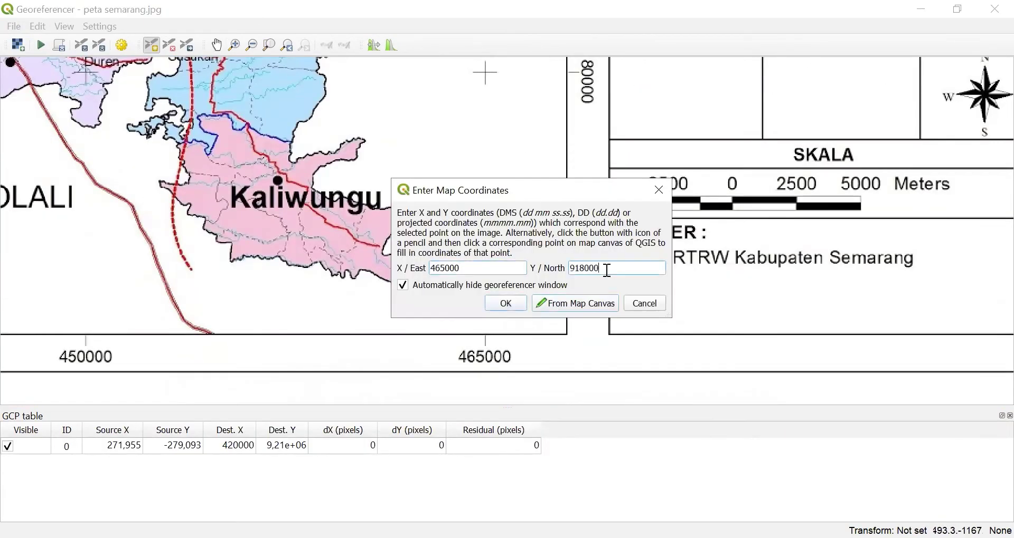
{"action": "type", "text": "0"}
{"action": "key", "text": "Return"}
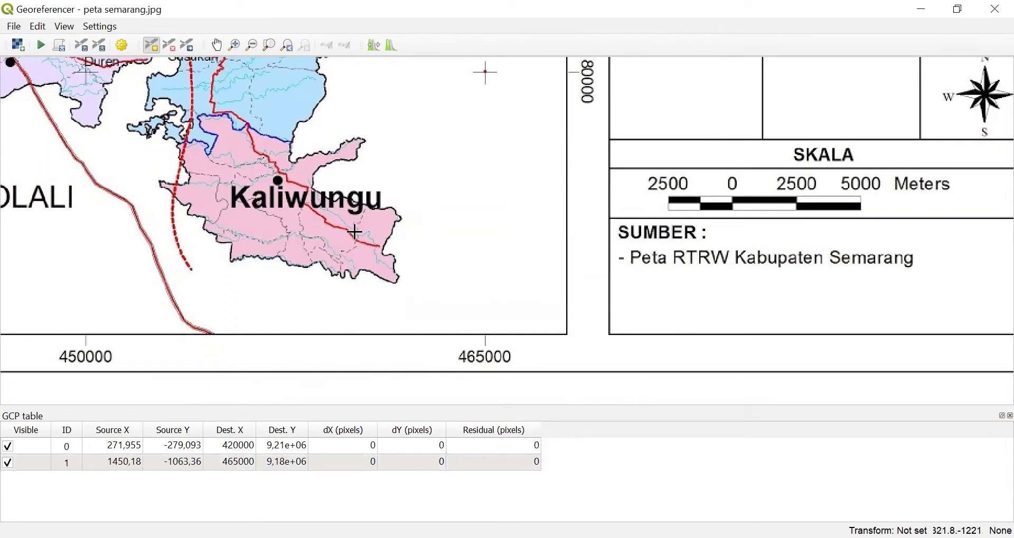
- Set the transformation's target SRS to EPSG:32749 - WGS 84 / UTM zone 49S
{"action": "left_click", "coordinate": [123, 46]}
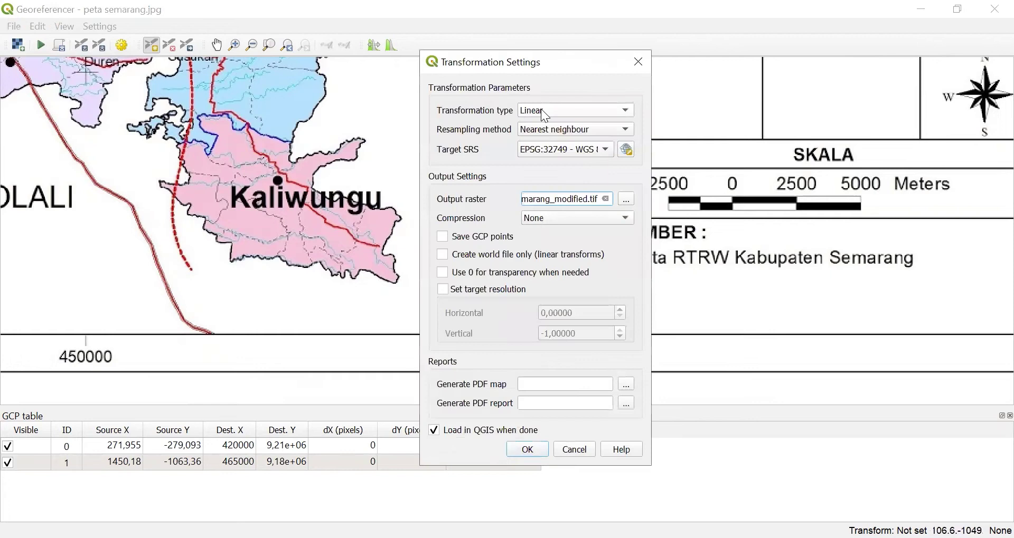
{"action": "left_click", "coordinate": [602, 146]}
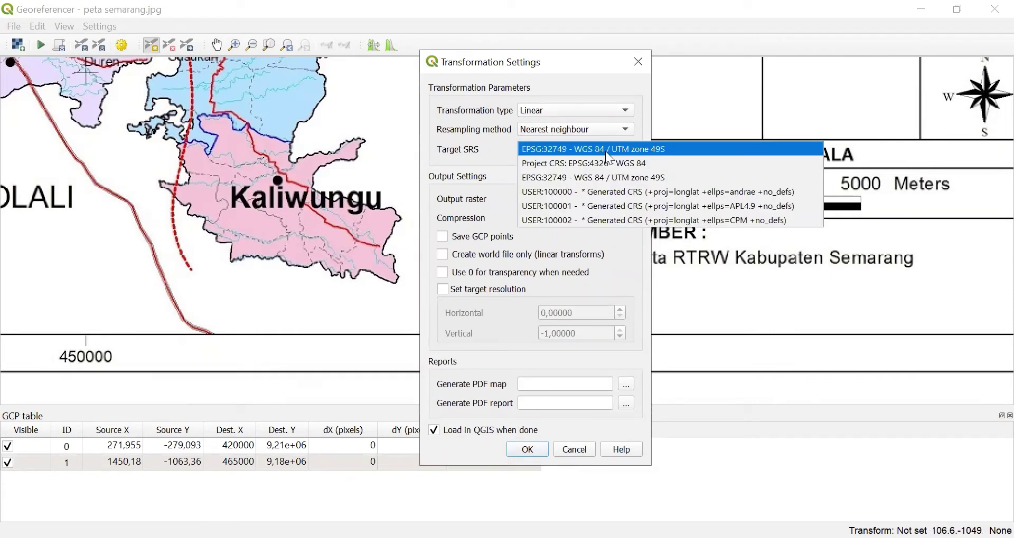
{"action": "left_click", "coordinate": [606, 150]}
{"action": "left_click", "coordinate": [626, 150]}
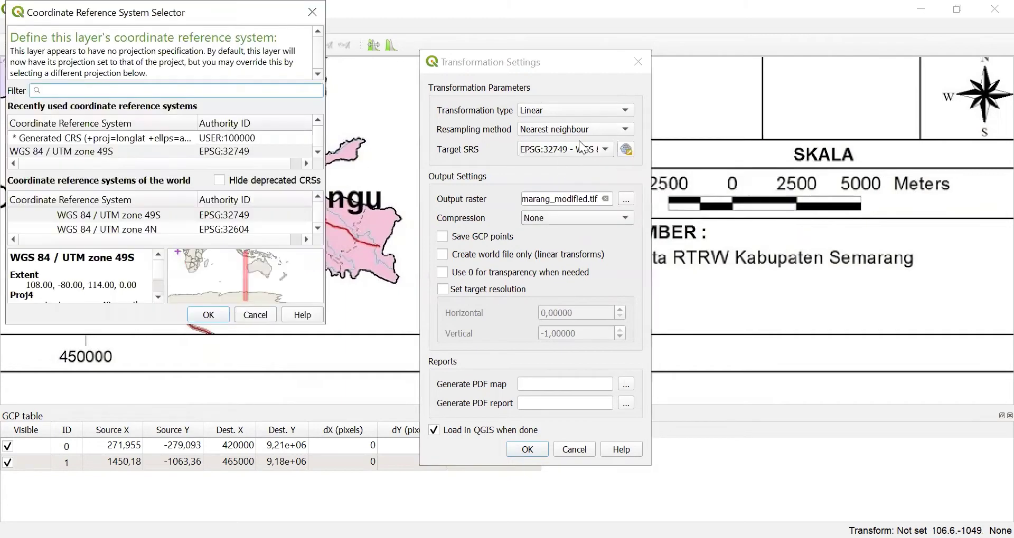
{"action": "left_click", "coordinate": [259, 317]}
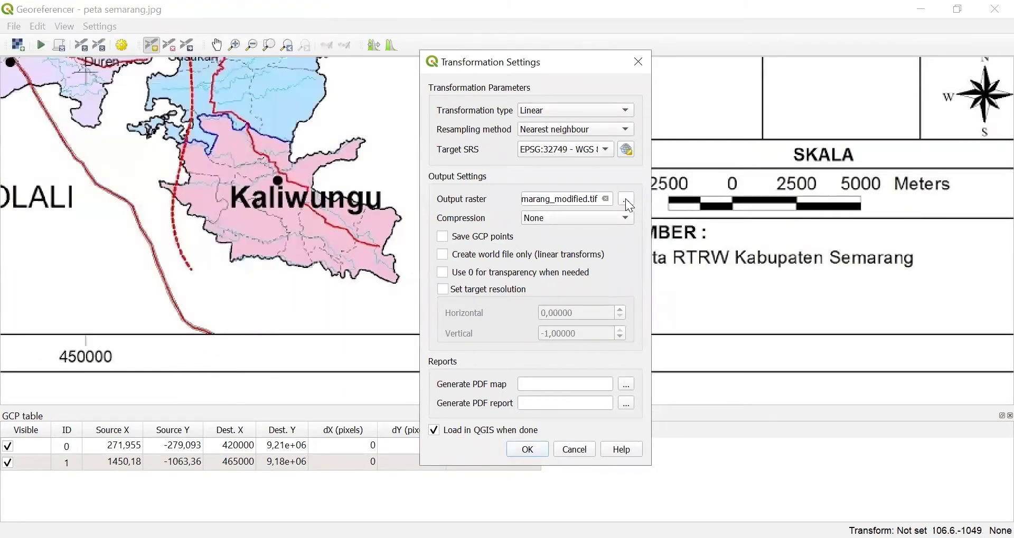
- Set the output raster to a TIF file named peta semarang_modified in the Peta subfolder Acara 7
{"action": "left_click", "coordinate": [628, 205]}
{"action": "left_click_drag", "start_coordinate": [539, 252], "coordinate": [541, 211]}
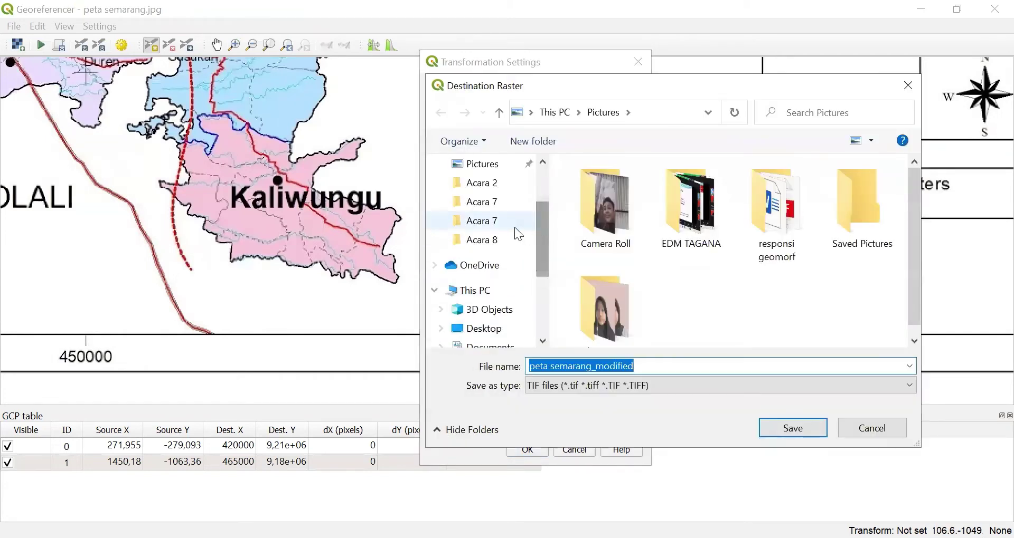
{"action": "left_click", "coordinate": [515, 228]}
{"action": "left_click", "coordinate": [500, 202]}
{"action": "left_click", "coordinate": [506, 229]}
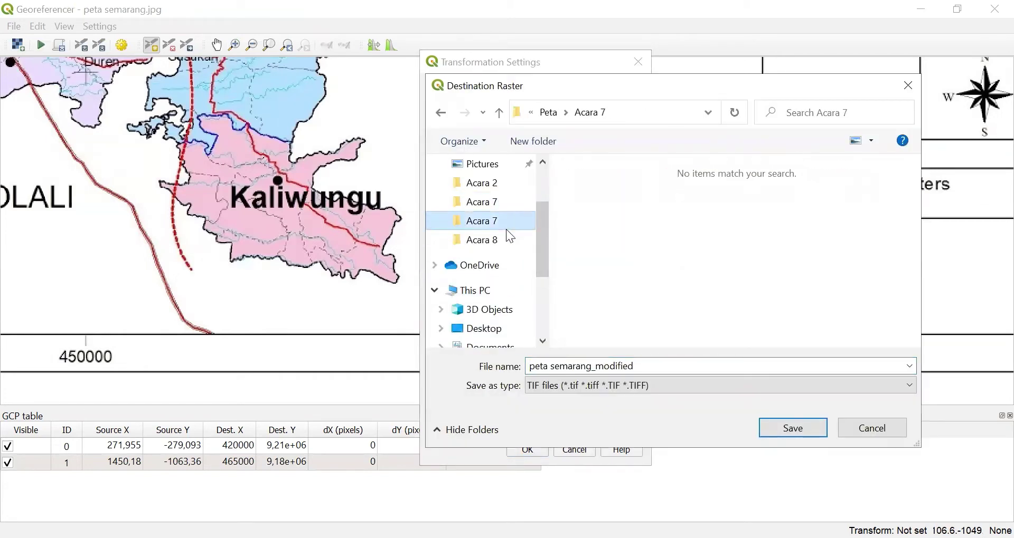
{"action": "left_click", "coordinate": [773, 422]}
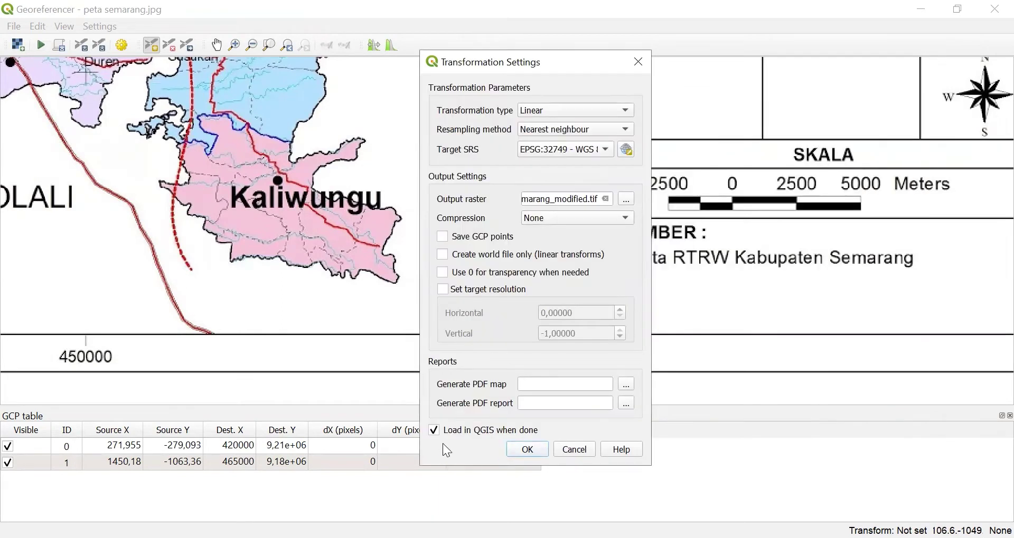
- Run the georeferencing with these transformation settings, and close the Georeferencer with the GCP points saved
{"action": "left_click", "coordinate": [525, 452]}
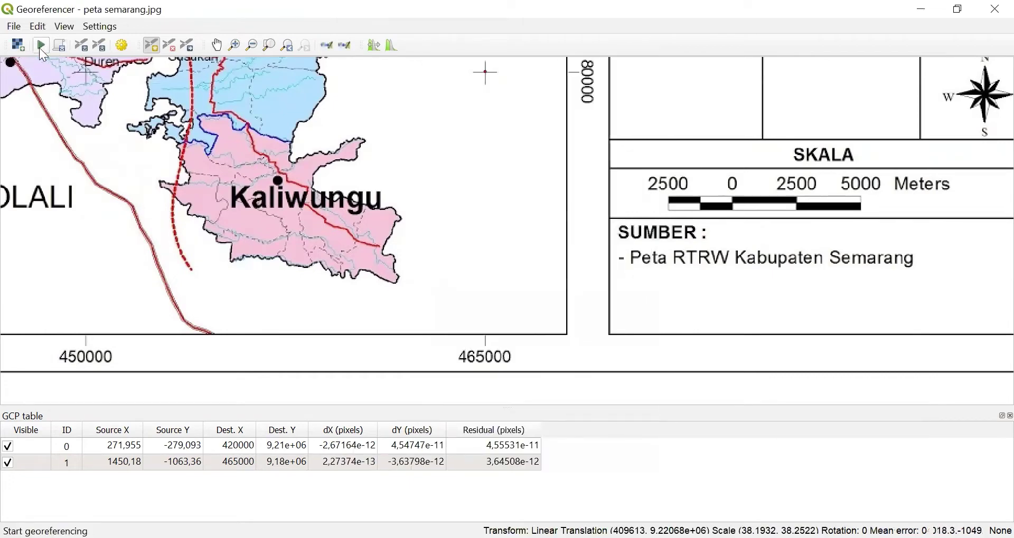
{"action": "left_click", "coordinate": [40, 46]}
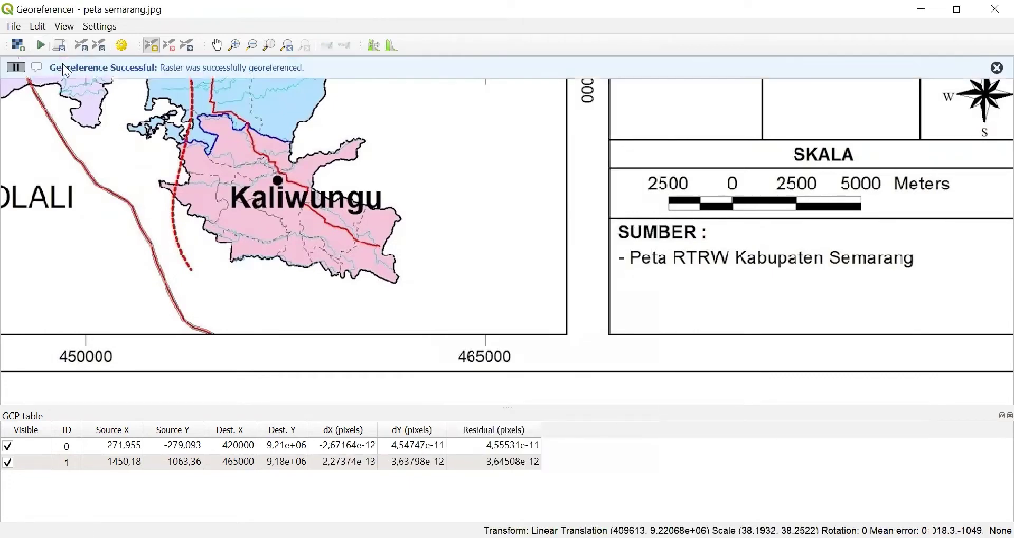
{"action": "left_click", "coordinate": [992, 12]}
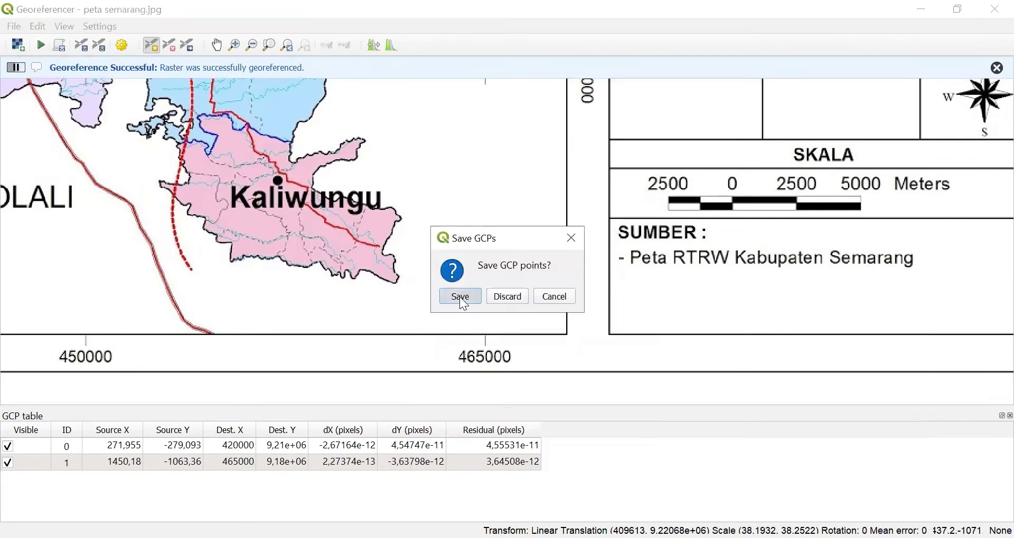
{"action": "left_click", "coordinate": [461, 298]}
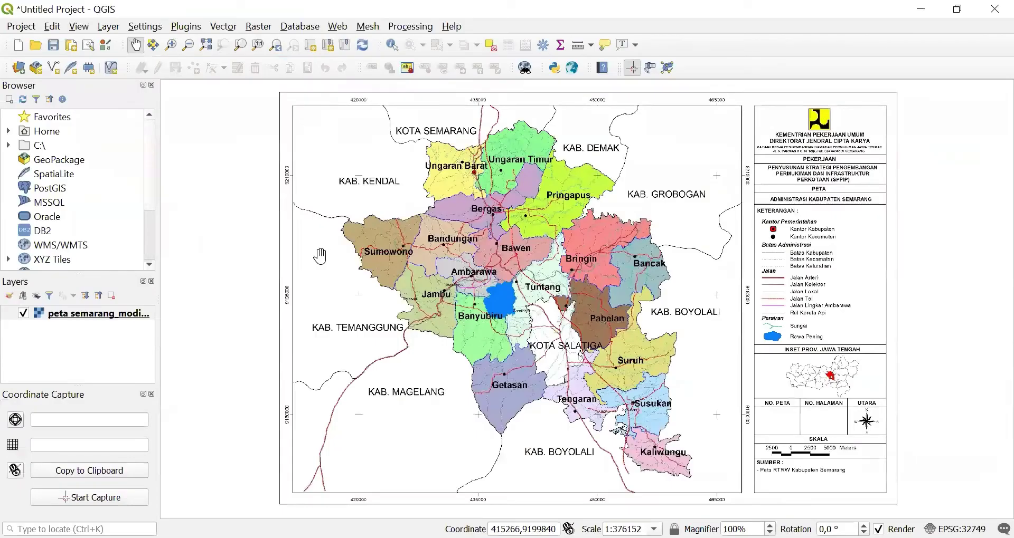
- Start a new shapefile layer with the file name Batas Admin in the Acara 7 folder
{"action": "scroll", "coordinate": [320, 256], "scroll_direction": "up", "scroll_amount": 1}
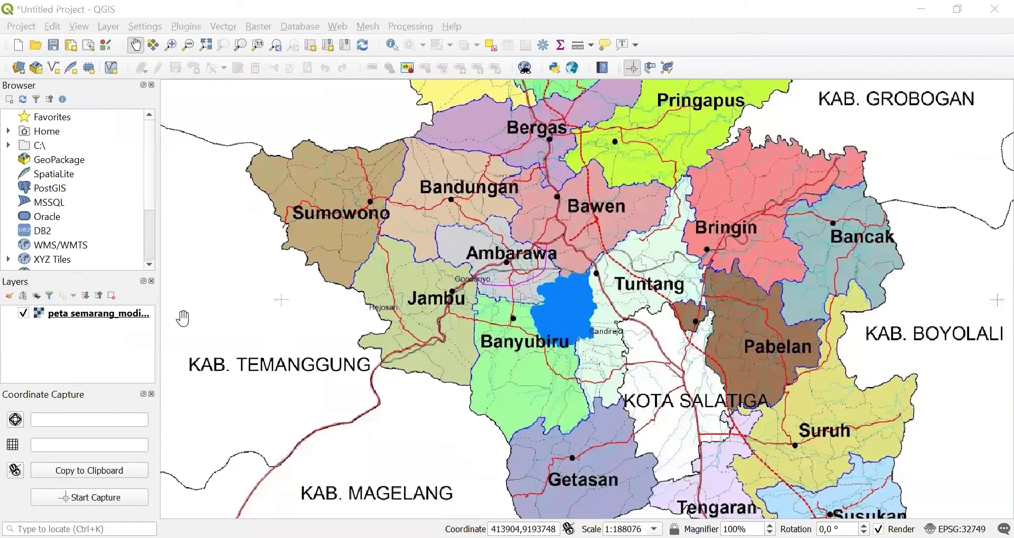
{"action": "left_click", "coordinate": [107, 26]}
{"action": "mouse_move", "coordinate": [317, 61]}
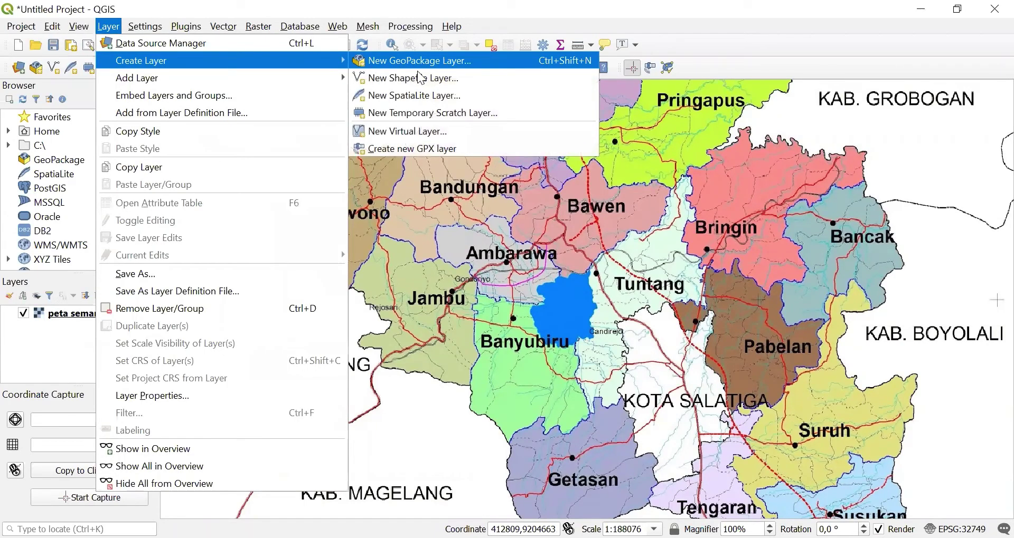
{"action": "left_click", "coordinate": [543, 74]}
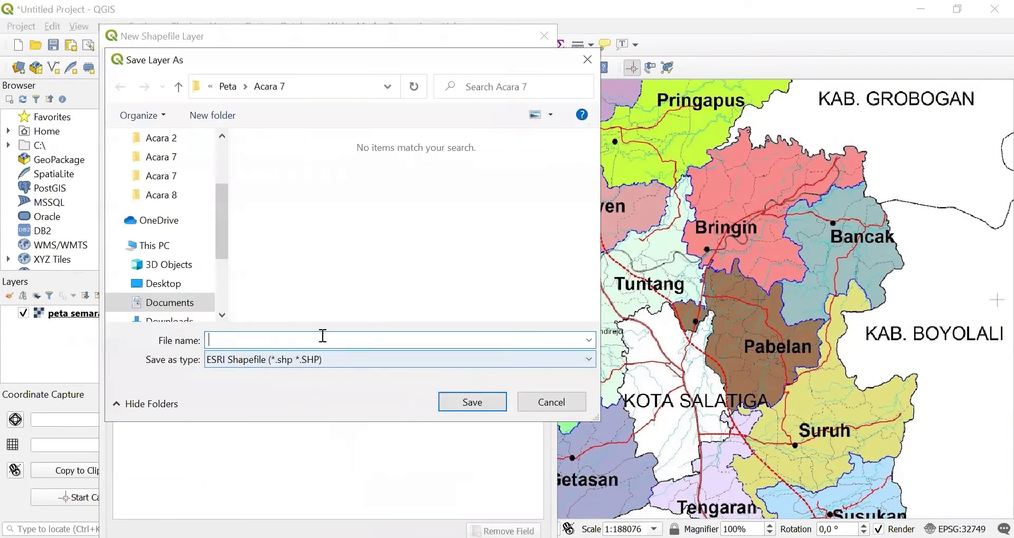
{"action": "type", "text": "Batas Admin"}
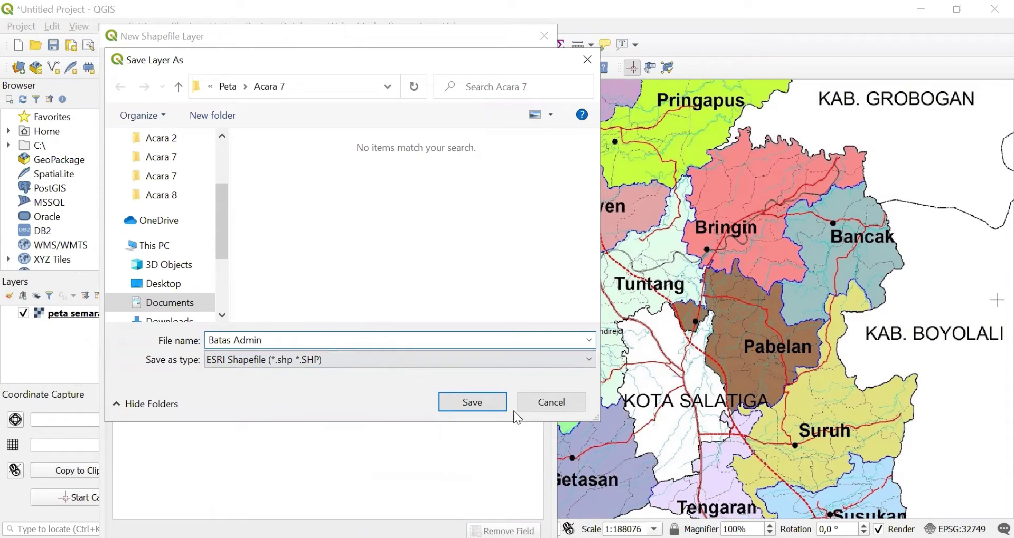
{"action": "left_click", "coordinate": [489, 401]}
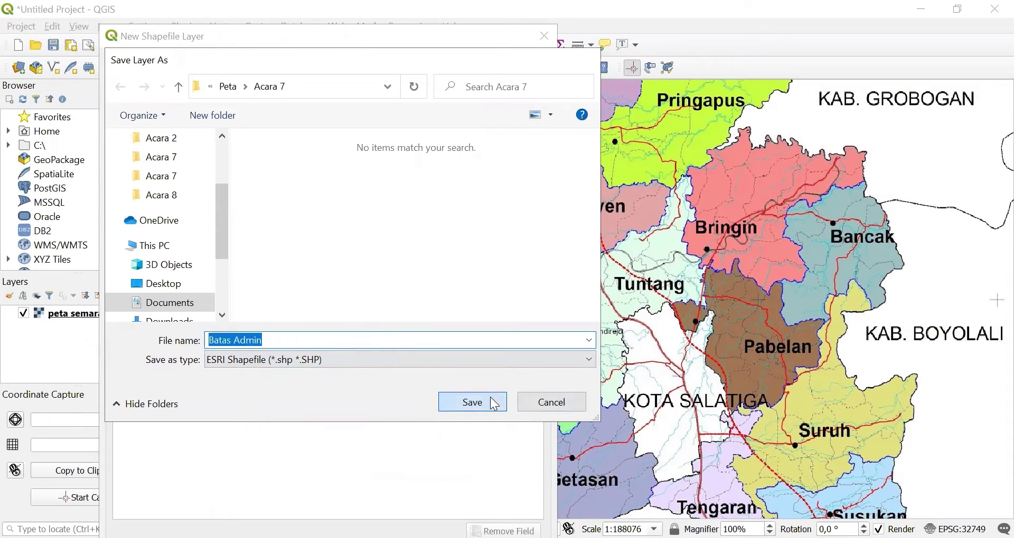
- Set the new shapefile's geometry type to Polygon and its CRS to the project CRS, EPSG:32749 - WGS 84 / UTM zone 49S
{"action": "left_click", "coordinate": [248, 100]}
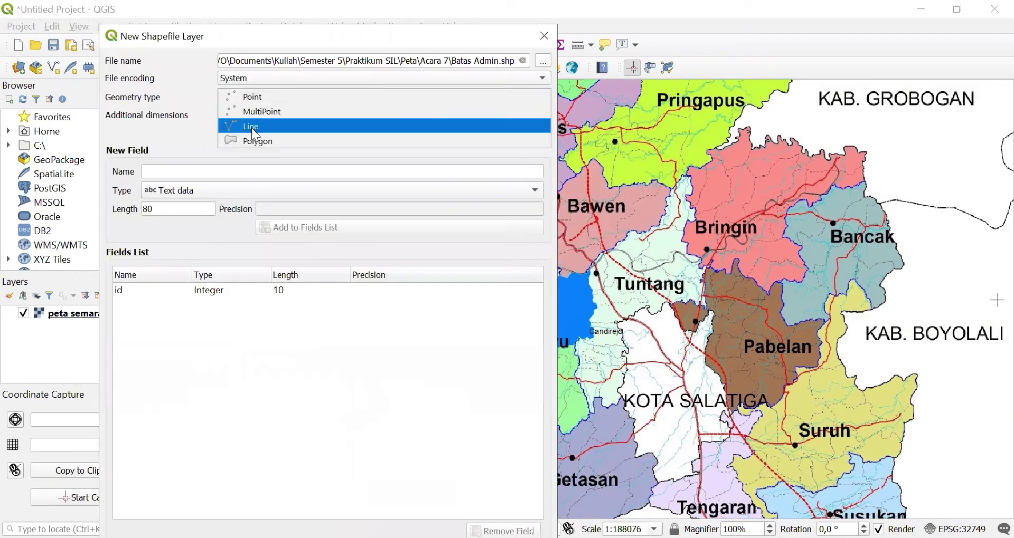
{"action": "left_click", "coordinate": [267, 142]}
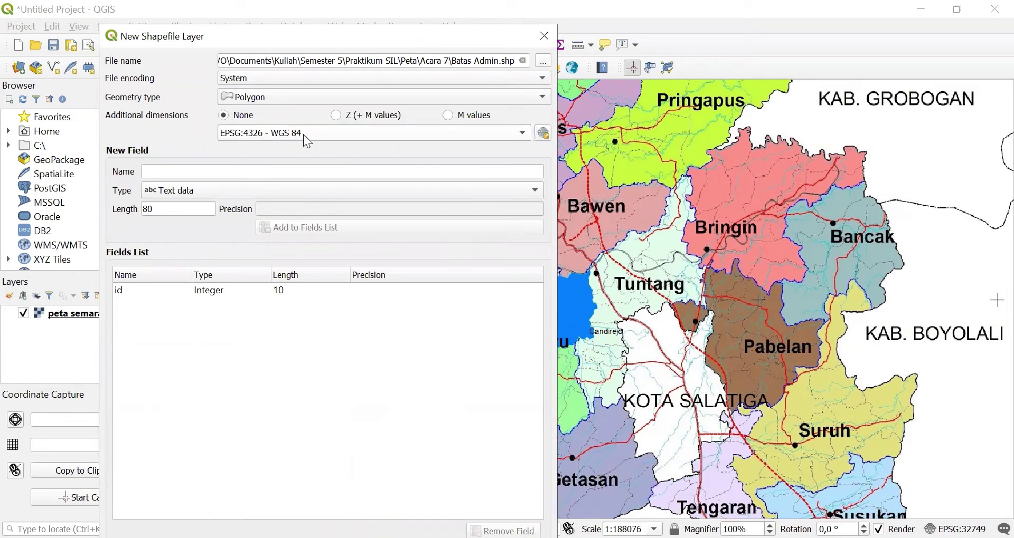
{"action": "left_click", "coordinate": [307, 142]}
{"action": "left_click", "coordinate": [308, 148]}
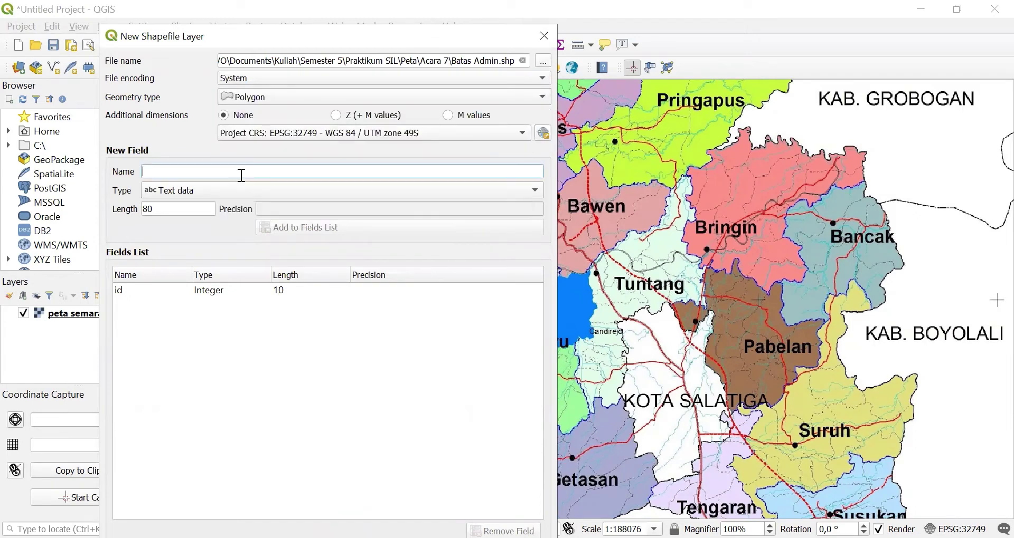
- Add a text field named Keterangan with length 80 and create the Batas Admin layer
{"action": "type", "text": "Keterangan"}
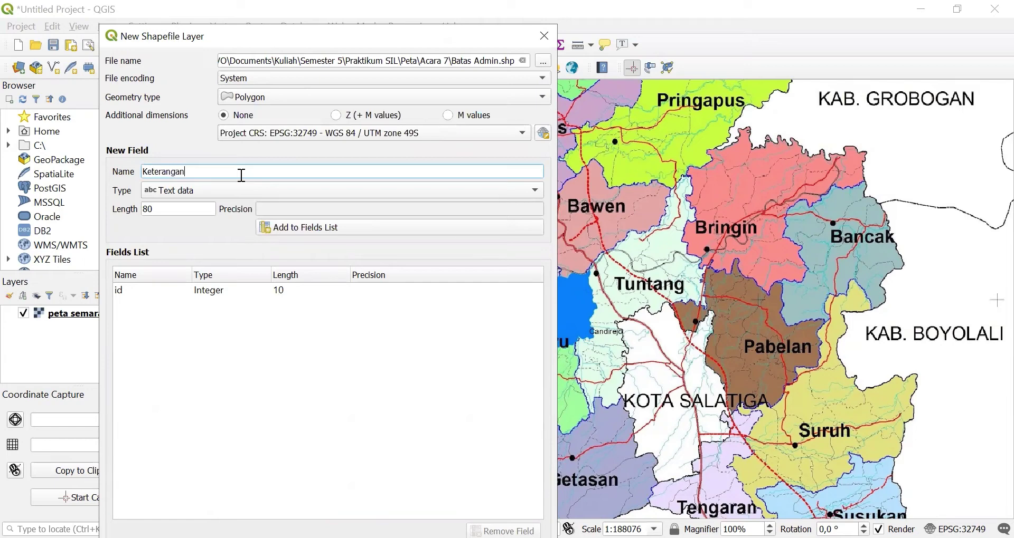
{"action": "left_click", "coordinate": [322, 227]}
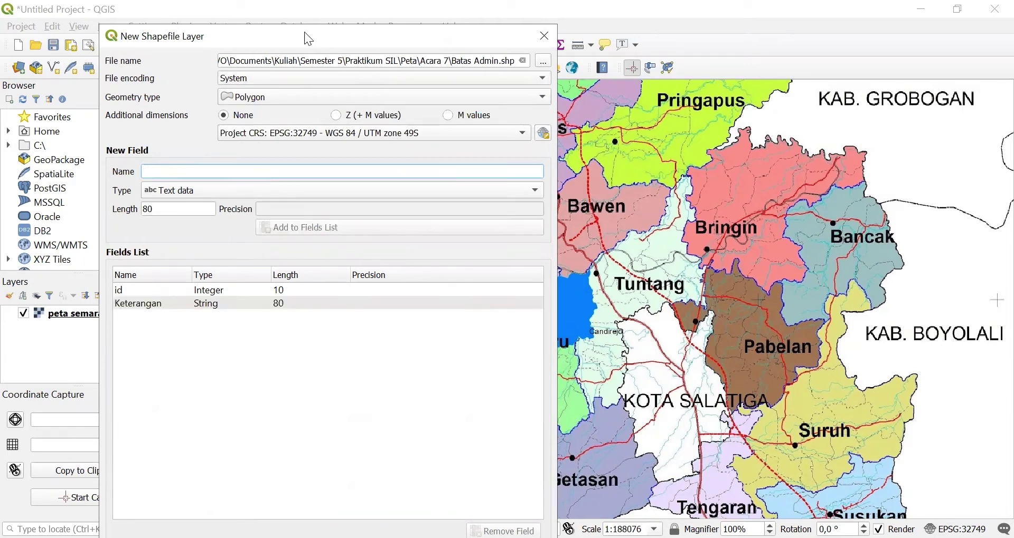
{"action": "left_click_drag", "start_coordinate": [304, 32], "coordinate": [143, 8]}
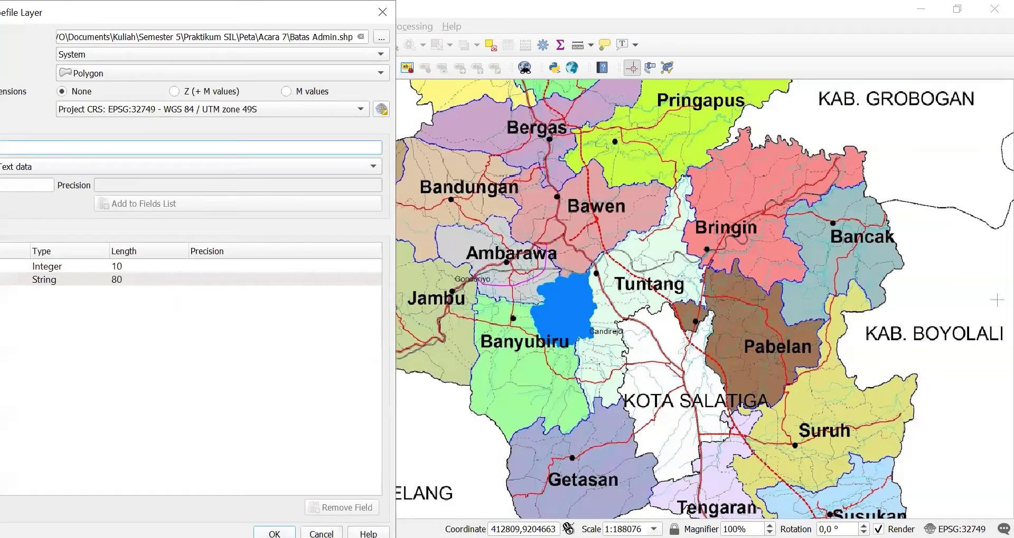
{"action": "key", "text": "Return"}
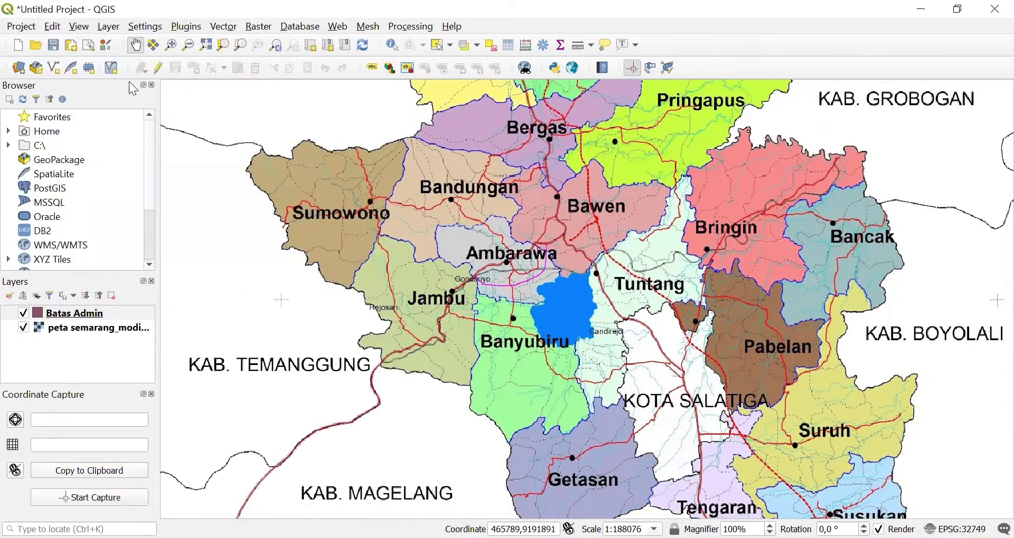
- Start editing Batas Admin and begin a polygon at Sumowono's western tip, tracing its northwestern outer boundary
{"action": "left_click", "coordinate": [158, 71]}
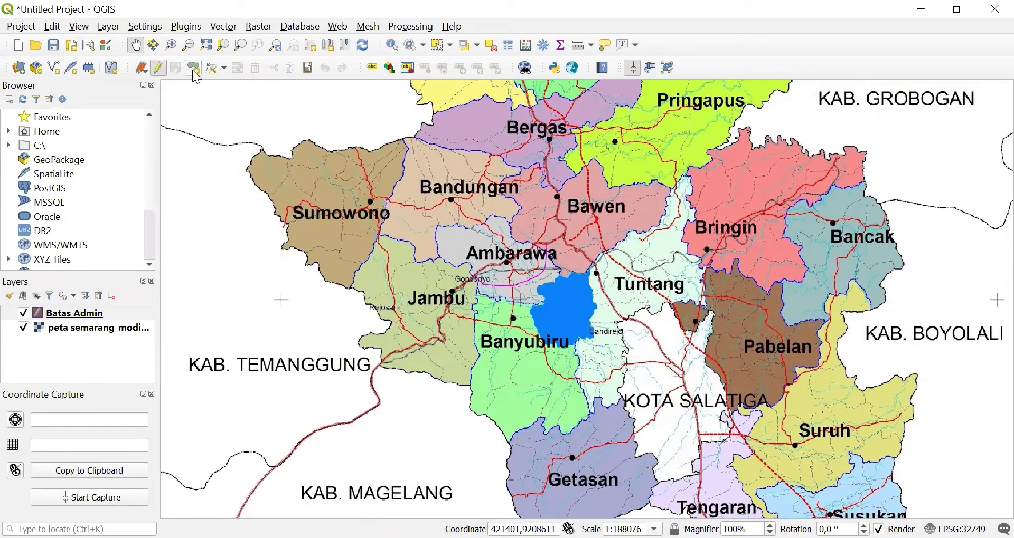
{"action": "left_click", "coordinate": [194, 68]}
{"action": "scroll", "coordinate": [336, 213], "scroll_direction": "down", "scroll_amount": 1}
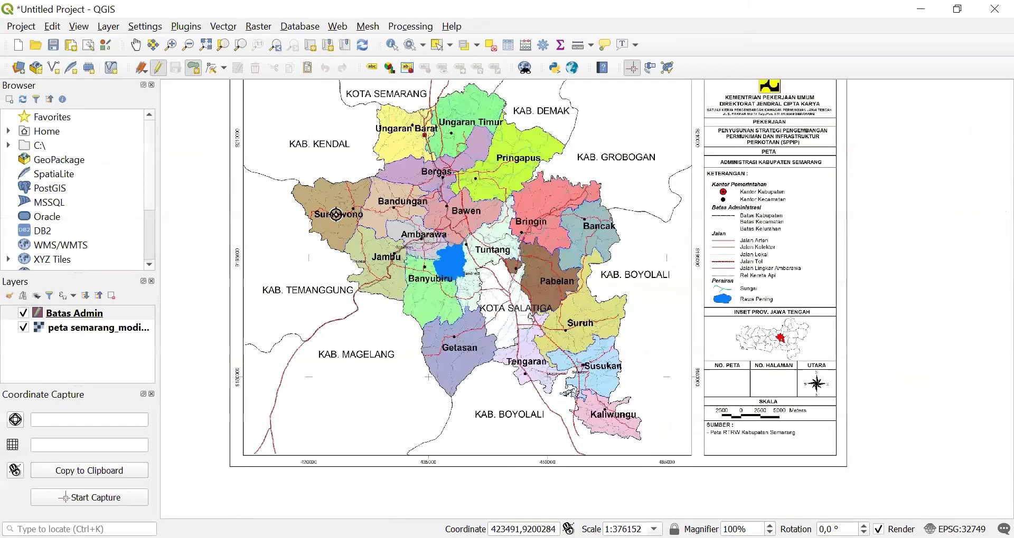
{"action": "scroll", "coordinate": [336, 213], "scroll_direction": "up", "scroll_amount": 2}
{"action": "scroll", "coordinate": [312, 287], "scroll_direction": "up", "scroll_amount": 3}
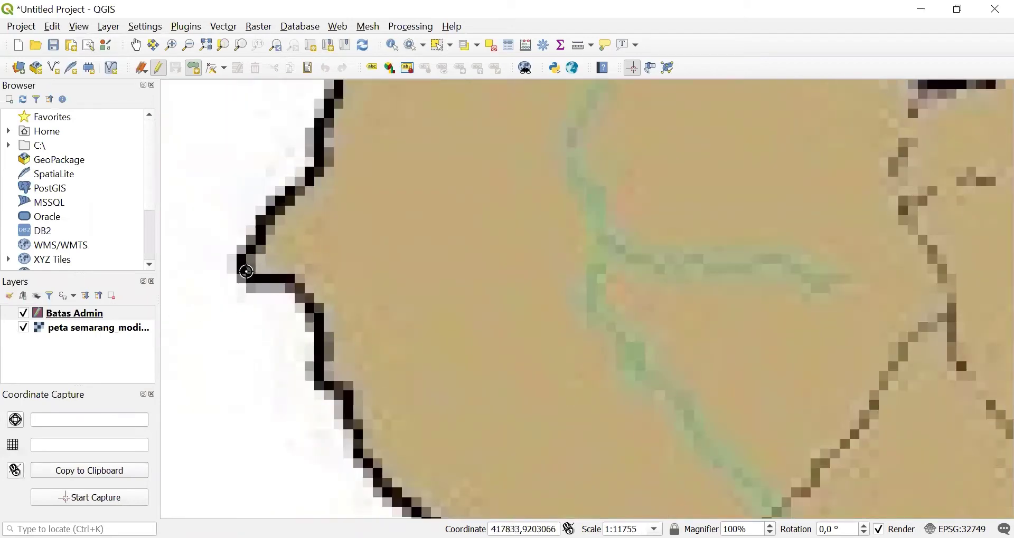
{"action": "left_click", "coordinate": [246, 271]}
{"action": "scroll", "coordinate": [309, 199], "scroll_direction": "down", "scroll_amount": 1}
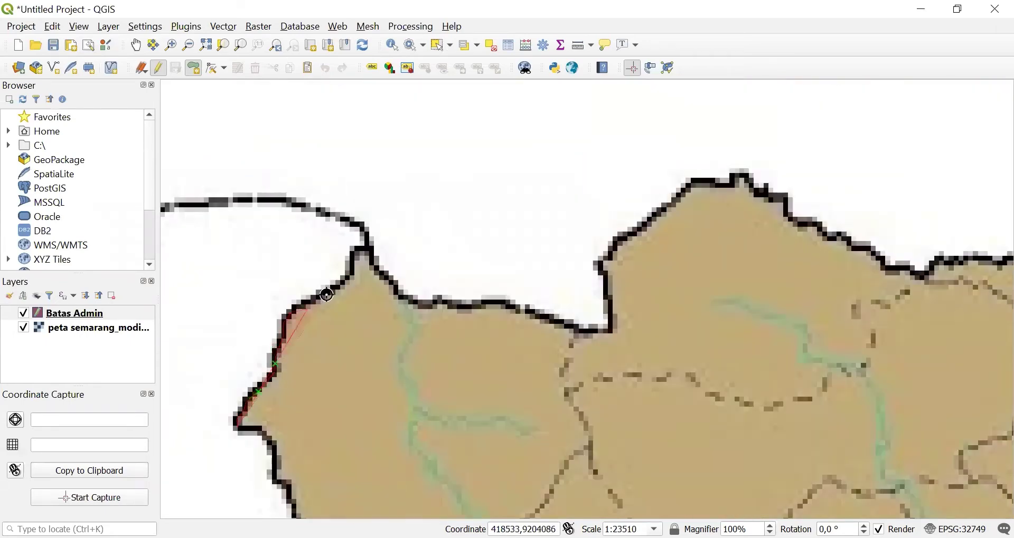
{"action": "left_click", "coordinate": [362, 252]}
{"action": "left_click", "coordinate": [408, 307]}
{"action": "left_click", "coordinate": [502, 304]}
{"action": "left_click", "coordinate": [575, 332]}
{"action": "left_click", "coordinate": [610, 331]}
{"action": "left_click_drag", "start_coordinate": [659, 214], "coordinate": [365, 349]}
{"action": "left_click", "coordinate": [446, 312]}
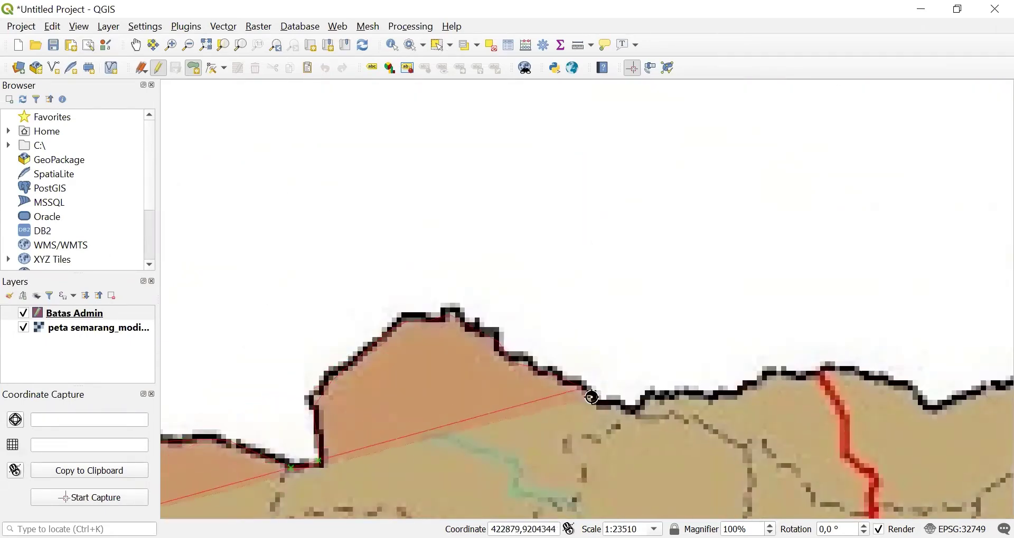
- Continue the polygon eastward along the northern boundaries of Sumowono and Bandungan to Bandungan's eastern edge
{"action": "left_click_drag", "start_coordinate": [665, 403], "coordinate": [307, 418]}
{"action": "left_click", "coordinate": [385, 408]}
{"action": "left_click_drag", "start_coordinate": [467, 383], "coordinate": [259, 402]}
{"action": "left_click", "coordinate": [372, 439]}
{"action": "left_click_drag", "start_coordinate": [447, 411], "coordinate": [195, 396]}
{"action": "left_click", "coordinate": [234, 367]}
{"action": "left_click", "coordinate": [325, 332]}
{"action": "left_click_drag", "start_coordinate": [480, 317], "coordinate": [201, 332]}
{"action": "left_click", "coordinate": [322, 380]}
{"action": "left_click_drag", "start_coordinate": [452, 410], "coordinate": [254, 369]}
{"action": "left_click_drag", "start_coordinate": [613, 456], "coordinate": [477, 414]}
{"action": "left_click_drag", "start_coordinate": [339, 502], "coordinate": [339, 340]}
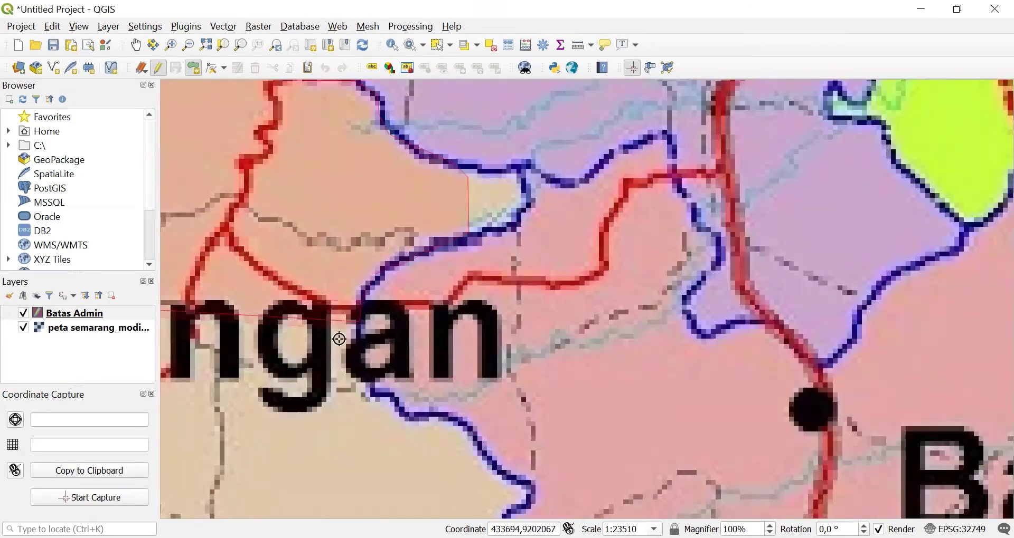
- Trace the polygon down Bandungan's eastern edge, around Ambarawa's western side and south along the Jambu–Banyubiru border
{"action": "scroll", "coordinate": [525, 486], "scroll_direction": "up", "scroll_amount": 1}
{"action": "scroll", "coordinate": [511, 244], "scroll_direction": "down", "scroll_amount": 2}
{"action": "scroll", "coordinate": [275, 336], "scroll_direction": "up", "scroll_amount": 1}
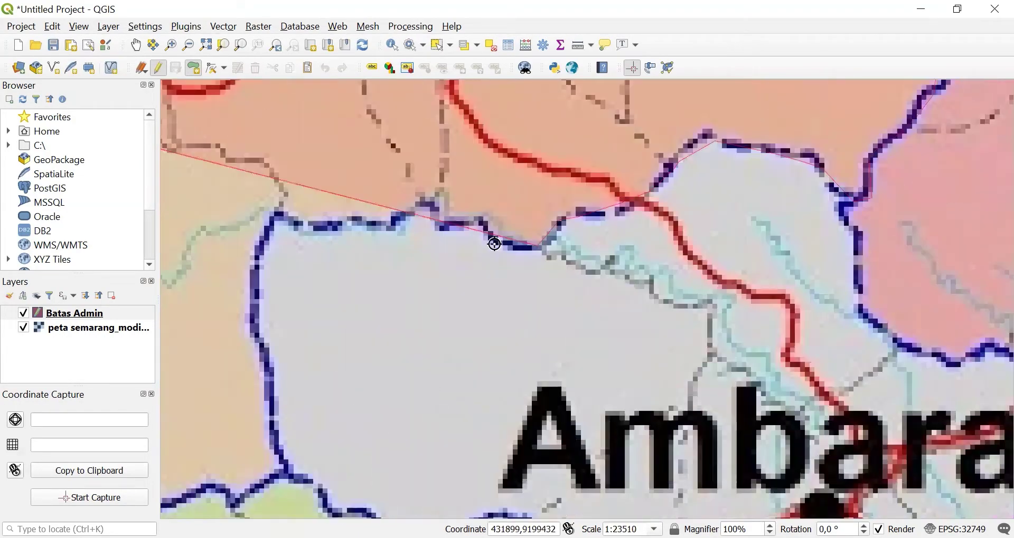
{"action": "scroll", "coordinate": [276, 335], "scroll_direction": "down", "scroll_amount": 1}
{"action": "scroll", "coordinate": [335, 377], "scroll_direction": "up", "scroll_amount": 1}
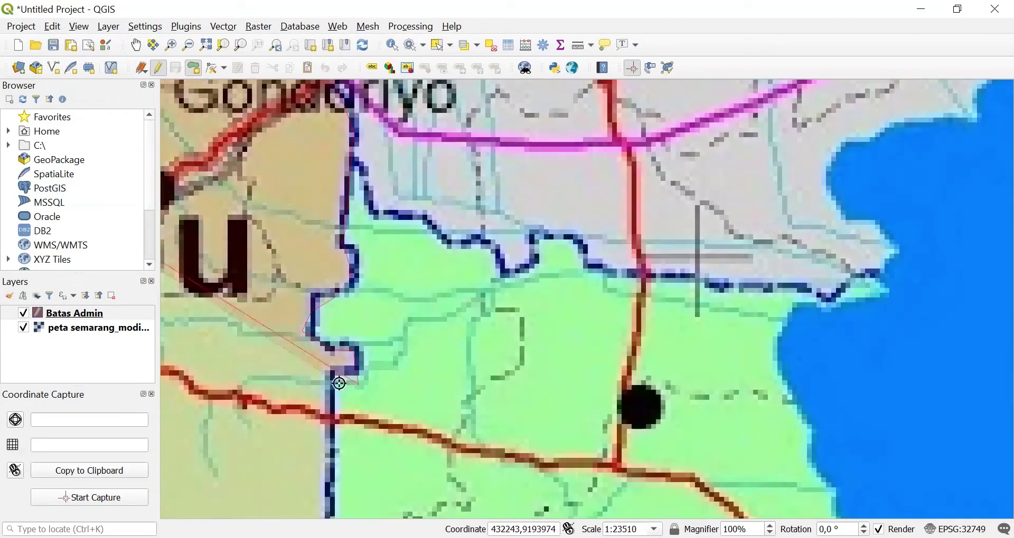
{"action": "left_click_drag", "start_coordinate": [335, 380], "coordinate": [341, 80]}
{"action": "left_click_drag", "start_coordinate": [336, 301], "coordinate": [315, 81]}
{"action": "scroll", "coordinate": [704, 285], "scroll_direction": "down", "scroll_amount": 1}
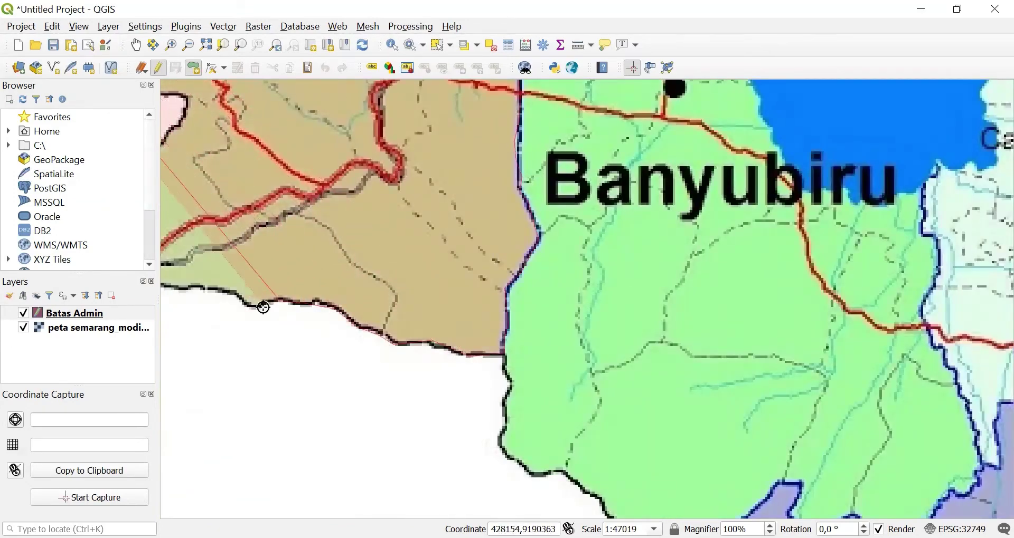
- Trace Jambu's southern and western outer boundary and Sumowono's southwestern edge back to the polygon's starting point
{"action": "scroll", "coordinate": [502, 228], "scroll_direction": "down", "scroll_amount": 1}
{"action": "scroll", "coordinate": [323, 220], "scroll_direction": "up", "scroll_amount": 1}
{"action": "key", "text": "Up"}
{"action": "key", "text": "Up"}
{"action": "key", "text": "Left"}
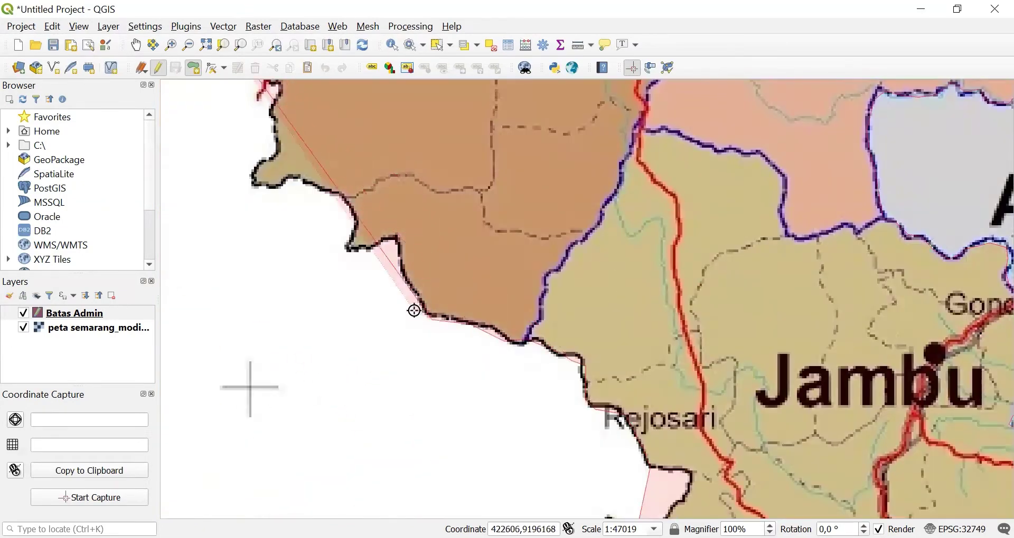
{"action": "key", "text": "Up"}
{"action": "key", "text": "Up"}
{"action": "key", "text": "Up"}
{"action": "scroll", "coordinate": [340, 479], "scroll_direction": "up", "scroll_amount": 1}
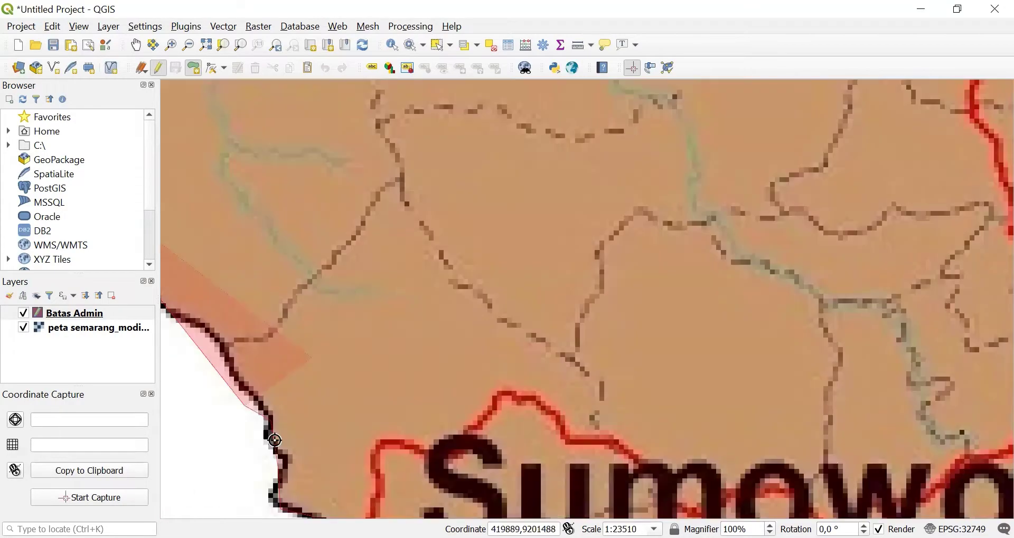
{"action": "key", "text": "Left"}
{"action": "key", "text": "Left"}
- Finish the traced polygon, giving it id 1 and leaving Keterangan empty
{"action": "right_click", "coordinate": [499, 333]}
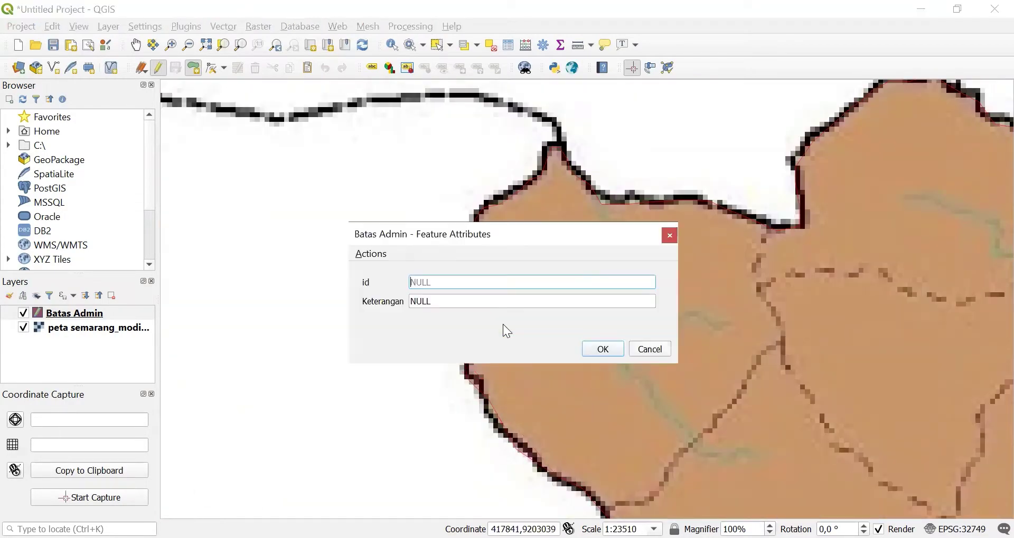
{"action": "type", "text": "1"}
{"action": "left_click", "coordinate": [600, 349]}
{"action": "scroll", "coordinate": [772, 375], "scroll_direction": "up", "scroll_amount": 1}
{"action": "scroll", "coordinate": [772, 375], "scroll_direction": "down", "scroll_amount": 3}
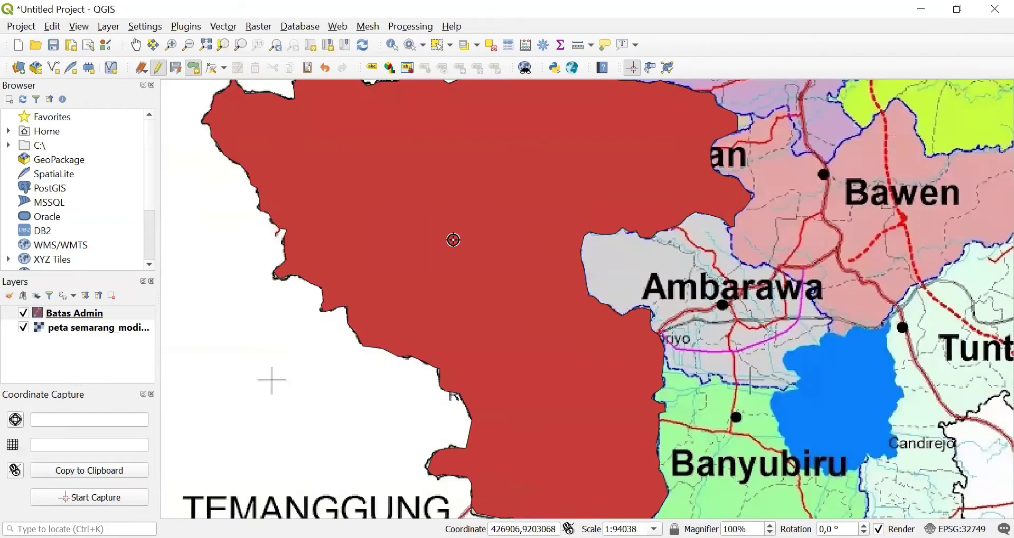
- Set the fill style of the Batas Admin layer's Simple fill symbol to No Brush
{"action": "right_click", "coordinate": [90, 317]}
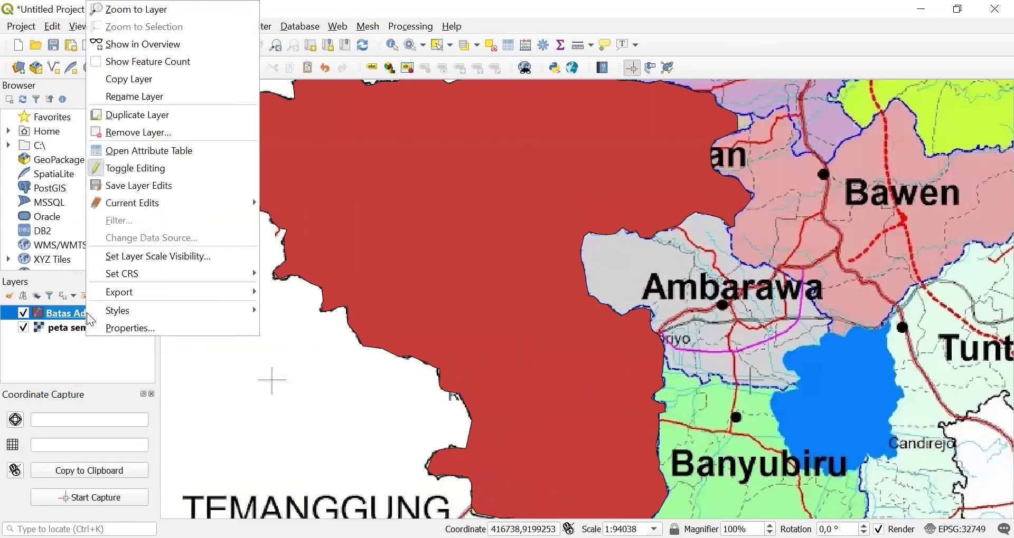
{"action": "left_click", "coordinate": [128, 328]}
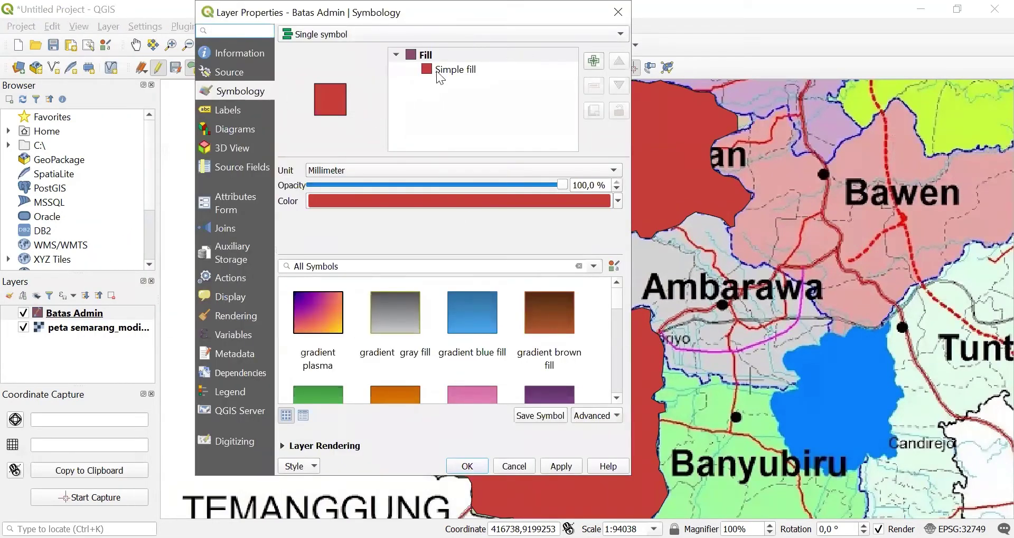
{"action": "left_click", "coordinate": [441, 74]}
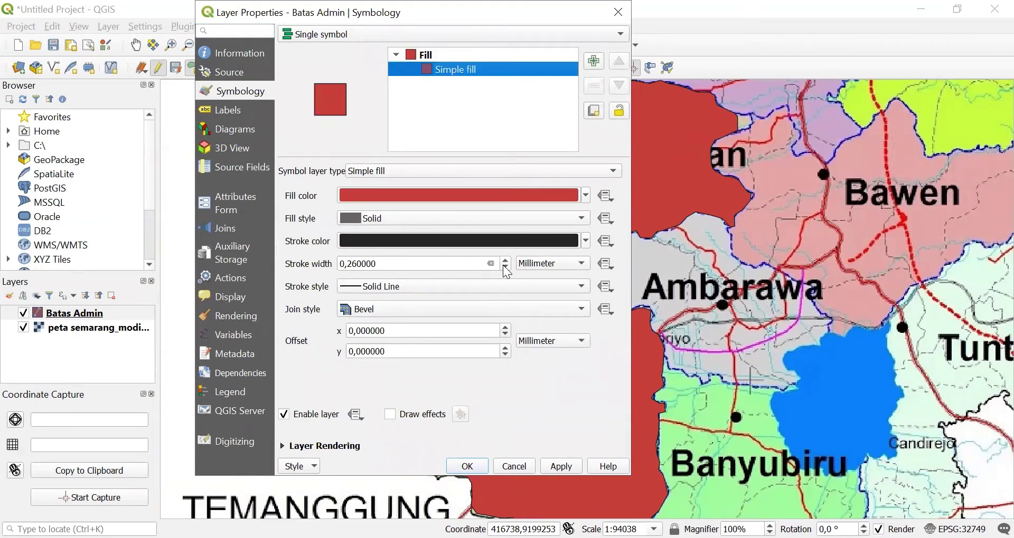
{"action": "left_click", "coordinate": [435, 219]}
{"action": "left_click", "coordinate": [435, 229]}
- Set the symbol's stroke width to 0.86 mm and apply the Batas Admin layer style
{"action": "left_click", "coordinate": [505, 261]}
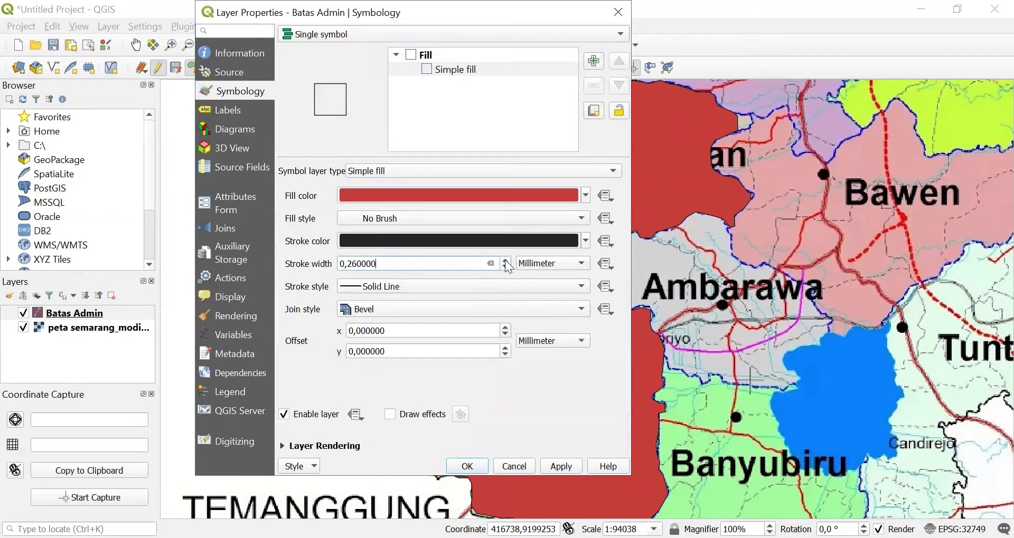
{"action": "left_click", "coordinate": [506, 261]}
{"action": "left_click", "coordinate": [506, 261]}
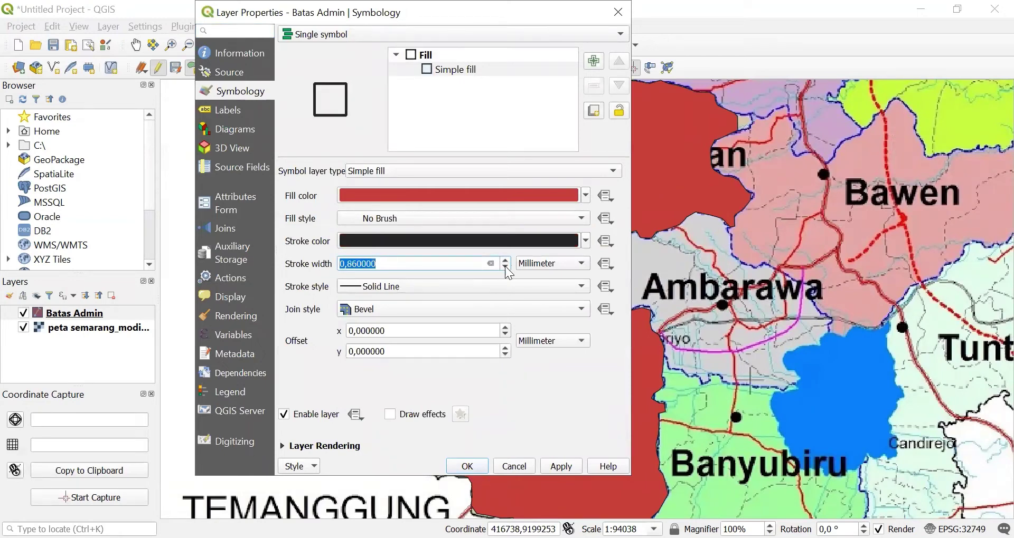
{"action": "left_click", "coordinate": [559, 469]}
{"action": "left_click", "coordinate": [471, 468]}
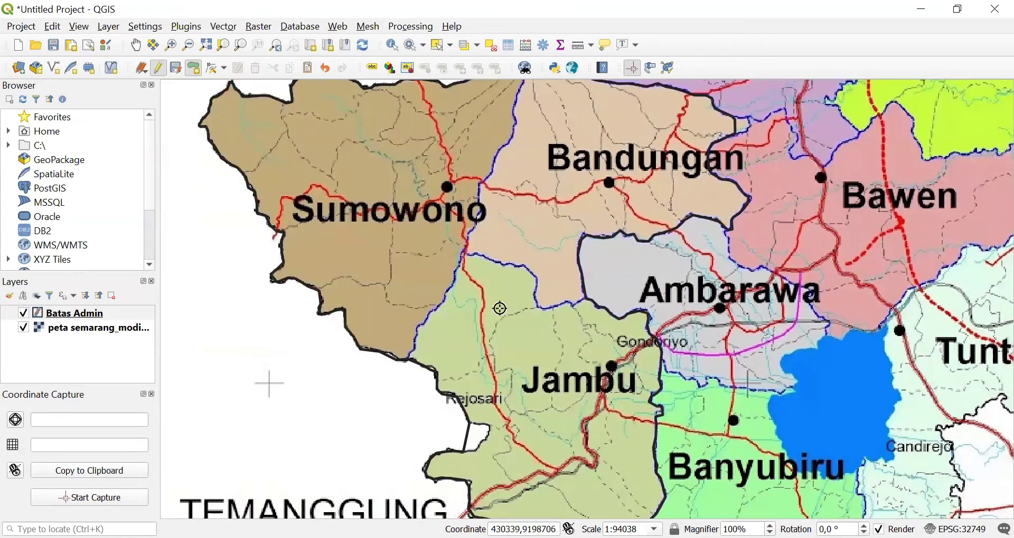
- Reshape the polygon at Bandungan's northeastern corner with Reshape Features so its outline follows the blue district boundary
{"action": "left_click_drag", "start_coordinate": [740, 307], "coordinate": [640, 354]}
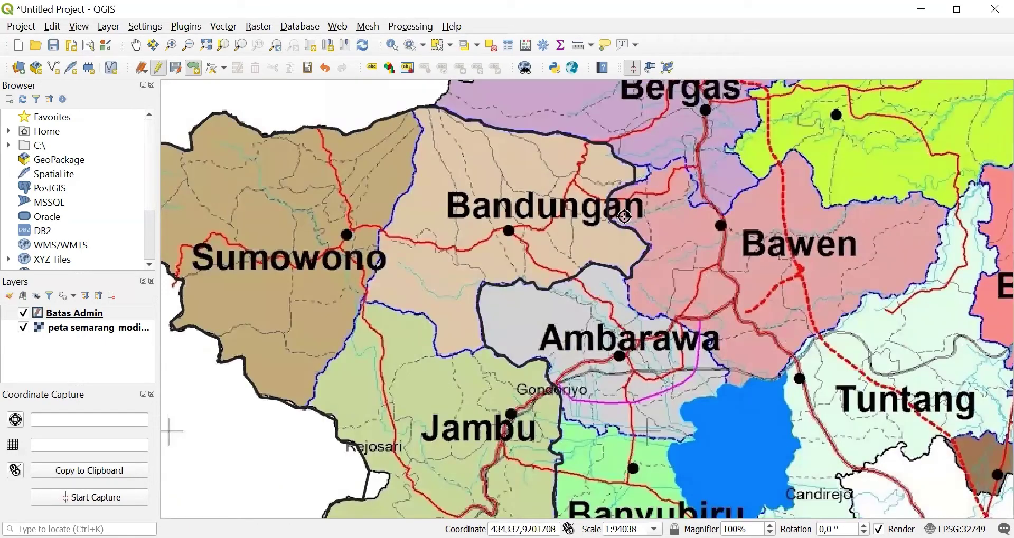
{"action": "left_click", "coordinate": [52, 26]}
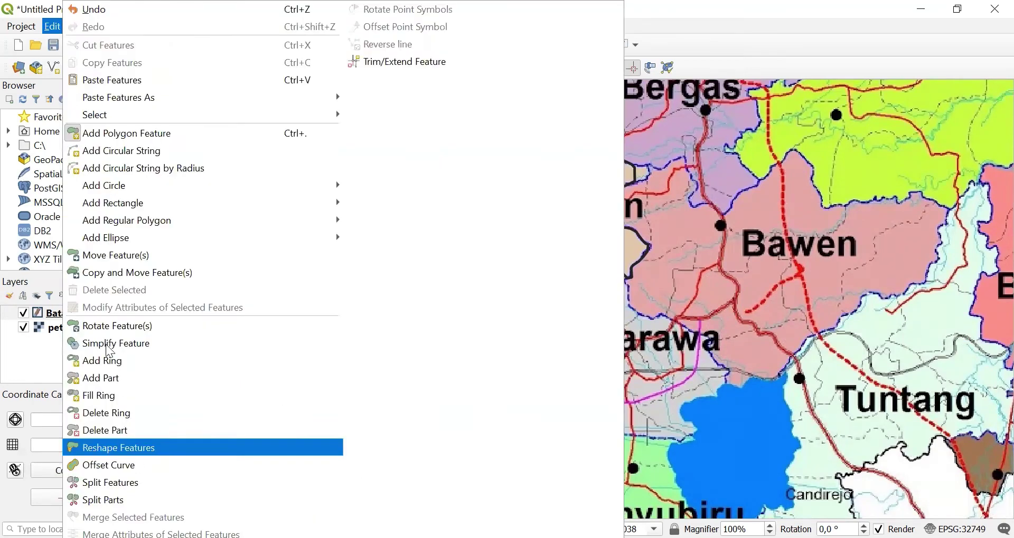
{"action": "left_click", "coordinate": [123, 448]}
{"action": "scroll", "coordinate": [494, 307], "scroll_direction": "down", "scroll_amount": 2}
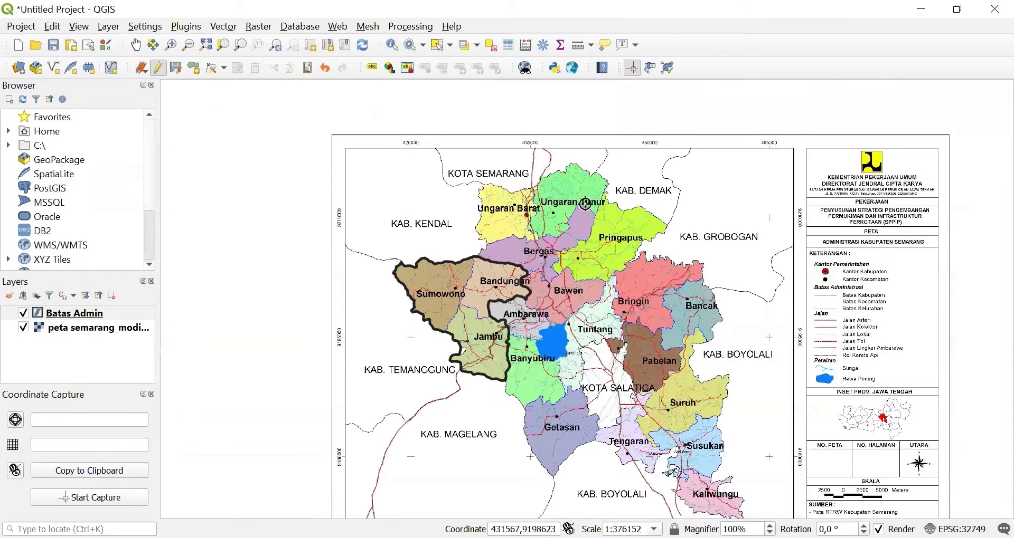
{"action": "scroll", "coordinate": [502, 309], "scroll_direction": "up", "scroll_amount": 4}
{"action": "left_click_drag", "start_coordinate": [739, 134], "coordinate": [182, 466]}
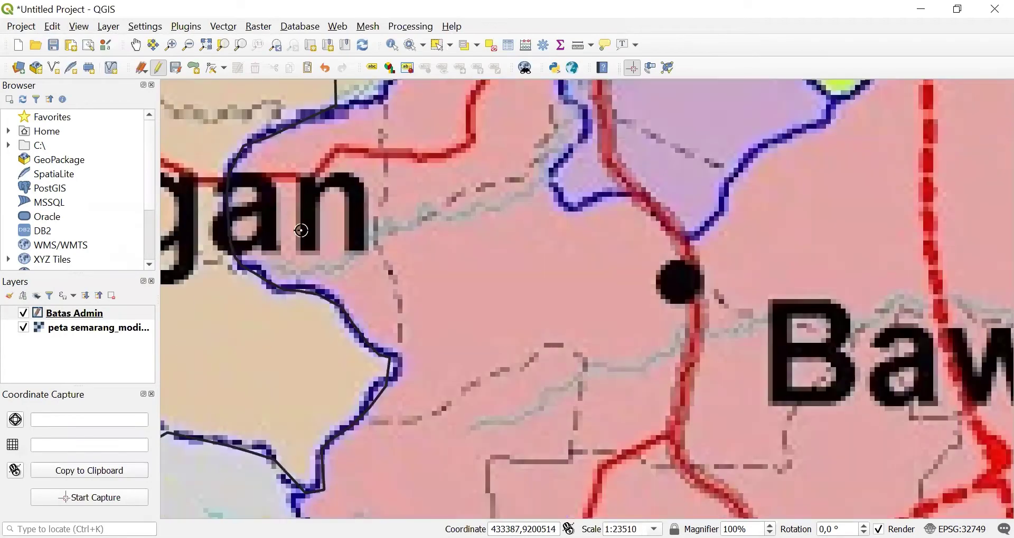
{"action": "left_click_drag", "start_coordinate": [300, 231], "coordinate": [337, 448]}
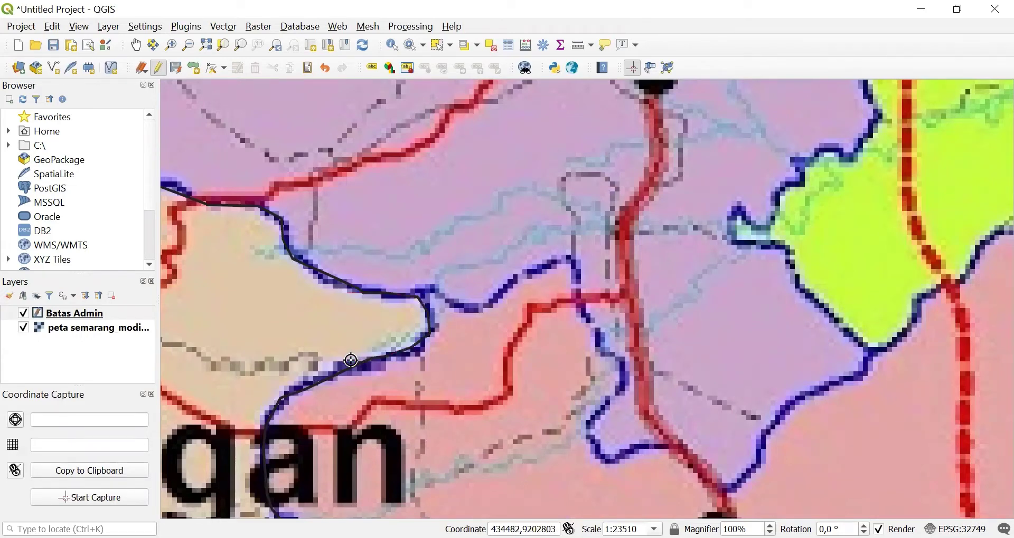
- Reshape the polygon's straight edge south of Rejosari so it follows the inward curve of Jambu's outer boundary
{"action": "scroll", "coordinate": [389, 355], "scroll_direction": "down", "scroll_amount": 1}
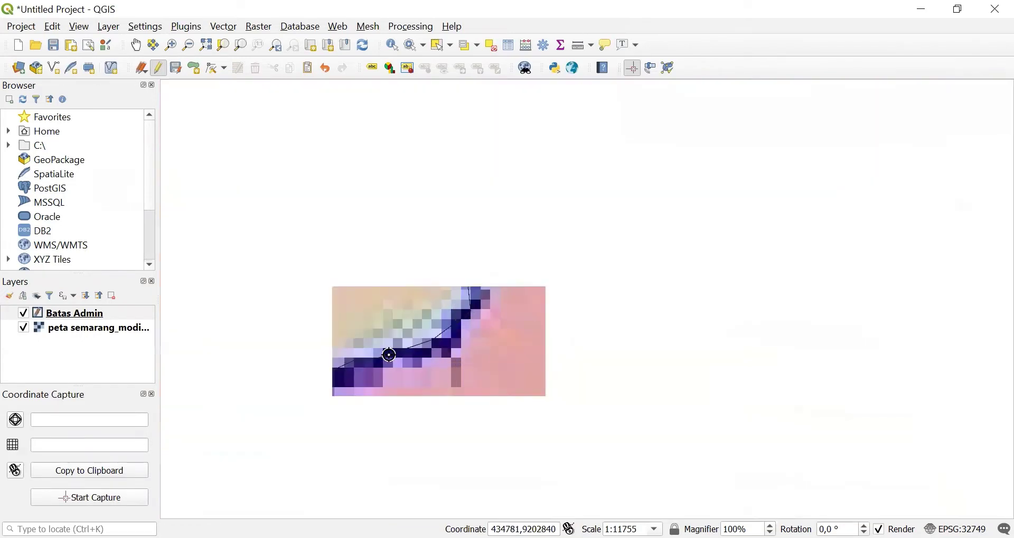
{"action": "scroll", "coordinate": [686, 163], "scroll_direction": "down", "scroll_amount": 1}
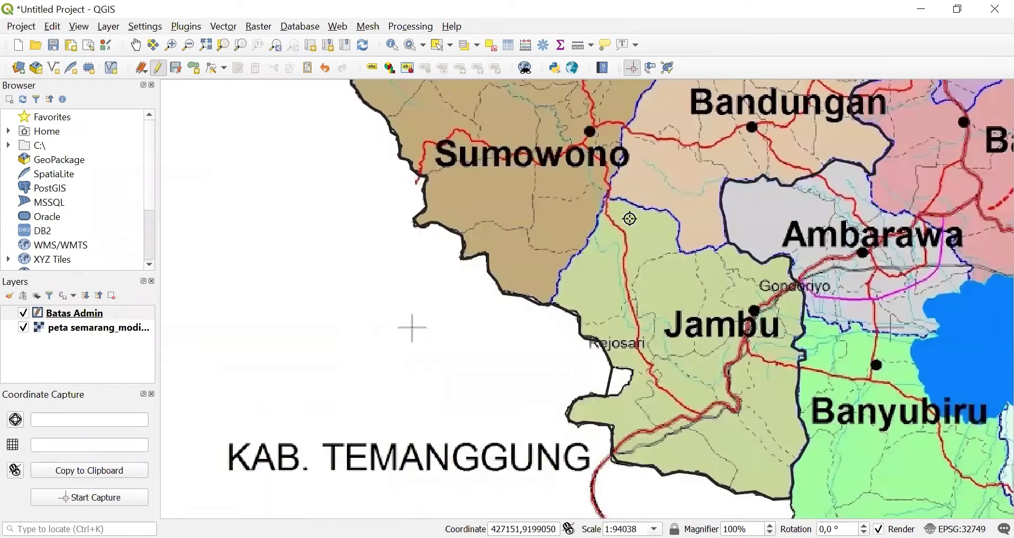
{"action": "scroll", "coordinate": [659, 306], "scroll_direction": "up", "scroll_amount": 1}
{"action": "scroll", "coordinate": [531, 394], "scroll_direction": "up", "scroll_amount": 1}
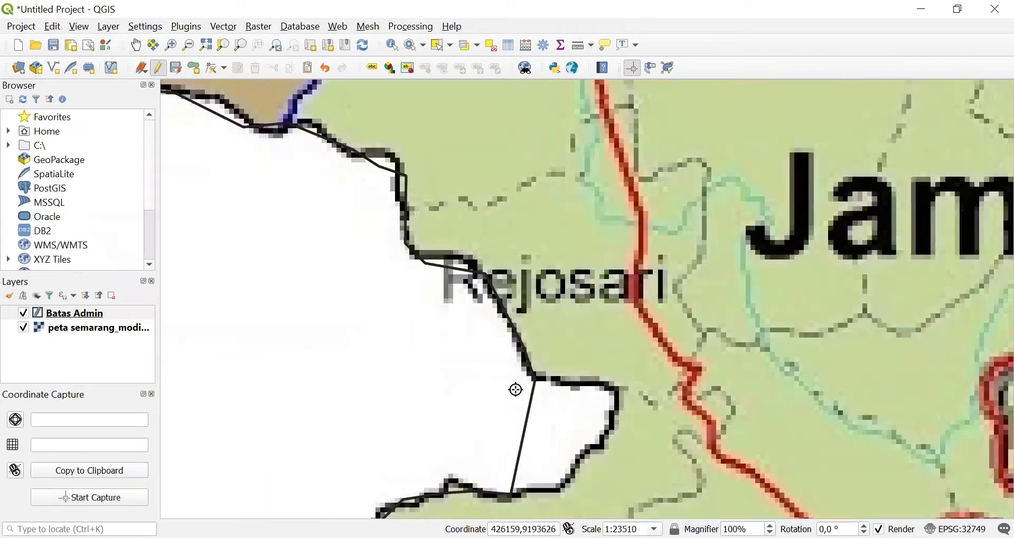
{"action": "left_click", "coordinate": [542, 380]}
{"action": "left_click", "coordinate": [617, 395]}
{"action": "left_click", "coordinate": [559, 485]}
{"action": "key", "text": "Escape"}
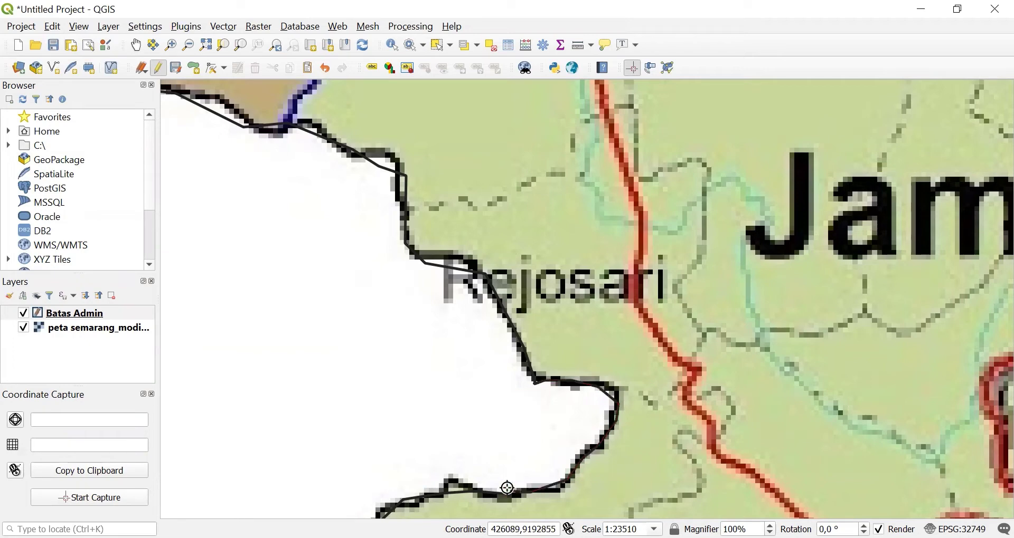
- Split the Batas Admin polygon with Split Features along the blue district boundaries separating Sumowono, Bandungan and Jambu
{"action": "scroll", "coordinate": [507, 488], "scroll_direction": "down", "scroll_amount": 3}
{"action": "left_click_drag", "start_coordinate": [559, 342], "coordinate": [594, 376]}
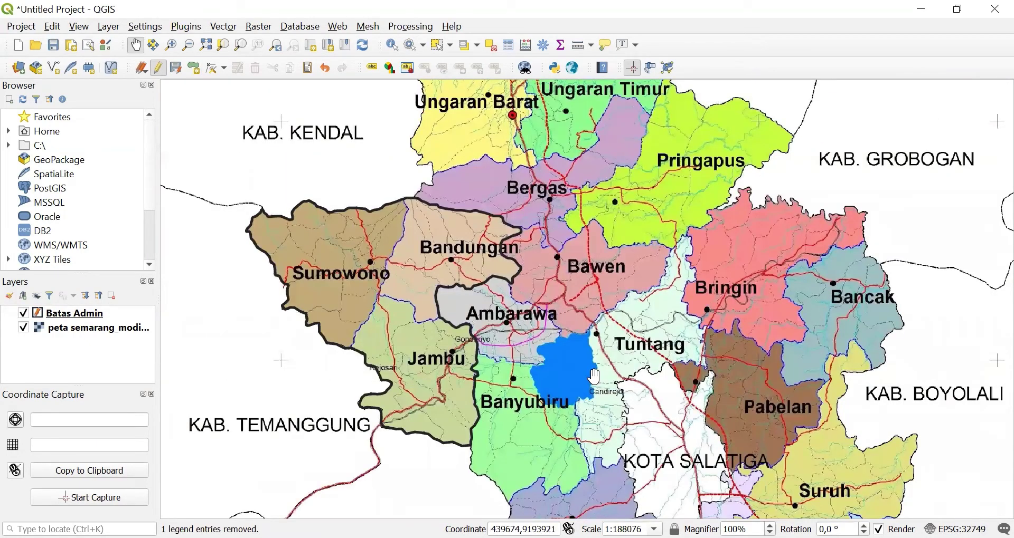
{"action": "left_click", "coordinate": [49, 27]}
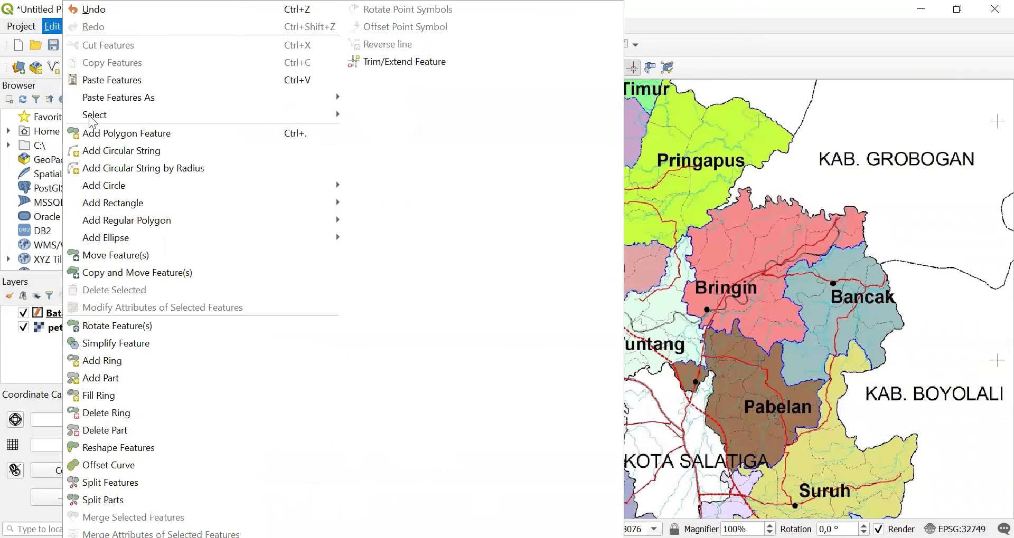
{"action": "left_click", "coordinate": [125, 482]}
{"action": "scroll", "coordinate": [377, 306], "scroll_direction": "down", "scroll_amount": 1}
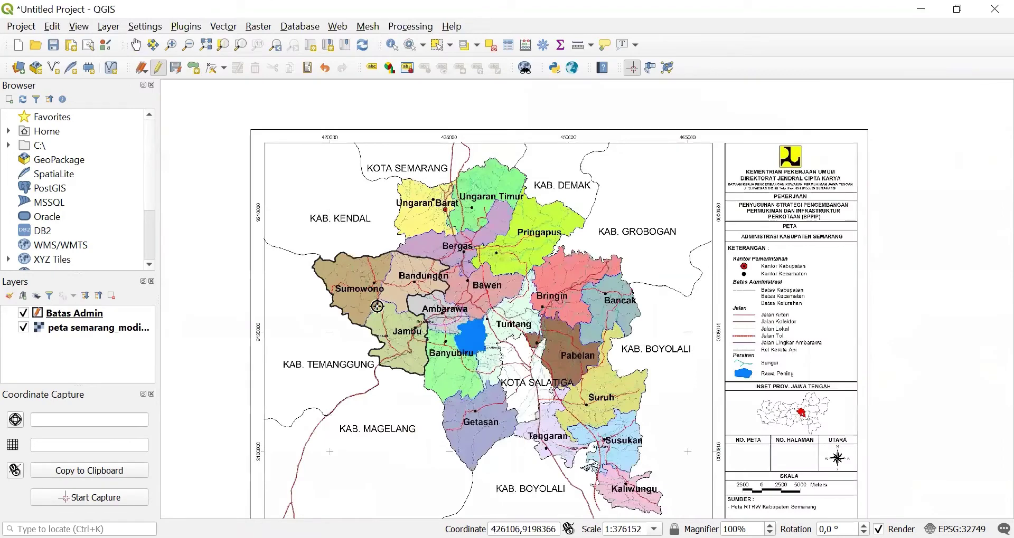
{"action": "scroll", "coordinate": [377, 306], "scroll_direction": "up", "scroll_amount": 3}
{"action": "scroll", "coordinate": [398, 294], "scroll_direction": "down", "scroll_amount": 1}
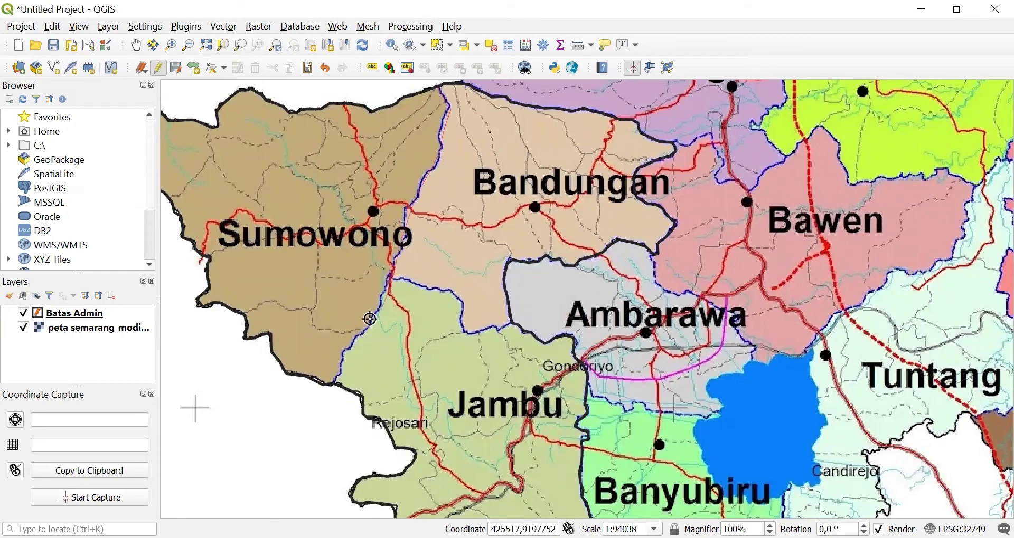
{"action": "right_click", "coordinate": [321, 387]}
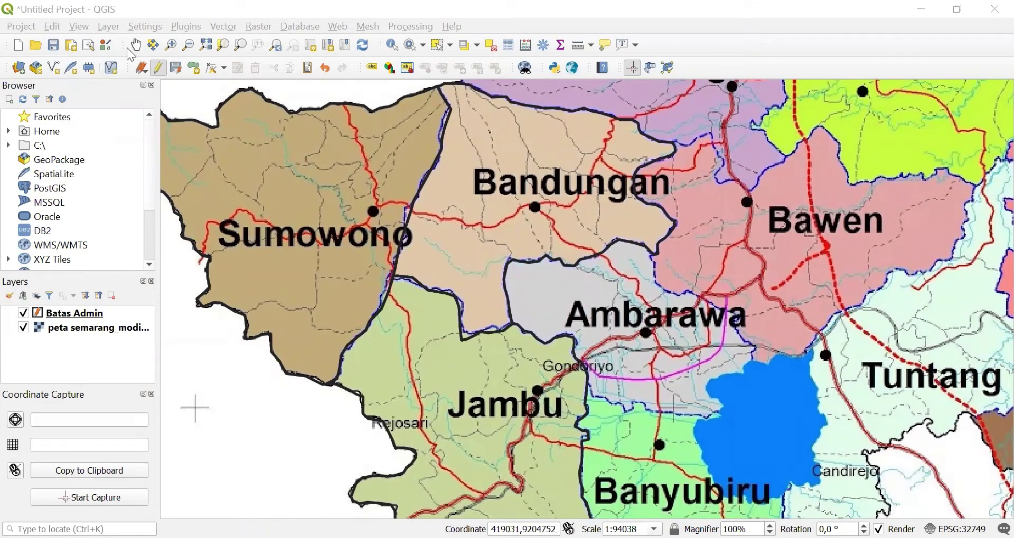
- Start a new shapefile layer and name its file Jalan in the Acara 7 folder
{"action": "left_click", "coordinate": [107, 27]}
{"action": "mouse_move", "coordinate": [221, 60]}
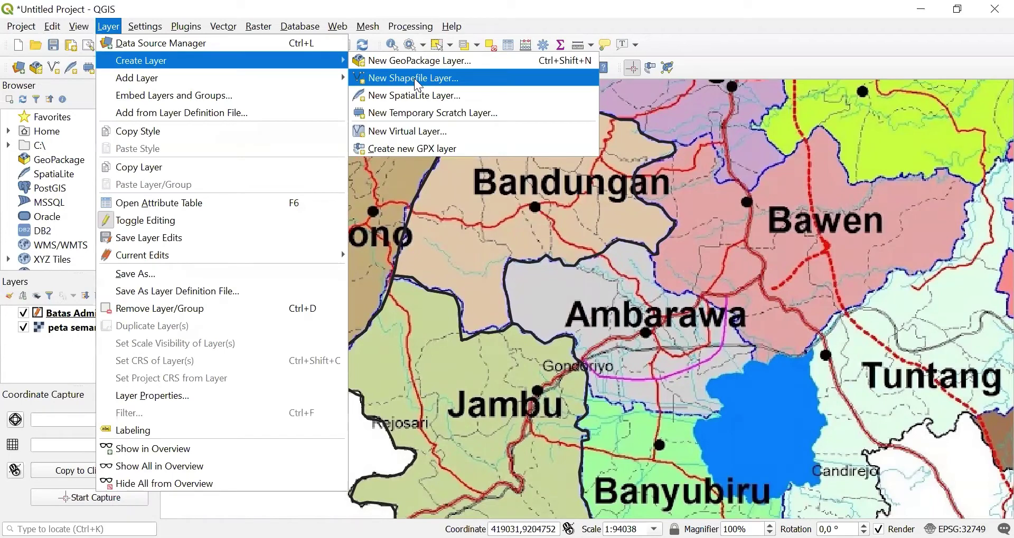
{"action": "left_click", "coordinate": [414, 78]}
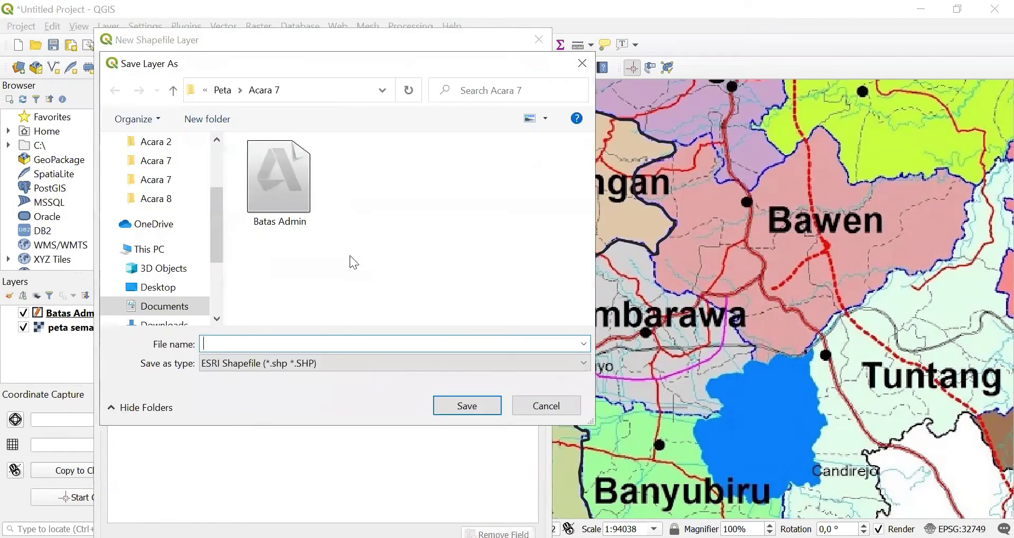
{"action": "type", "text": "Jalan"}
{"action": "left_click", "coordinate": [479, 405]}
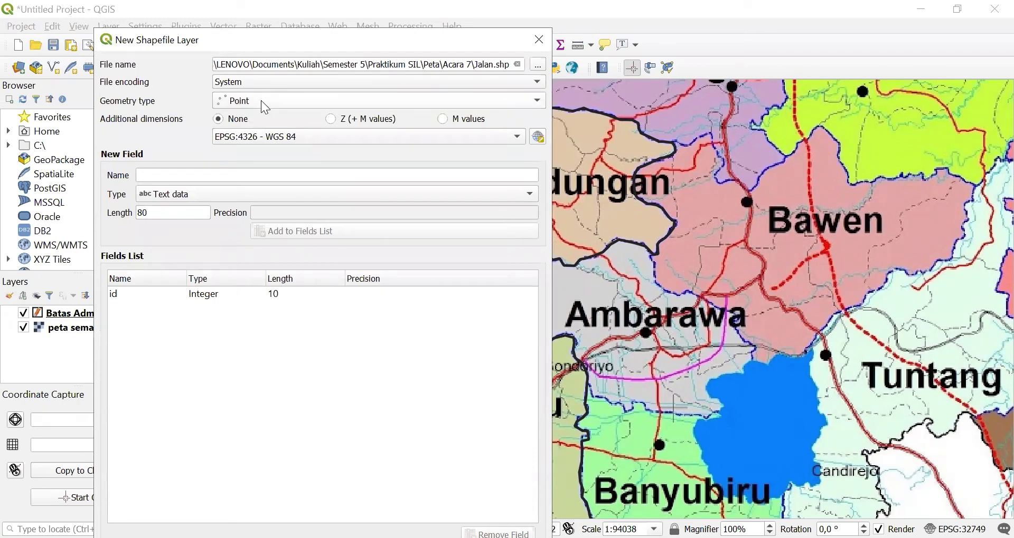
- Set the Jalan shapefile's geometry type to Line and its CRS to the project CRS, EPSG:32749 - WGS 84 / UTM zone 49S
{"action": "left_click", "coordinate": [263, 103]}
{"action": "left_click", "coordinate": [265, 130]}
{"action": "left_click", "coordinate": [323, 137]}
{"action": "left_click", "coordinate": [323, 153]}
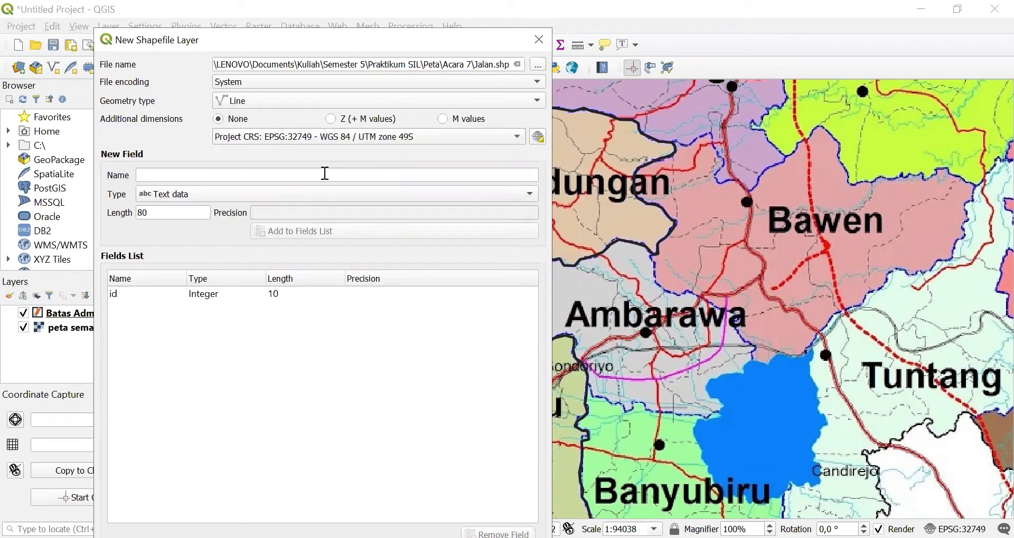
- Add a text field Keterangan of length 80 to the Jalan shapefile and create the layer
{"action": "type", "text": "Keterangan"}
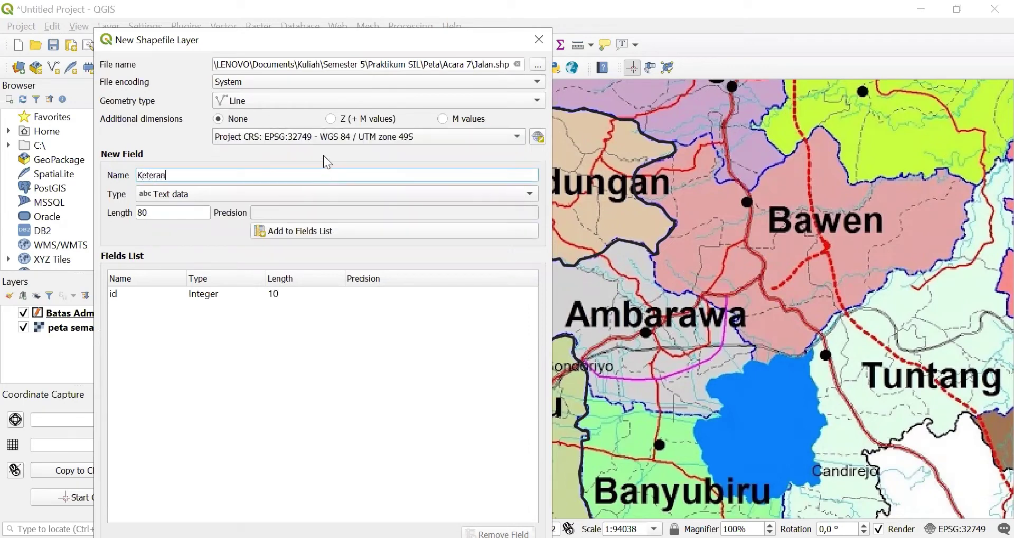
{"action": "left_click", "coordinate": [324, 230]}
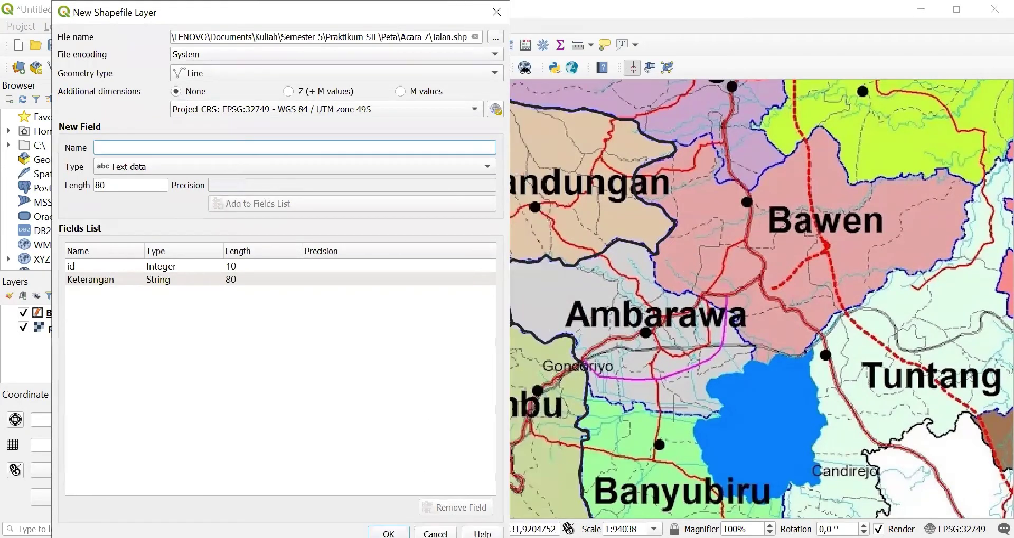
{"action": "left_click", "coordinate": [388, 534]}
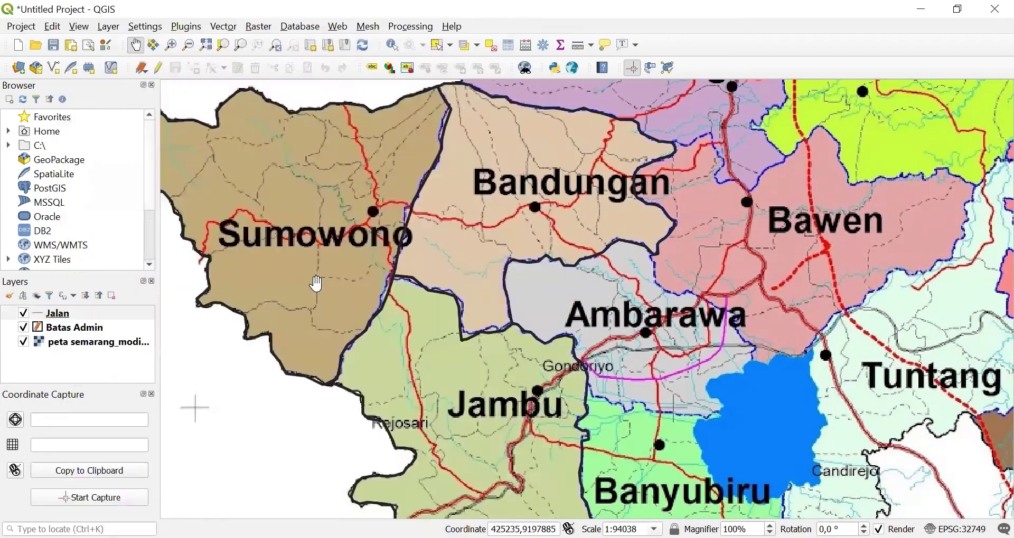
- Enable editing on Jalan and digitize the arterial road through Jambu with id 1 and Keterangan Jalan Arteri
{"action": "left_click", "coordinate": [159, 74]}
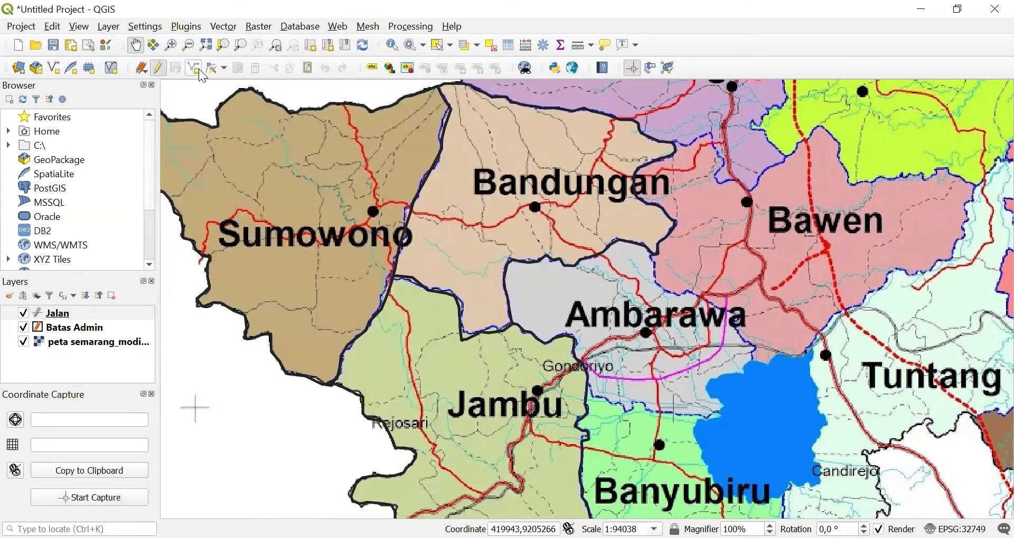
{"action": "left_click", "coordinate": [194, 68]}
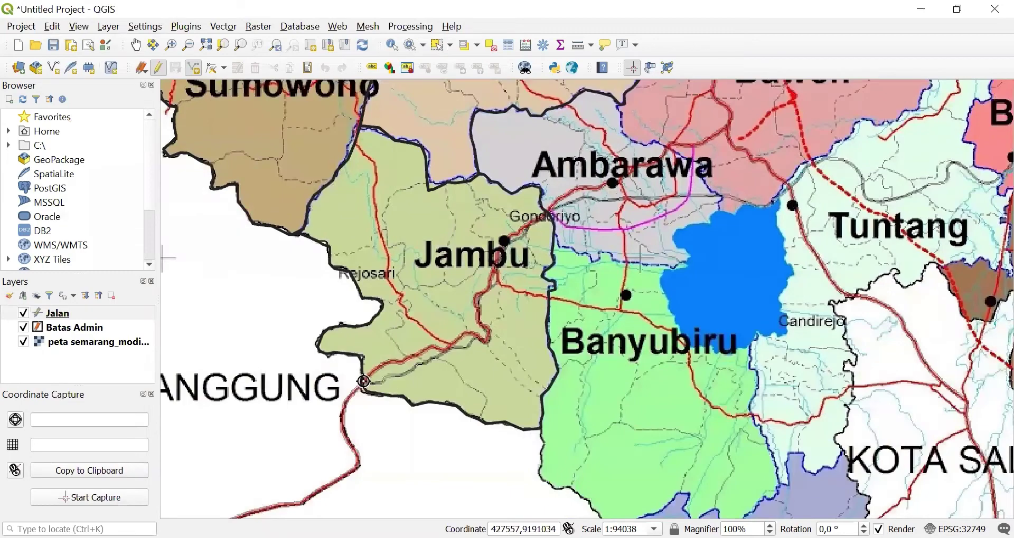
{"action": "right_click", "coordinate": [542, 217]}
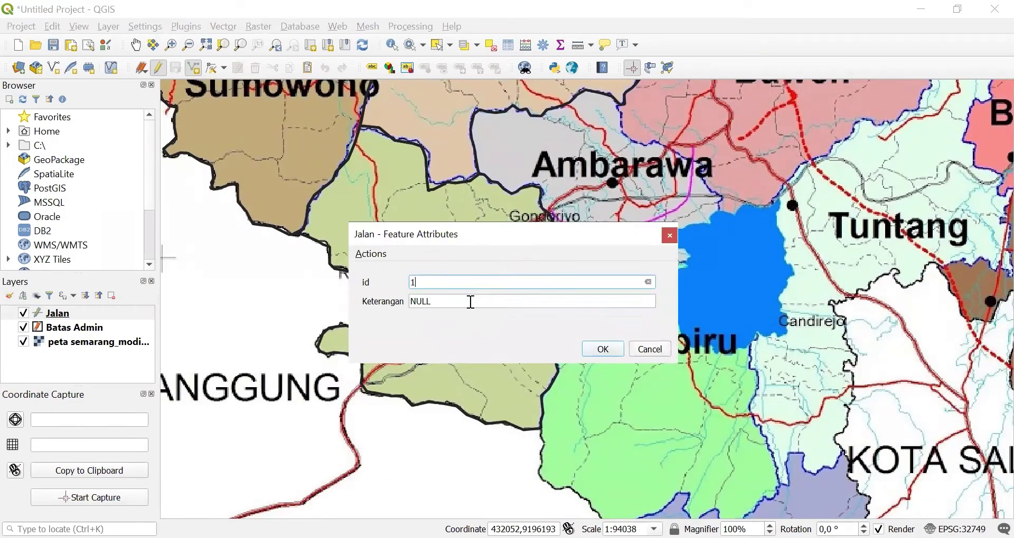
{"action": "type", "text": "1"}
{"action": "left_click", "coordinate": [468, 301]}
{"action": "type", "text": "Jalan Arteri"}
{"action": "left_click", "coordinate": [600, 348]}
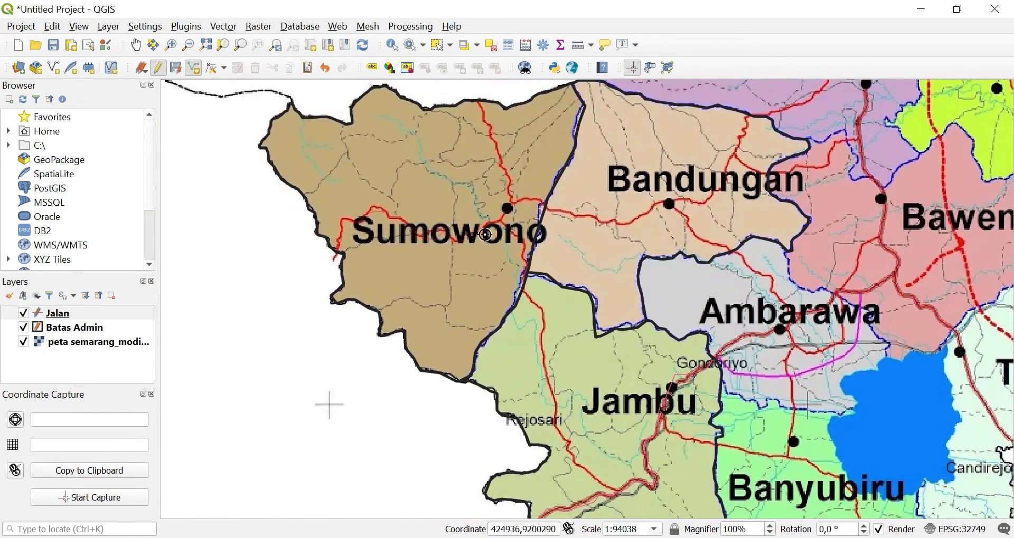
- Digitize a local road line in Sumowono with id 2 and Keterangan Jalan Lokal
{"action": "right_click", "coordinate": [477, 99]}
{"action": "type", "text": "2"}
{"action": "key", "text": "Tab"}
{"action": "type", "text": "Jalan"}
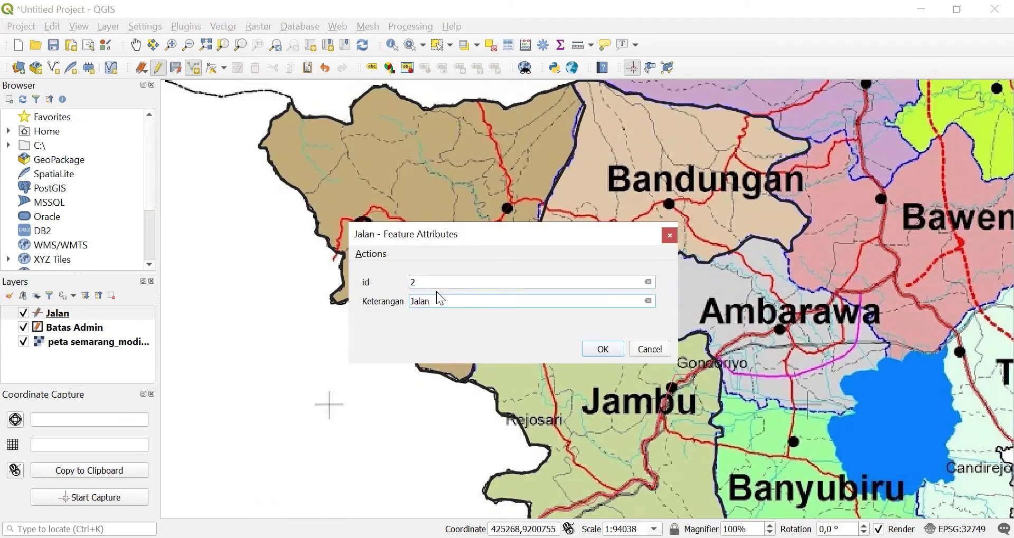
{"action": "type", "text": " Lokal"}
{"action": "key", "text": "Return"}
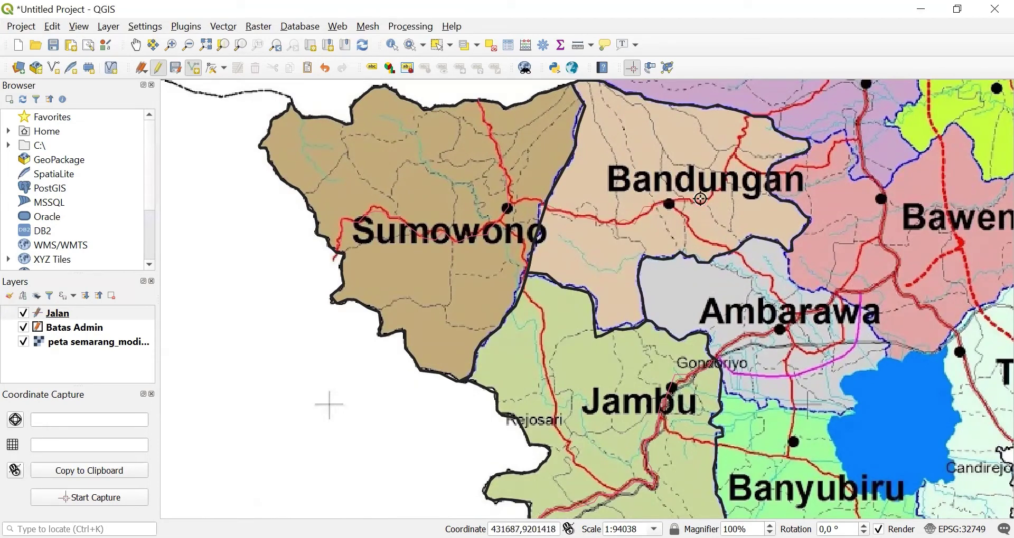
- Digitize a footpath line in the Jalan layer with id 3 and Keterangan Jalan Setapak
{"action": "right_click", "coordinate": [749, 114]}
{"action": "type", "text": "3"}
{"action": "key", "text": "Tab"}
{"action": "type", "text": "Jalan Setapak"}
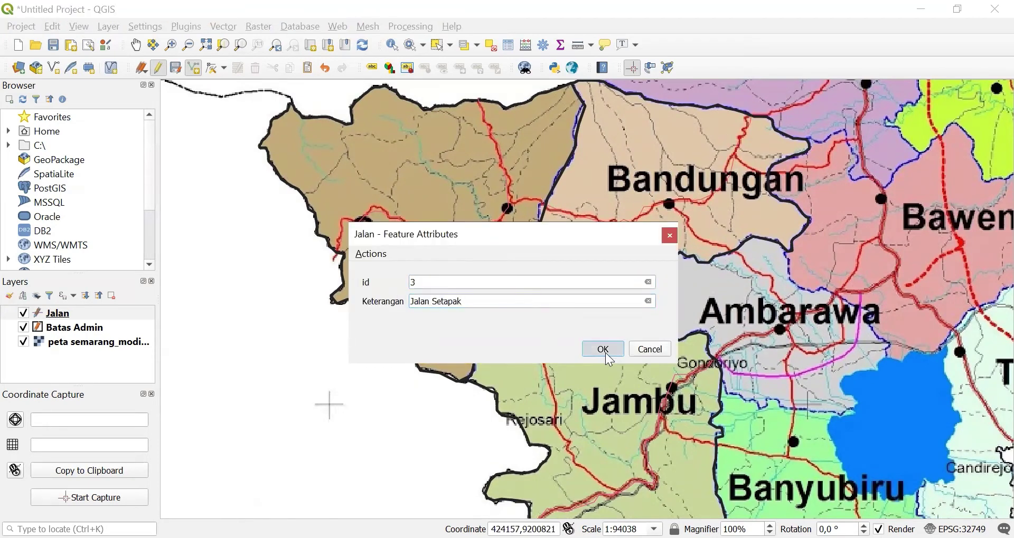
{"action": "left_click", "coordinate": [603, 350]}
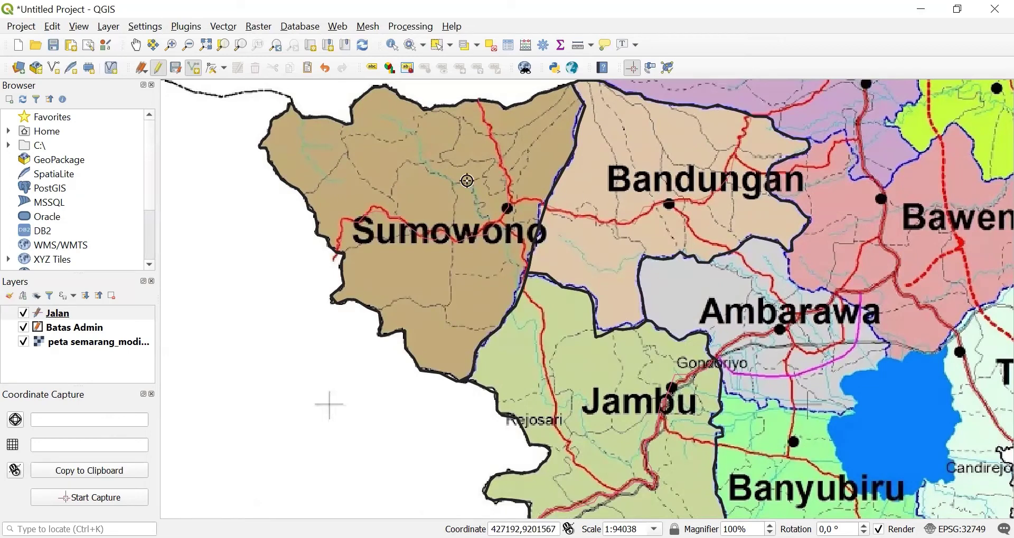
- Start another new shapefile layer and name its file Sungai in the Acara 7 folder
{"action": "left_click", "coordinate": [109, 26]}
{"action": "mouse_move", "coordinate": [159, 61]}
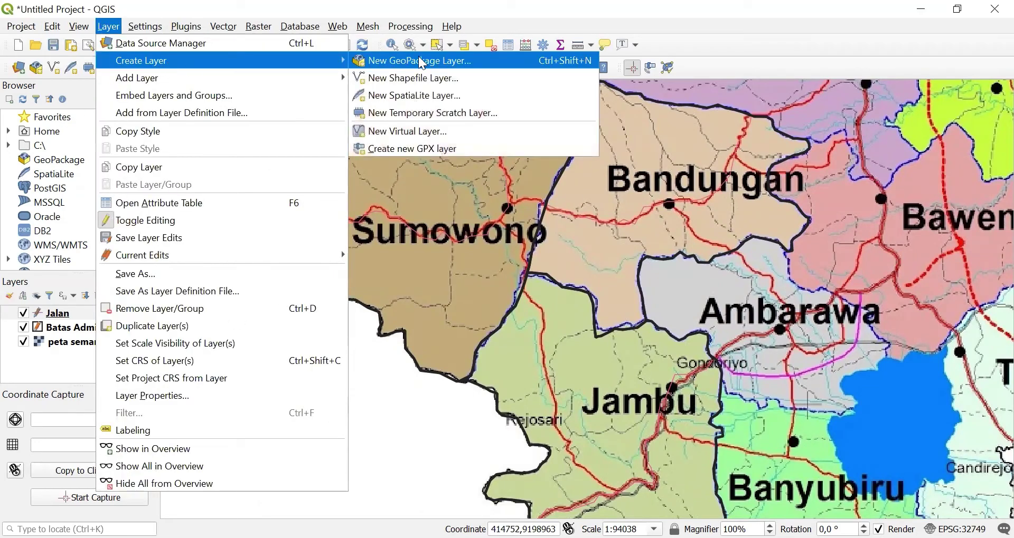
{"action": "left_click", "coordinate": [391, 80]}
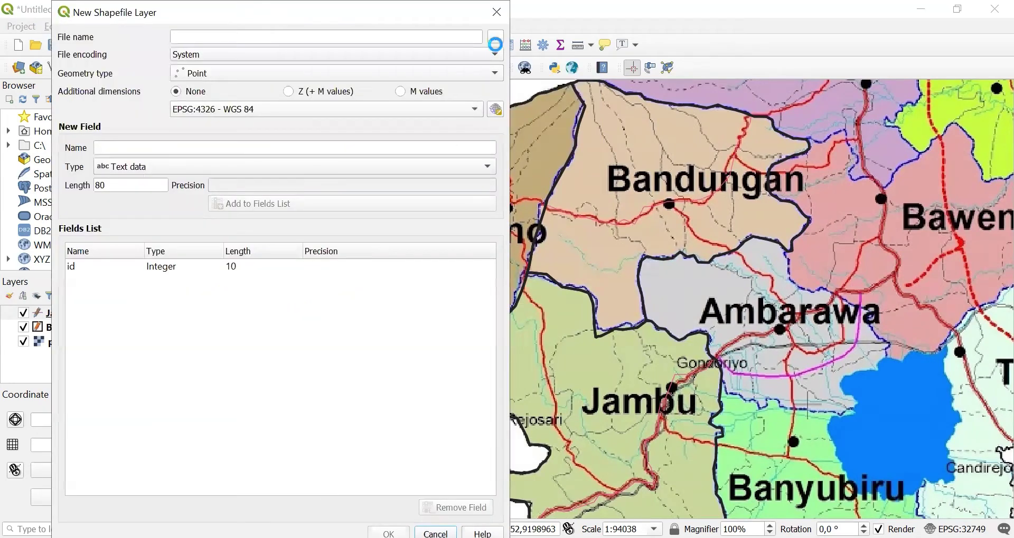
{"action": "type", "text": "Sungai"}
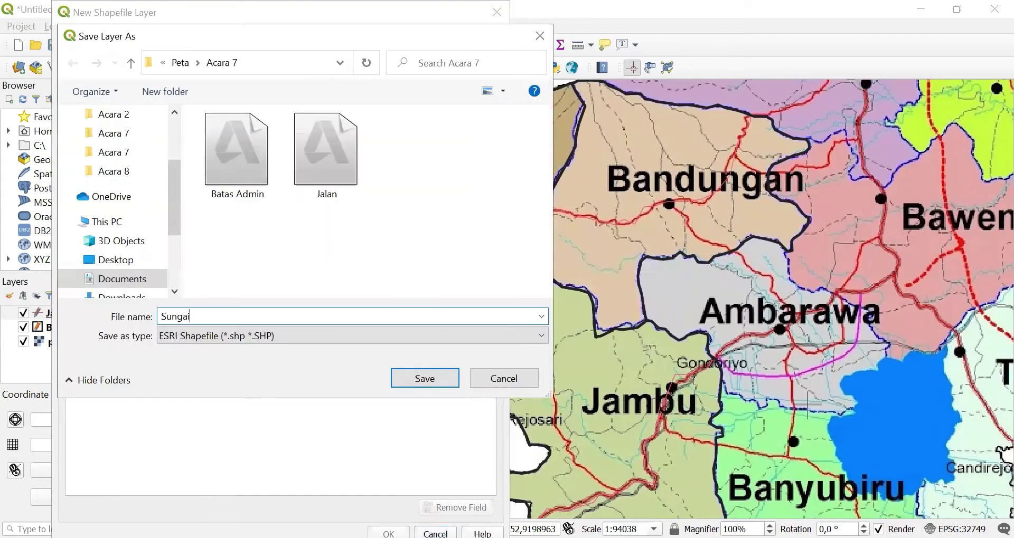
{"action": "left_click", "coordinate": [433, 377]}
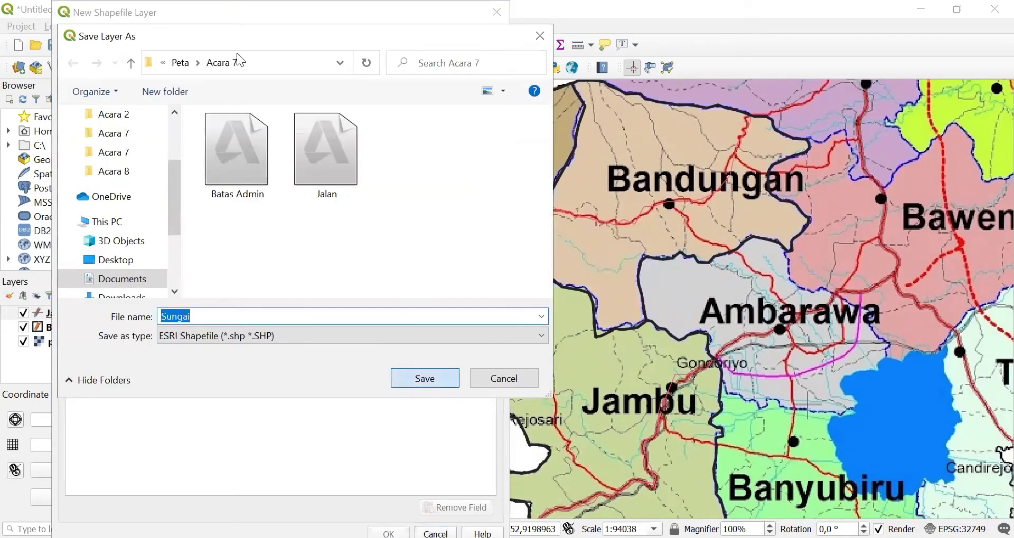
- Set the Sungai shapefile to Line geometry with the project CRS, EPSG:32749 - WGS 84 / UTM zone 49S
{"action": "left_click", "coordinate": [220, 72]}
{"action": "left_click", "coordinate": [223, 100]}
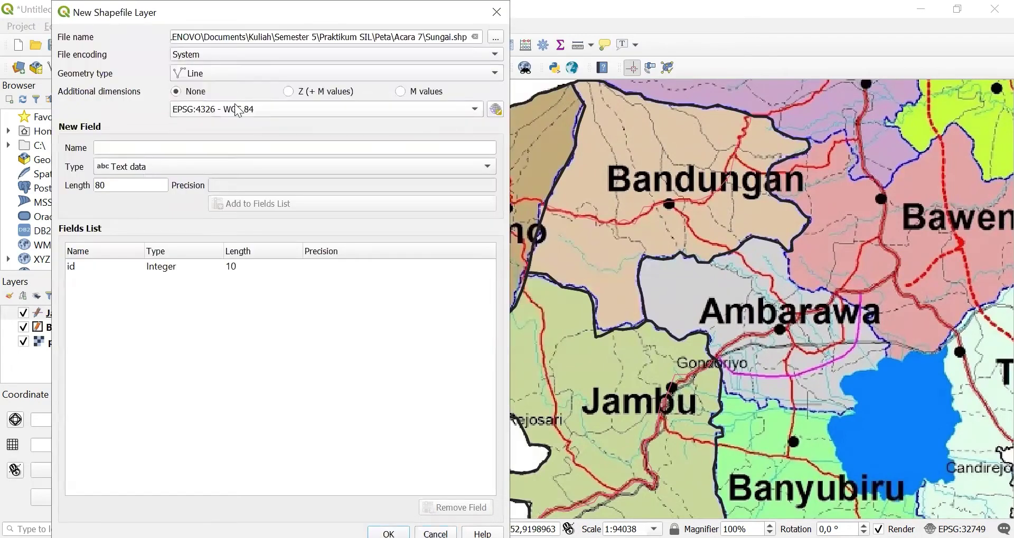
{"action": "left_click", "coordinate": [238, 110]}
{"action": "left_click", "coordinate": [243, 122]}
- Add a text field Keterangan of length 80 to the Sungai shapefile and create the layer
{"action": "left_click", "coordinate": [211, 142]}
{"action": "type", "text": "Ke"}
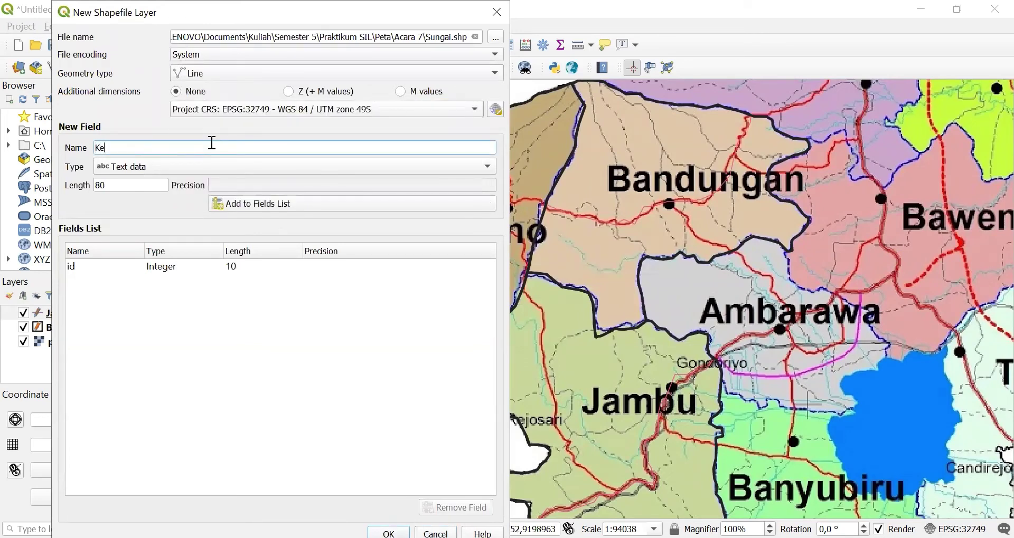
{"action": "type", "text": "terangfa"}
{"action": "left_click", "coordinate": [251, 204]}
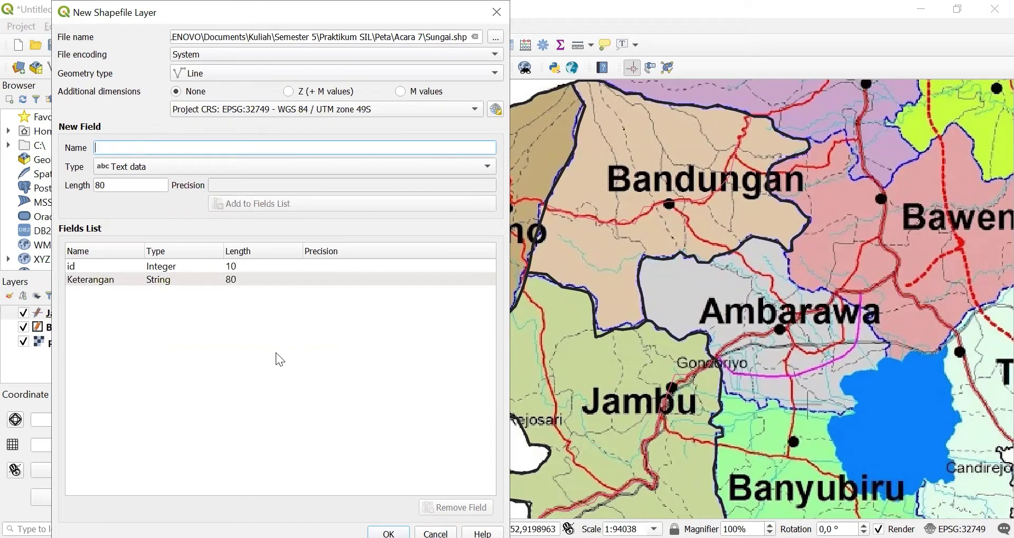
{"action": "key", "text": "Return"}
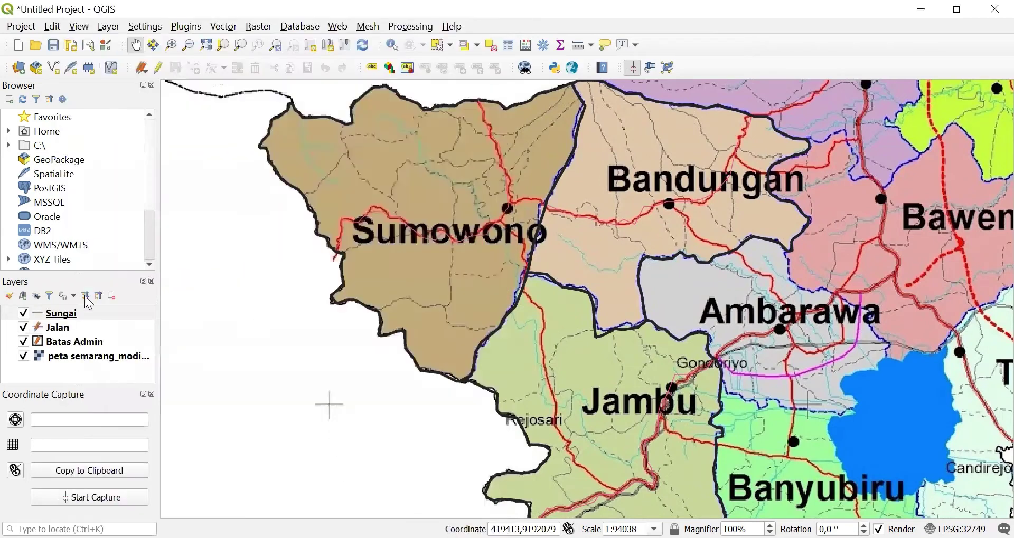
- Enable editing on Sungai and digitize the river through Sumowono with id 1 and Keterangan Sungai
{"action": "left_click", "coordinate": [158, 72]}
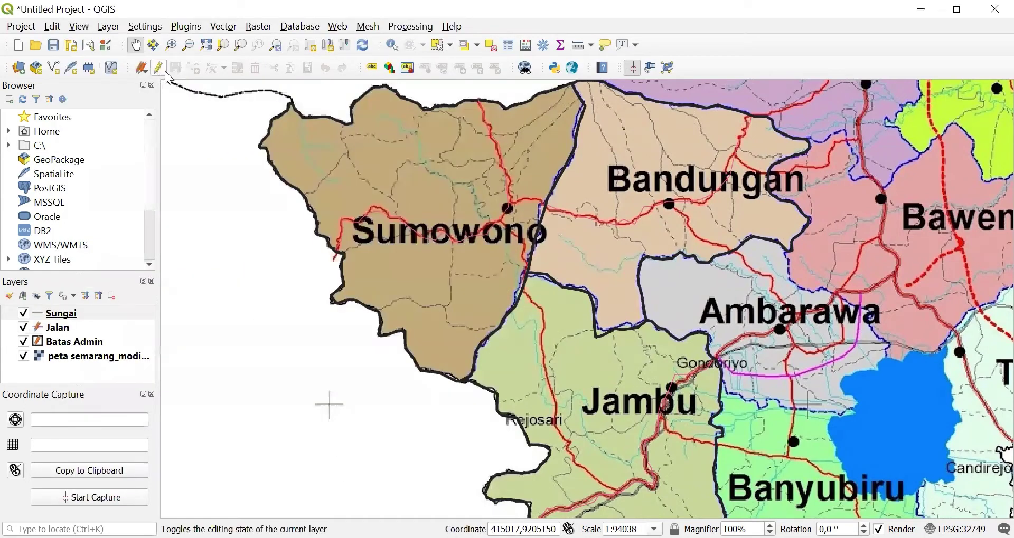
{"action": "left_click", "coordinate": [197, 74]}
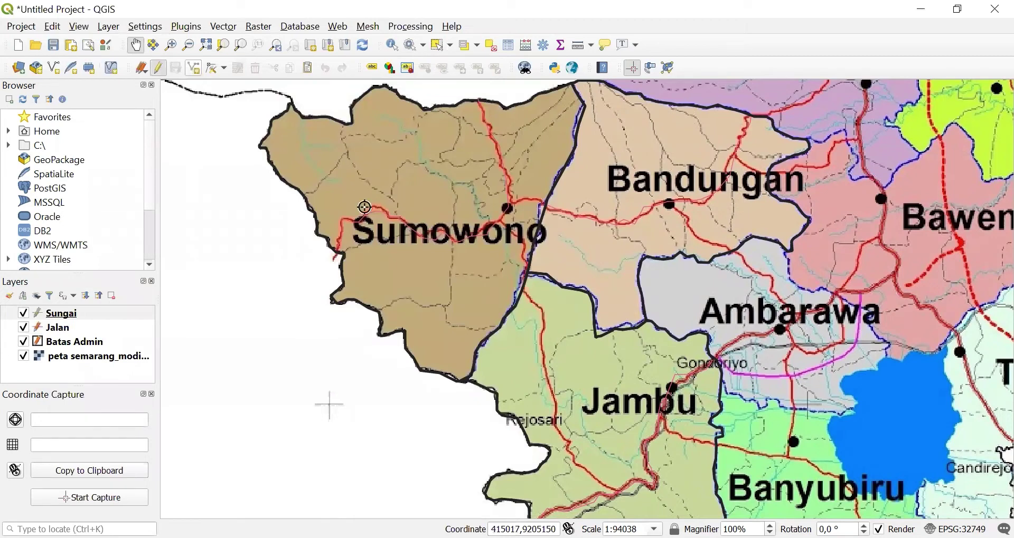
{"action": "left_click", "coordinate": [376, 118]}
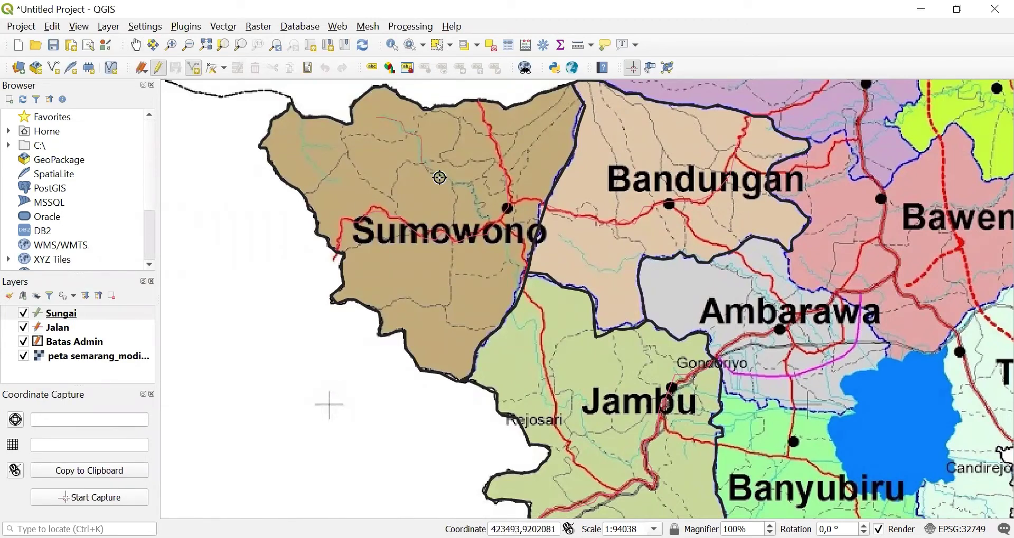
{"action": "right_click", "coordinate": [514, 301]}
{"action": "type", "text": "Sungai"}
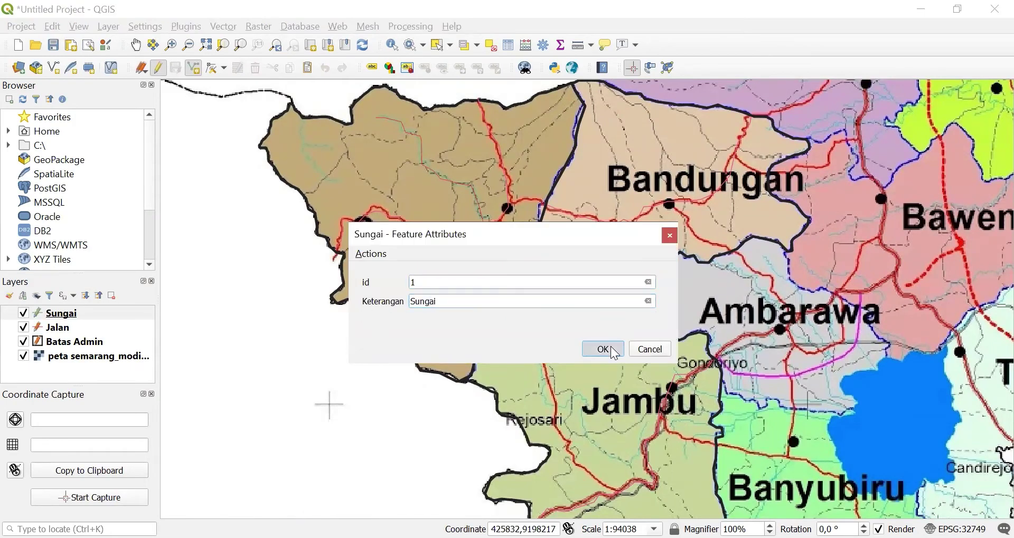
{"action": "left_click", "coordinate": [602, 350]}
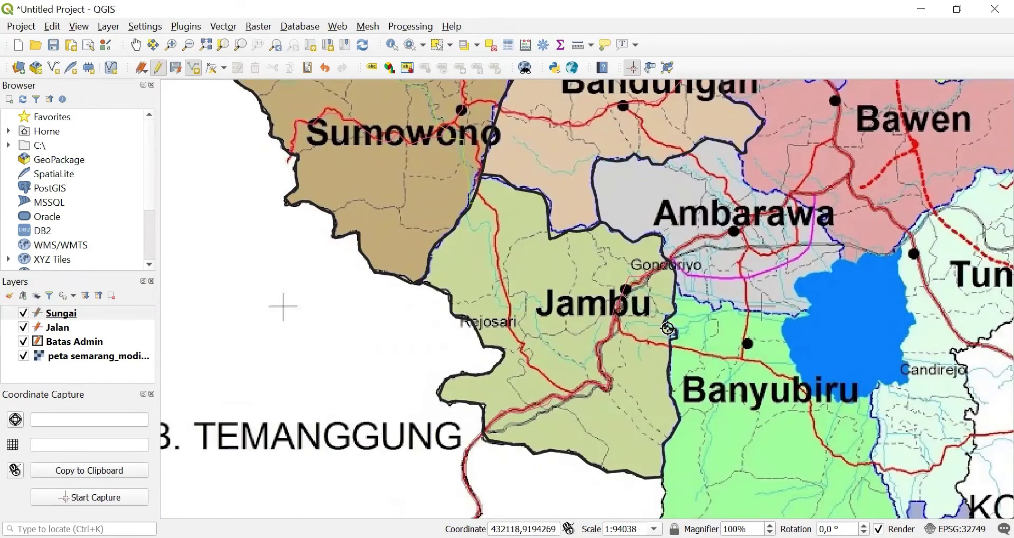
- Digitize a seasonal river line across Jambu with id 2 and Keterangan Sungai Musiman
{"action": "left_click", "coordinate": [667, 329]}
{"action": "right_click", "coordinate": [484, 271]}
{"action": "type", "text": "2"}
{"action": "key", "text": "Tab"}
{"action": "type", "text": "Sungai Mus"}
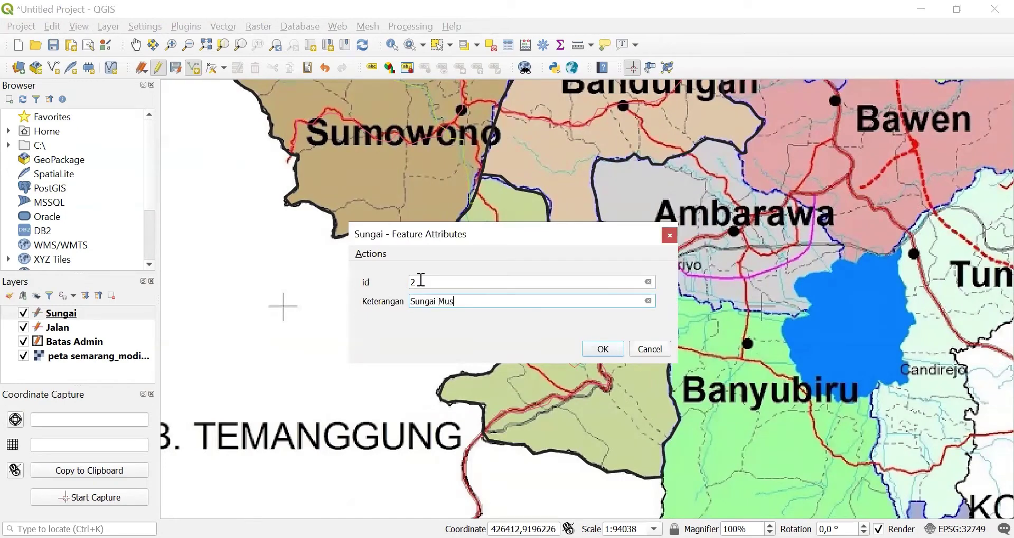
{"action": "type", "text": "iman"}
{"action": "left_click", "coordinate": [602, 349]}
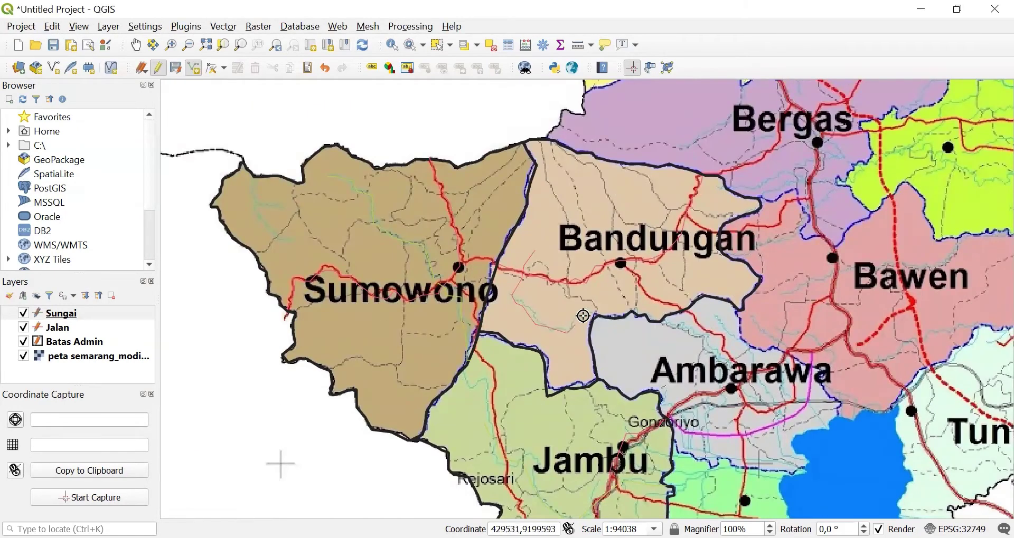
- Finish the river line across southern Bandungan with id 3 and Keterangan Sungai
{"action": "right_click", "coordinate": [583, 315]}
{"action": "type", "text": "3"}
{"action": "key", "text": "Tab"}
{"action": "type", "text": "Sungai"}
{"action": "left_click", "coordinate": [602, 350]}
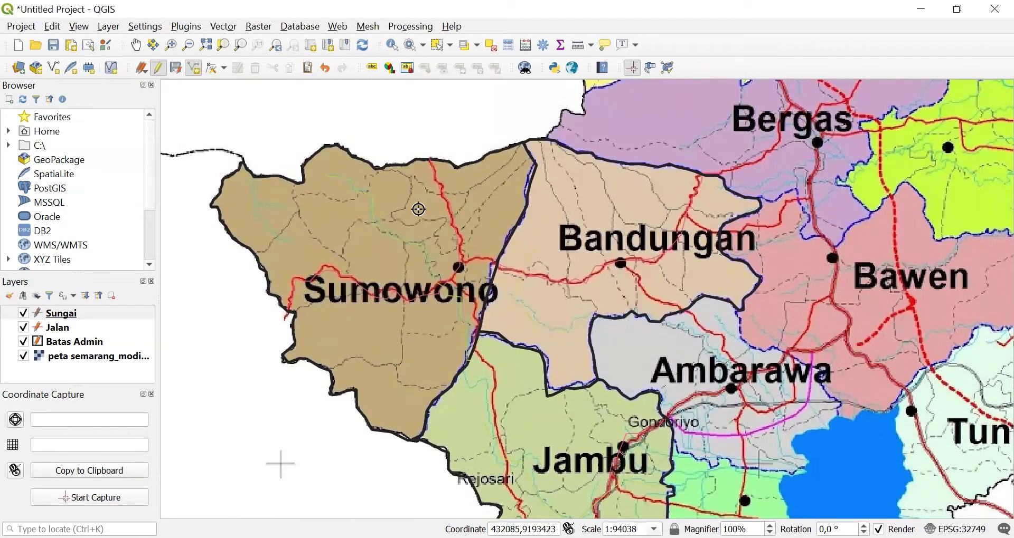
- Start a new point shapefile named Titik in the Acara 7 folder with the project CRS, EPSG:32749 - WGS 84 / UTM zone 49S
{"action": "left_click", "coordinate": [107, 28]}
{"action": "mouse_move", "coordinate": [148, 61]}
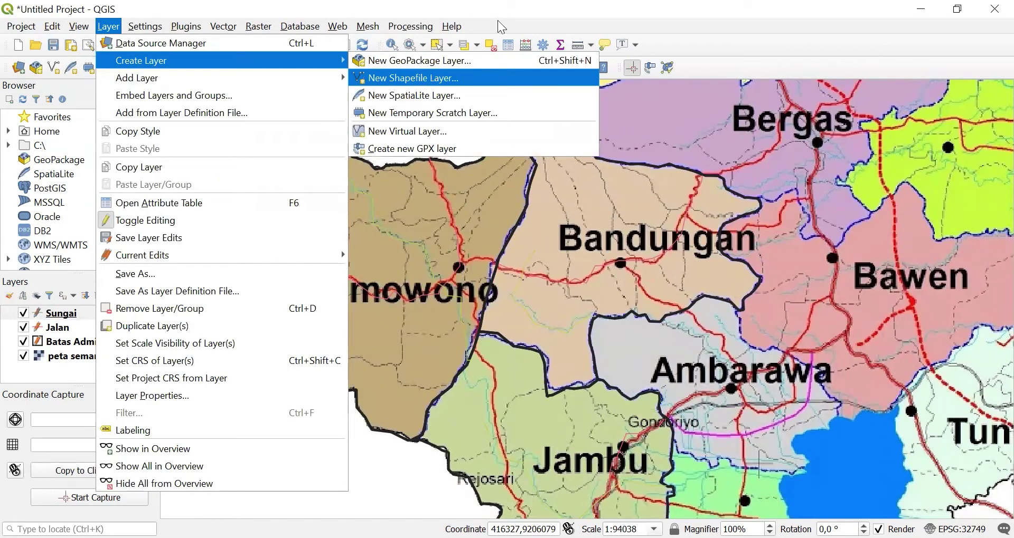
{"action": "left_click", "coordinate": [412, 78]}
{"action": "left_click", "coordinate": [495, 37]}
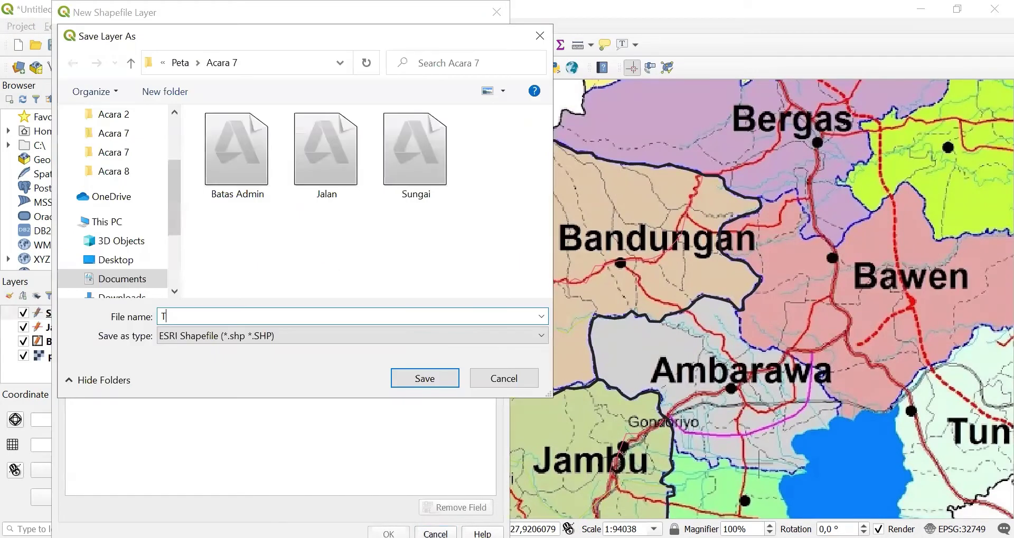
{"action": "type", "text": "Titik"}
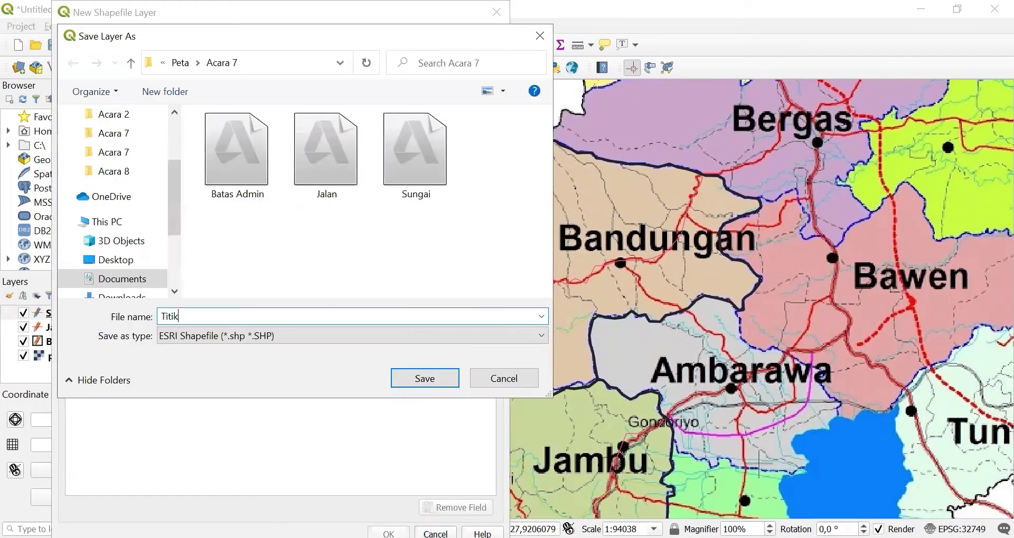
{"action": "left_click", "coordinate": [428, 378]}
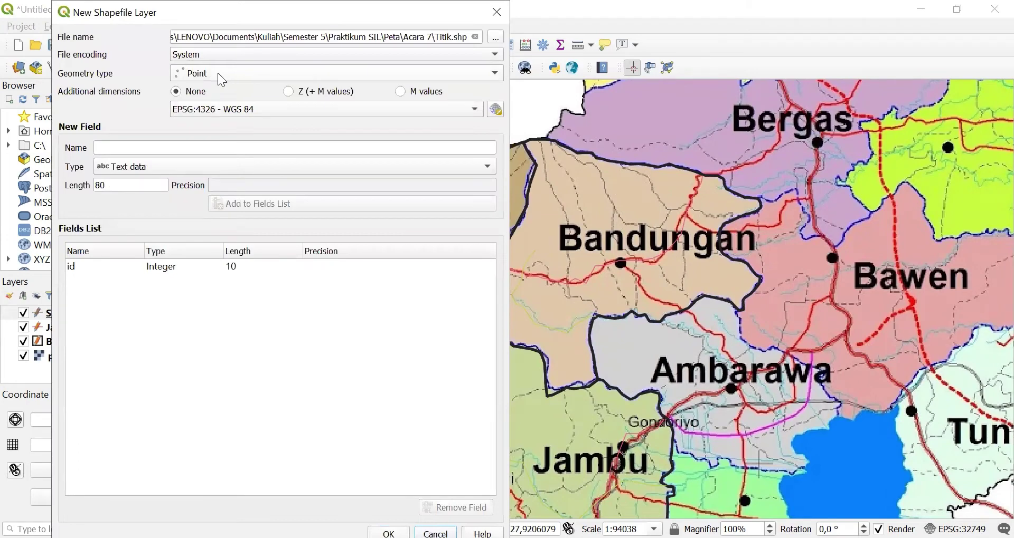
{"action": "left_click", "coordinate": [225, 114]}
{"action": "left_click", "coordinate": [225, 122]}
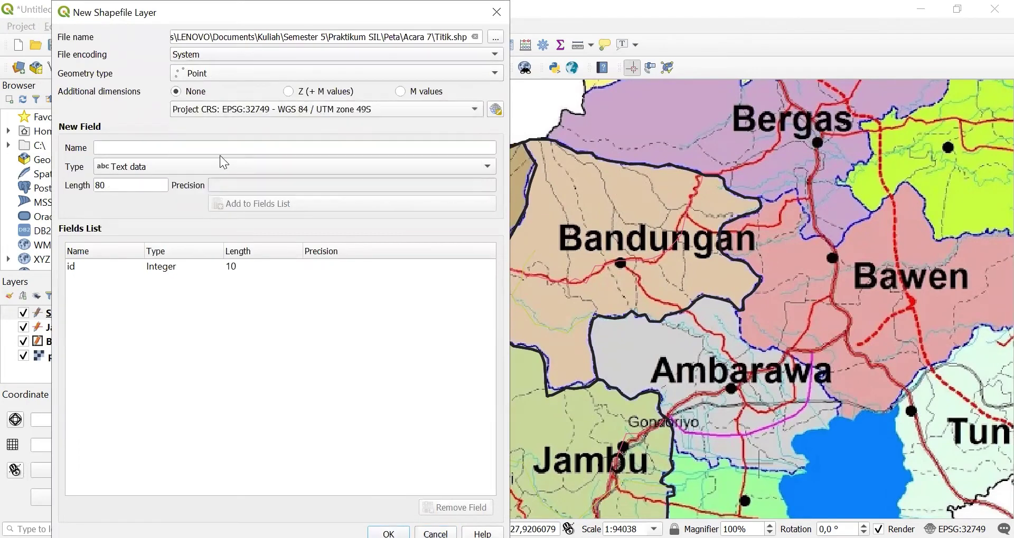
- Add a text field Keterangan of length 80 to the Titik shapefile and create the layer
{"action": "left_click", "coordinate": [221, 150]}
{"action": "type", "text": "Keteranfan"}
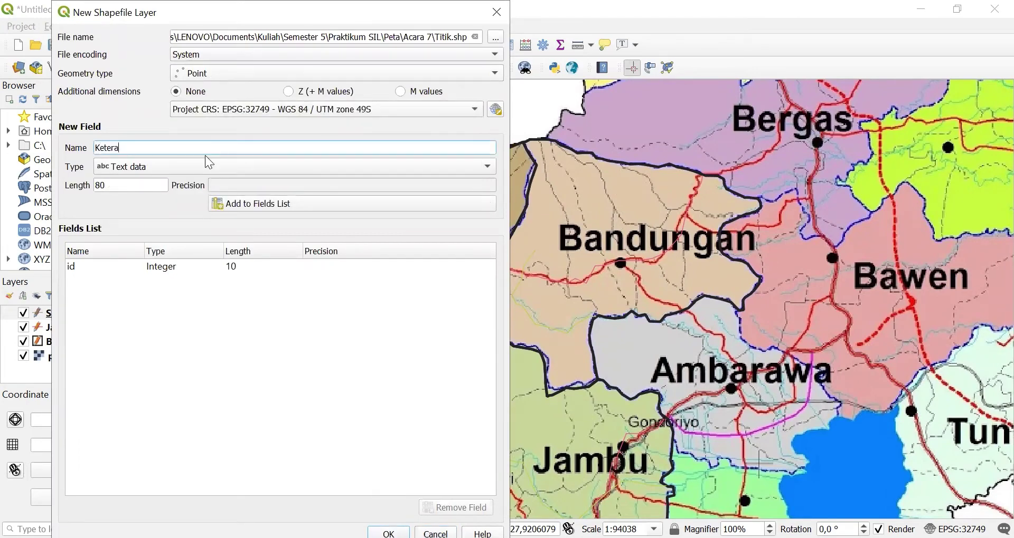
{"action": "key", "text": "BackSpace"}
{"action": "key", "text": "BackSpace"}
{"action": "key", "text": "BackSpace"}
{"action": "type", "text": "gan"}
{"action": "left_click", "coordinate": [299, 204]}
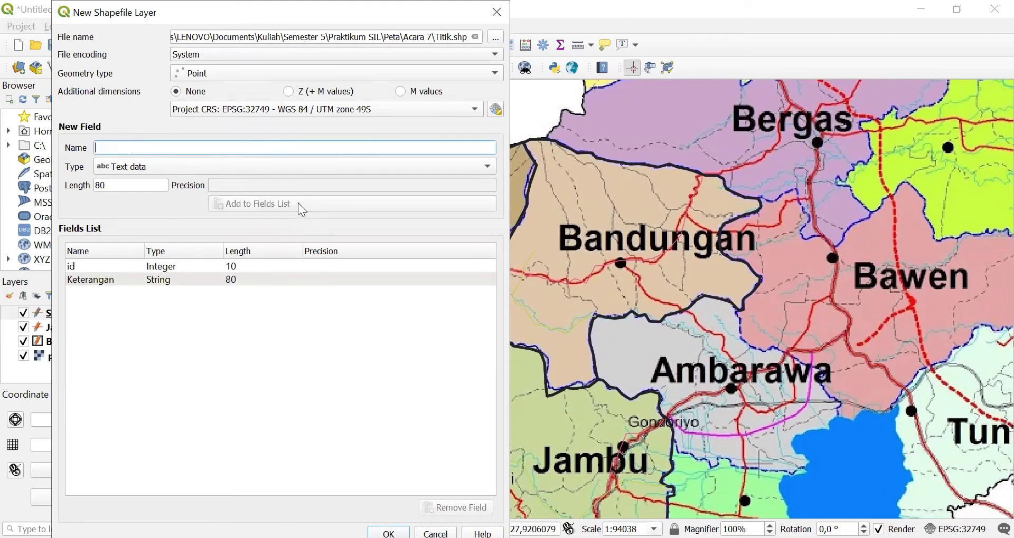
{"action": "left_click", "coordinate": [388, 534]}
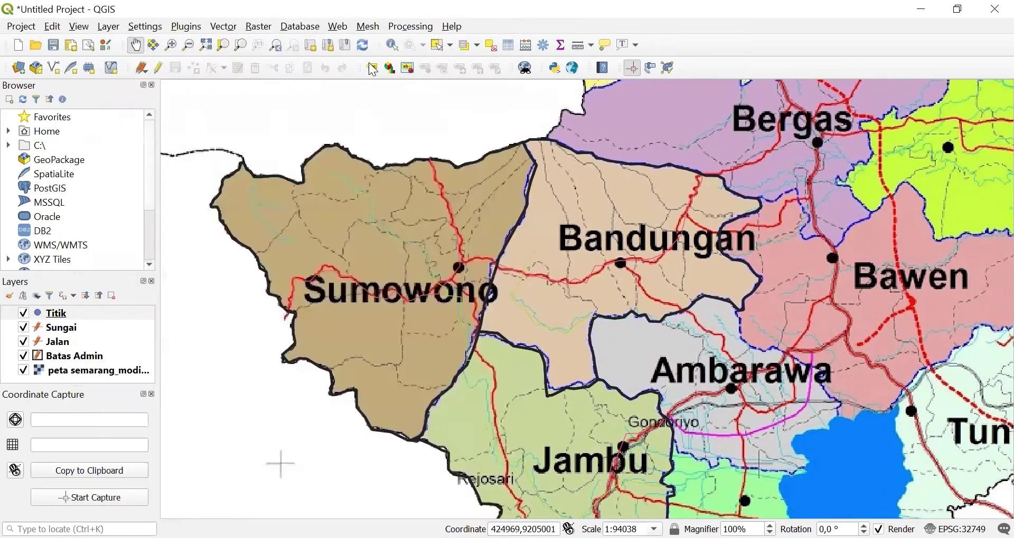
- Enable editing on Titik and place a point in Sumowono with id 1 and Keterangan Kantor
{"action": "left_click", "coordinate": [159, 69]}
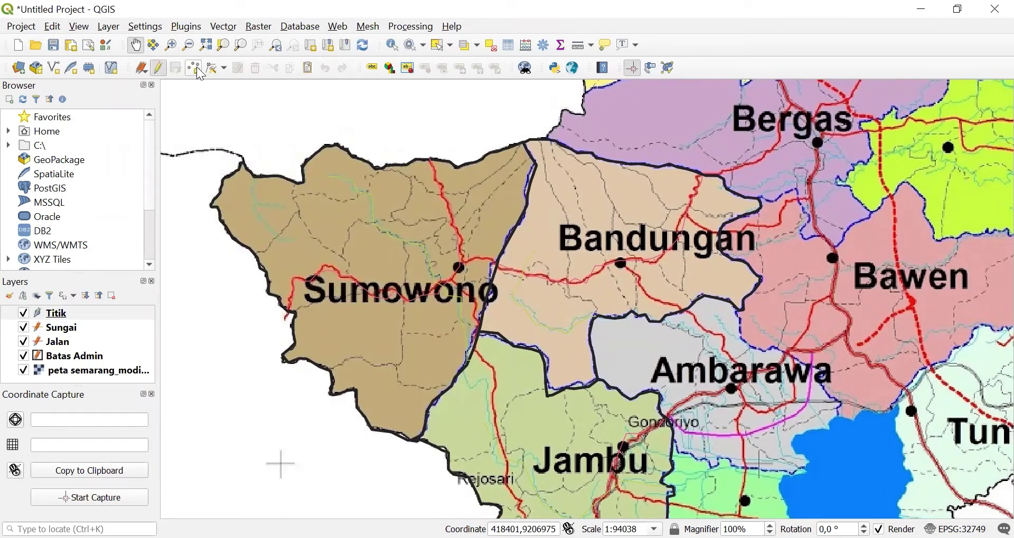
{"action": "left_click", "coordinate": [199, 71]}
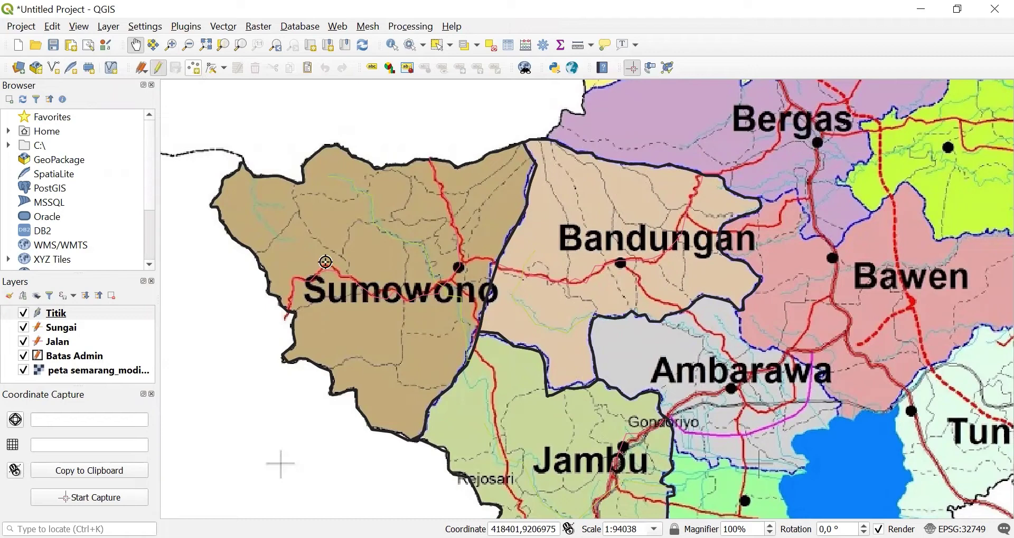
{"action": "left_click", "coordinate": [379, 261]}
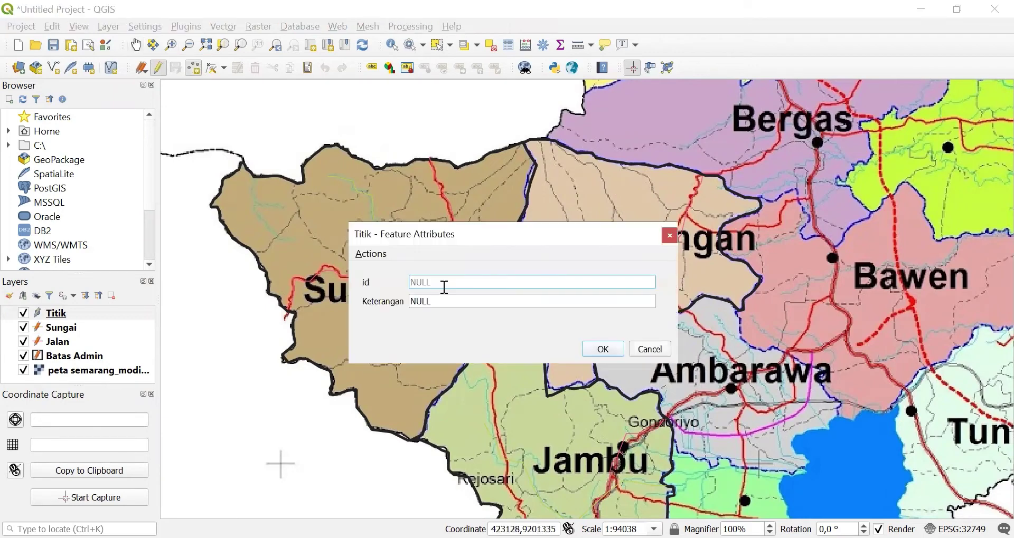
{"action": "type", "text": "1"}
{"action": "left_click", "coordinate": [445, 301]}
{"action": "type", "text": "Kan"}
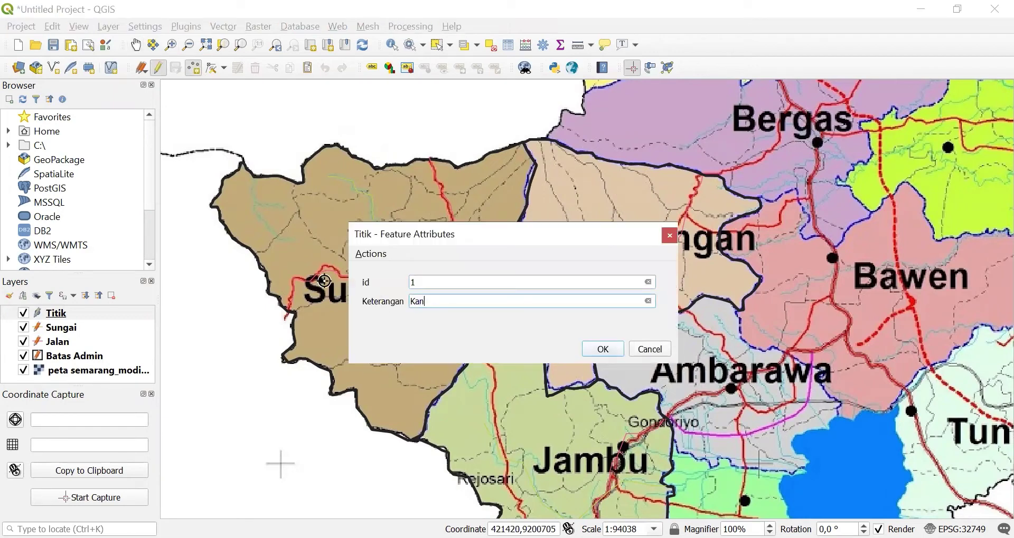
{"action": "type", "text": "tor"}
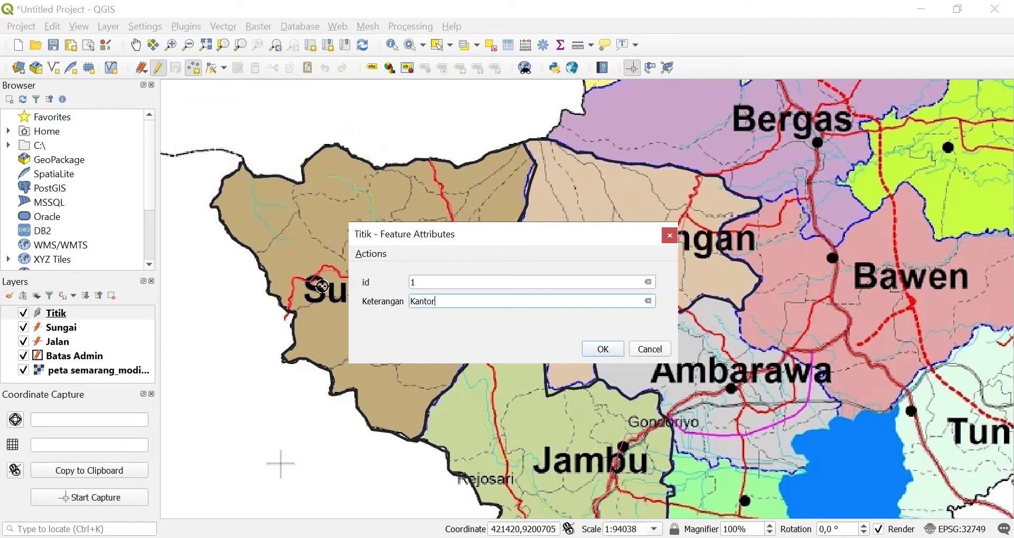
{"action": "left_click", "coordinate": [605, 350]}
- Place a point in southern Bandungan with id 2 and Keterangan Rumah Sakit
{"action": "left_click", "coordinate": [606, 295]}
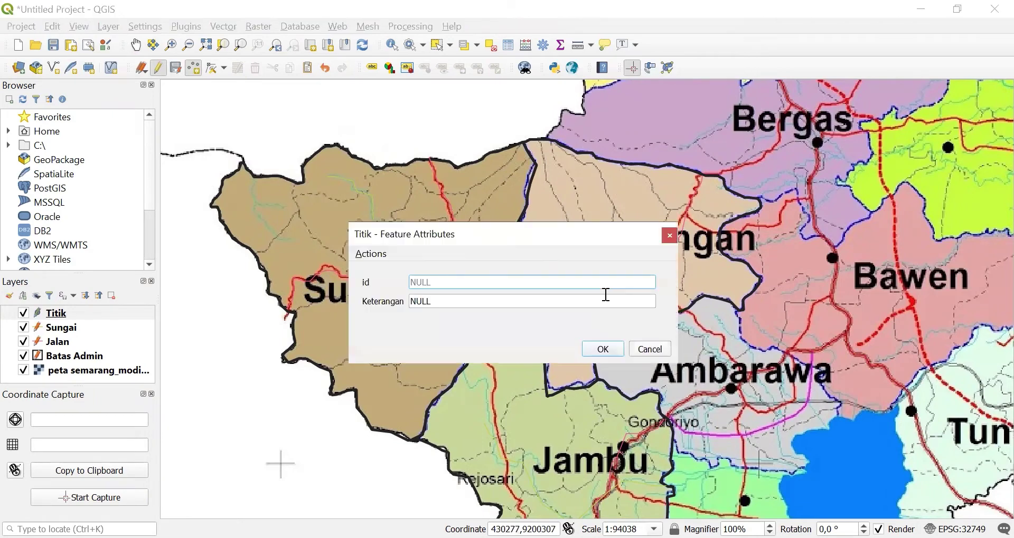
{"action": "type", "text": "2"}
{"action": "key", "text": "Tab"}
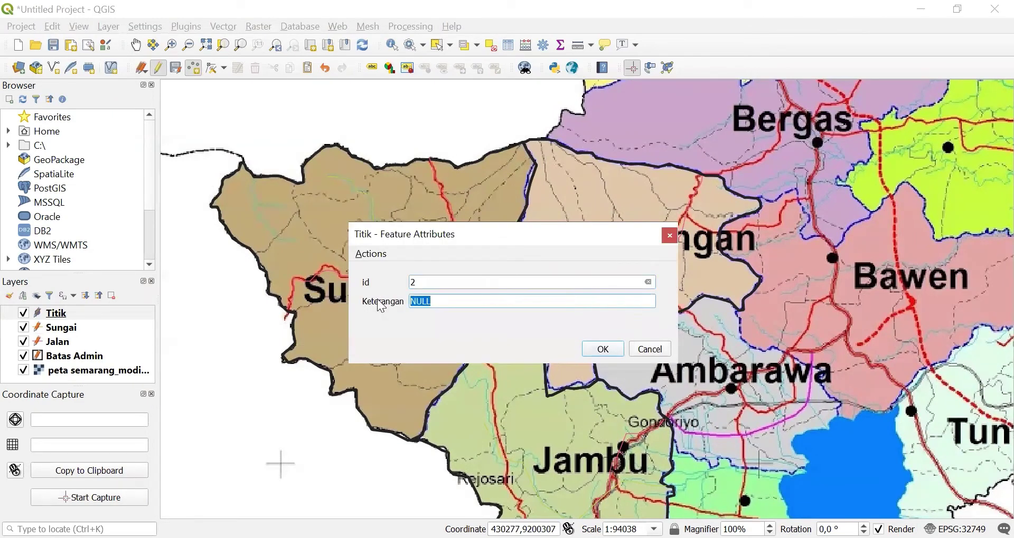
{"action": "type", "text": "Ruma"}
{"action": "key", "text": "BackSpace"}
{"action": "type", "text": "mah"}
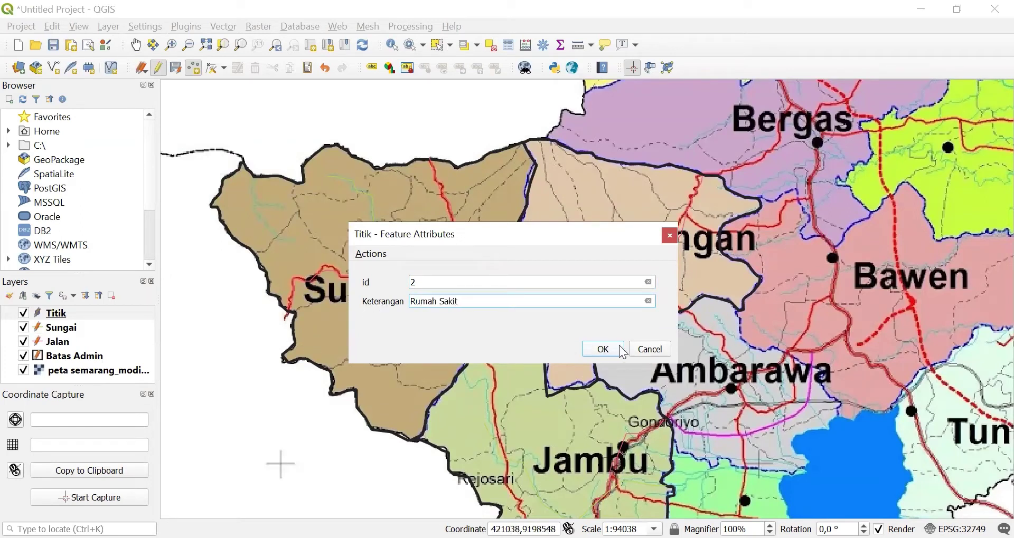
{"action": "left_click", "coordinate": [602, 351]}
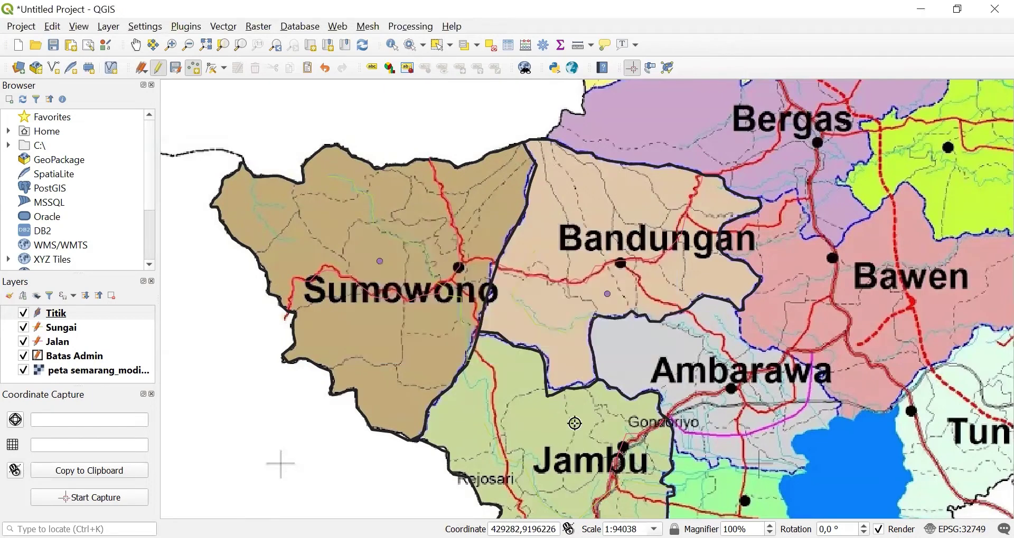
- Place a point in Jambu, north of its name label, with id 3 and Keterangan Sek
{"action": "left_click", "coordinate": [379, 287]}
{"action": "type", "text": "3"}
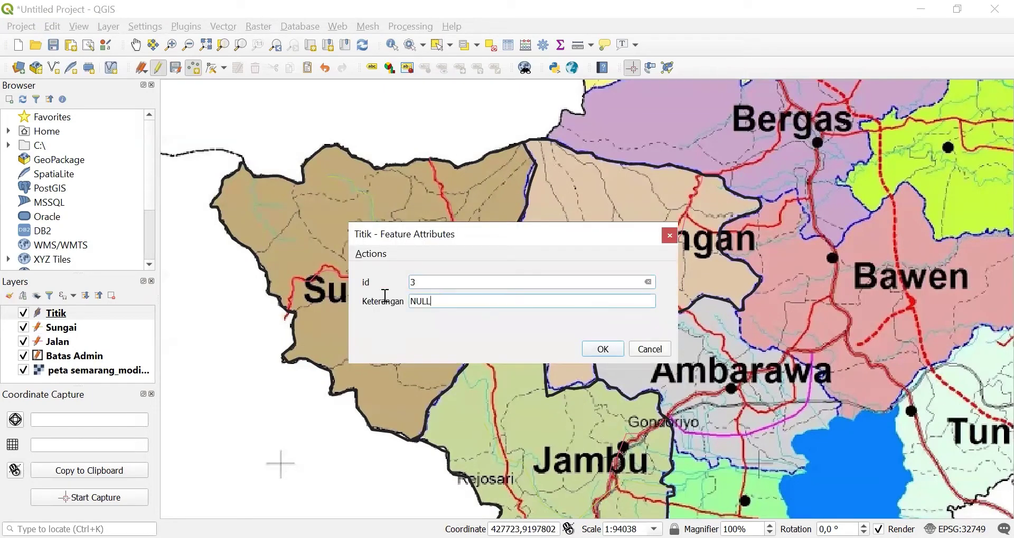
{"action": "key", "text": "Tab"}
{"action": "type", "text": "Sek"}
{"action": "left_click", "coordinate": [597, 351]}
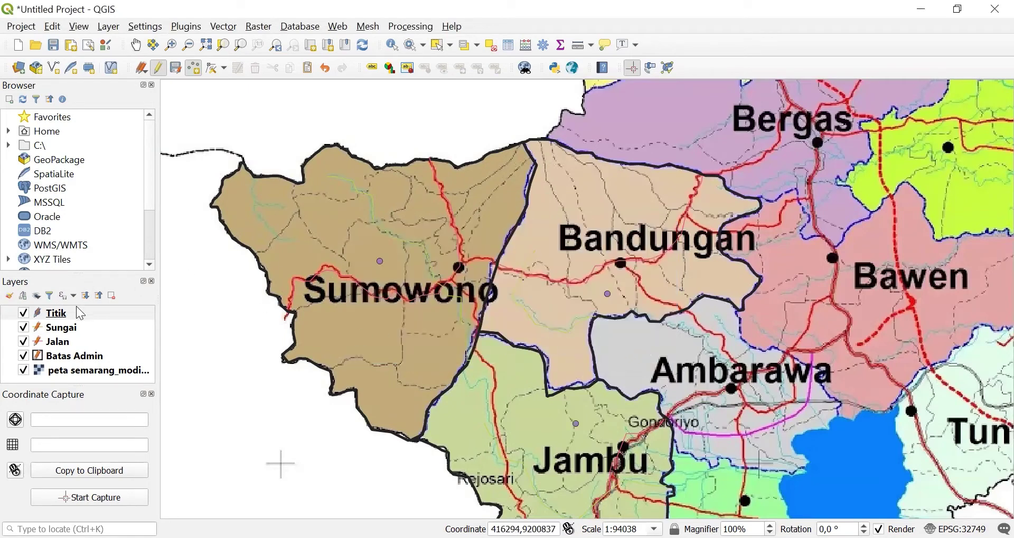
- Set the Jalan layer's symbology to Categorized on the Keterangan column and classify its values
{"action": "right_click", "coordinate": [60, 349]}
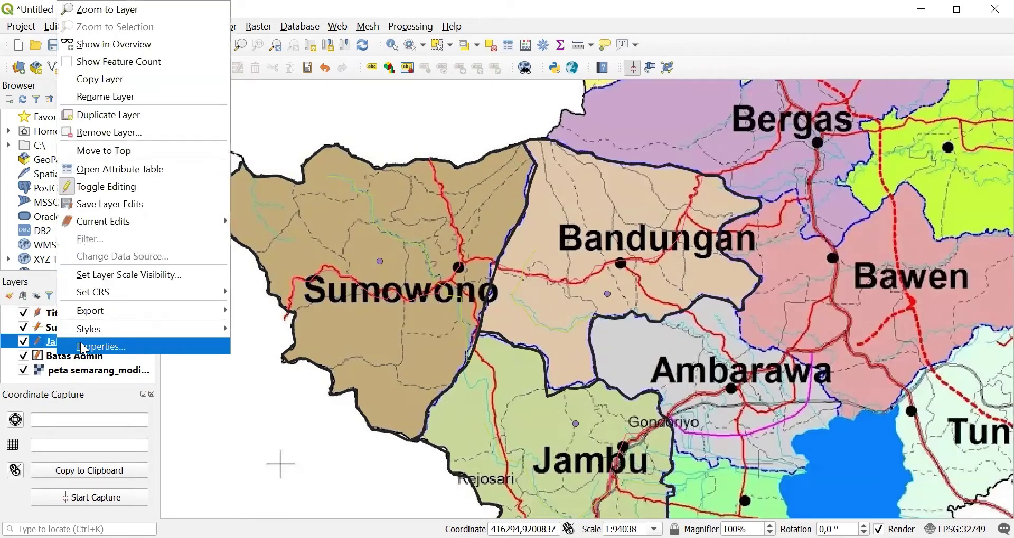
{"action": "left_click", "coordinate": [83, 349]}
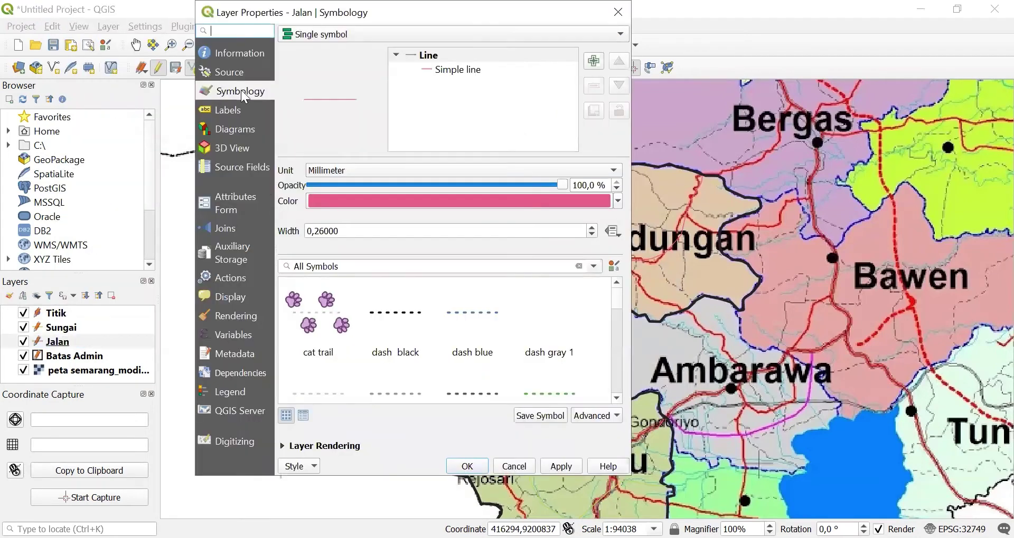
{"action": "left_click", "coordinate": [326, 35]}
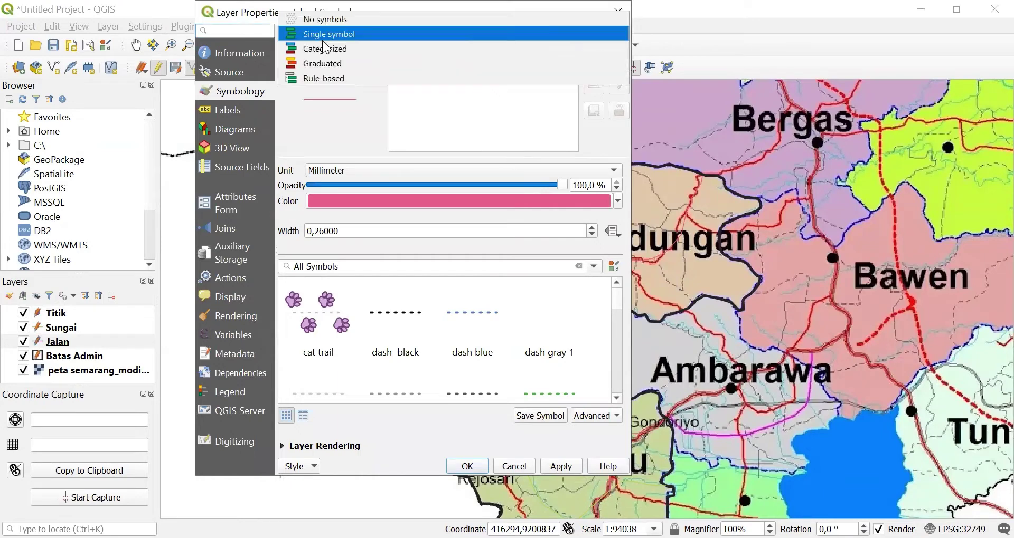
{"action": "left_click", "coordinate": [322, 42]}
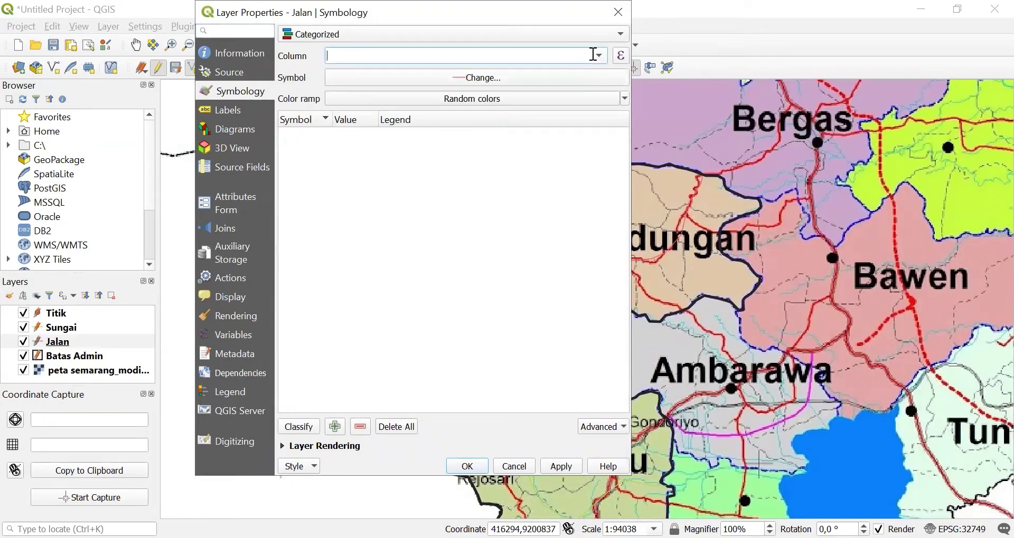
{"action": "left_click", "coordinate": [352, 202]}
{"action": "left_click", "coordinate": [317, 425]}
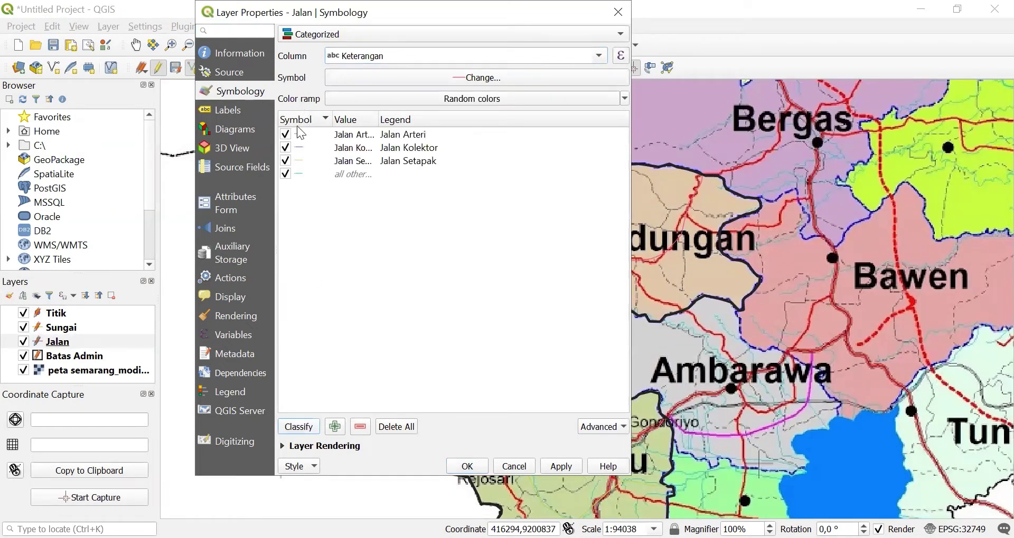
- Change the simple line color of the Jalan Arteri category to bright red
{"action": "left_click", "coordinate": [300, 135]}
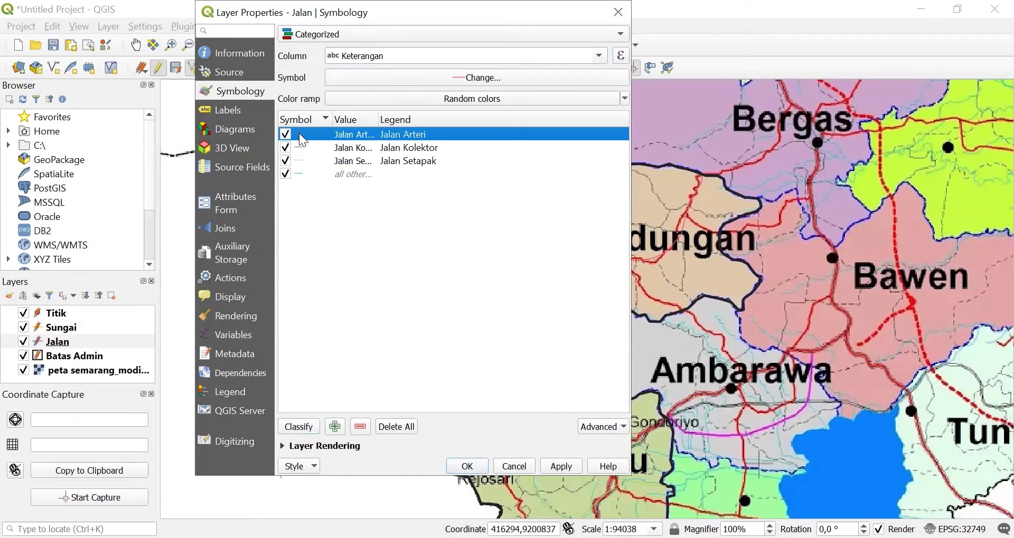
{"action": "double_click", "coordinate": [300, 135]}
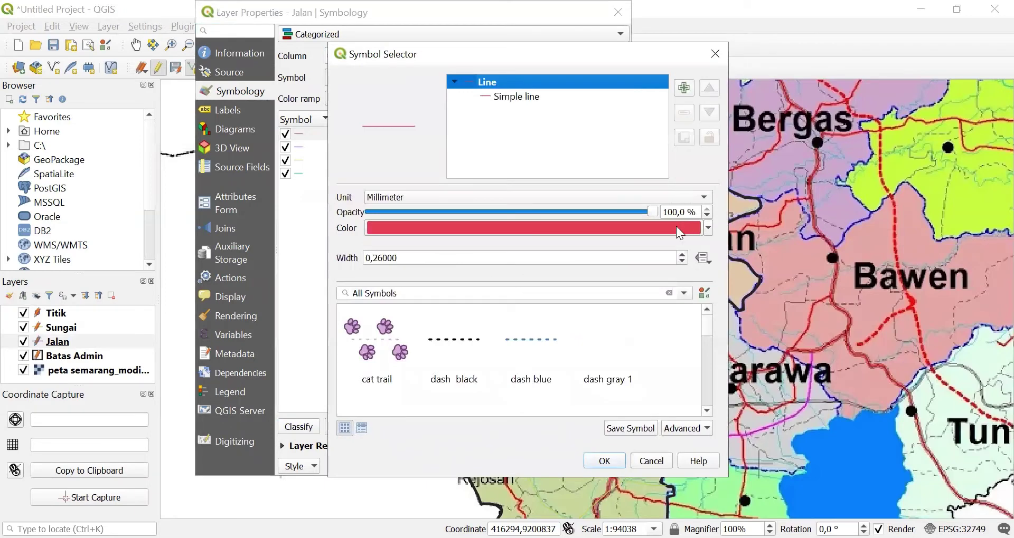
{"action": "left_click", "coordinate": [516, 98]}
{"action": "left_click", "coordinate": [676, 222]}
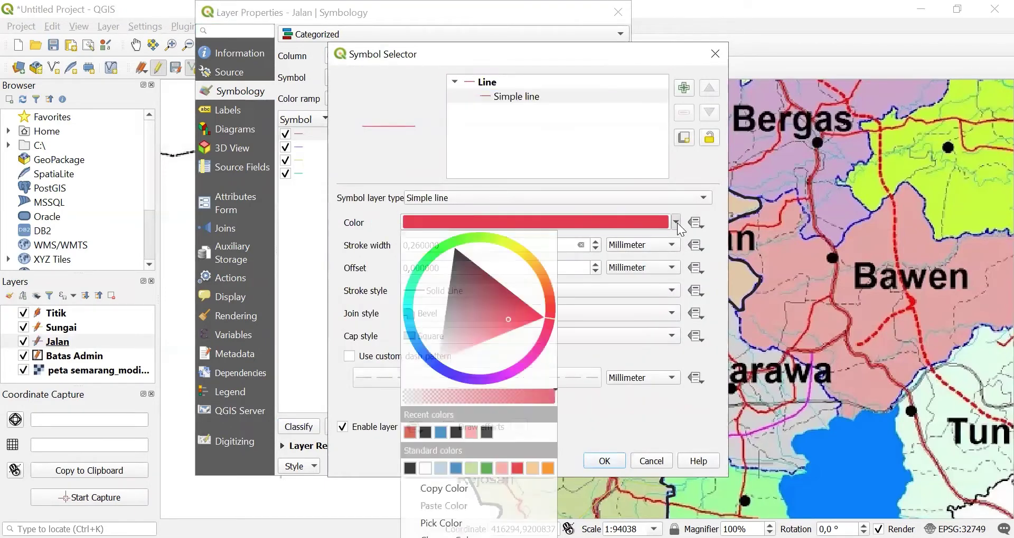
{"action": "mouse_move", "coordinate": [546, 301]}
{"action": "left_mouse_down"}
{"action": "mouse_move", "coordinate": [547, 285]}
{"action": "mouse_move", "coordinate": [507, 303]}
{"action": "mouse_move", "coordinate": [577, 311]}
{"action": "left_mouse_up"}
{"action": "left_click", "coordinate": [489, 295]}
{"action": "left_click", "coordinate": [550, 316]}
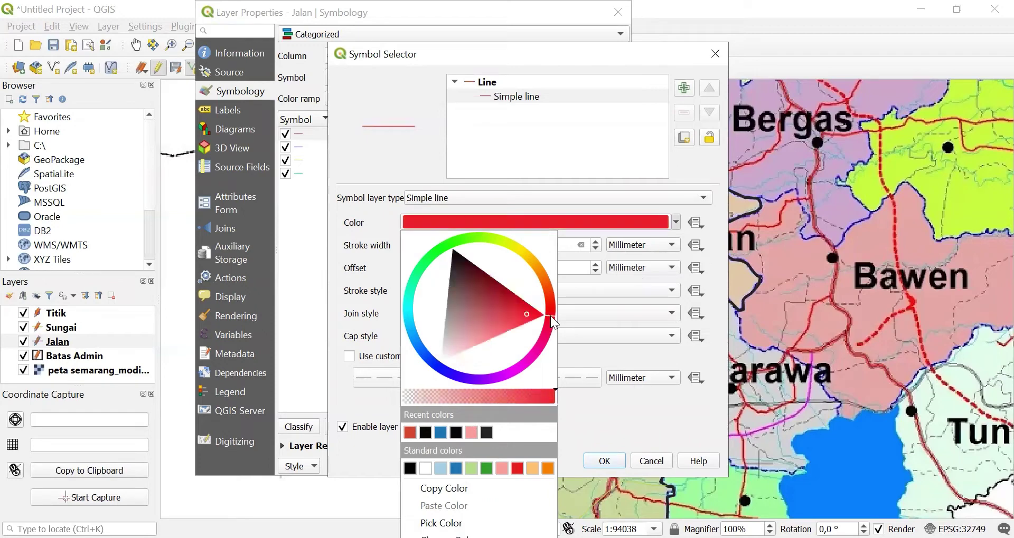
{"action": "left_click", "coordinate": [506, 302]}
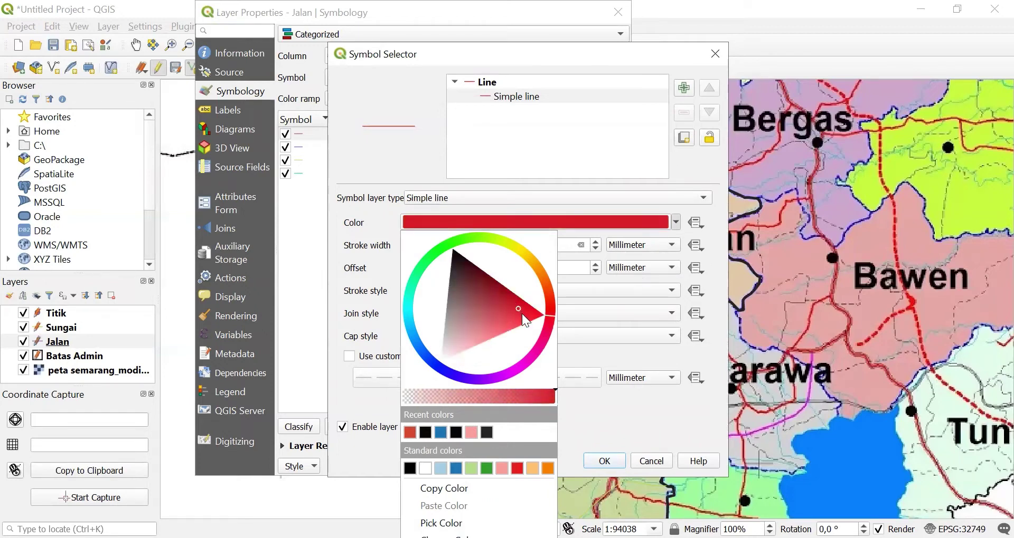
{"action": "left_click", "coordinate": [522, 314]}
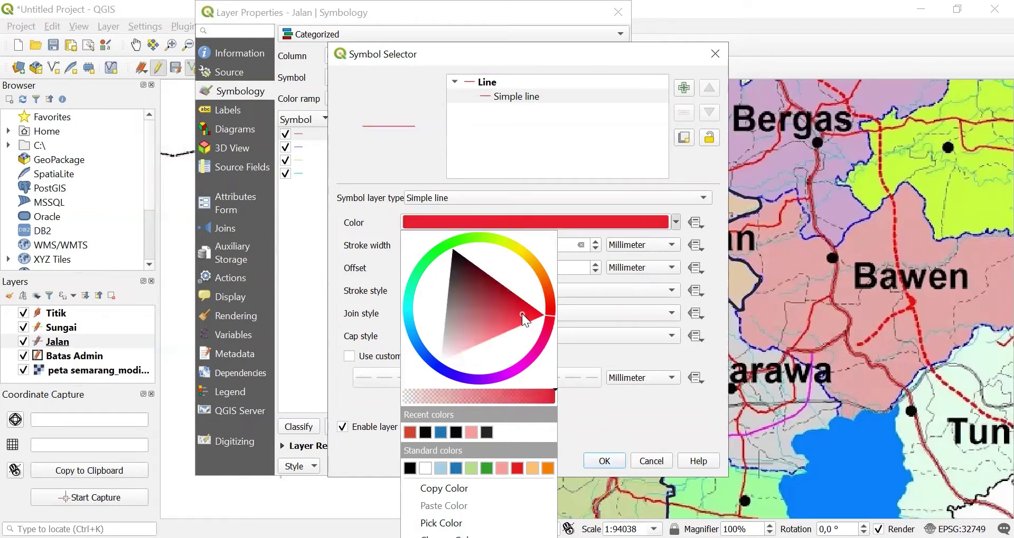
{"action": "left_click", "coordinate": [595, 428]}
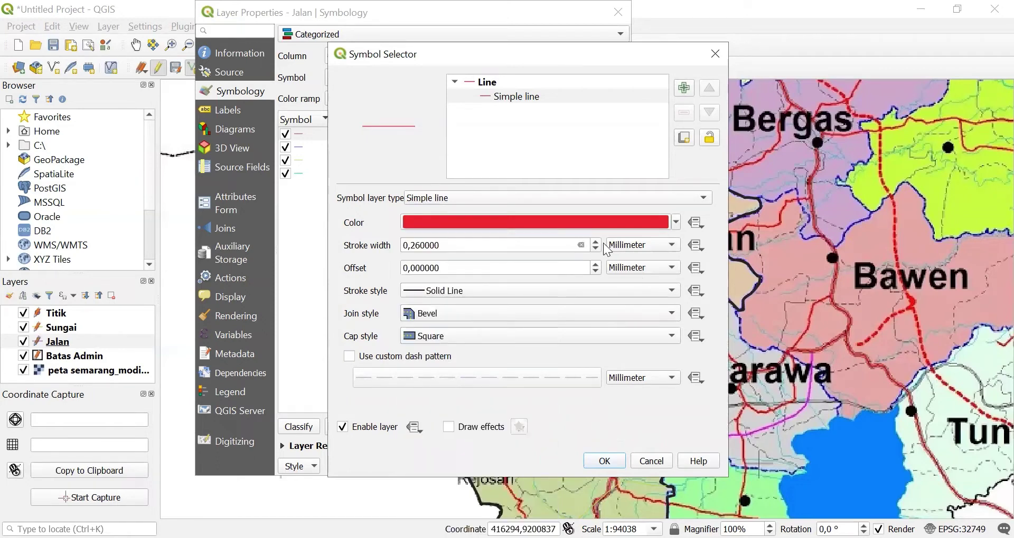
- Set the Jalan Arteri line's stroke width to 0.66 mm and accept the symbol
{"action": "left_click", "coordinate": [596, 243]}
{"action": "left_click", "coordinate": [596, 243]}
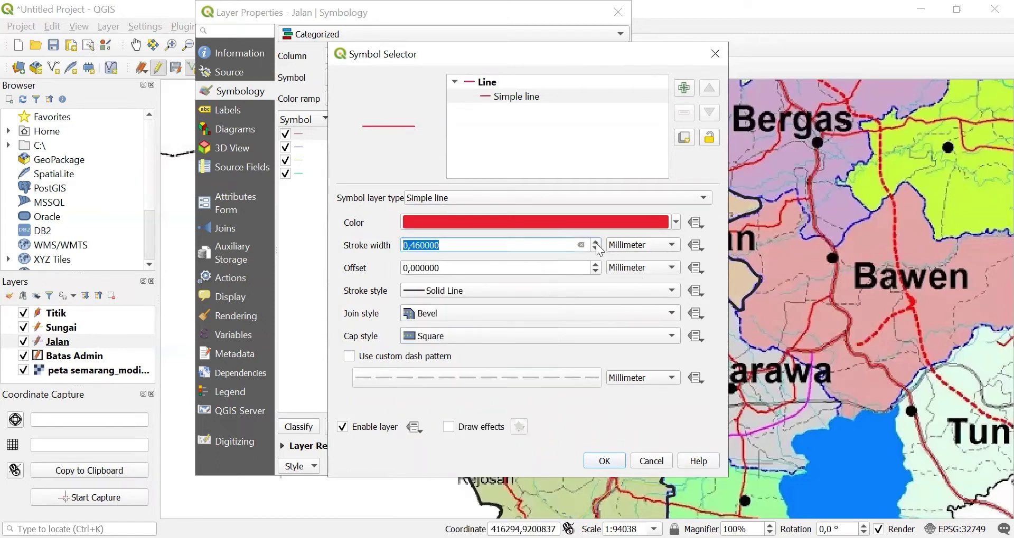
{"action": "left_click", "coordinate": [595, 243]}
{"action": "left_click", "coordinate": [595, 243]}
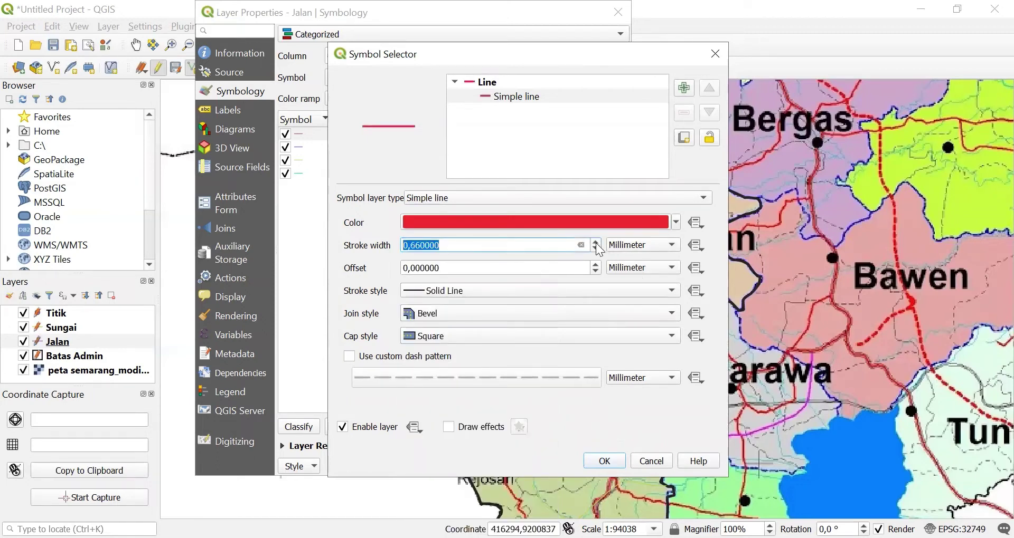
{"action": "left_click", "coordinate": [609, 460]}
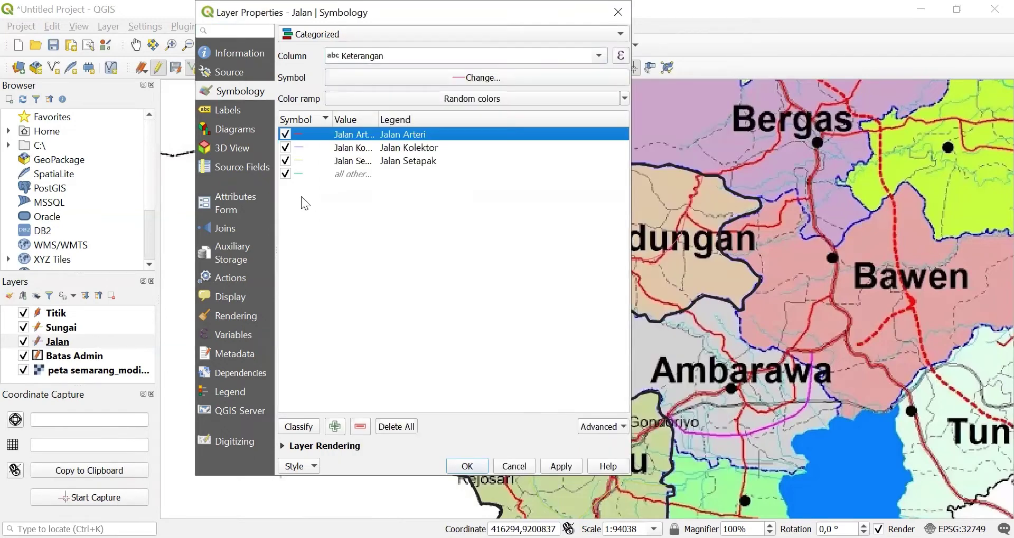
- Style the Jalan Kolektor category with the recent red color and a 0.46 mm stroke width, and accept the symbol
{"action": "left_click", "coordinate": [305, 149]}
{"action": "double_click", "coordinate": [303, 147]}
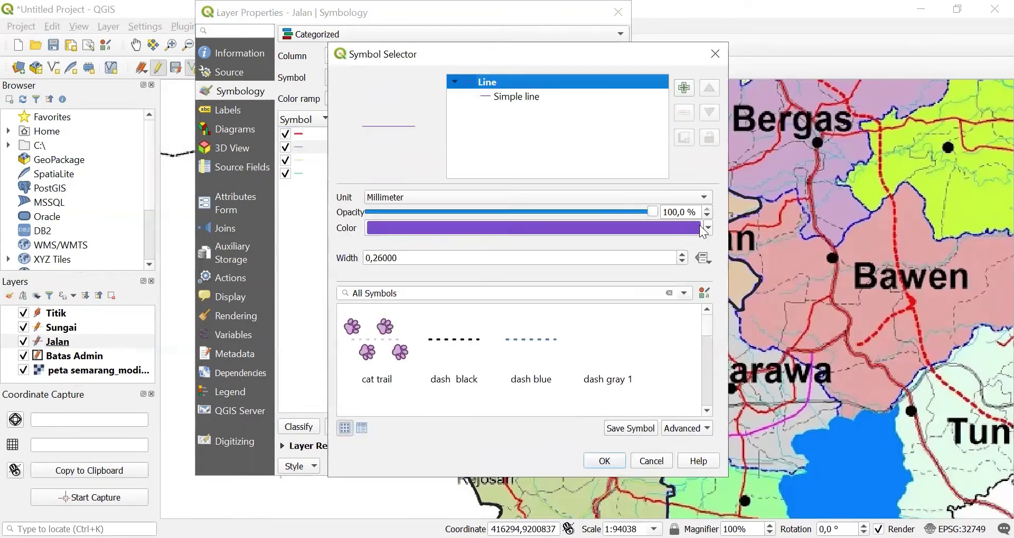
{"action": "left_click", "coordinate": [530, 98]}
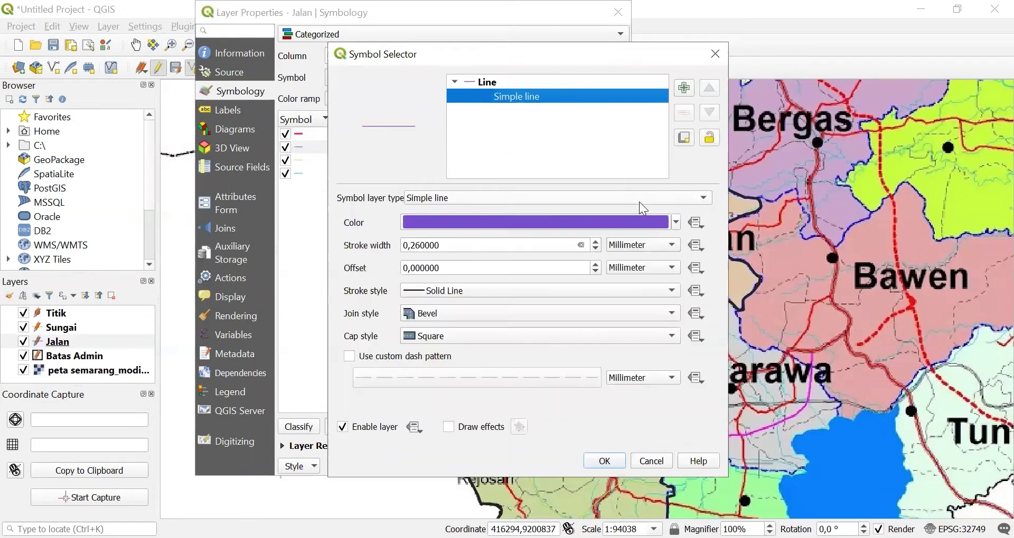
{"action": "left_click", "coordinate": [676, 223]}
{"action": "left_click", "coordinate": [410, 433]}
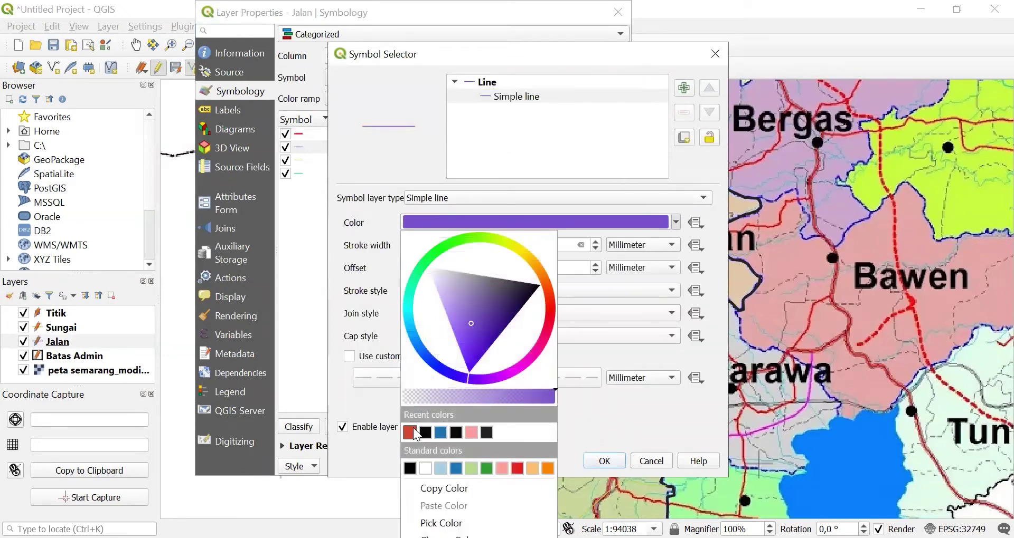
{"action": "left_click", "coordinate": [596, 242]}
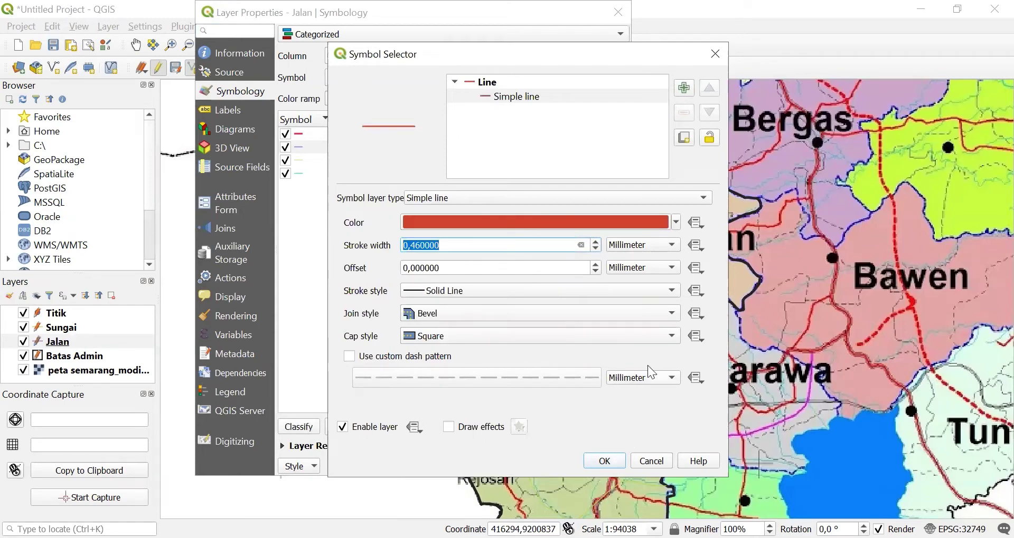
{"action": "left_click", "coordinate": [610, 460]}
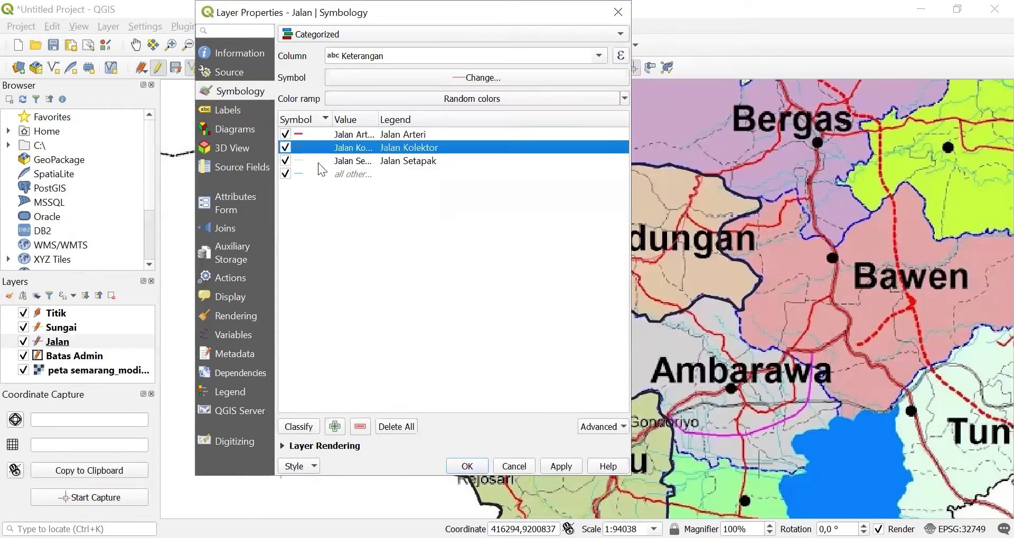
- Give the Jalan Setapak category the dash red symbol with a 0.46 mm width and apply the Jalan symbology
{"action": "left_click", "coordinate": [303, 163]}
{"action": "double_click", "coordinate": [303, 162]}
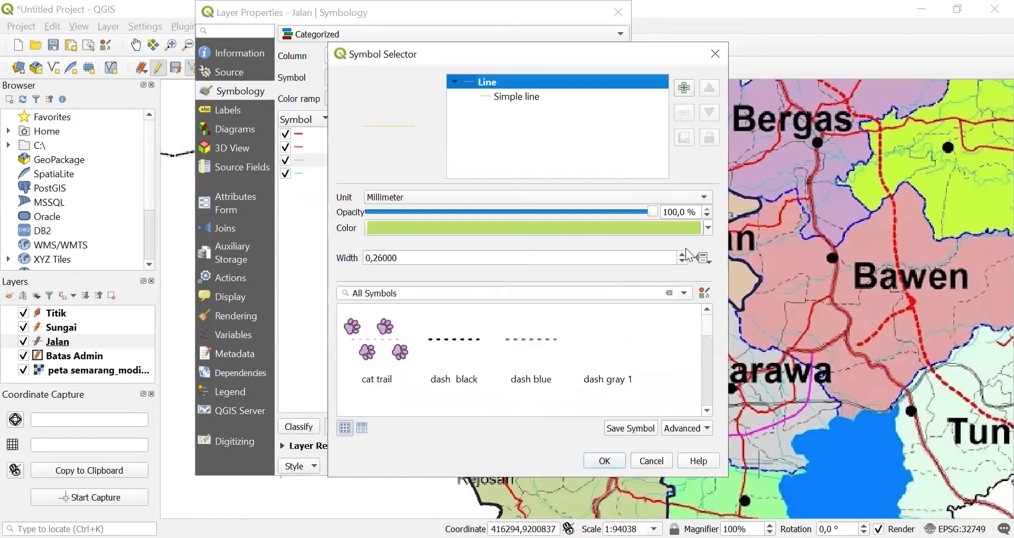
{"action": "left_click", "coordinate": [706, 229]}
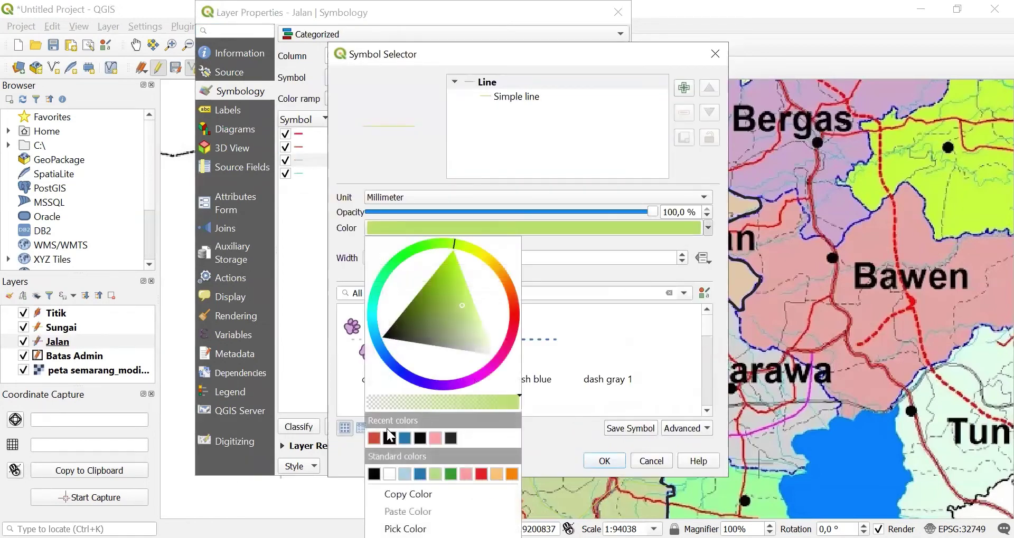
{"action": "left_click", "coordinate": [373, 439]}
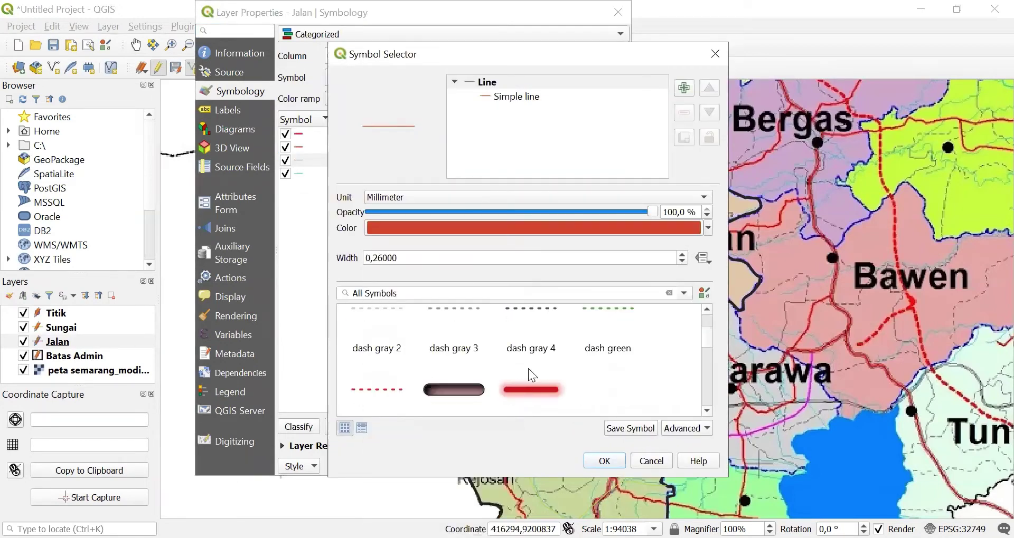
{"action": "left_click", "coordinate": [384, 390]}
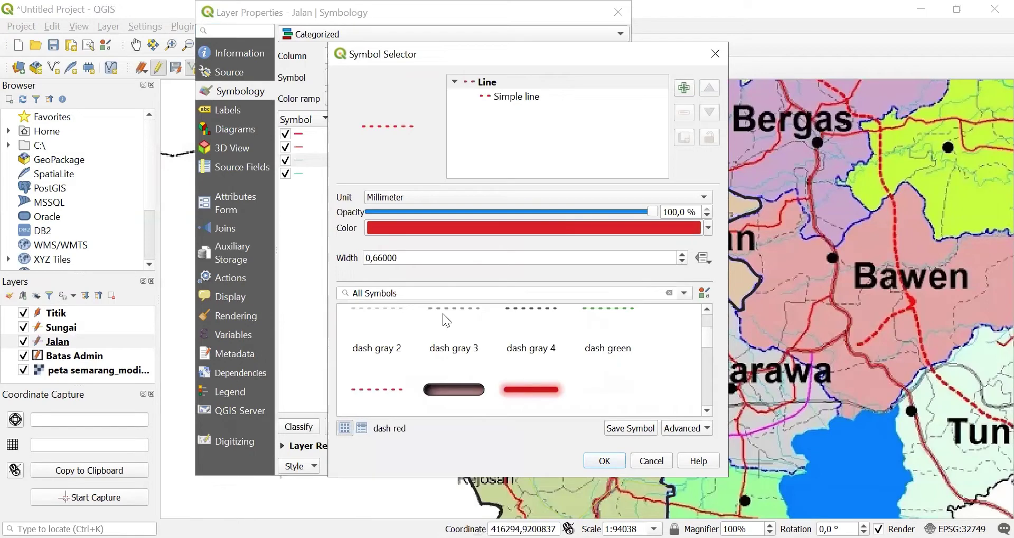
{"action": "left_click", "coordinate": [683, 262]}
{"action": "left_click", "coordinate": [683, 262]}
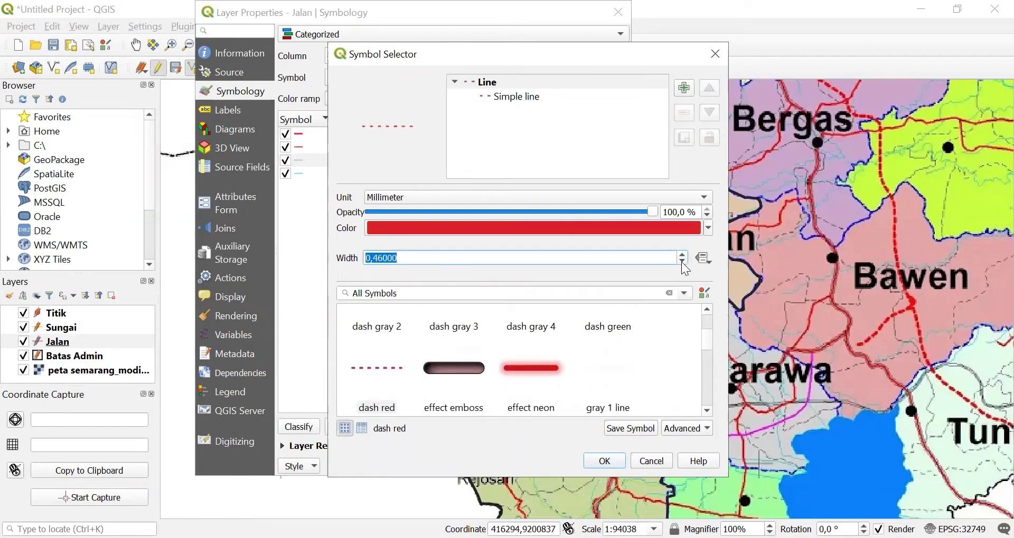
{"action": "left_click", "coordinate": [606, 460]}
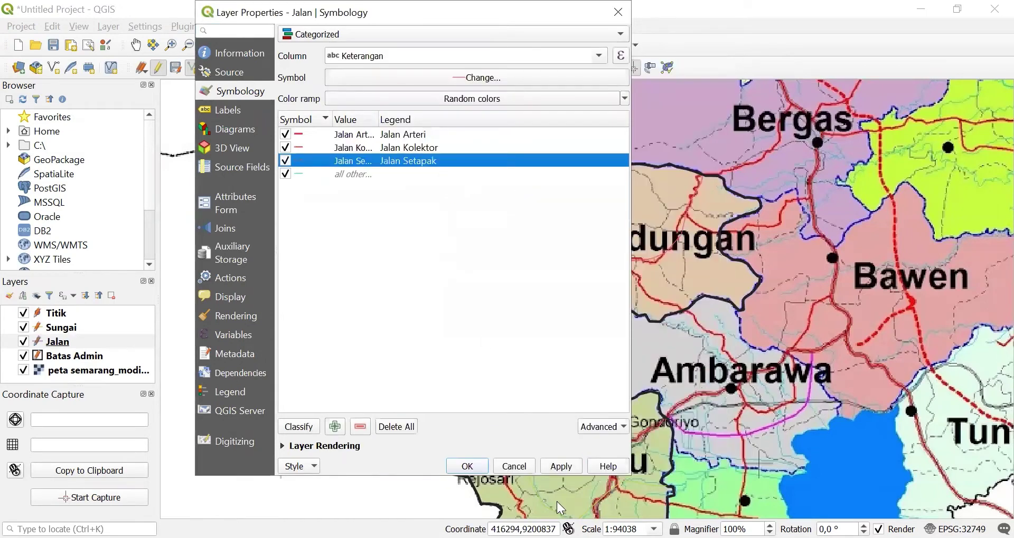
{"action": "left_click", "coordinate": [562, 469]}
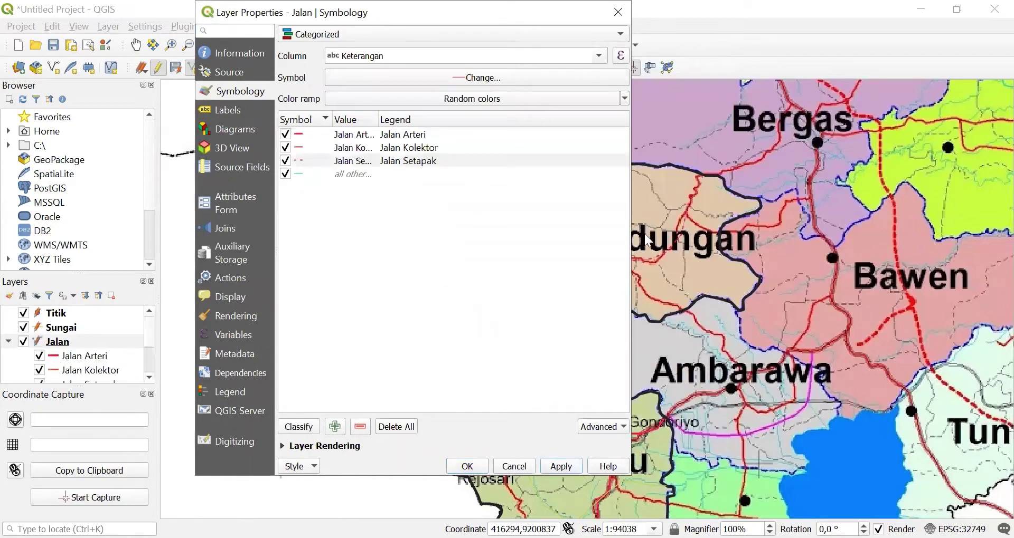
- Turn on single labels for the Jalan layer using the Keterangan field
{"action": "left_click", "coordinate": [235, 112]}
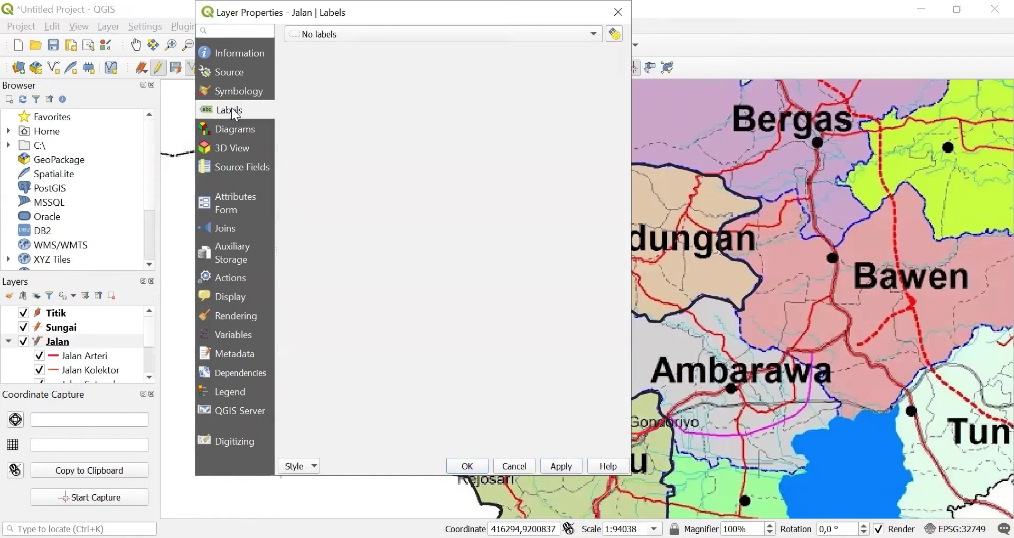
{"action": "left_click", "coordinate": [356, 38]}
{"action": "left_click", "coordinate": [362, 46]}
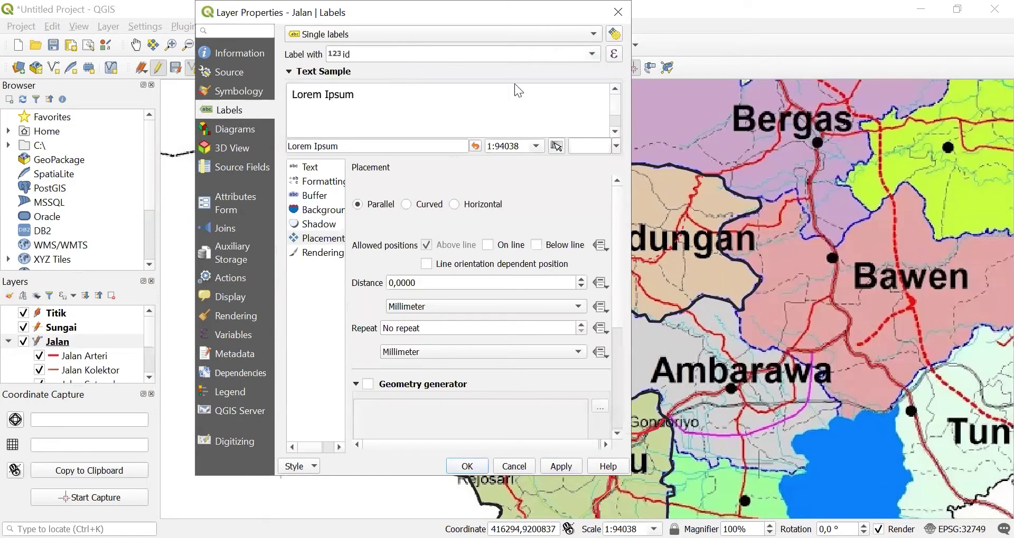
{"action": "key", "text": "Down"}
- Set the Jalan label font to Times New Roman
{"action": "left_click", "coordinate": [311, 167]}
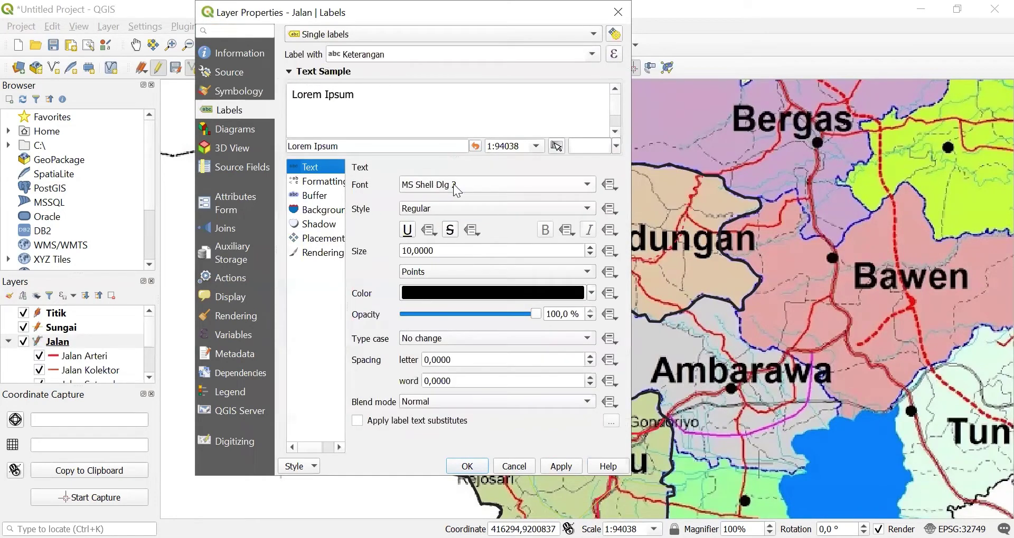
{"action": "left_click", "coordinate": [456, 184]}
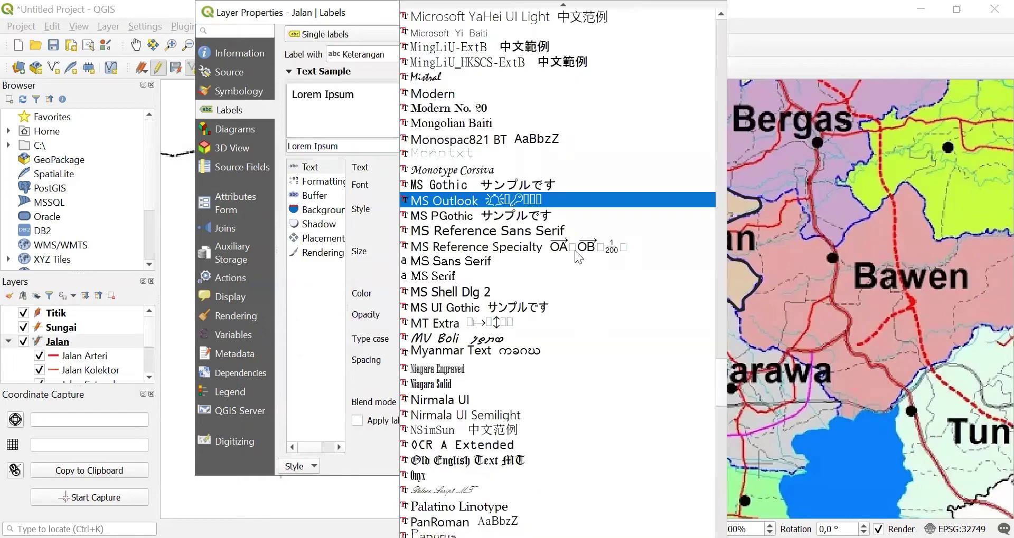
{"action": "scroll", "coordinate": [522, 437], "scroll_direction": "down", "scroll_amount": 20}
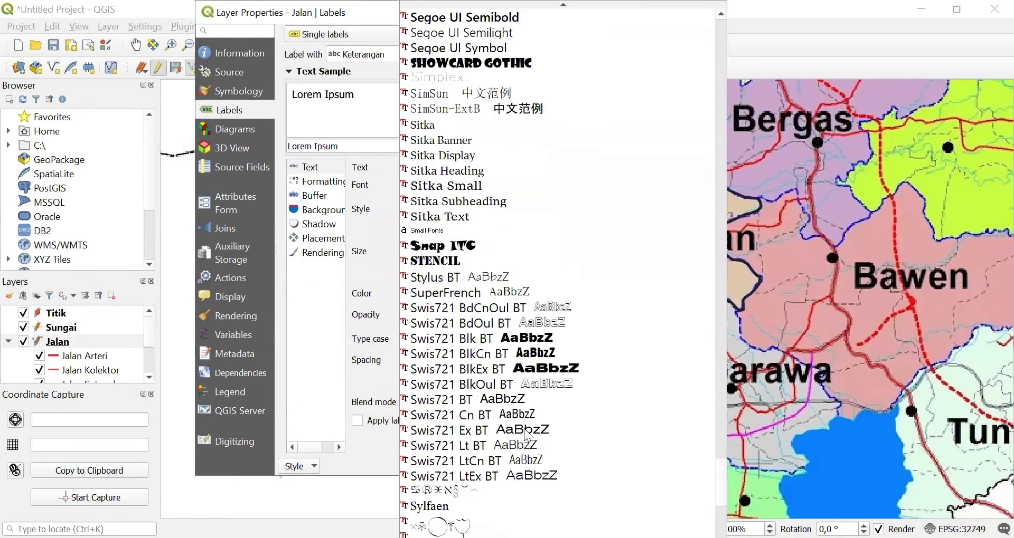
{"action": "scroll", "coordinate": [525, 434], "scroll_direction": "up", "scroll_amount": 3}
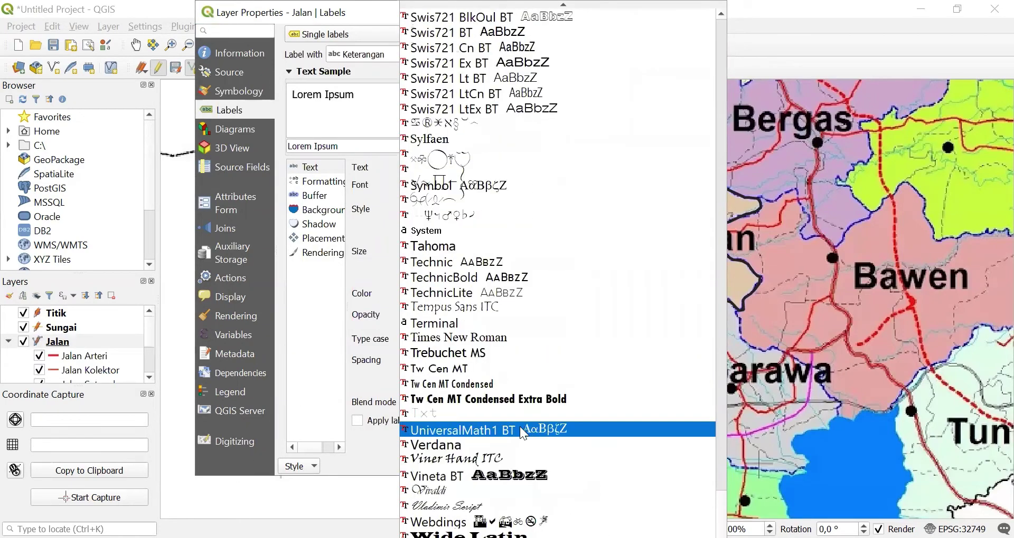
{"action": "left_click", "coordinate": [463, 337]}
- Enable a text buffer on the Jalan labels, set their placement to Curved, and apply the layer properties
{"action": "left_click", "coordinate": [326, 197]}
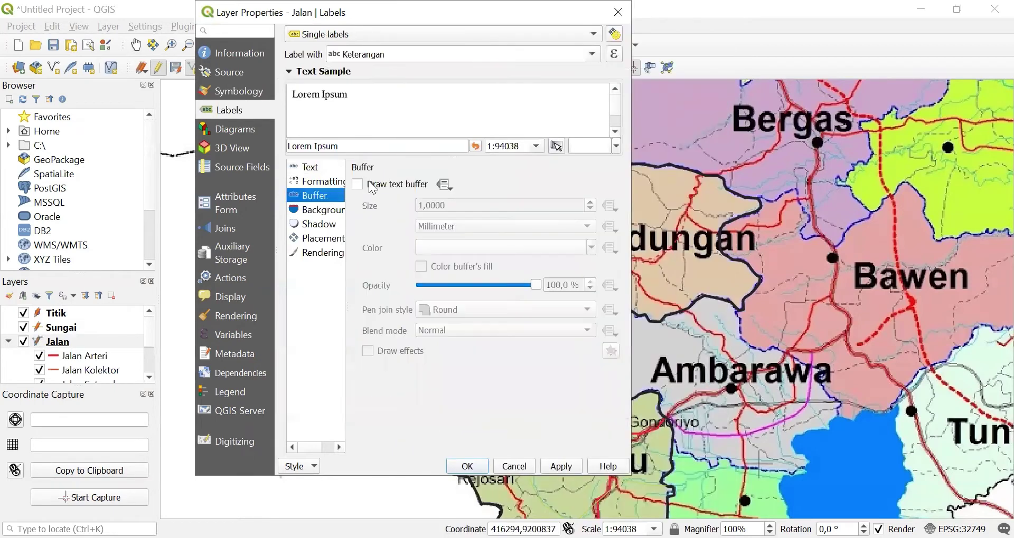
{"action": "left_click", "coordinate": [354, 185]}
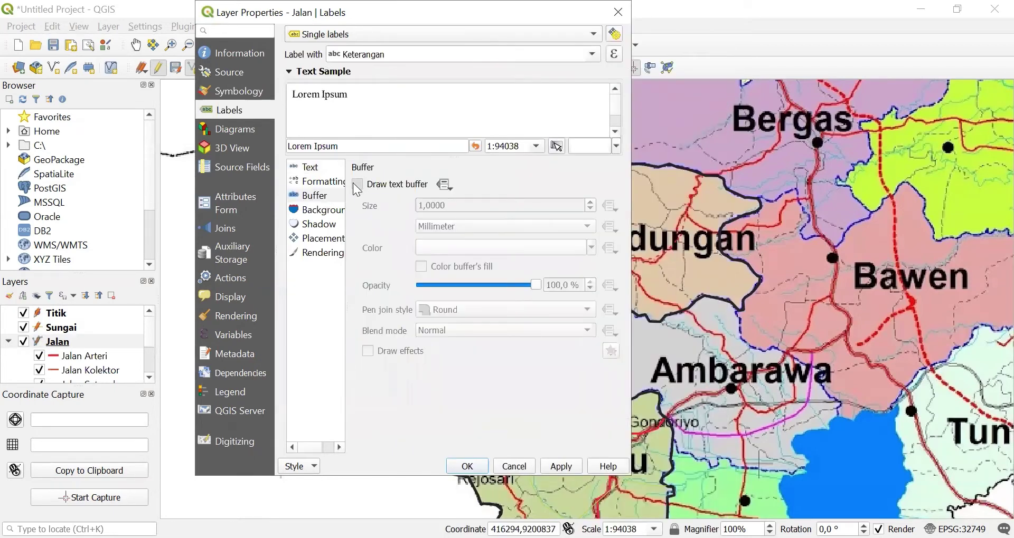
{"action": "left_click", "coordinate": [319, 238]}
{"action": "left_click", "coordinate": [406, 205]}
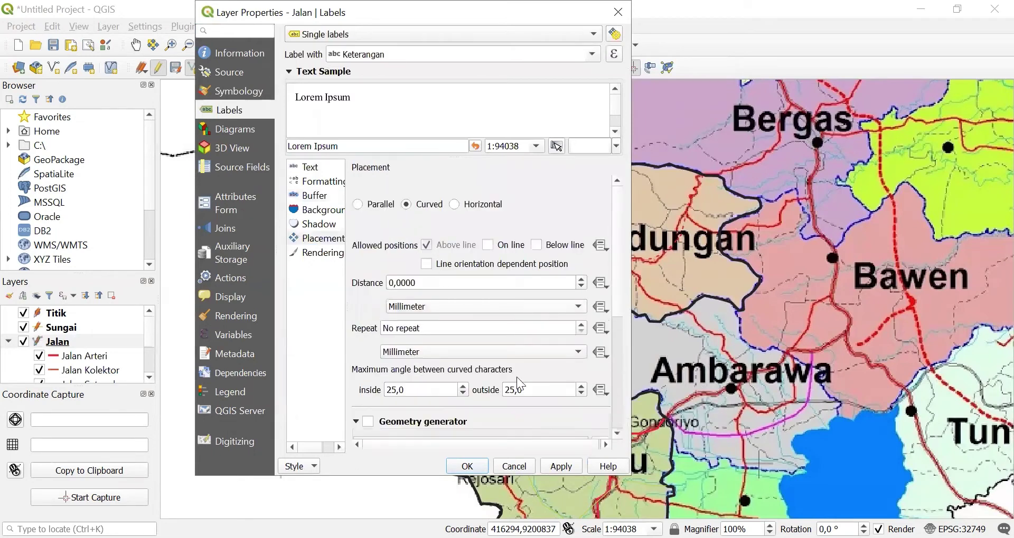
{"action": "left_click", "coordinate": [554, 470]}
{"action": "left_click", "coordinate": [482, 466]}
{"action": "scroll", "coordinate": [602, 206], "scroll_direction": "up", "scroll_amount": 1}
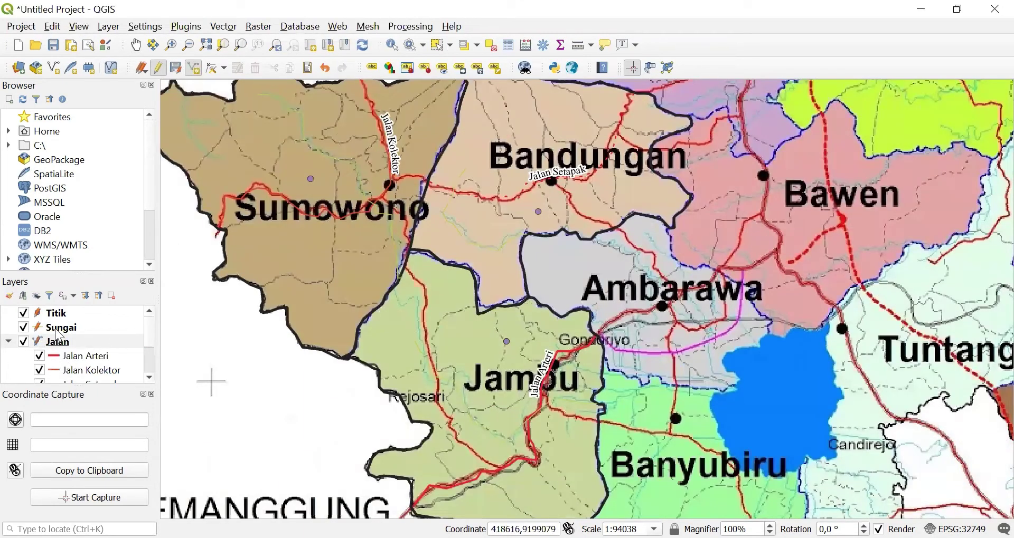
- Set the Sungai layer's symbology to Categorized on the Keterangan column and classify its values
{"action": "right_click", "coordinate": [55, 328]}
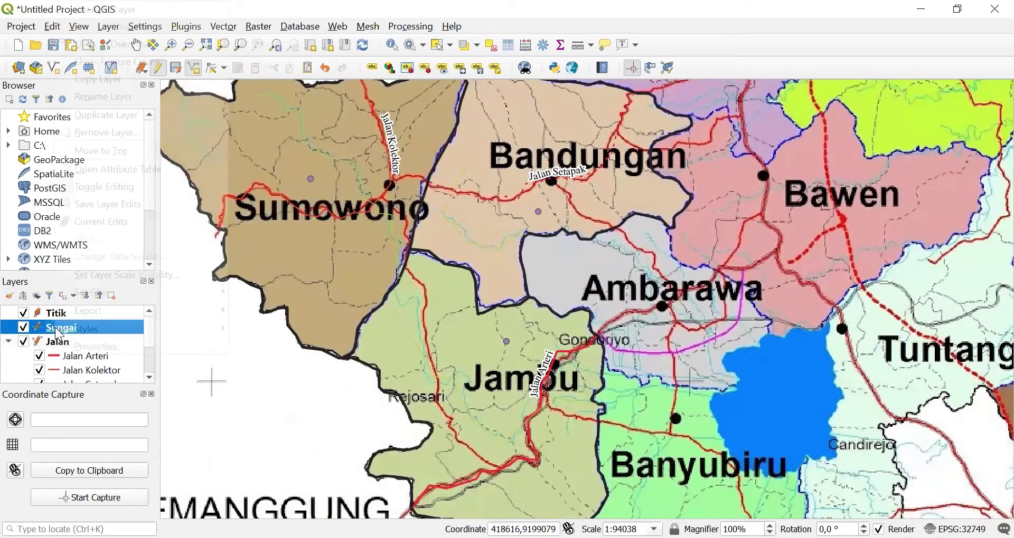
{"action": "mouse_move", "coordinate": [109, 330]}
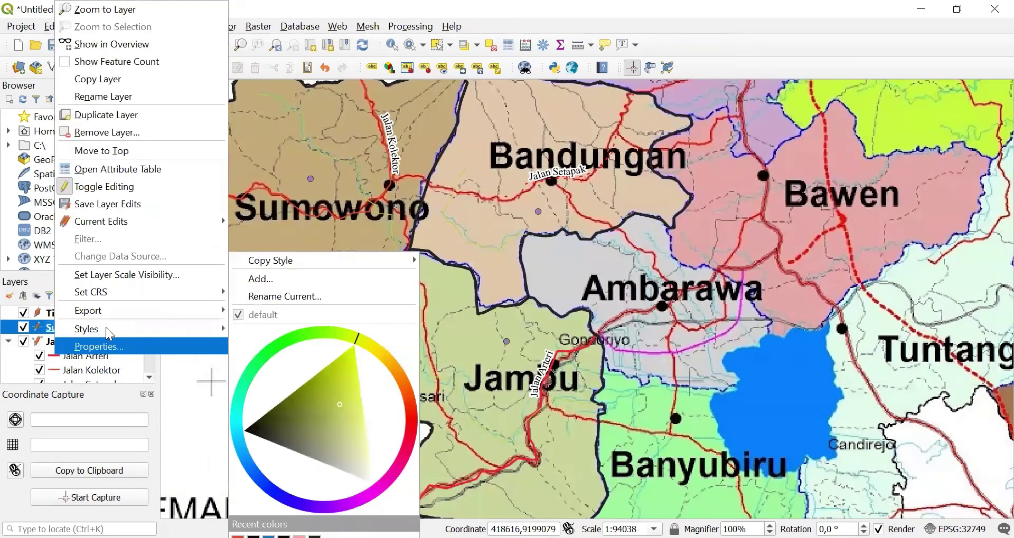
{"action": "left_click", "coordinate": [108, 346]}
{"action": "left_click", "coordinate": [251, 92]}
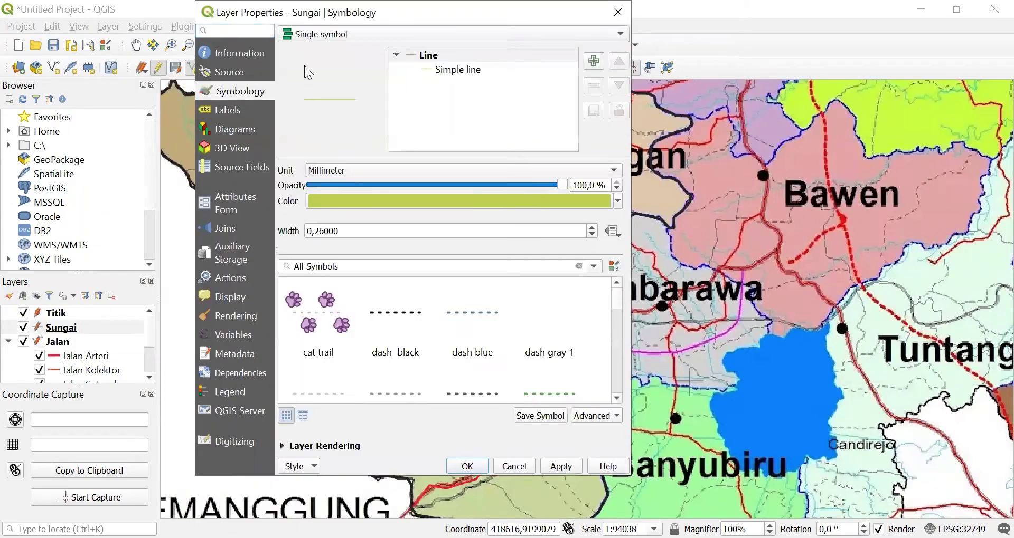
{"action": "left_click", "coordinate": [346, 42]}
{"action": "left_click", "coordinate": [347, 44]}
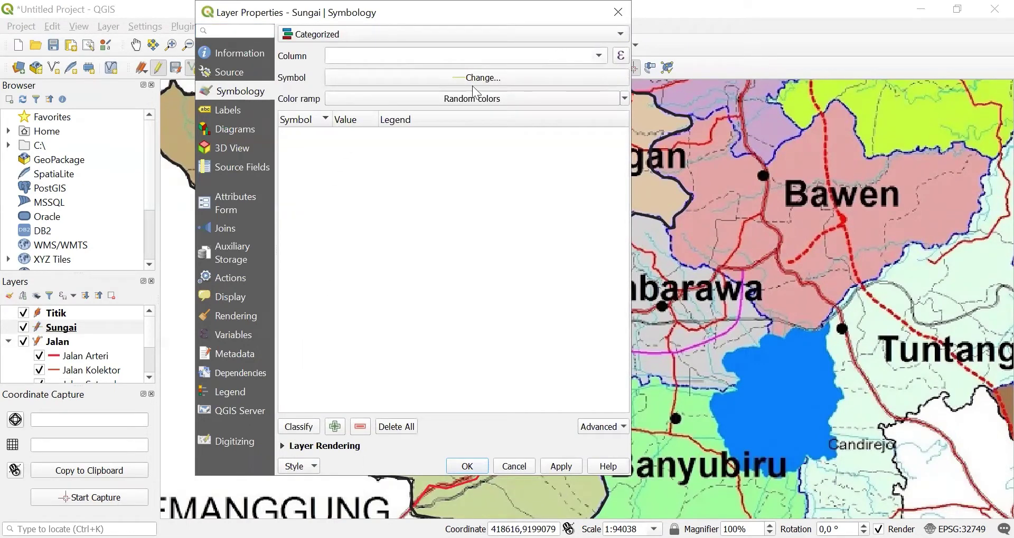
{"action": "left_click", "coordinate": [302, 428]}
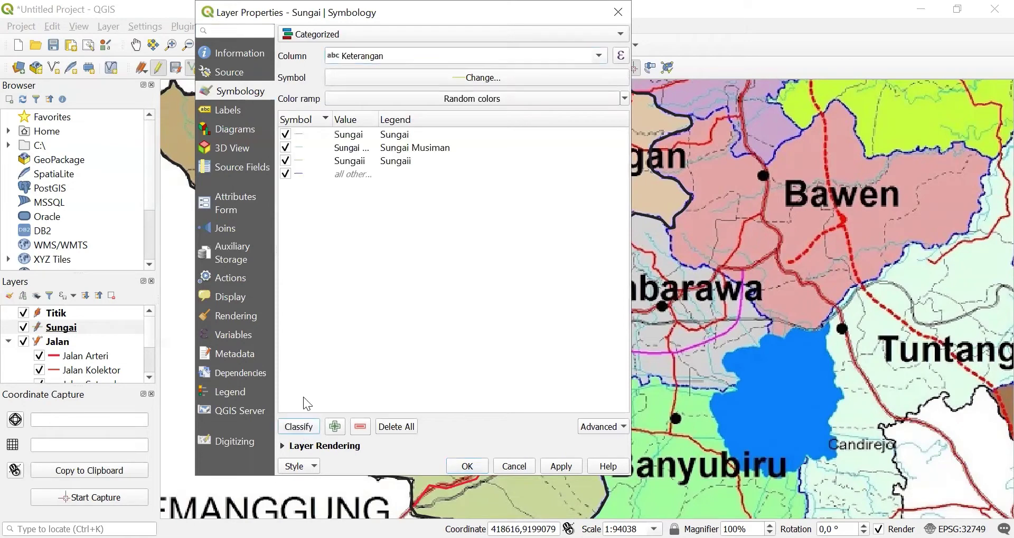
- Change the simple line color of the Sungai category to bright blue
{"action": "left_click", "coordinate": [304, 136]}
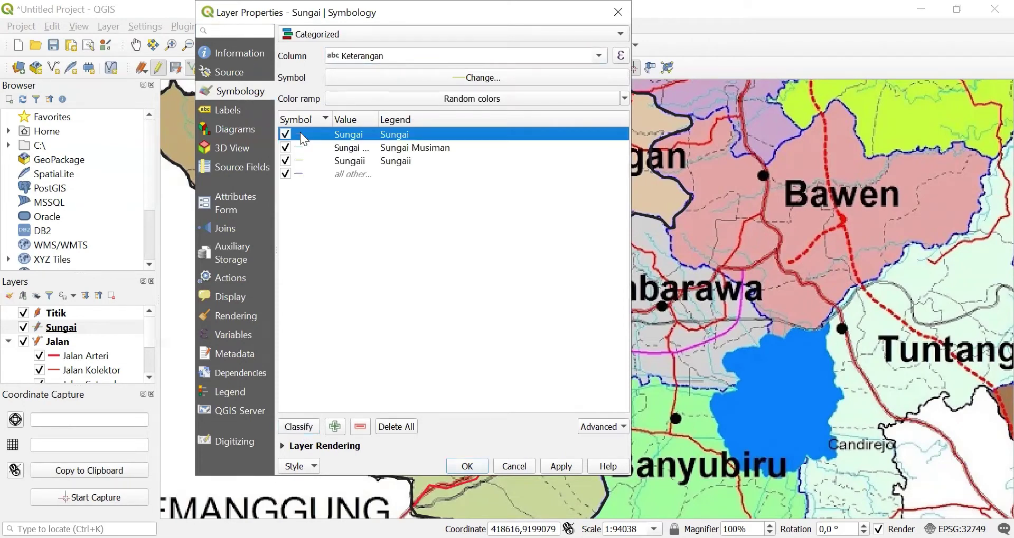
{"action": "double_click", "coordinate": [304, 138]}
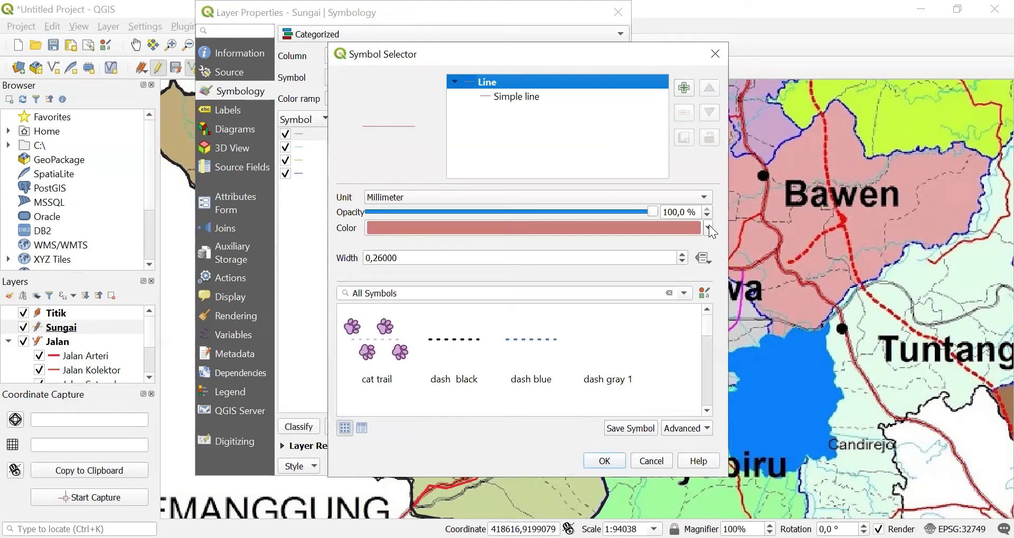
{"action": "left_click", "coordinate": [520, 98]}
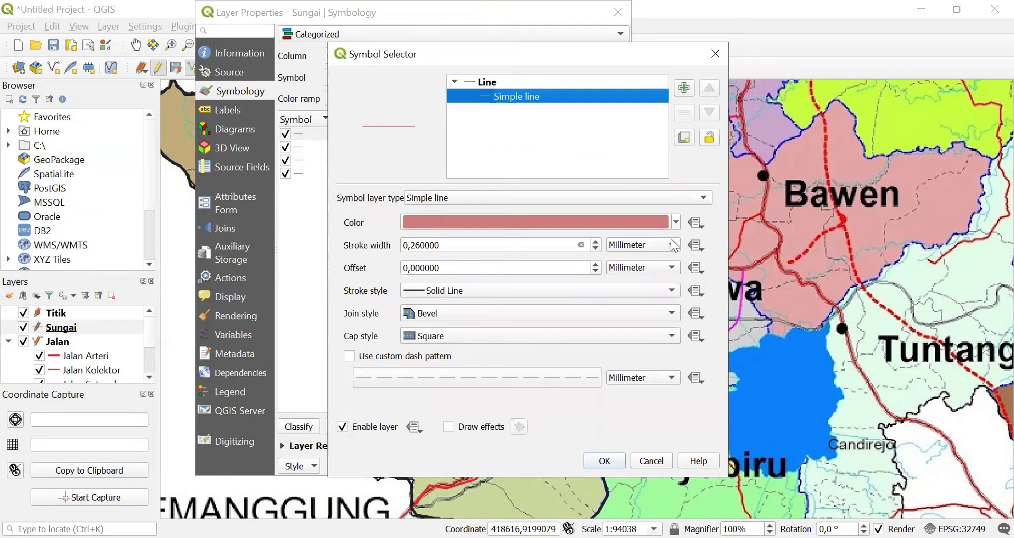
{"action": "left_click", "coordinate": [676, 222]}
{"action": "left_click", "coordinate": [416, 347]}
{"action": "left_click", "coordinate": [463, 308]}
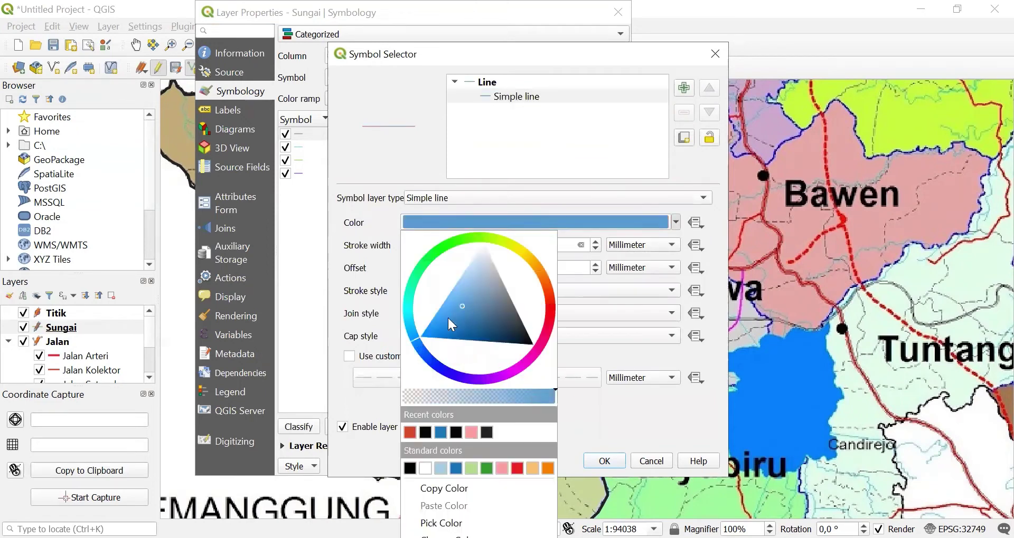
{"action": "left_click", "coordinate": [448, 316]}
{"action": "left_click", "coordinate": [462, 328]}
{"action": "left_click", "coordinate": [442, 323]}
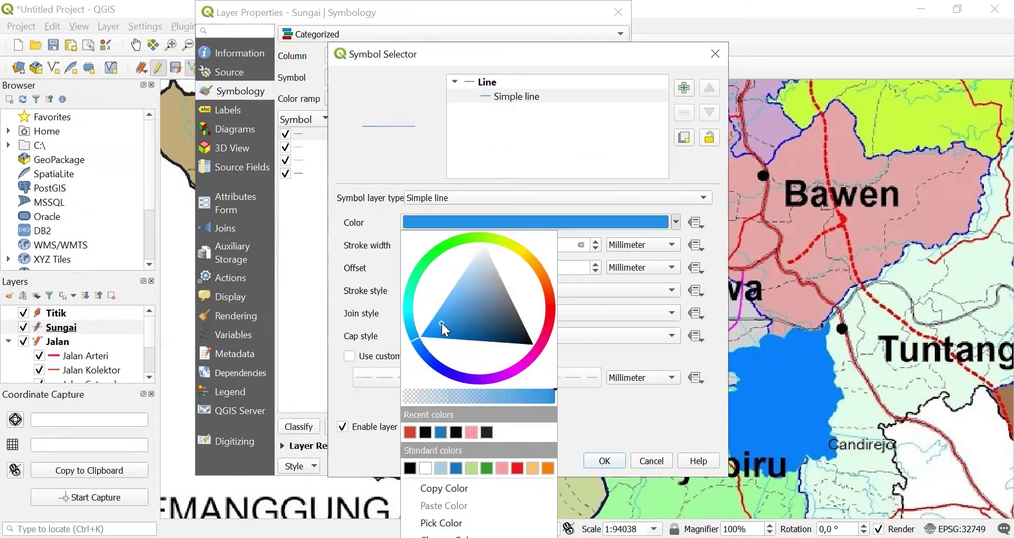
{"action": "left_click", "coordinate": [564, 433]}
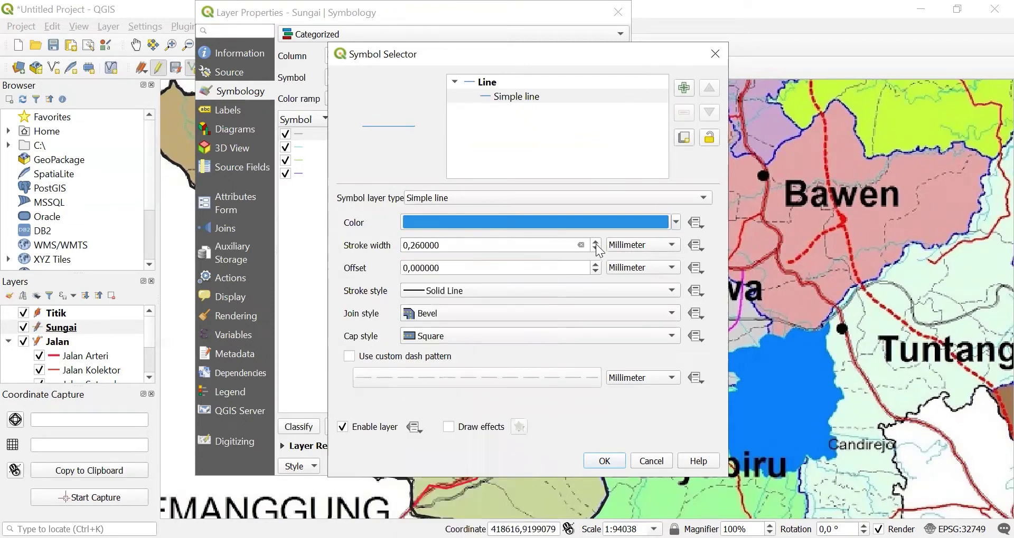
- Increase the stroke width of the Sungai category's line and accept the symbol
{"action": "left_click", "coordinate": [595, 242]}
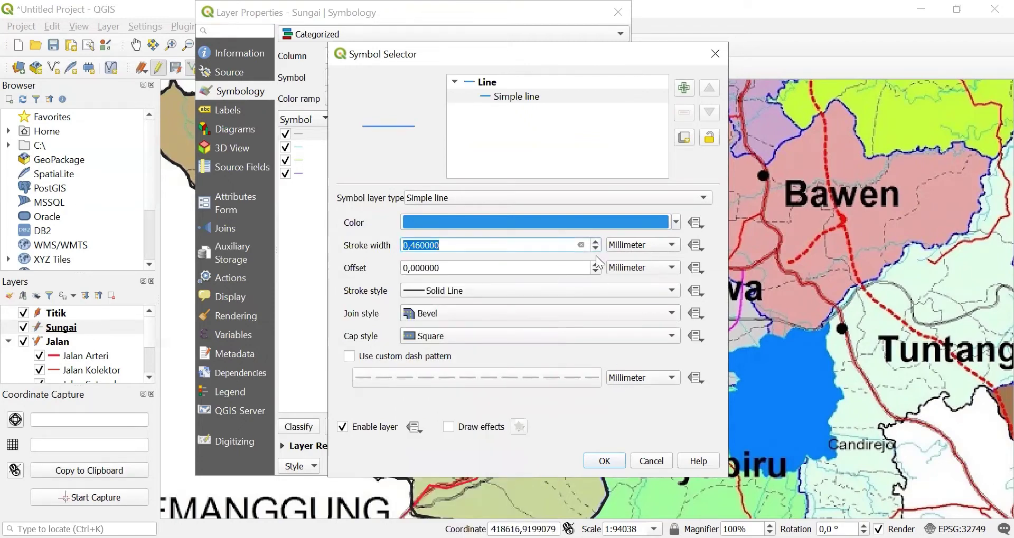
{"action": "left_click", "coordinate": [595, 243]}
{"action": "left_click", "coordinate": [605, 460]}
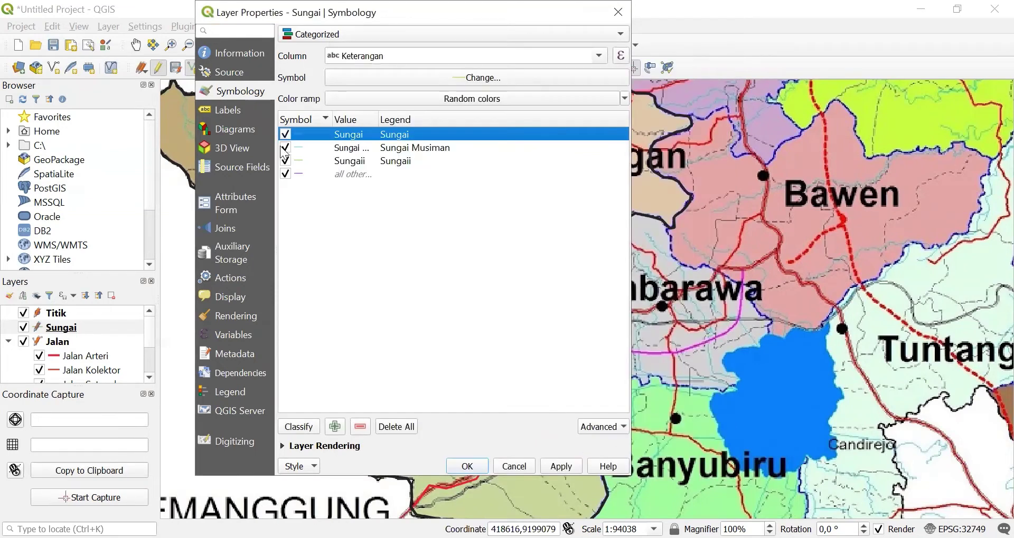
- Recolor the Sungai Musiman category's line blue, set its width to 0.46 mm, and accept the symbol
{"action": "left_click", "coordinate": [304, 149]}
{"action": "double_click", "coordinate": [302, 148]}
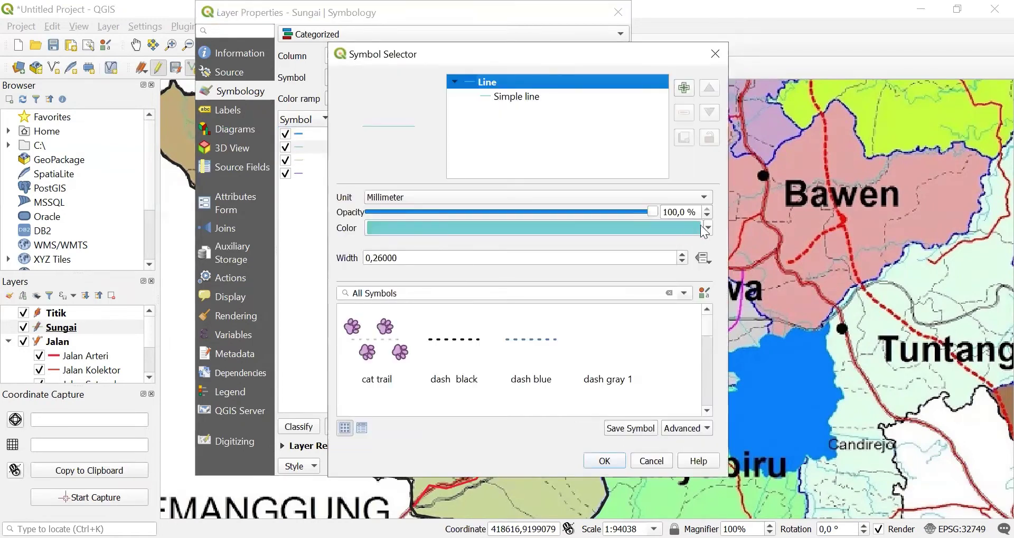
{"action": "left_click", "coordinate": [708, 228]}
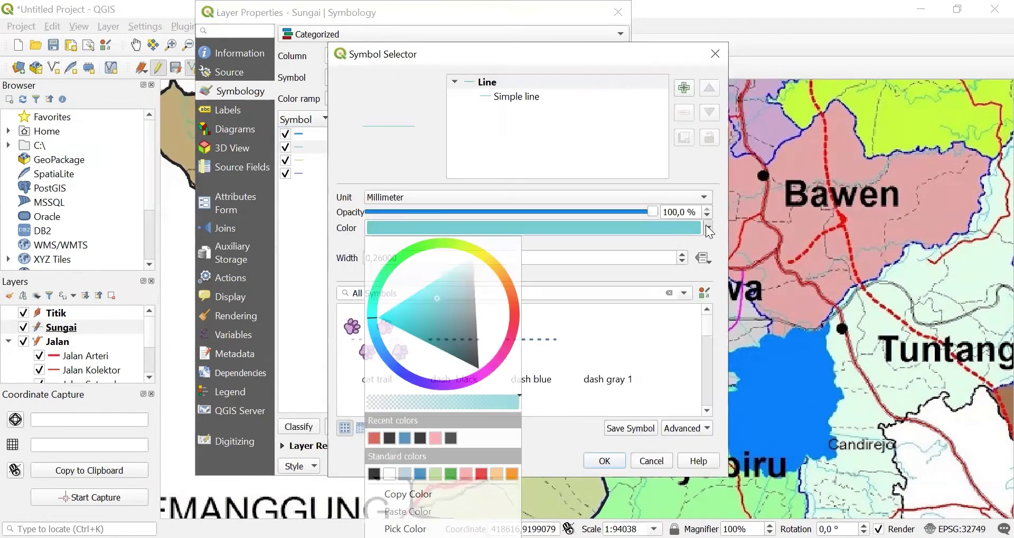
{"action": "left_click", "coordinate": [404, 438]}
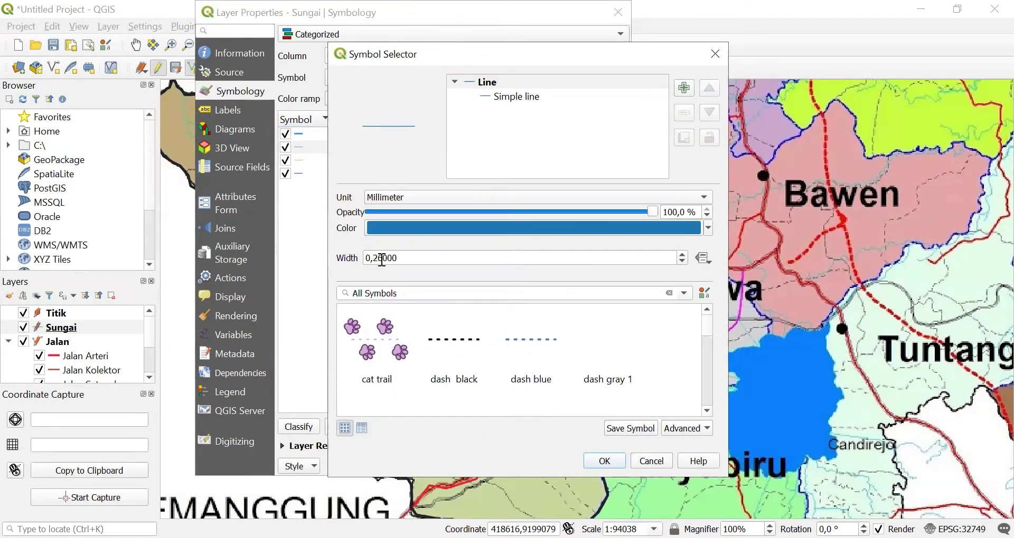
{"action": "left_click", "coordinate": [682, 263]}
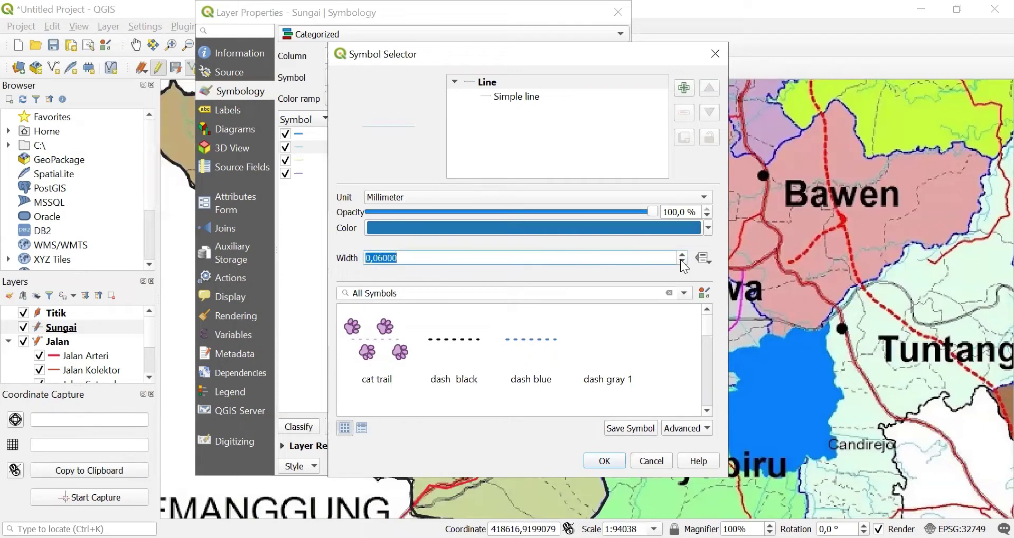
{"action": "left_click", "coordinate": [683, 257]}
{"action": "left_click", "coordinate": [683, 257]}
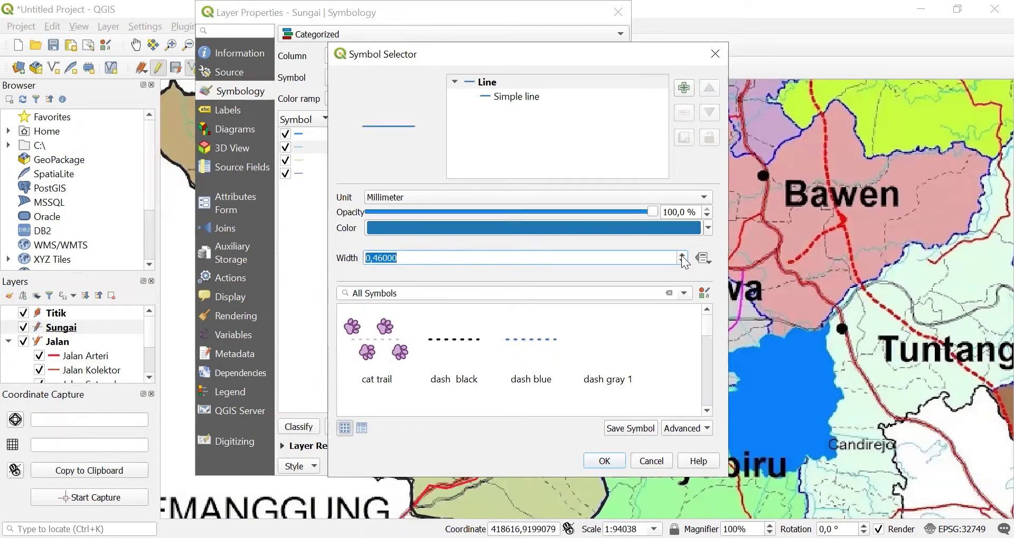
{"action": "left_click", "coordinate": [612, 461]}
- Give the Sungaii category's line the same recently used blue and a width of 0.46 mm, and accept the symbol
{"action": "left_click", "coordinate": [305, 161]}
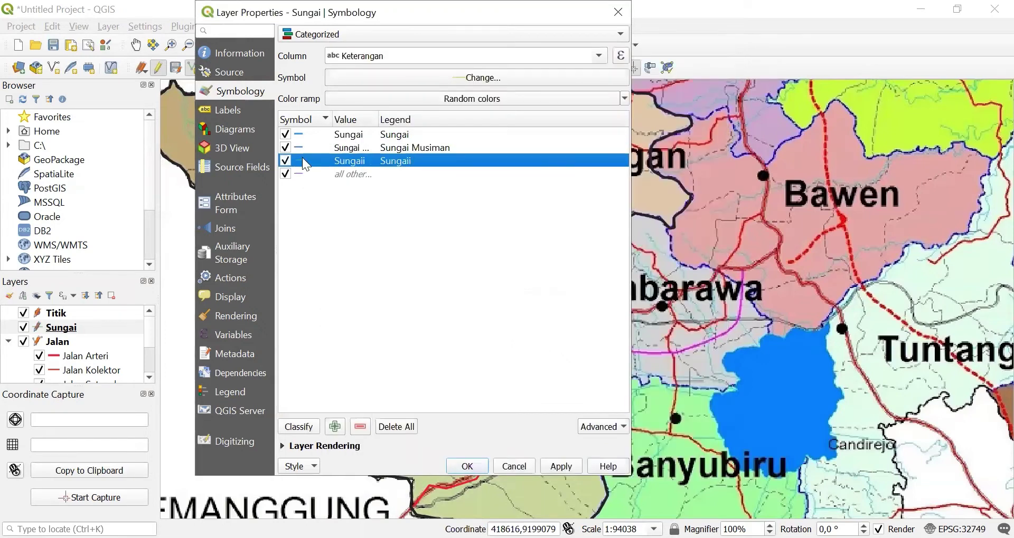
{"action": "double_click", "coordinate": [305, 162]}
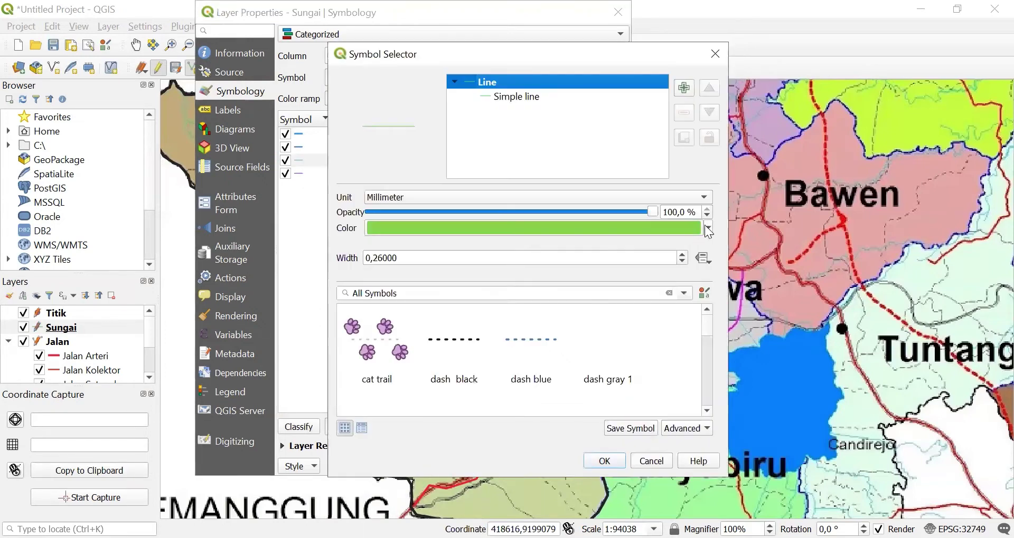
{"action": "left_click", "coordinate": [708, 228]}
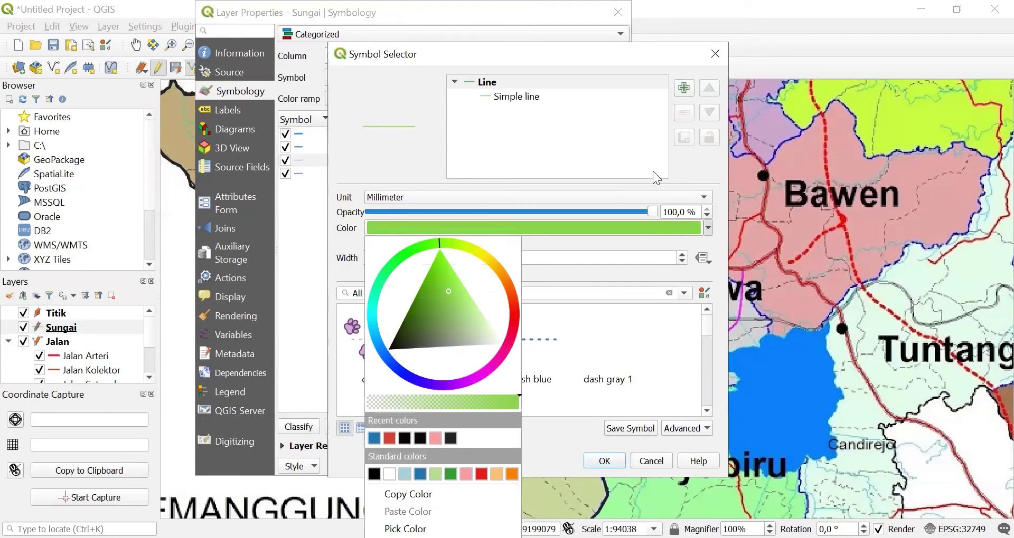
{"action": "left_click", "coordinate": [373, 438]}
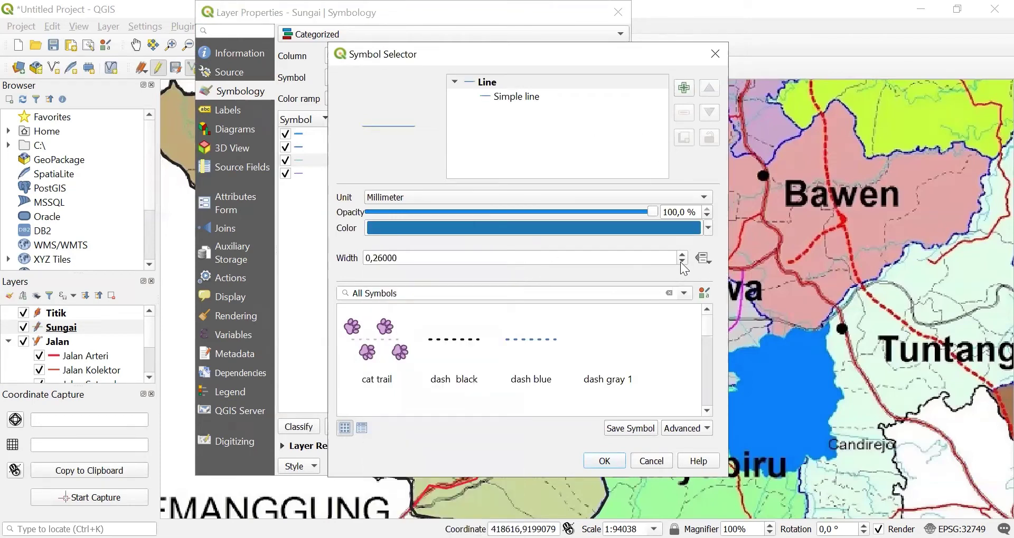
{"action": "left_click", "coordinate": [682, 255]}
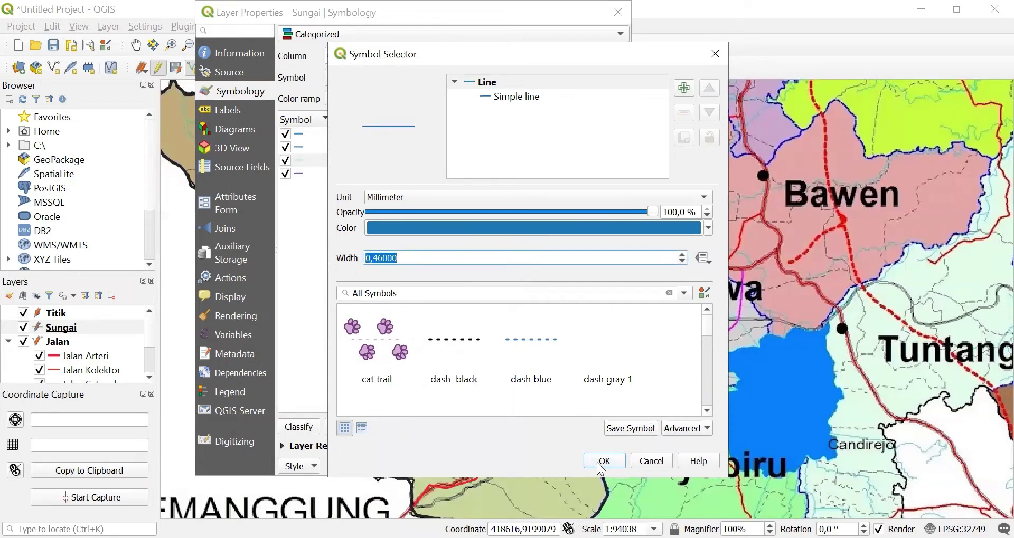
{"action": "left_click", "coordinate": [682, 256]}
{"action": "left_click", "coordinate": [605, 461]}
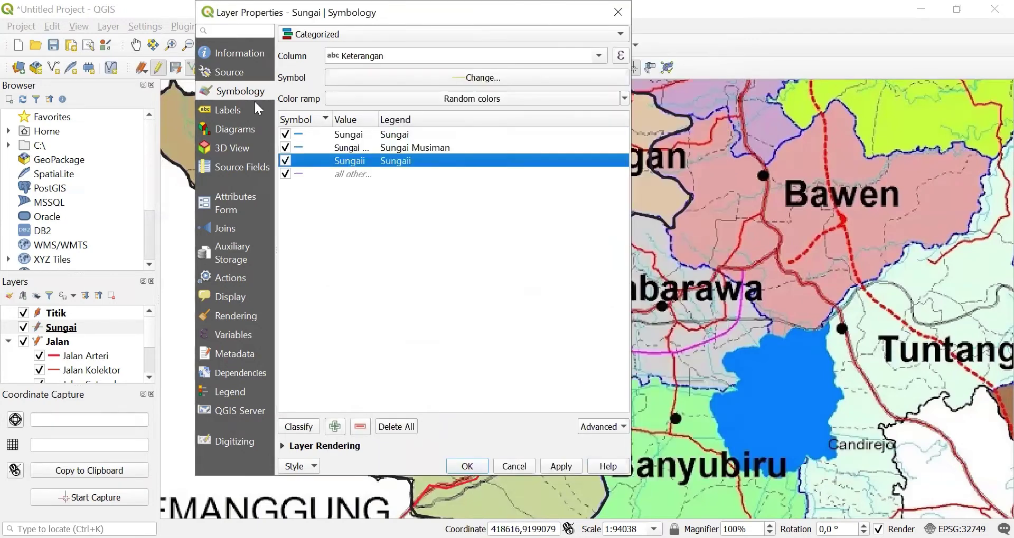
- Enable single labels on the Sungai layer from the Keterangan field and set their font to Times New Roman
{"action": "left_click", "coordinate": [256, 109]}
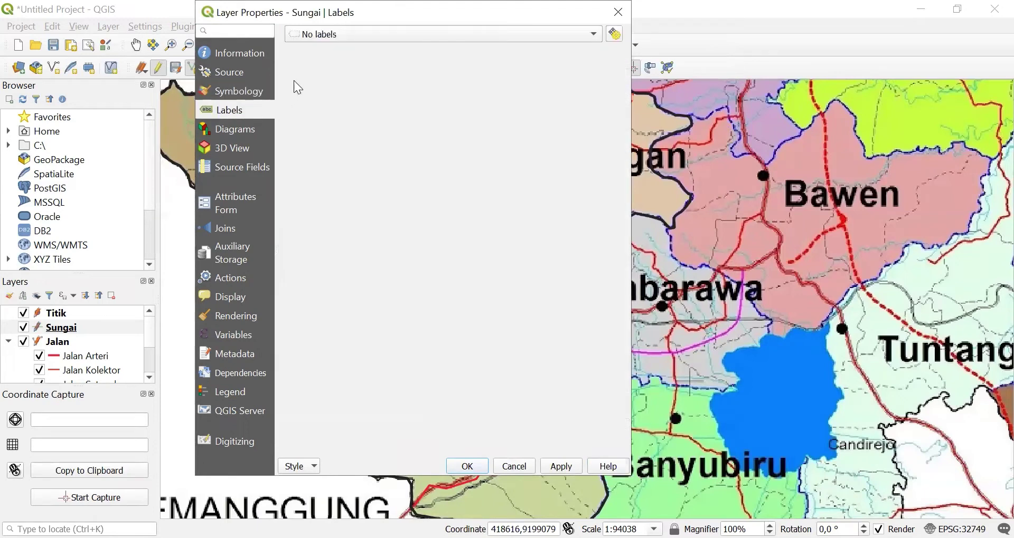
{"action": "left_click", "coordinate": [333, 37]}
{"action": "left_click", "coordinate": [346, 49]}
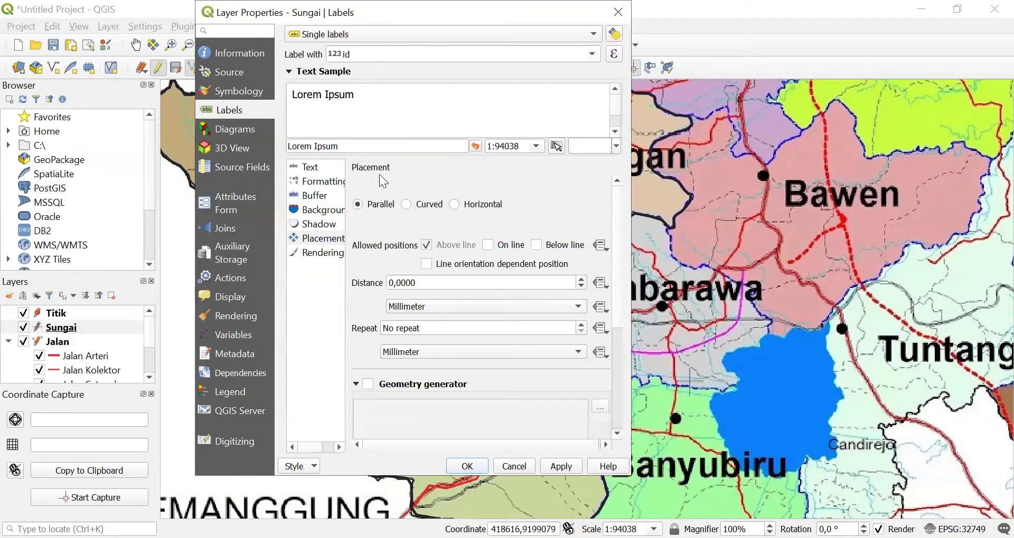
{"action": "left_click", "coordinate": [323, 167]}
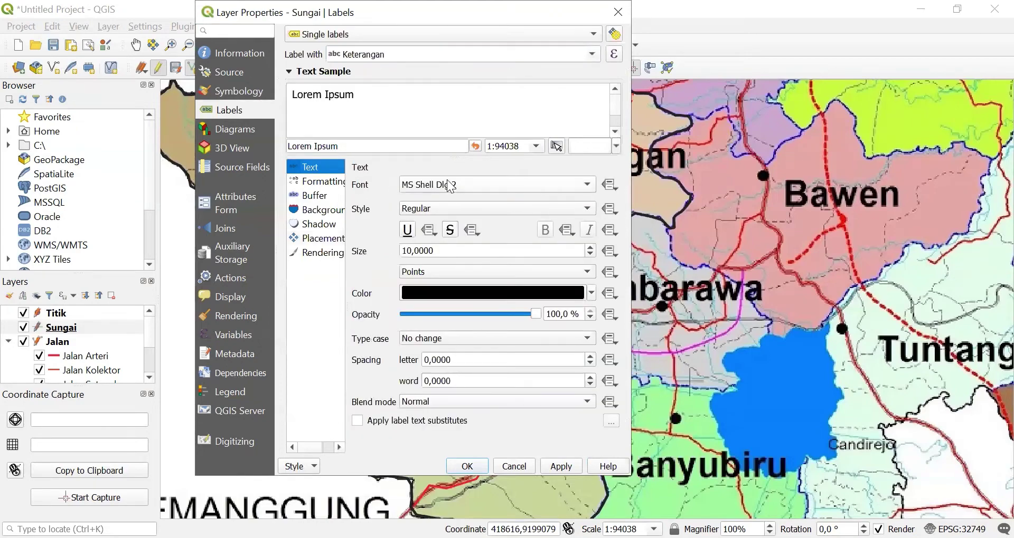
{"action": "left_click", "coordinate": [450, 186]}
{"action": "scroll", "coordinate": [517, 344], "scroll_direction": "down", "scroll_amount": 15}
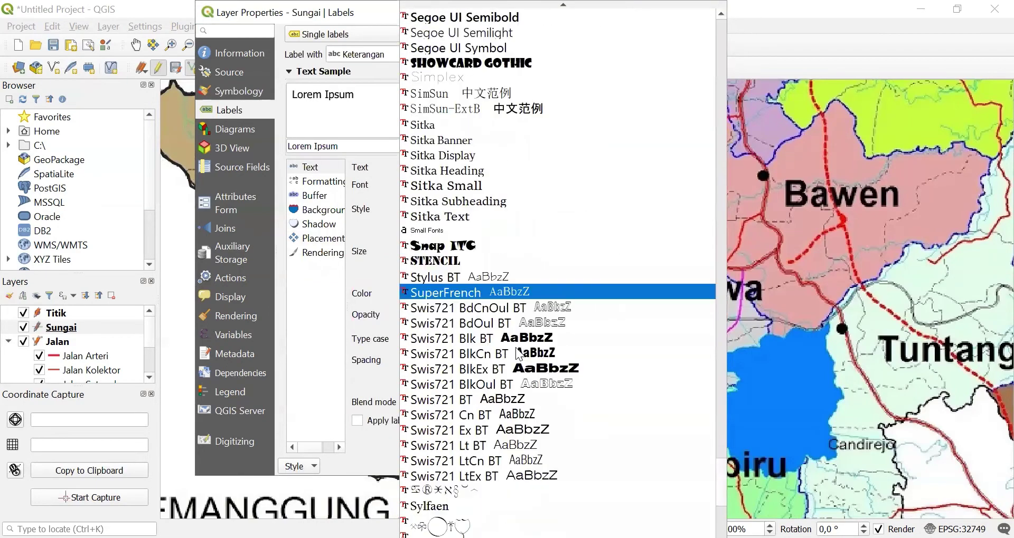
{"action": "scroll", "coordinate": [516, 348], "scroll_direction": "down", "scroll_amount": 6}
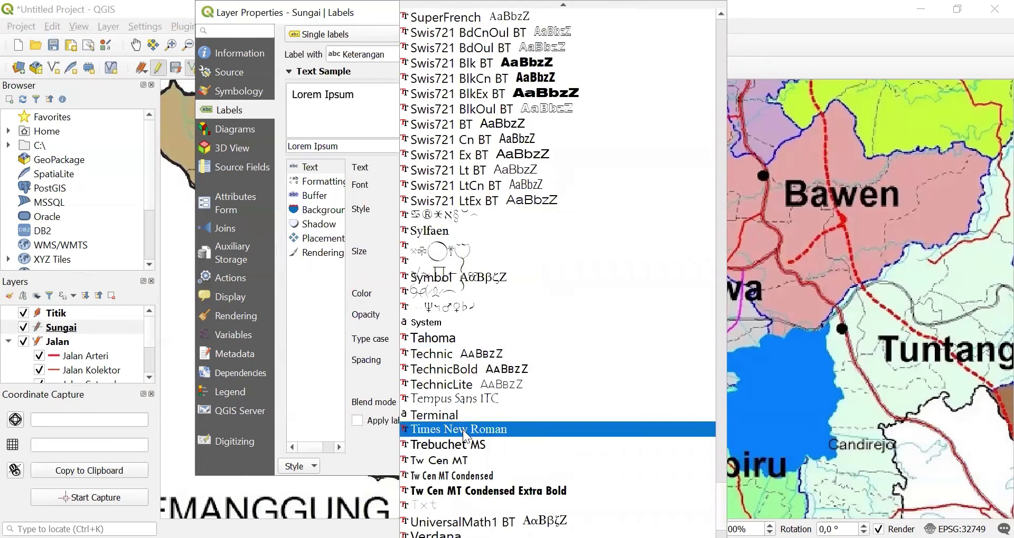
{"action": "left_click", "coordinate": [464, 430]}
- Enable a text buffer on the Sungai labels, set their placement to Curved, and apply the layer properties
{"action": "left_click", "coordinate": [314, 195]}
{"action": "left_click", "coordinate": [357, 184]}
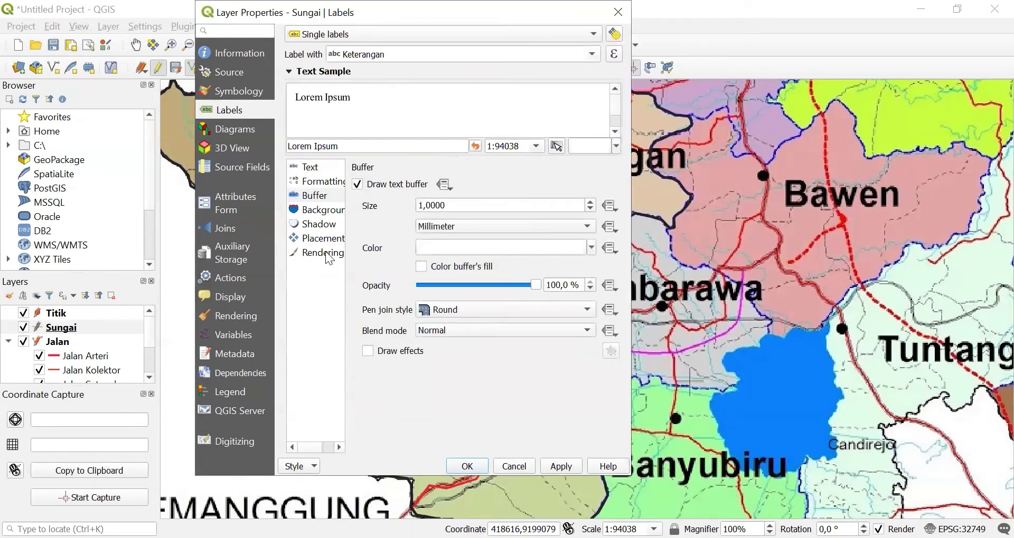
{"action": "left_click", "coordinate": [320, 239]}
{"action": "left_click", "coordinate": [406, 205]}
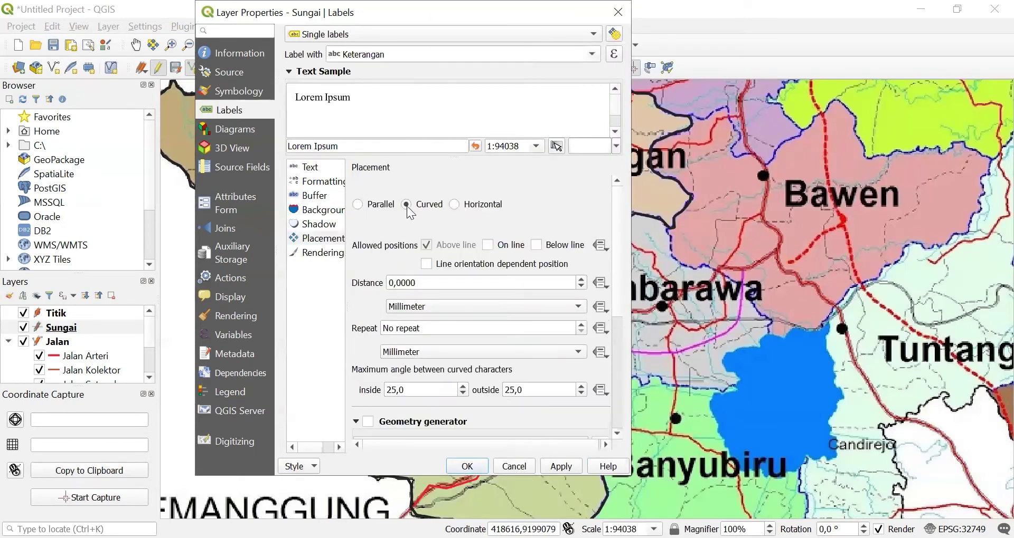
{"action": "left_click", "coordinate": [552, 467]}
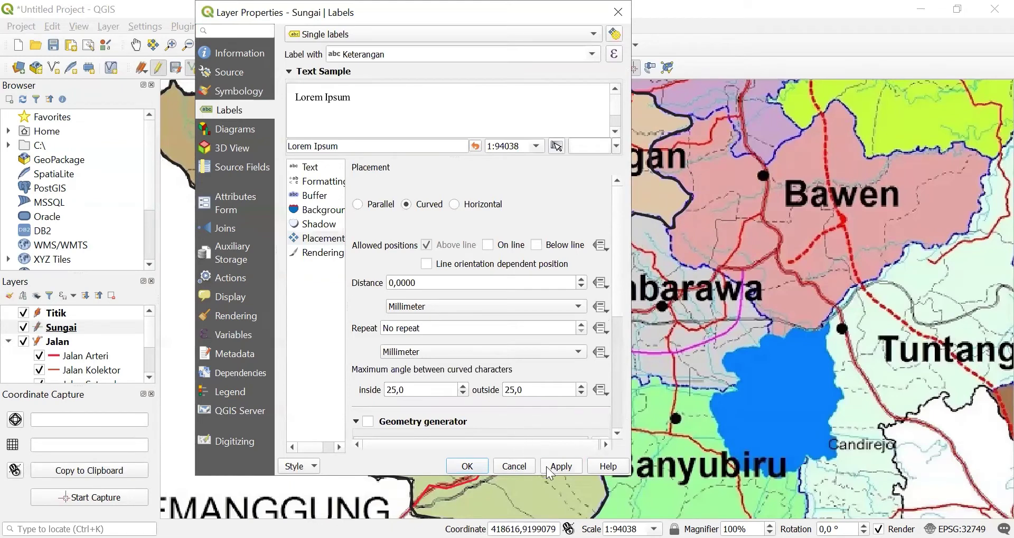
{"action": "left_click", "coordinate": [471, 468]}
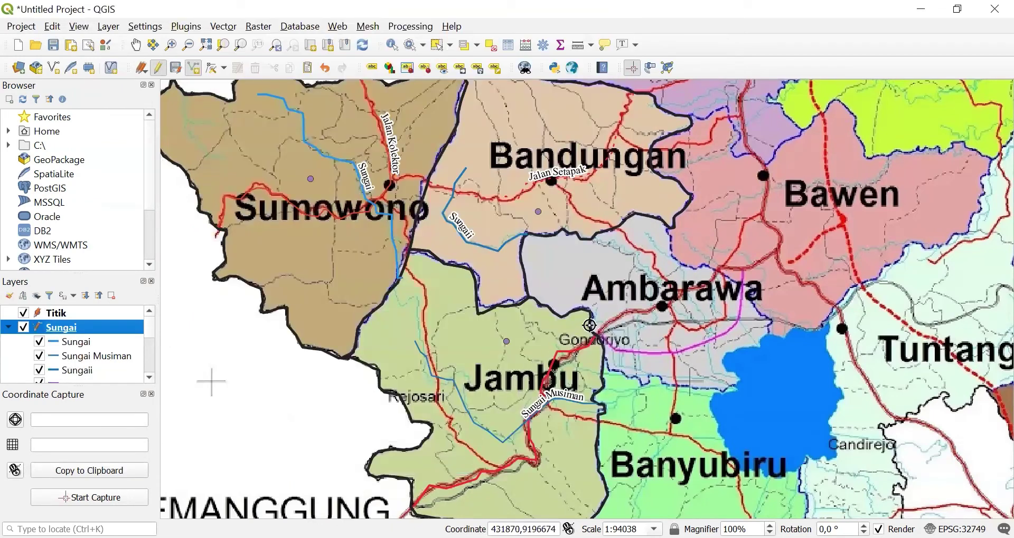
- Set the Titik layer's symbology to Categorized on the Keterangan column and classify its values
{"action": "scroll", "coordinate": [720, 235], "scroll_direction": "up", "scroll_amount": 1}
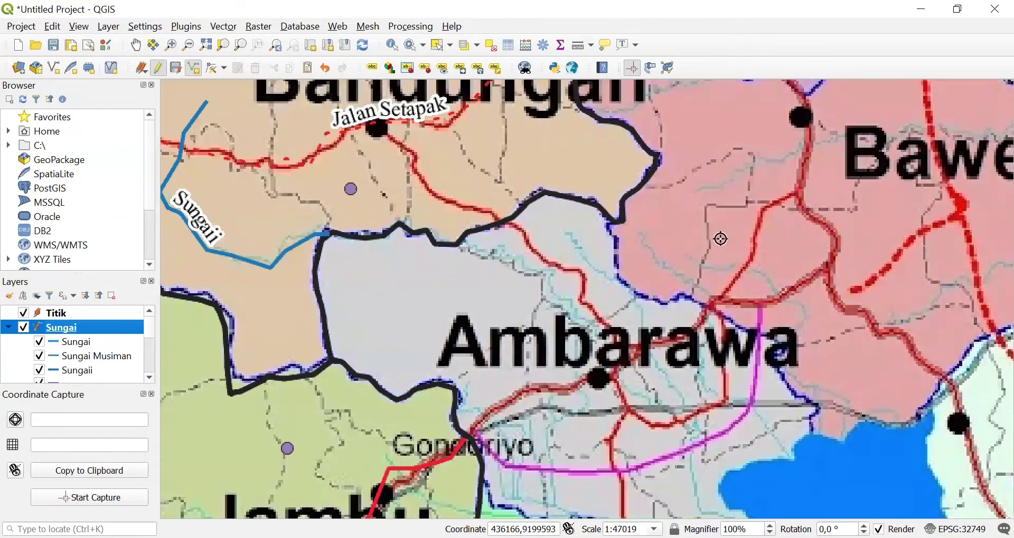
{"action": "scroll", "coordinate": [710, 238], "scroll_direction": "down", "scroll_amount": 1}
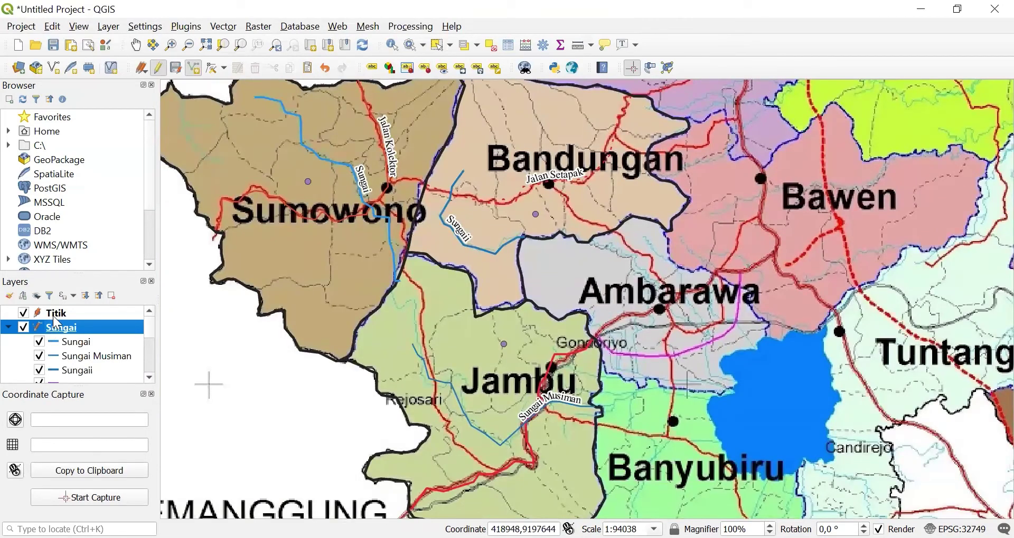
{"action": "right_click", "coordinate": [56, 318]}
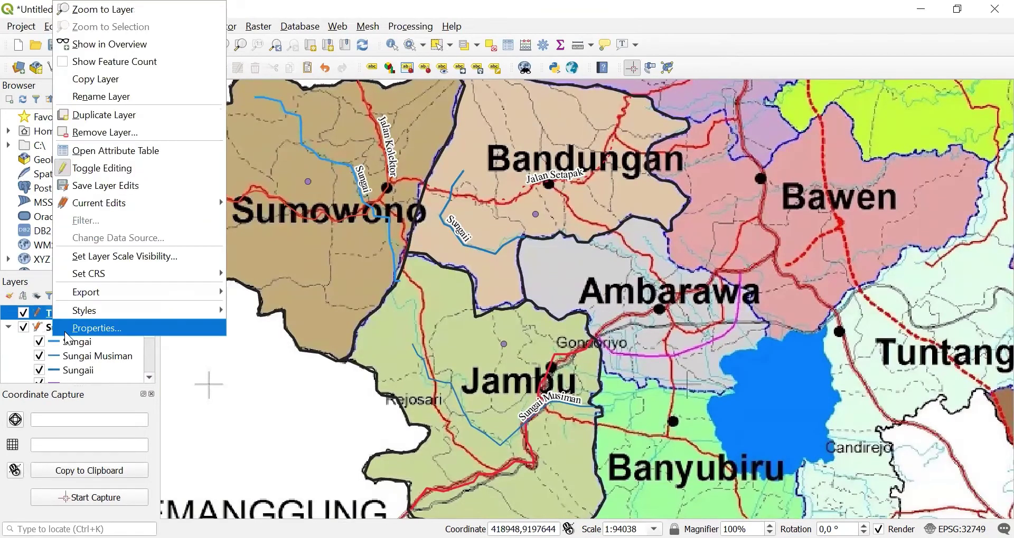
{"action": "left_click", "coordinate": [179, 136]}
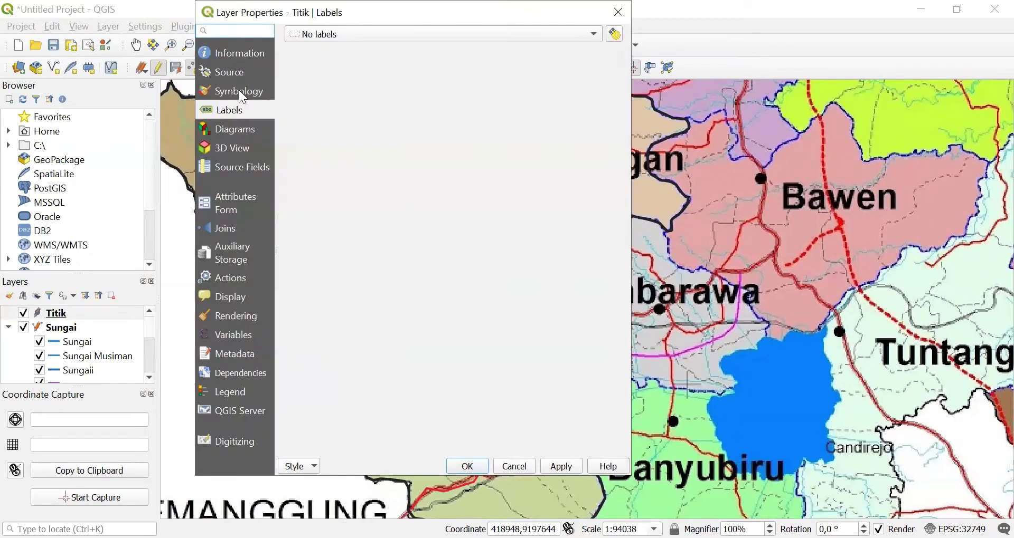
{"action": "left_click", "coordinate": [239, 90]}
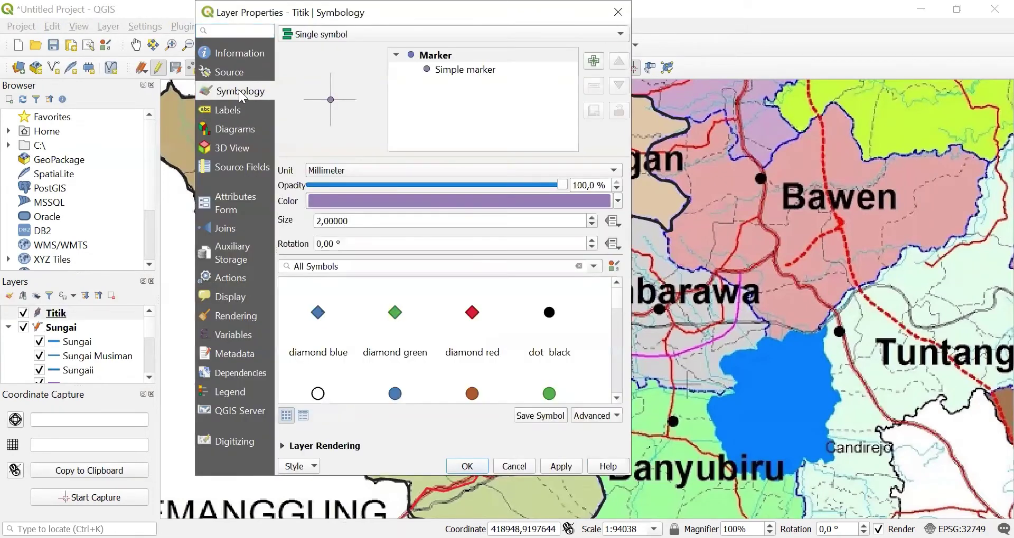
{"action": "left_click", "coordinate": [406, 36]}
{"action": "left_click", "coordinate": [384, 54]}
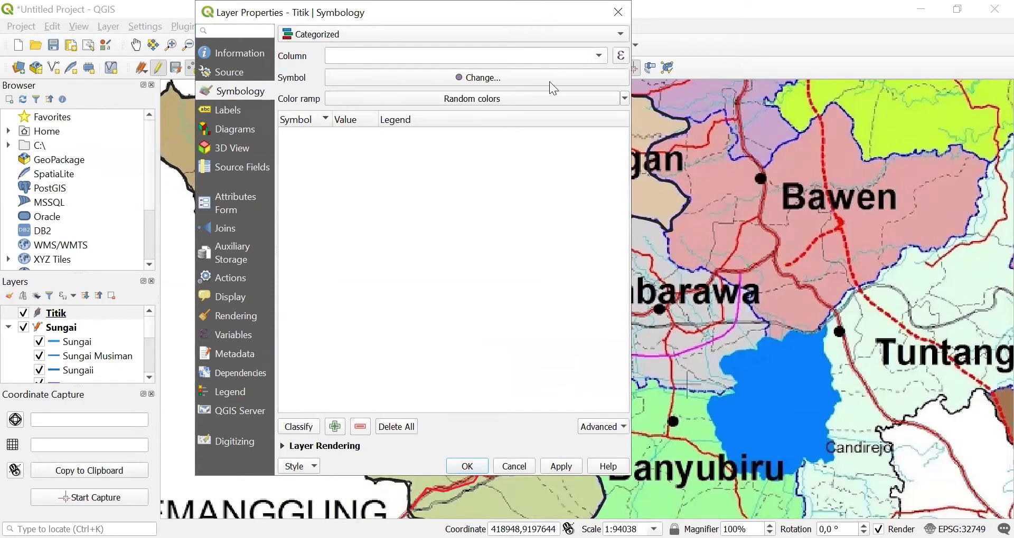
{"action": "left_click", "coordinate": [308, 427]}
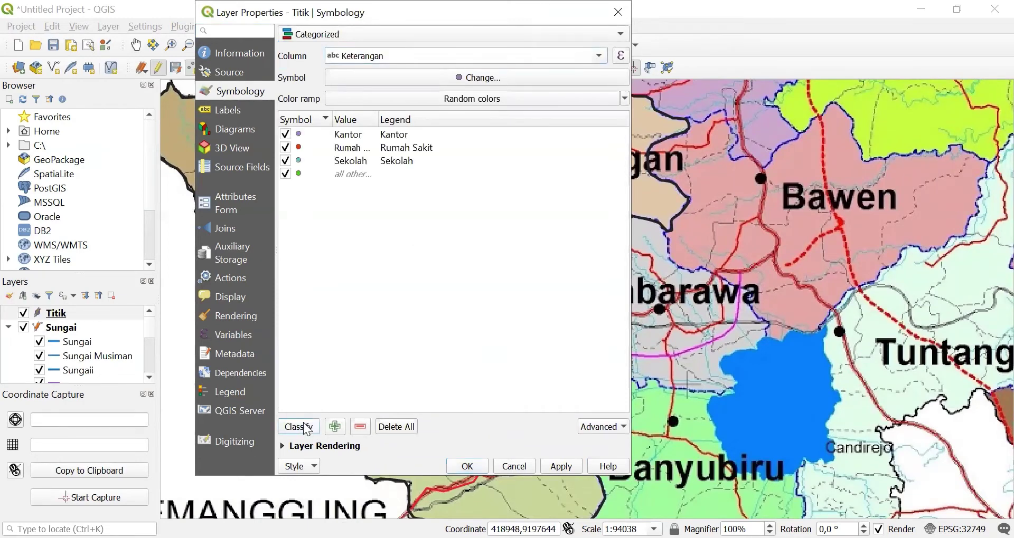
- Assign the topo pop capital marker to the Kantor category of the Titik layer
{"action": "left_click", "coordinate": [296, 136]}
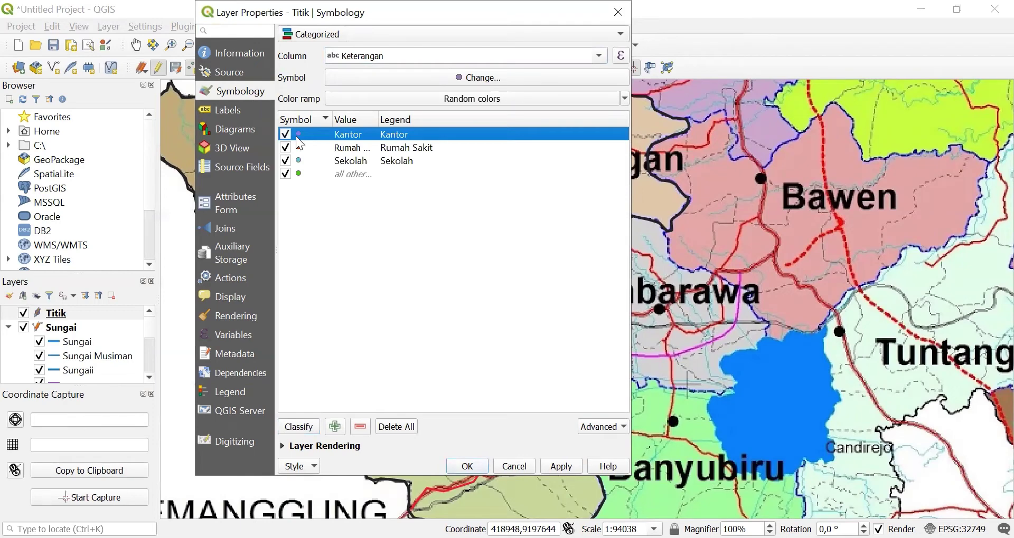
{"action": "double_click", "coordinate": [296, 136]}
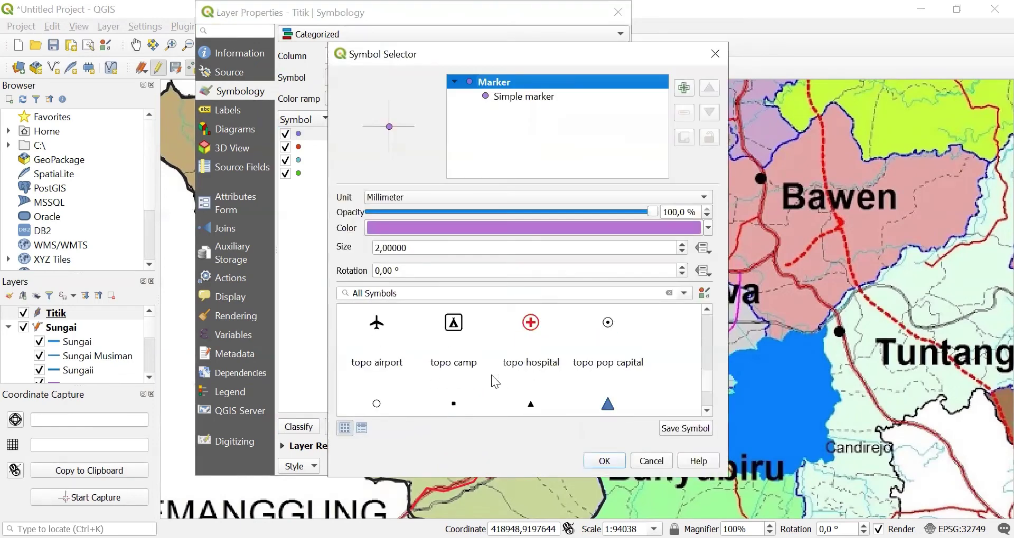
{"action": "left_click", "coordinate": [606, 340]}
{"action": "left_click", "coordinate": [605, 461]}
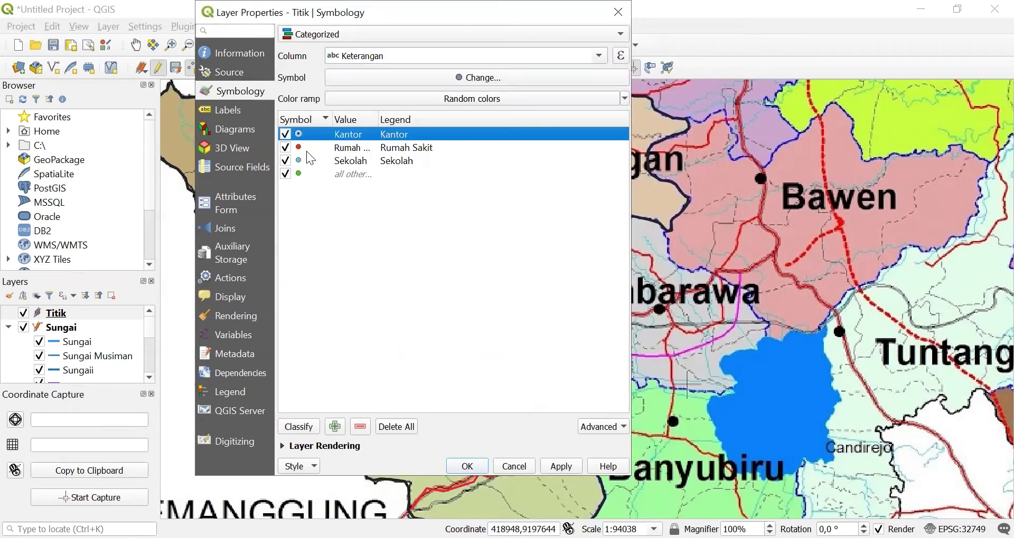
- Assign the topo hospital marker to the Rumah Sakit category of the Titik layer
{"action": "left_click", "coordinate": [306, 148]}
{"action": "double_click", "coordinate": [308, 151]}
{"action": "scroll", "coordinate": [486, 386], "scroll_direction": "up", "scroll_amount": 5}
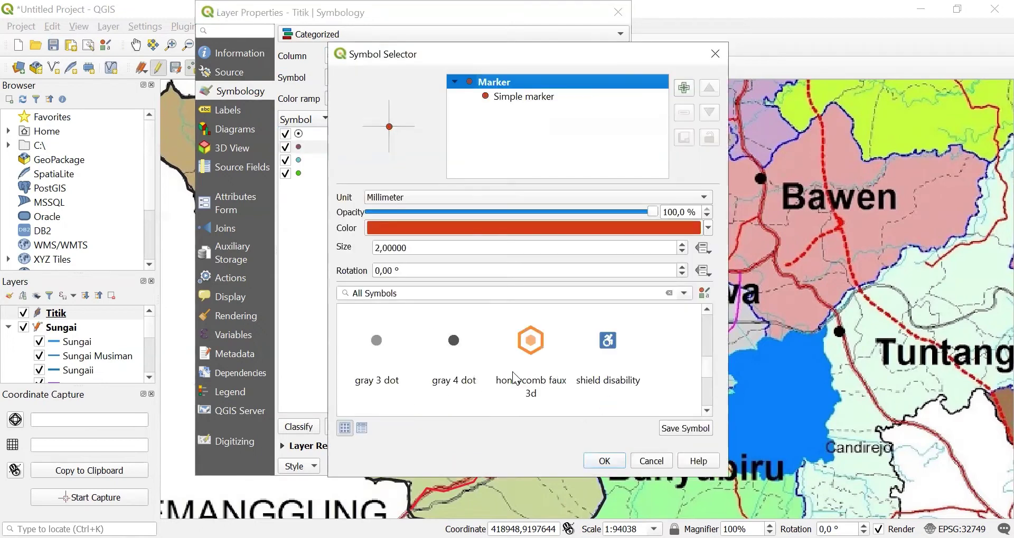
{"action": "scroll", "coordinate": [532, 361], "scroll_direction": "down", "scroll_amount": 5}
{"action": "left_click", "coordinate": [532, 343]}
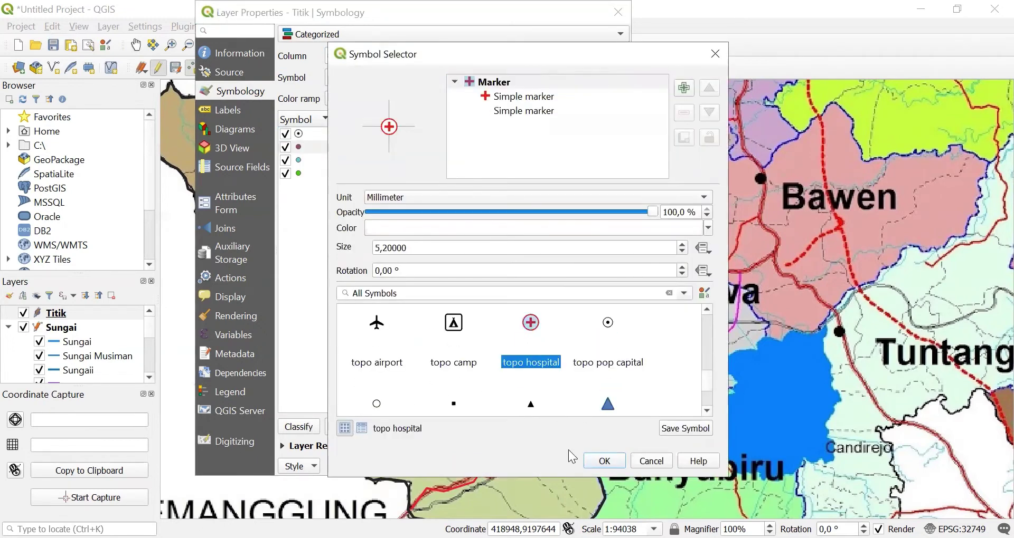
{"action": "left_click", "coordinate": [593, 462]}
- Assign the topo camp marker to the Sekolah category of the Titik layer
{"action": "left_click", "coordinate": [298, 157]}
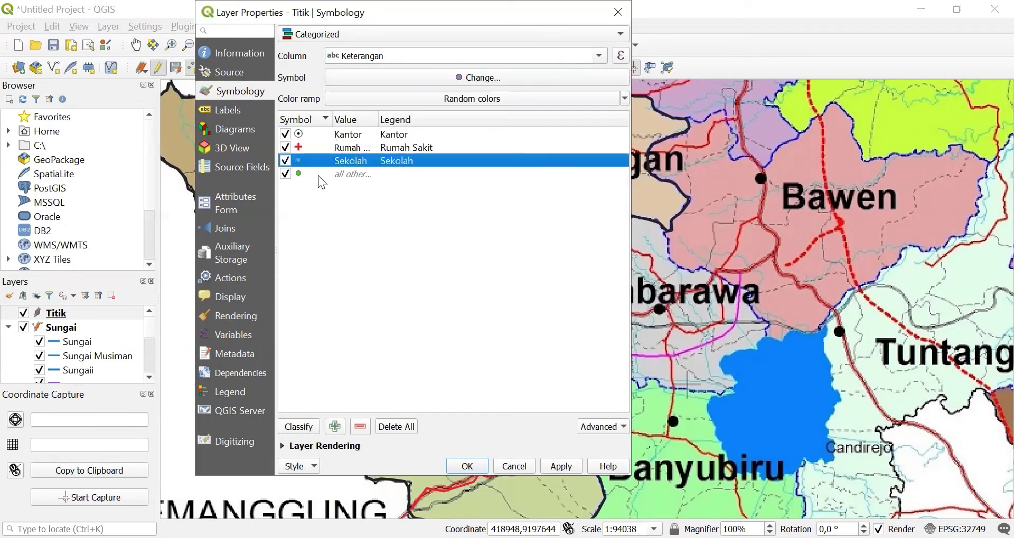
{"action": "scroll", "coordinate": [466, 391], "scroll_direction": "down", "scroll_amount": 5}
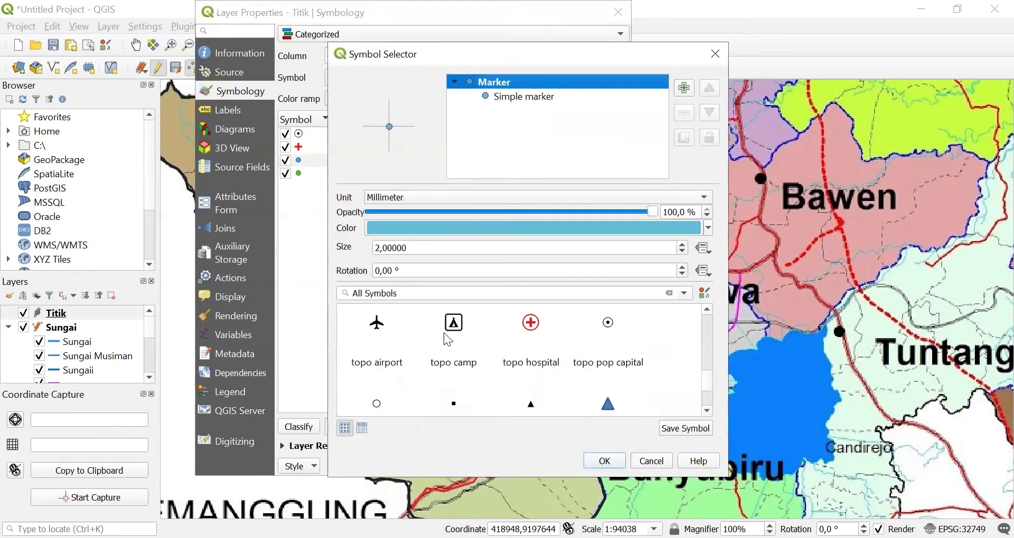
{"action": "left_click", "coordinate": [453, 338]}
{"action": "left_click", "coordinate": [593, 463]}
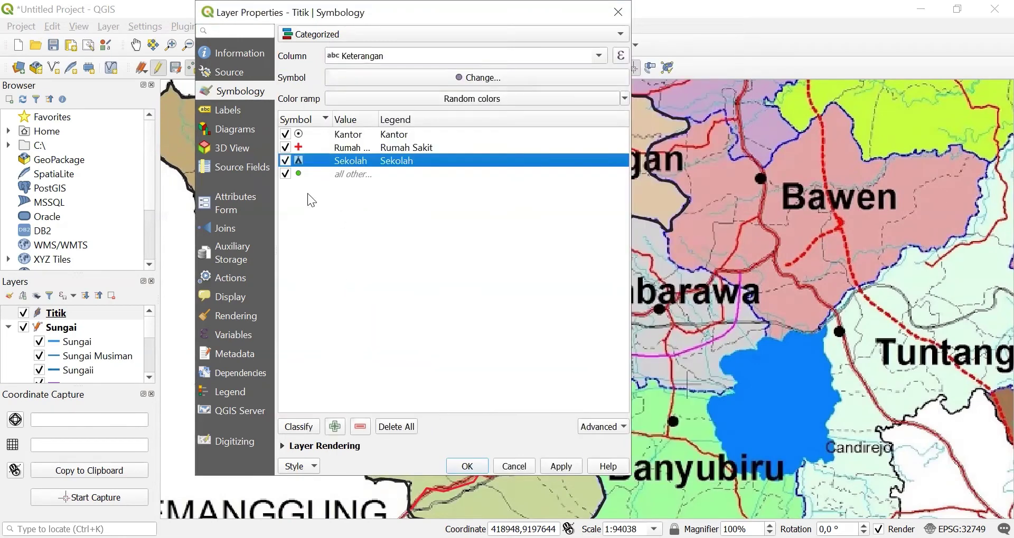
- Apply the Titik marker symbols and turn on single labels using the Keterangan column
{"action": "left_click", "coordinate": [560, 467]}
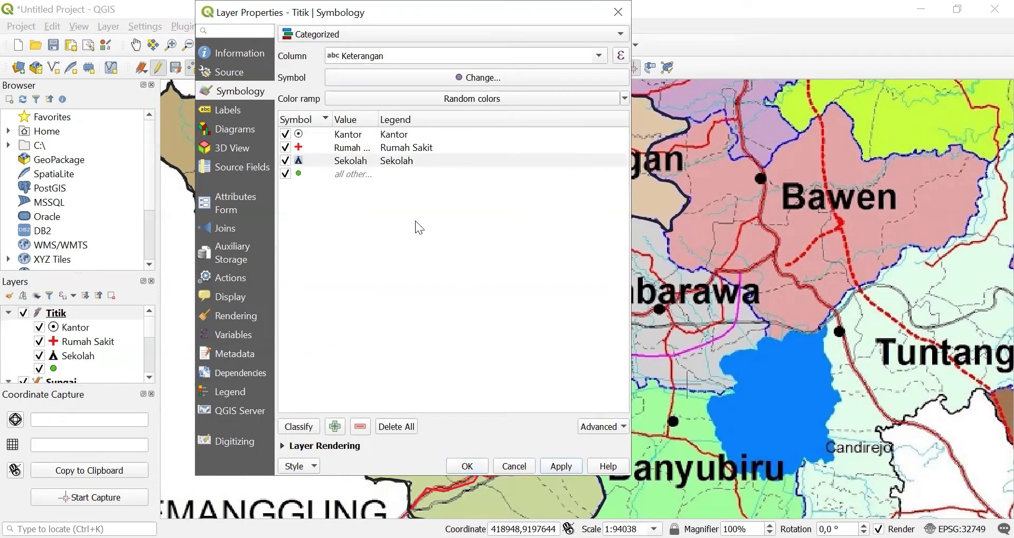
{"action": "left_click", "coordinate": [210, 113]}
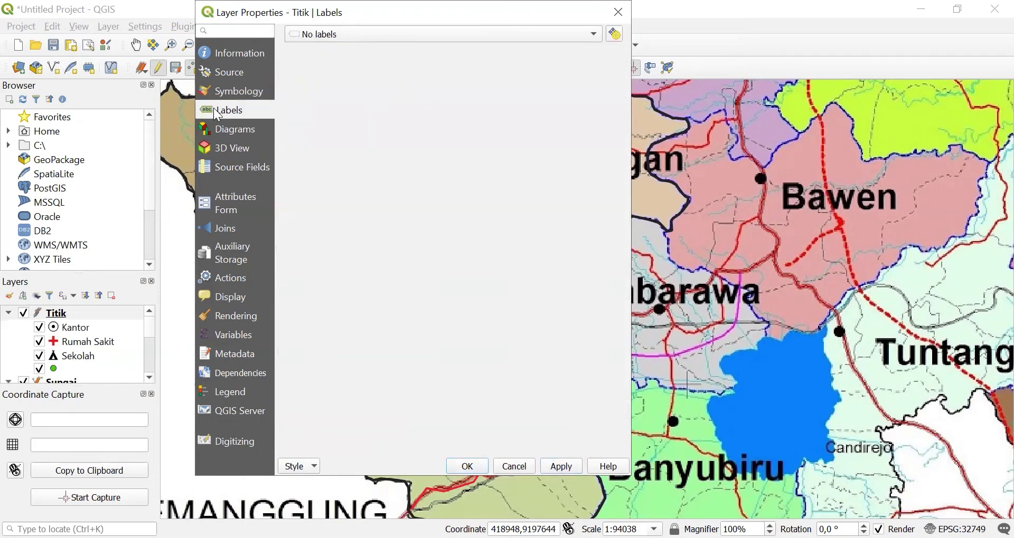
{"action": "left_click", "coordinate": [409, 30]}
{"action": "left_click", "coordinate": [400, 48]}
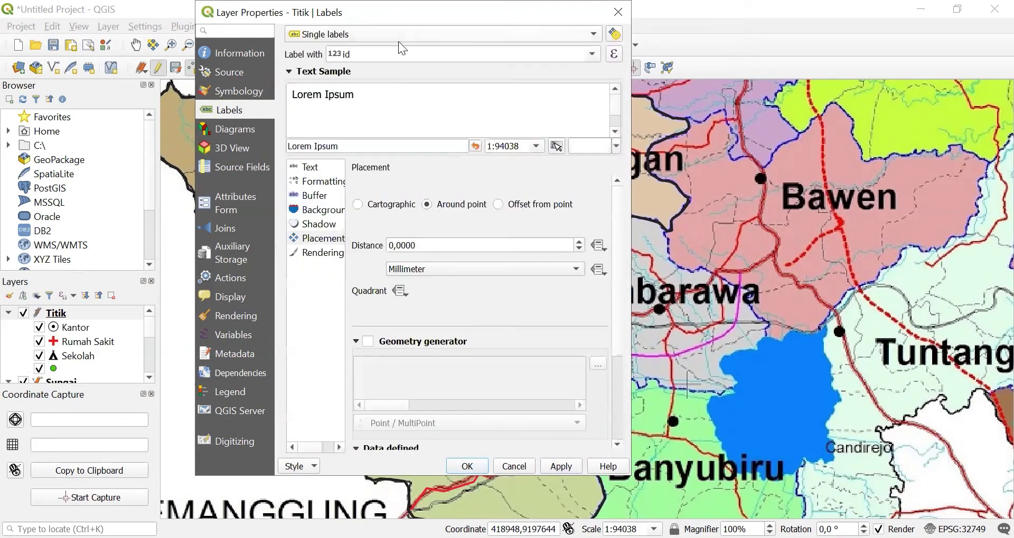
{"action": "left_click", "coordinate": [521, 85]}
- Set the Titik label font to Times New Roman
{"action": "left_click", "coordinate": [309, 167]}
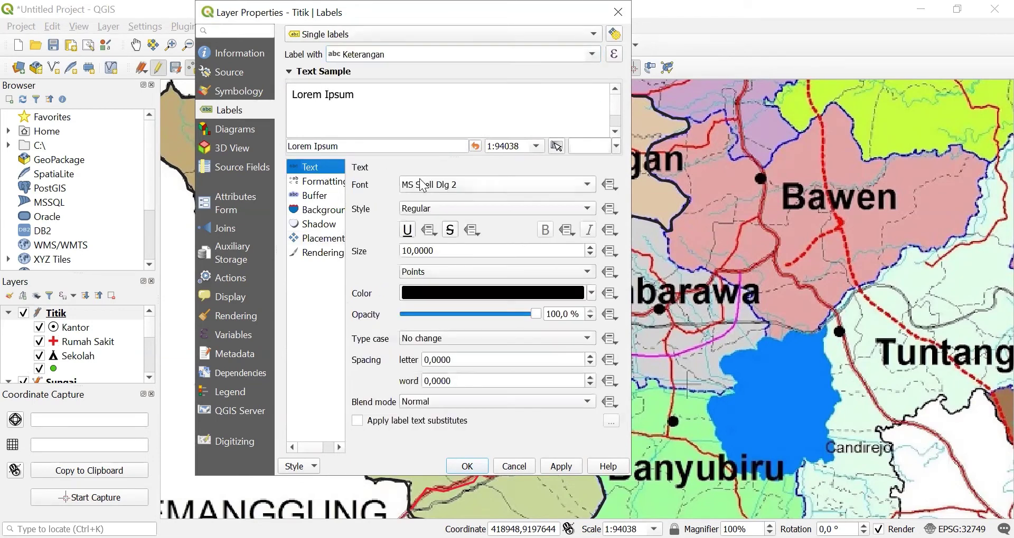
{"action": "left_click", "coordinate": [446, 184]}
{"action": "scroll", "coordinate": [458, 353], "scroll_direction": "down", "scroll_amount": 5}
{"action": "scroll", "coordinate": [458, 353], "scroll_direction": "down", "scroll_amount": 15}
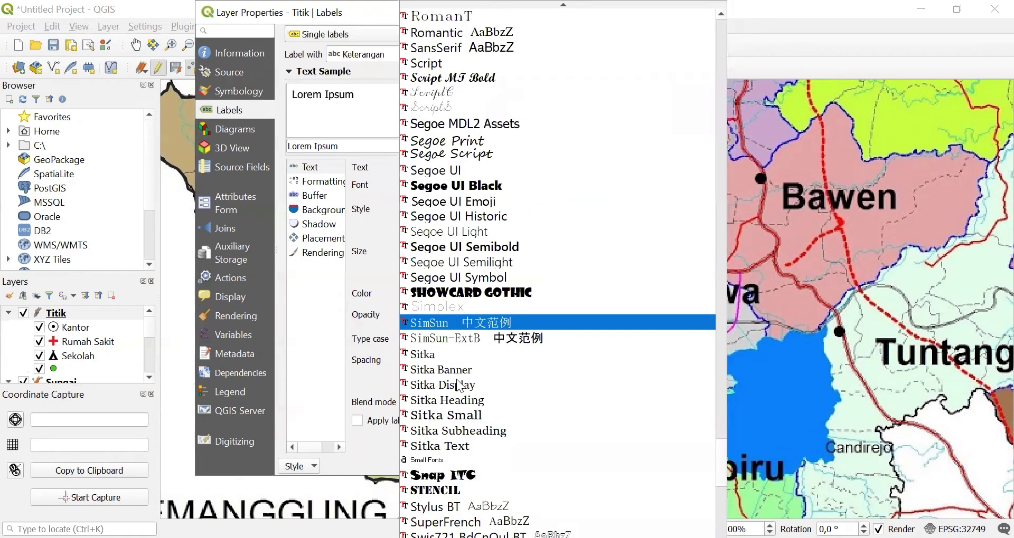
{"action": "scroll", "coordinate": [459, 382], "scroll_direction": "down", "scroll_amount": 12}
{"action": "left_click", "coordinate": [460, 384]}
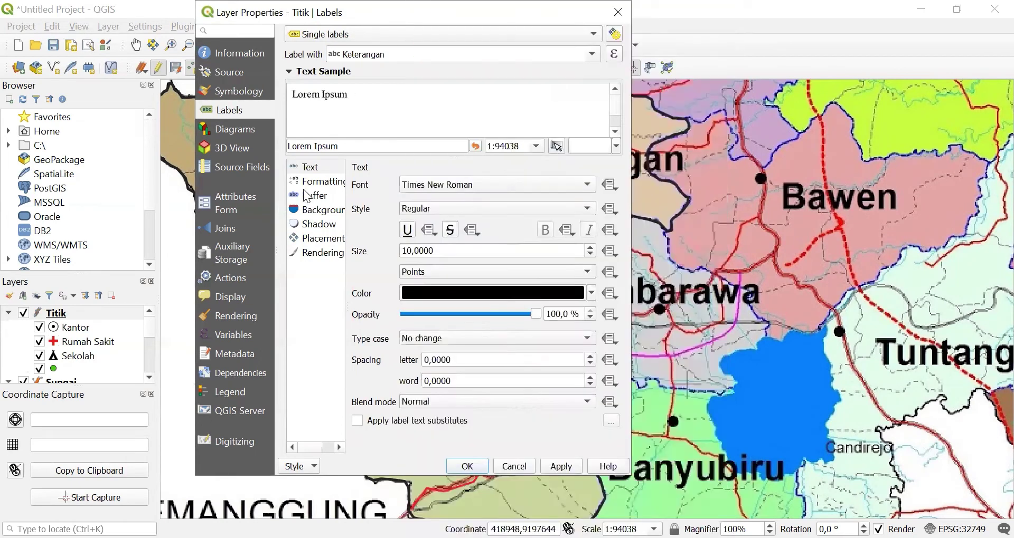
- Enable a text buffer for the Titik labels and apply the layer's label settings
{"action": "left_click", "coordinate": [315, 195]}
{"action": "left_click", "coordinate": [358, 185]}
{"action": "left_click", "coordinate": [323, 238]}
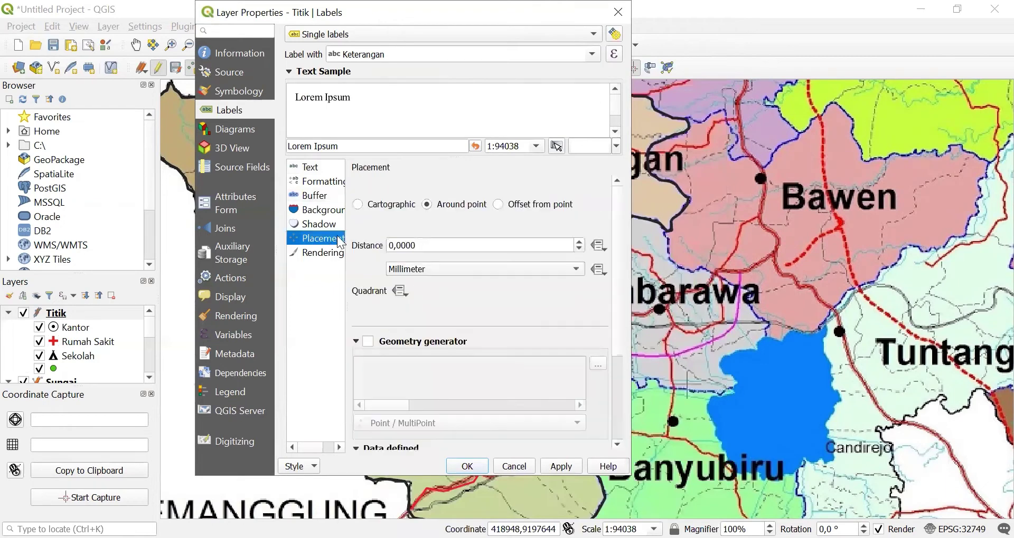
{"action": "left_click", "coordinate": [563, 473]}
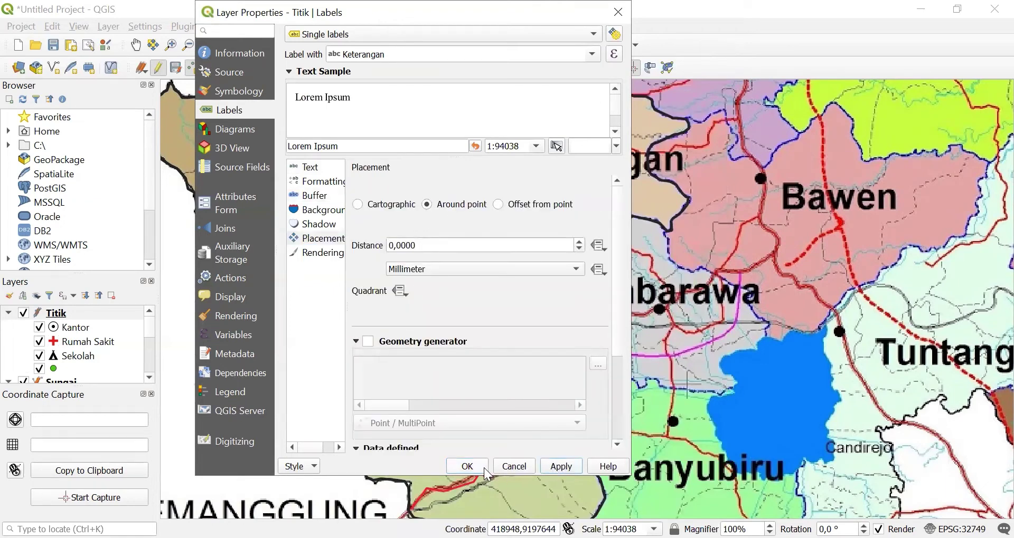
{"action": "left_click", "coordinate": [483, 468]}
- Open the attribute table of the Batas Admin layer
{"action": "scroll", "coordinate": [74, 348], "scroll_direction": "down", "scroll_amount": 3}
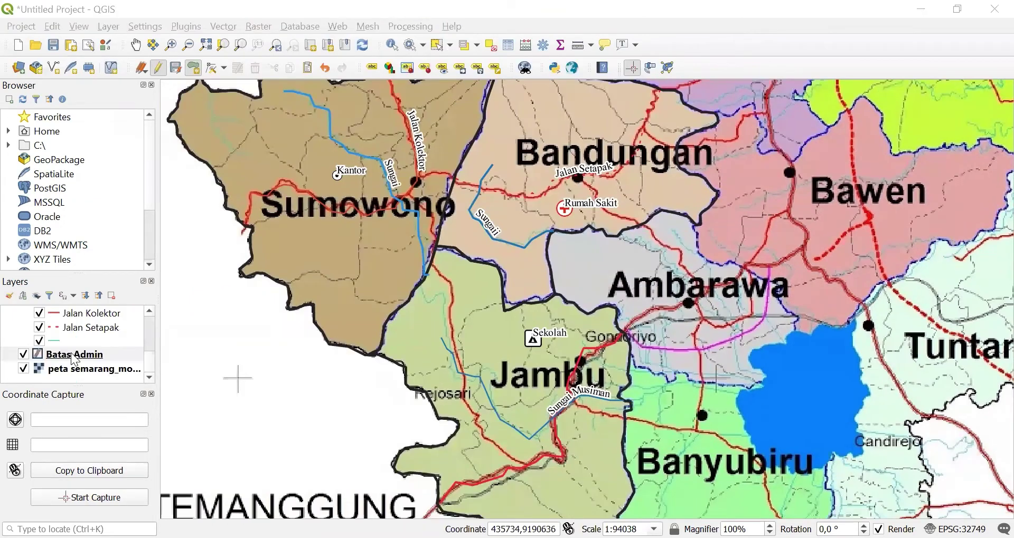
{"action": "right_click", "coordinate": [73, 355]}
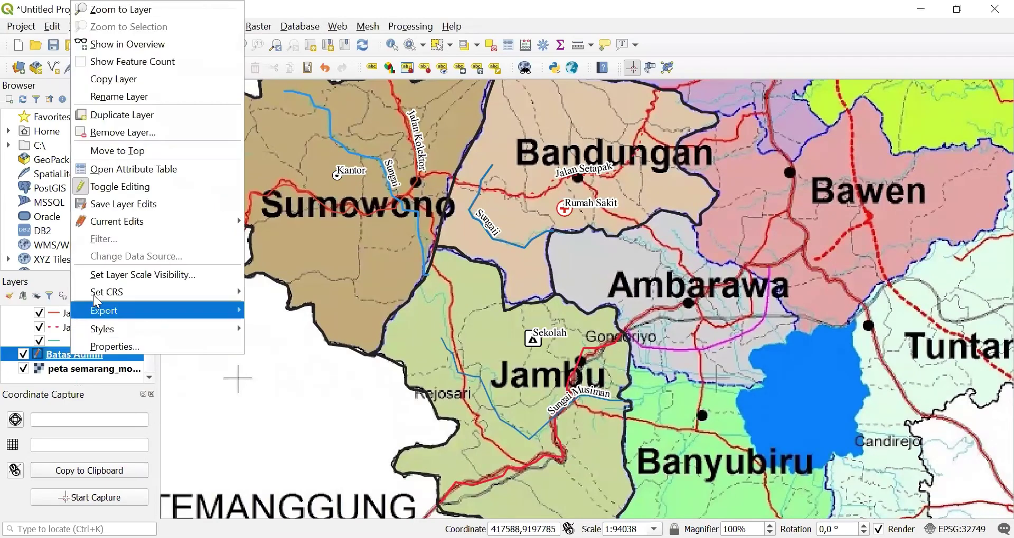
{"action": "left_click", "coordinate": [134, 174]}
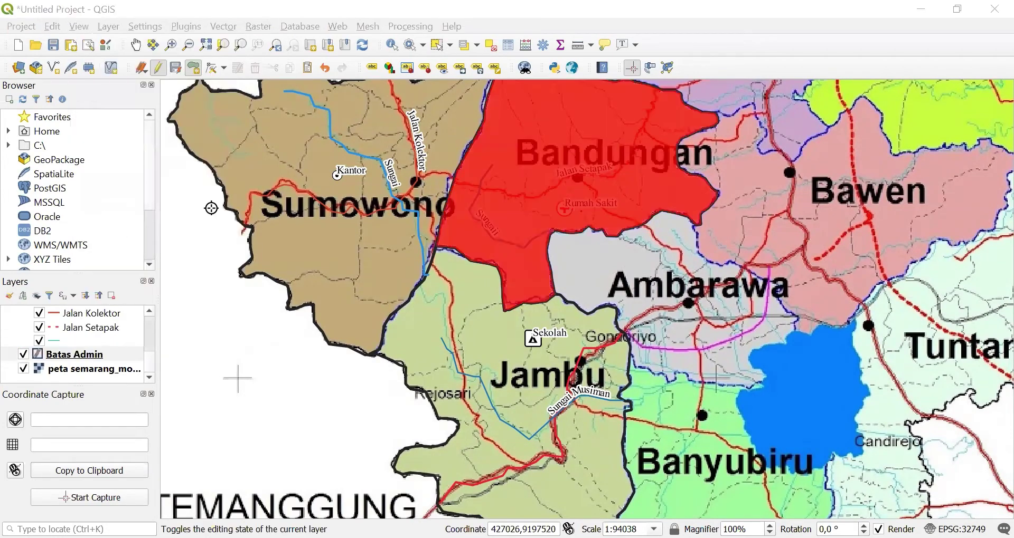
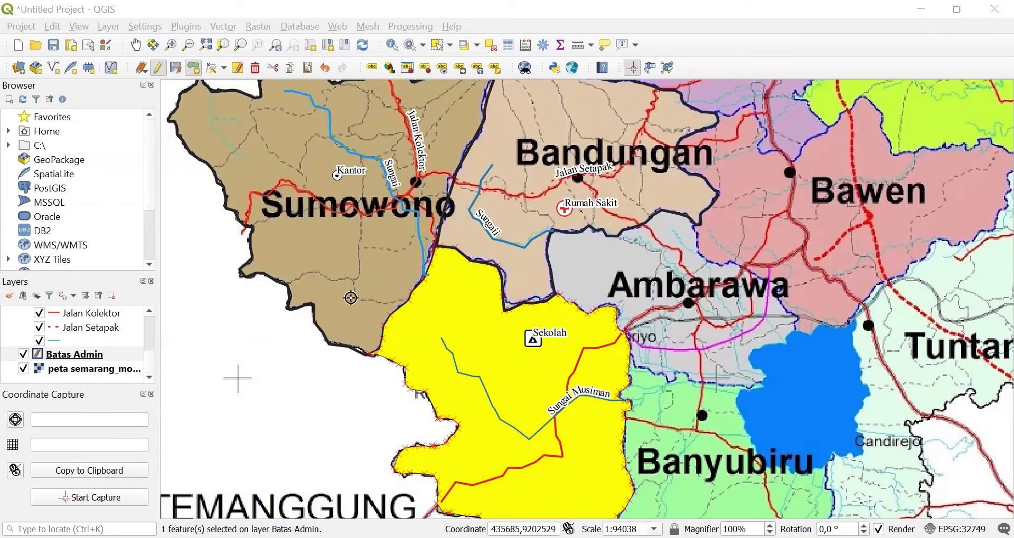
- Set the Batas Admin layer's symbology to Categorized on the Keterangan column and classify its values
{"action": "left_click", "coordinate": [82, 354]}
{"action": "right_click", "coordinate": [82, 355]}
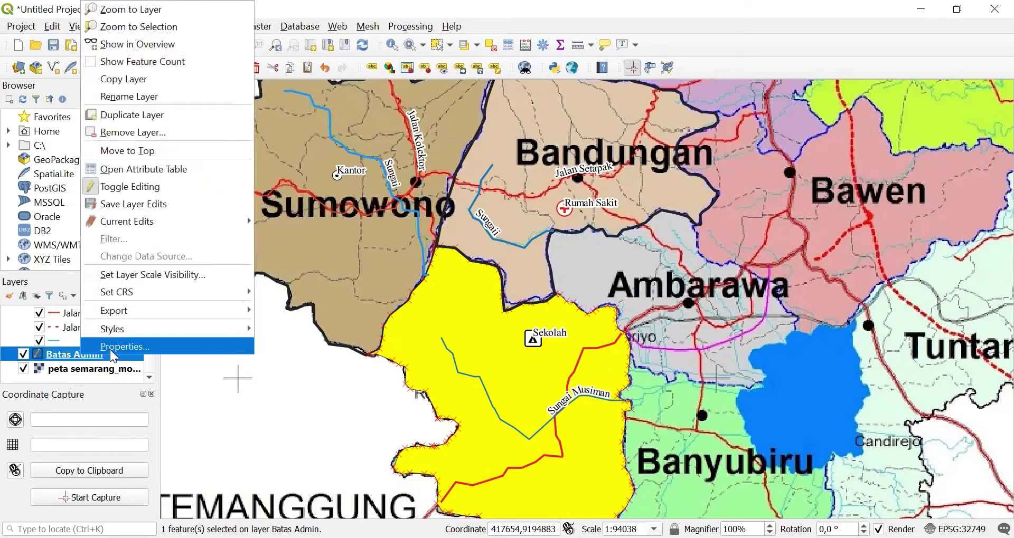
{"action": "left_click", "coordinate": [111, 352]}
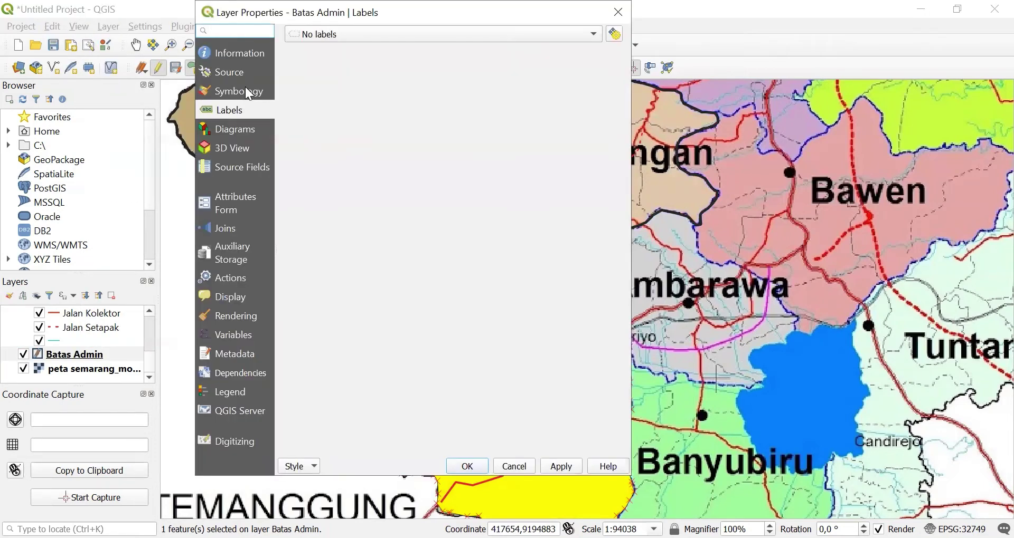
{"action": "left_click", "coordinate": [245, 92]}
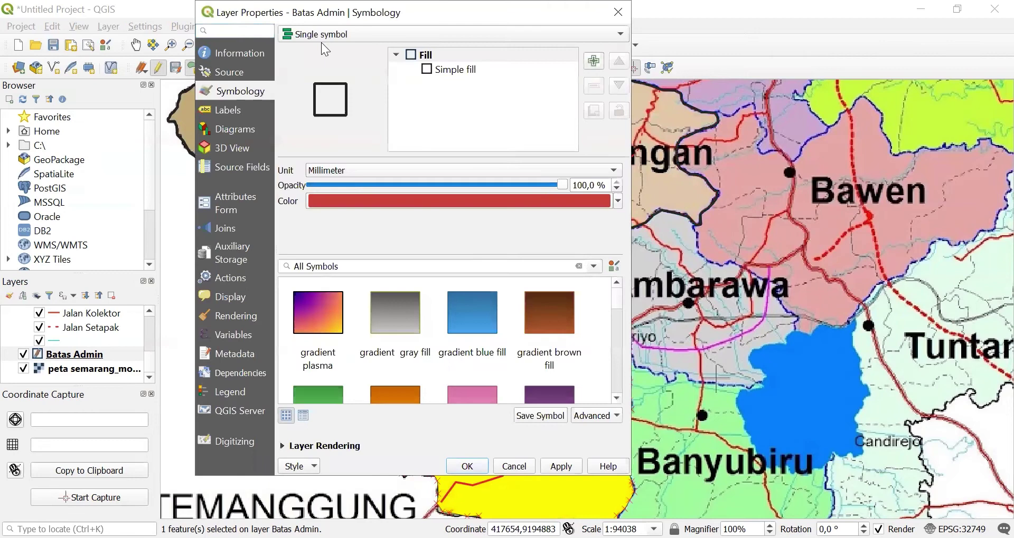
{"action": "left_click", "coordinate": [406, 34]}
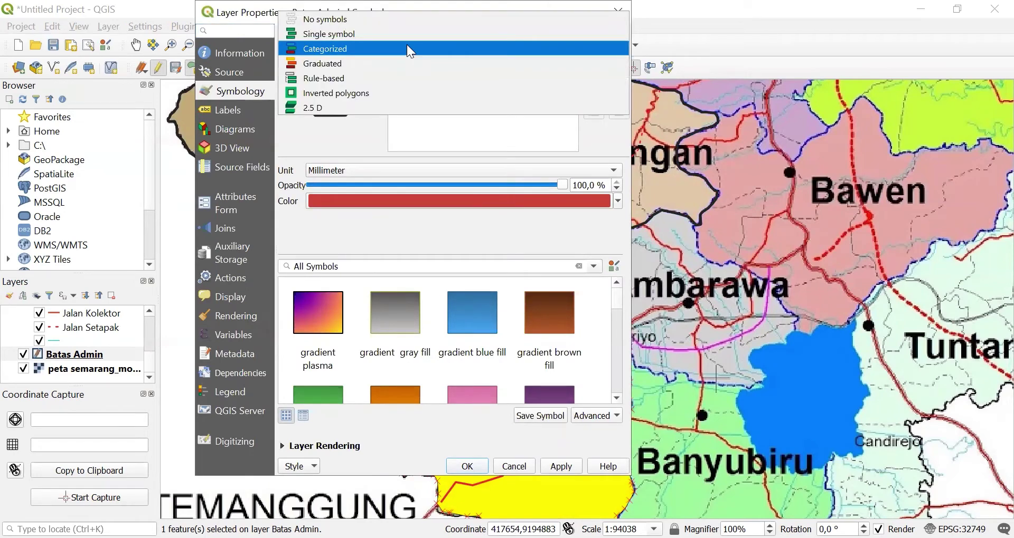
{"action": "left_click", "coordinate": [407, 47]}
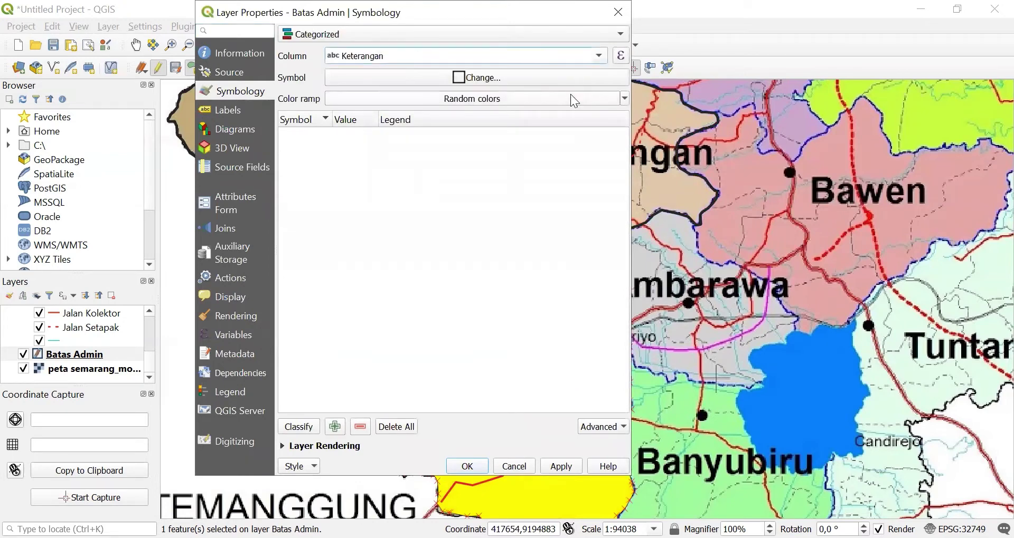
{"action": "left_click", "coordinate": [297, 426]}
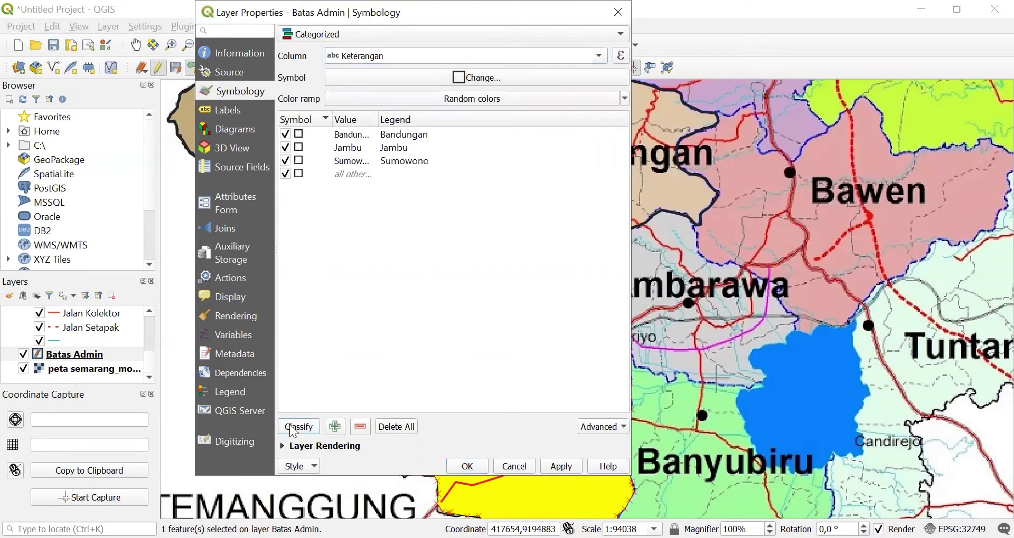
- Change the simple fill style of the Bandungan category to Solid
{"action": "left_click", "coordinate": [301, 134]}
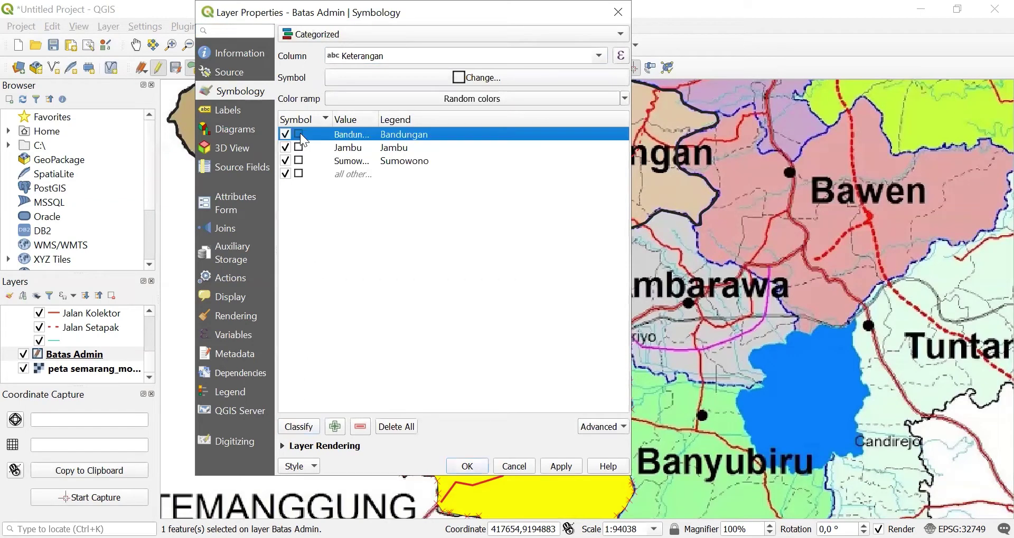
{"action": "double_click", "coordinate": [305, 135]}
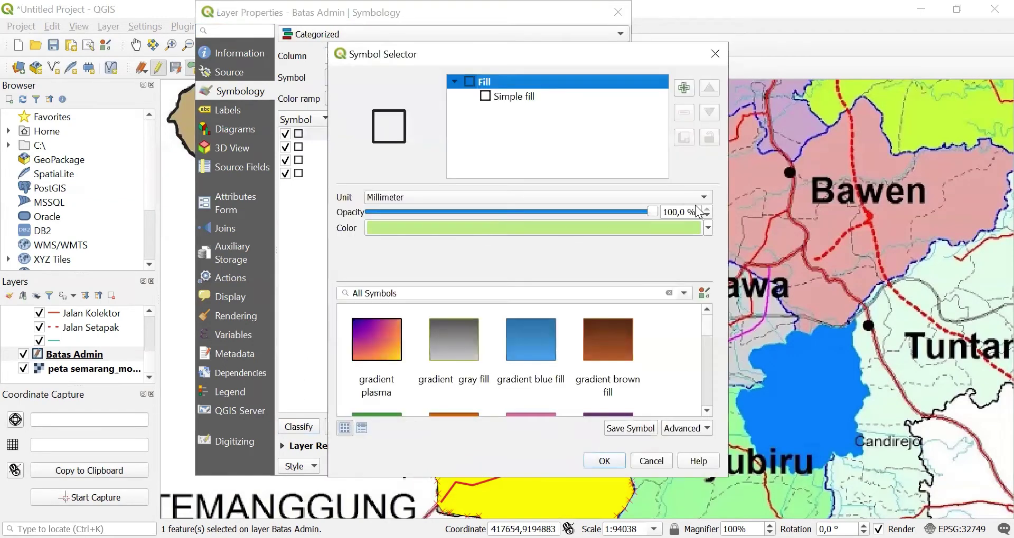
{"action": "left_click", "coordinate": [531, 96]}
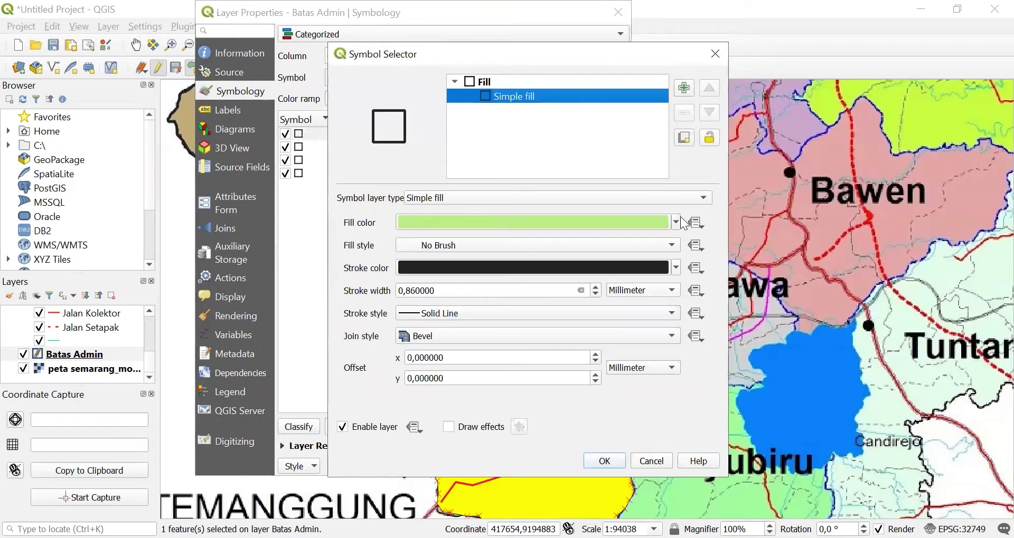
{"action": "left_click", "coordinate": [601, 244]}
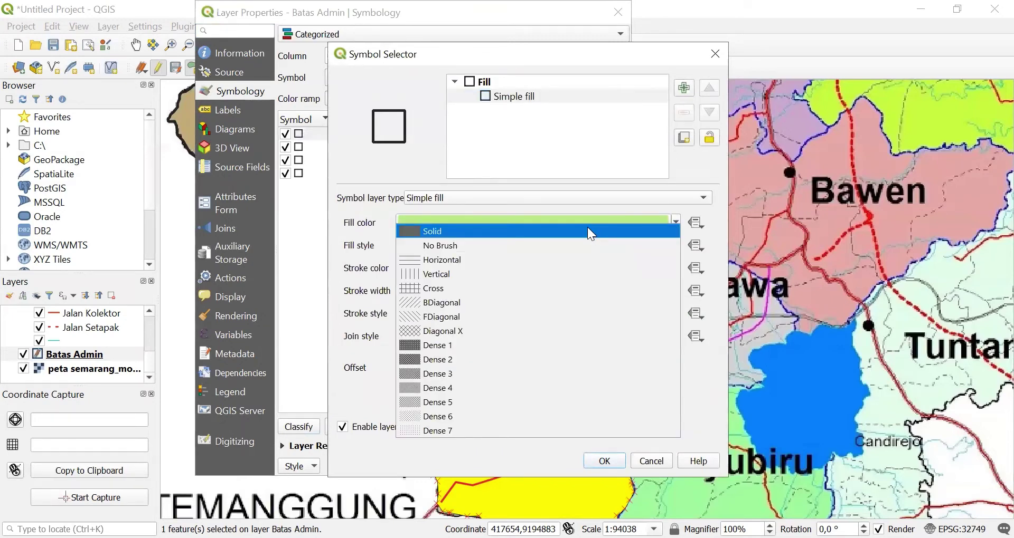
{"action": "left_click", "coordinate": [676, 221]}
- Give the Bandungan category a muted pinkish-purple fill color and confirm the symbol
{"action": "left_click", "coordinate": [675, 221]}
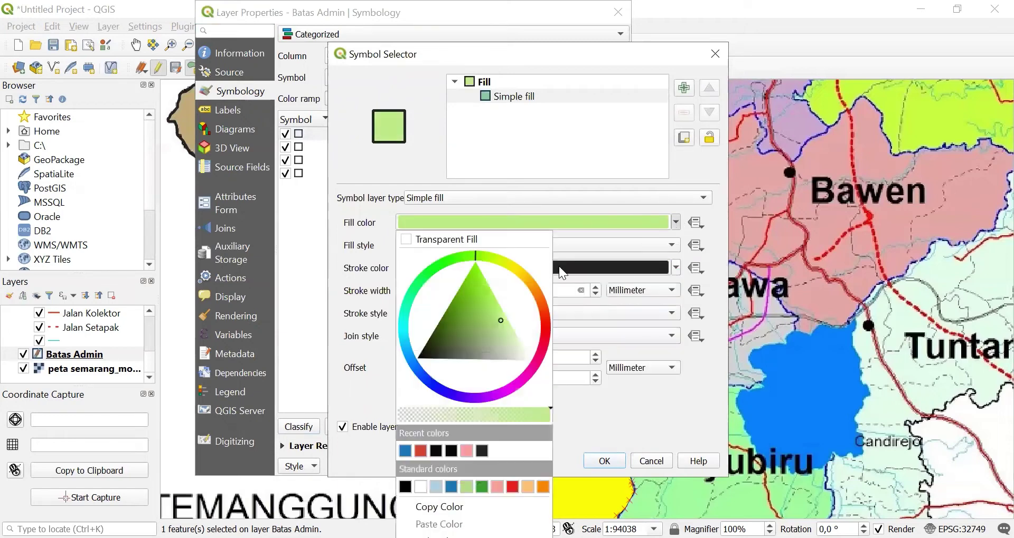
{"action": "left_click_drag", "start_coordinate": [501, 387], "coordinate": [527, 367]}
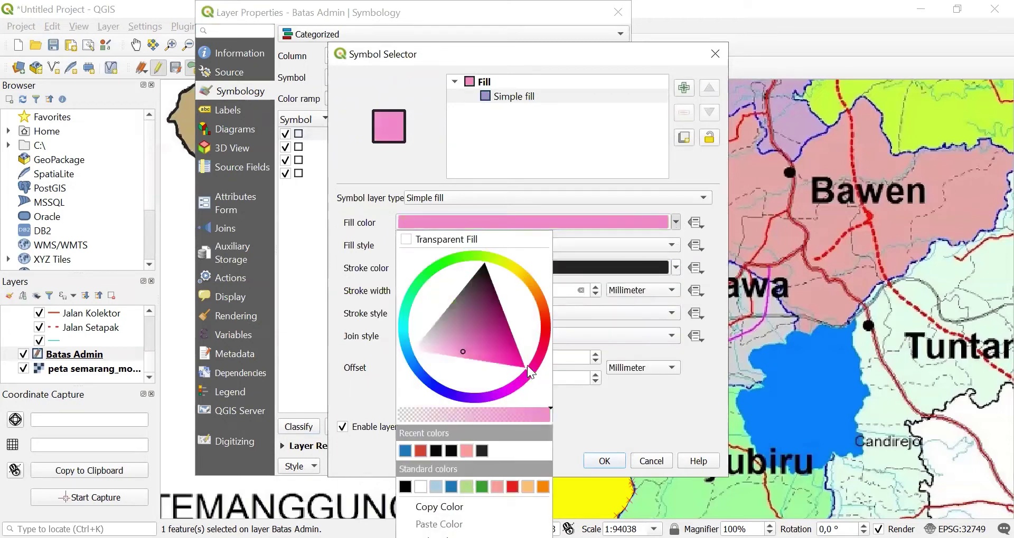
{"action": "left_click", "coordinate": [553, 332]}
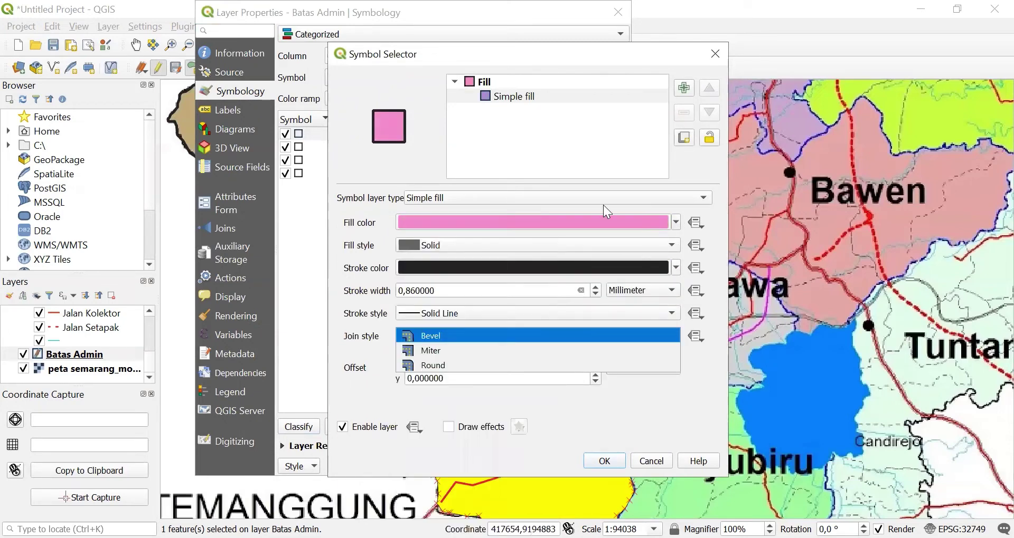
{"action": "left_click", "coordinate": [676, 222]}
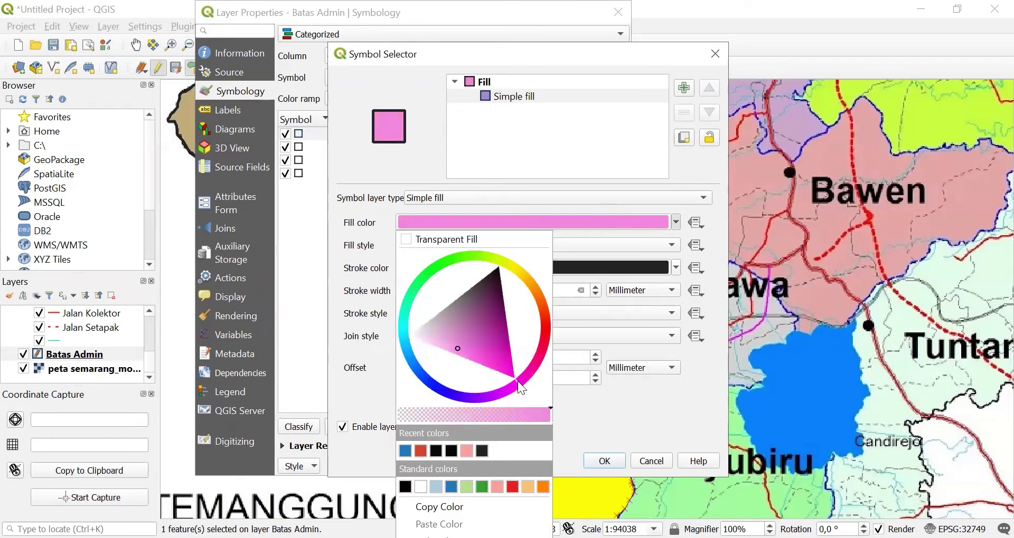
{"action": "mouse_move", "coordinate": [528, 372]}
{"action": "left_mouse_down"}
{"action": "mouse_move", "coordinate": [534, 354]}
{"action": "mouse_move", "coordinate": [445, 339]}
{"action": "mouse_move", "coordinate": [467, 327]}
{"action": "mouse_move", "coordinate": [472, 352]}
{"action": "mouse_move", "coordinate": [490, 309]}
{"action": "mouse_move", "coordinate": [479, 334]}
{"action": "mouse_move", "coordinate": [453, 338]}
{"action": "left_mouse_up"}
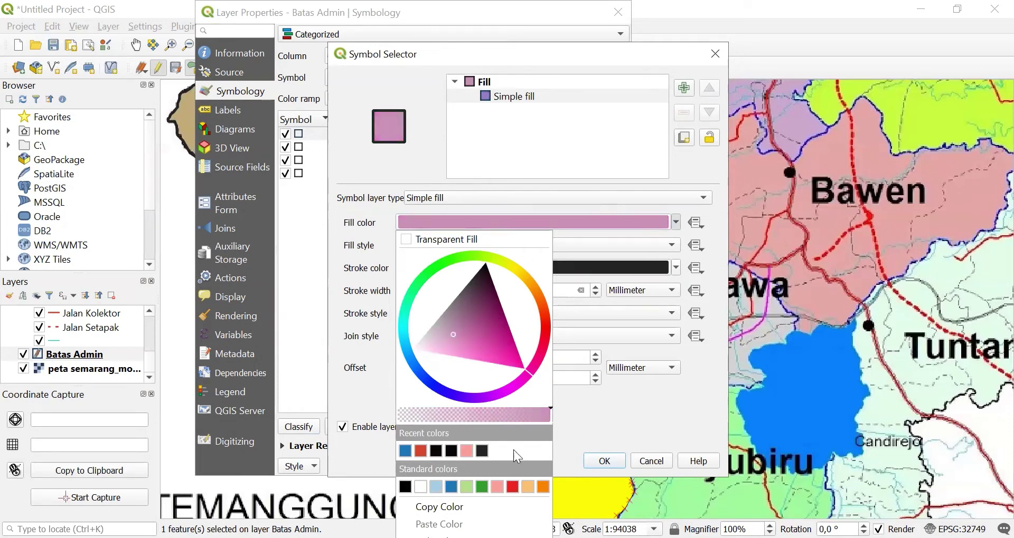
{"action": "left_click", "coordinate": [581, 413]}
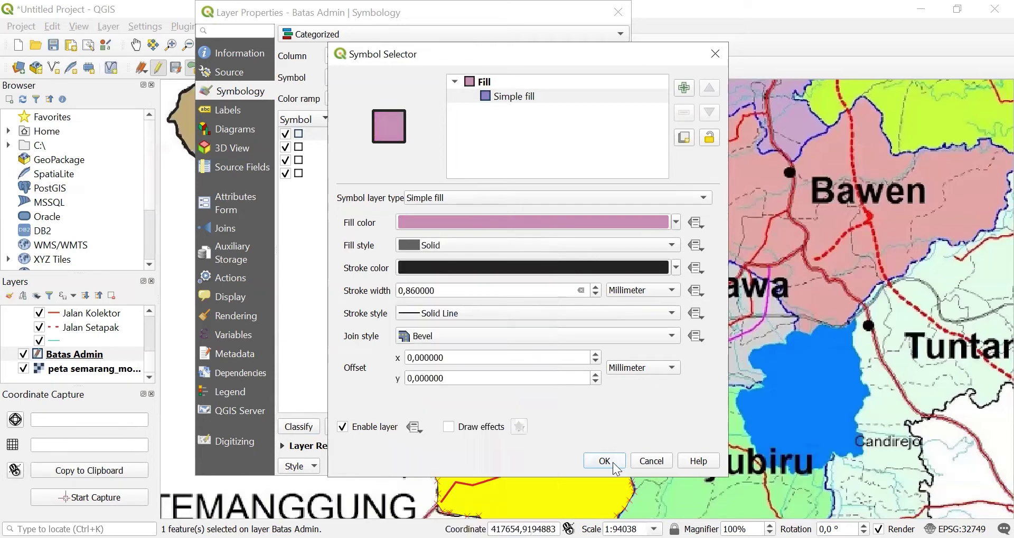
{"action": "left_click", "coordinate": [603, 461]}
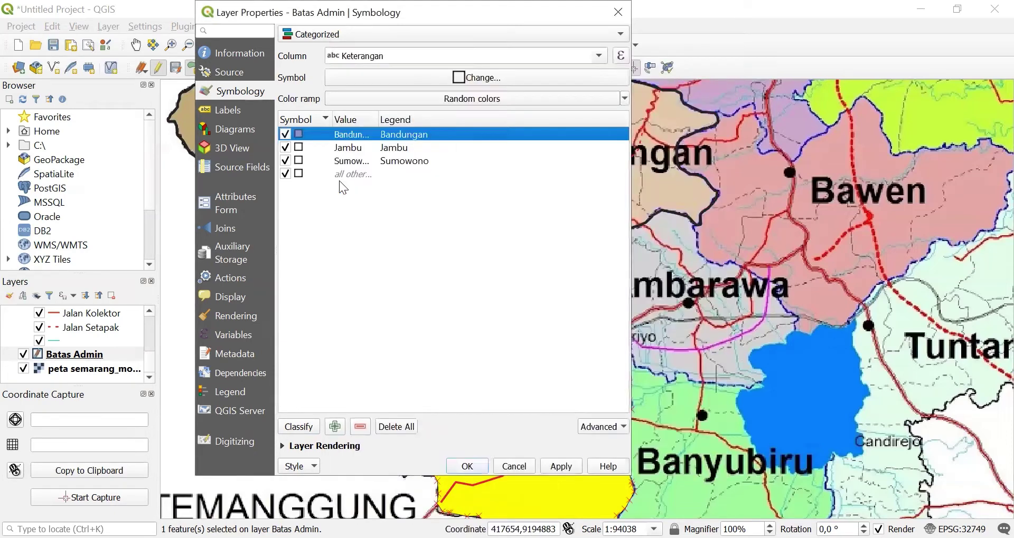
- Change the simple fill style of the Jambu category to Solid
{"action": "left_click", "coordinate": [298, 149]}
{"action": "double_click", "coordinate": [297, 147]}
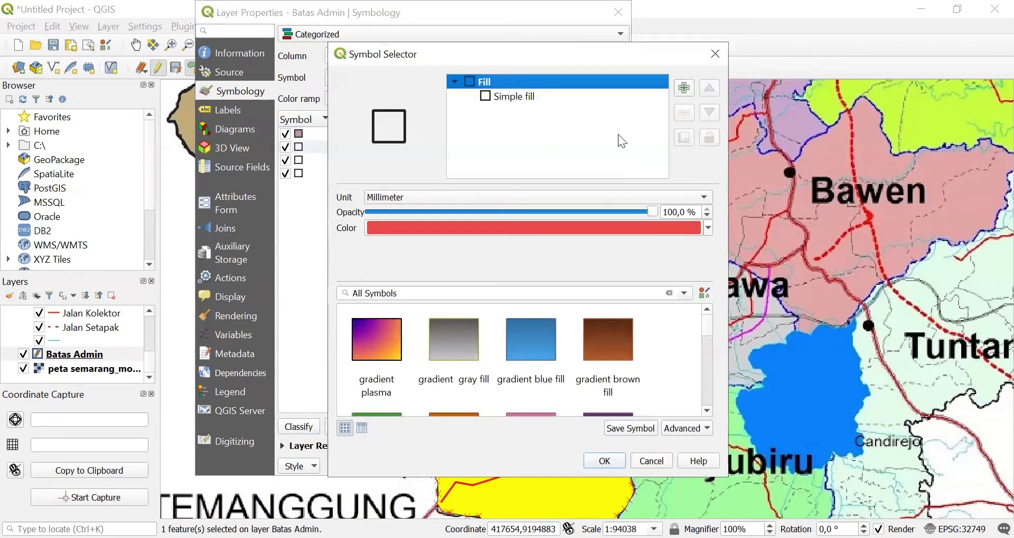
{"action": "left_click", "coordinate": [552, 98]}
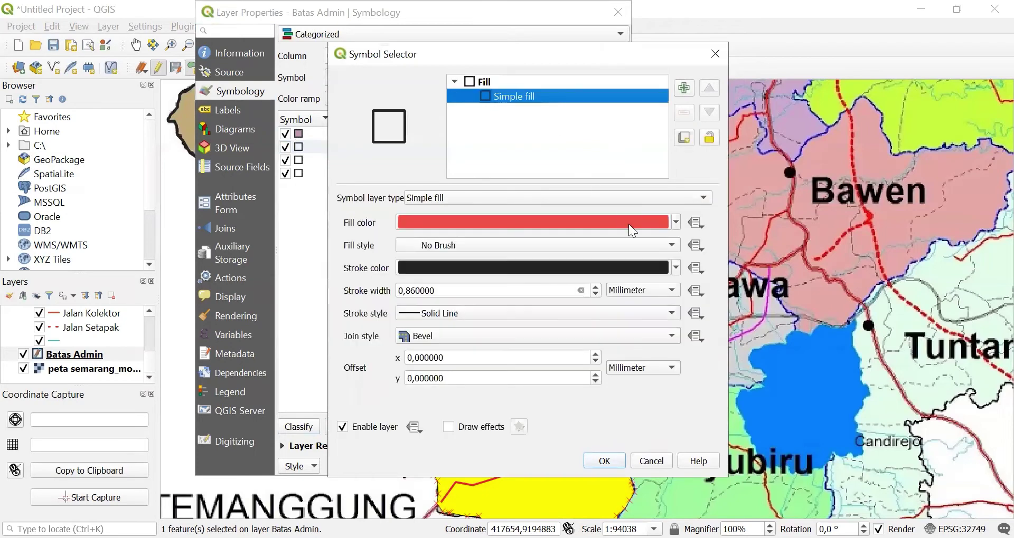
{"action": "left_click", "coordinate": [672, 245]}
{"action": "left_click", "coordinate": [477, 231]}
- Give the Jambu category a muted magenta-pink fill color and confirm the symbol
{"action": "left_click", "coordinate": [676, 222]}
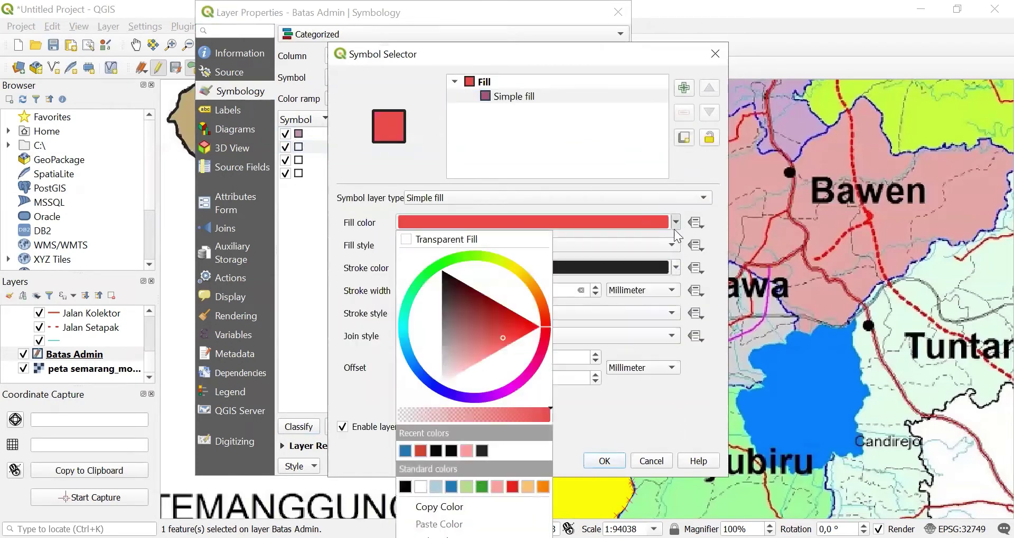
{"action": "left_click", "coordinate": [471, 342]}
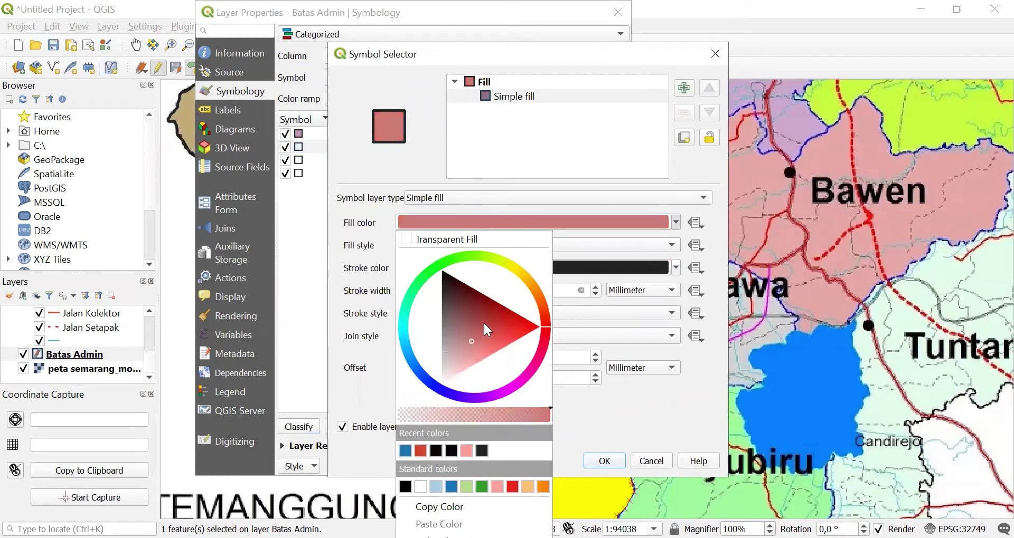
{"action": "mouse_move", "coordinate": [493, 324]}
{"action": "left_mouse_down"}
{"action": "mouse_move", "coordinate": [492, 337]}
{"action": "mouse_move", "coordinate": [454, 351]}
{"action": "mouse_move", "coordinate": [451, 334]}
{"action": "mouse_move", "coordinate": [475, 325]}
{"action": "left_mouse_up"}
{"action": "left_click_drag", "start_coordinate": [551, 329], "coordinate": [535, 369]}
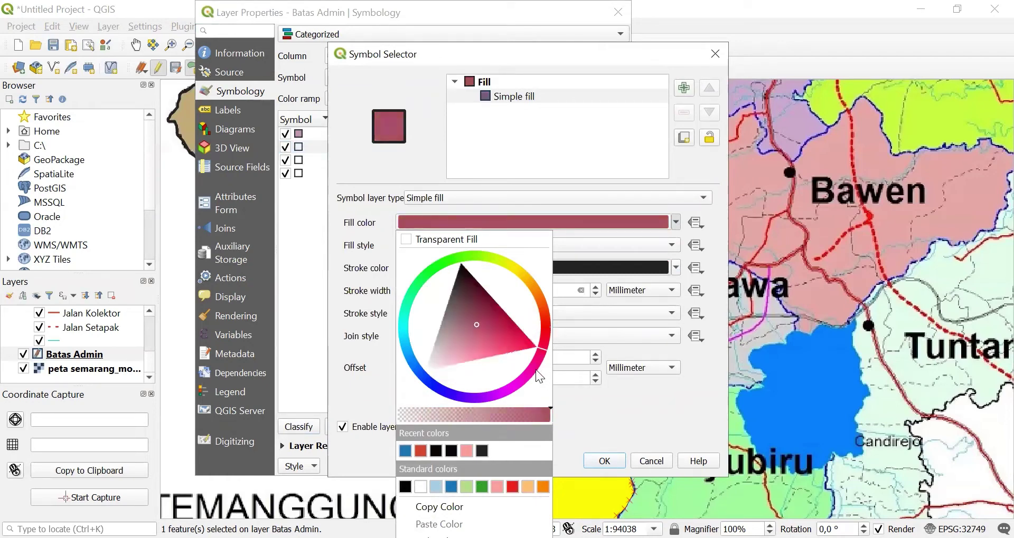
{"action": "mouse_move", "coordinate": [483, 309]}
{"action": "left_mouse_down"}
{"action": "mouse_move", "coordinate": [458, 321]}
{"action": "mouse_move", "coordinate": [454, 336]}
{"action": "mouse_move", "coordinate": [485, 338]}
{"action": "mouse_move", "coordinate": [435, 345]}
{"action": "mouse_move", "coordinate": [457, 330]}
{"action": "mouse_move", "coordinate": [489, 330]}
{"action": "mouse_move", "coordinate": [477, 317]}
{"action": "mouse_move", "coordinate": [467, 333]}
{"action": "left_mouse_up"}
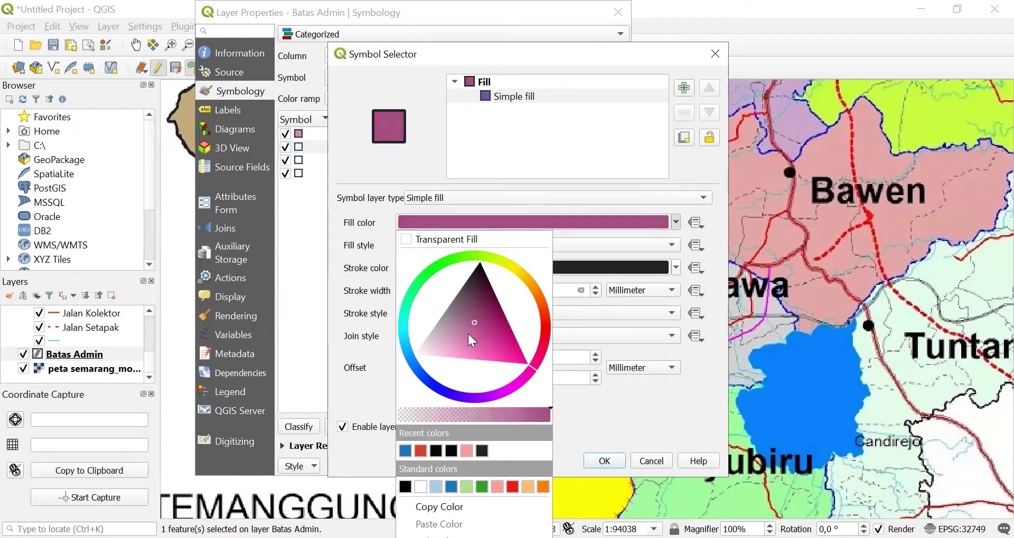
{"action": "left_click", "coordinate": [604, 461]}
- Change the simple fill style of the Sumowono category to Solid
{"action": "left_click", "coordinate": [298, 161]}
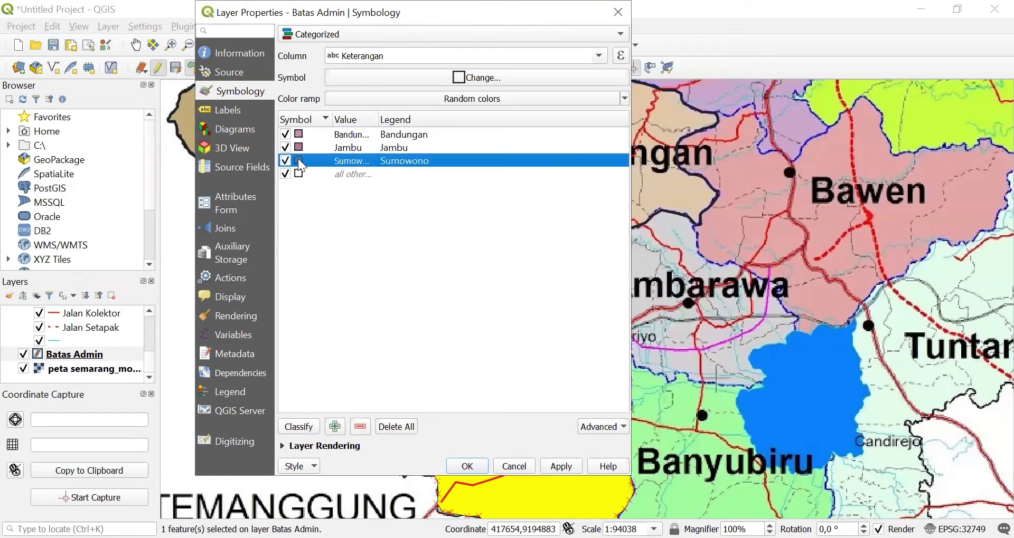
{"action": "double_click", "coordinate": [297, 158]}
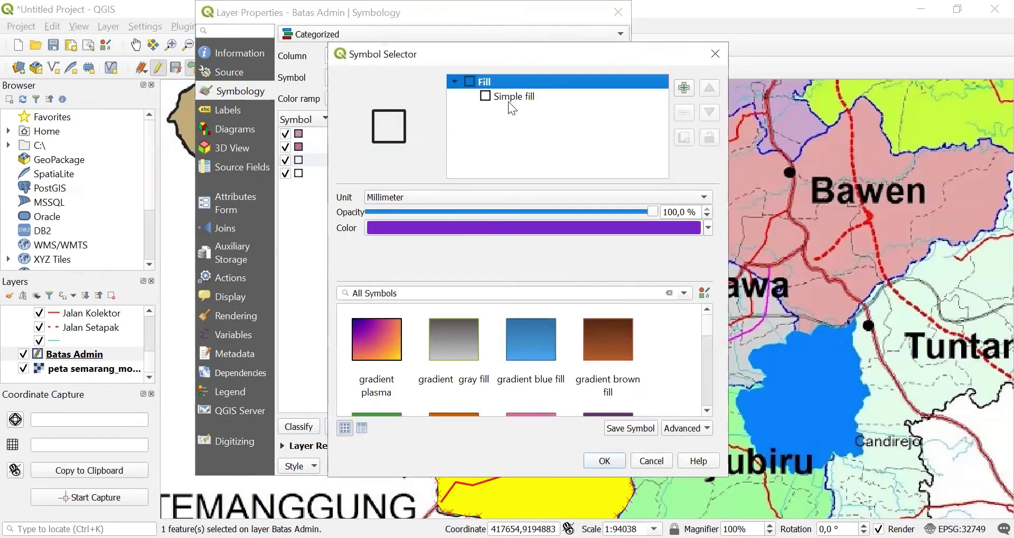
{"action": "left_click", "coordinate": [509, 98]}
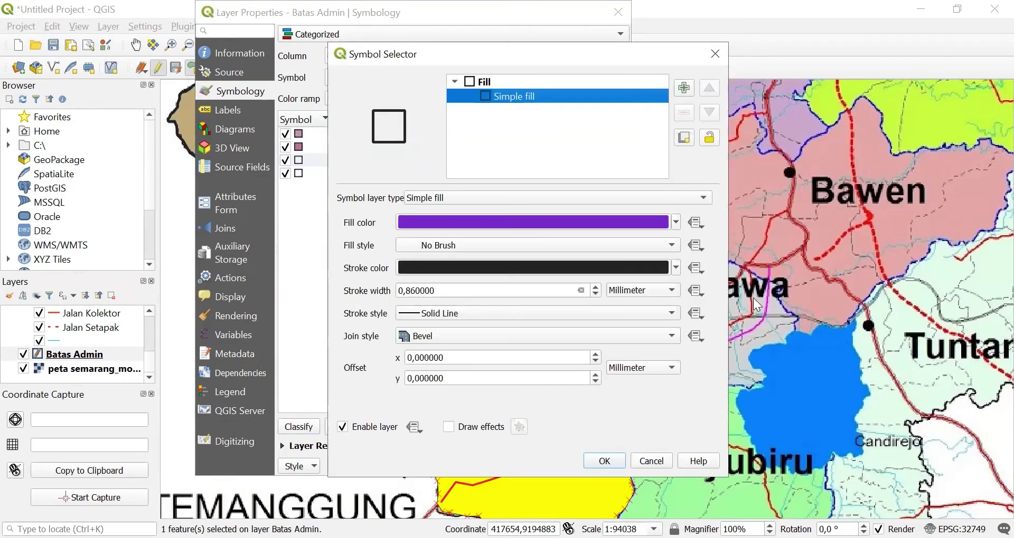
{"action": "left_click", "coordinate": [654, 244]}
{"action": "left_click", "coordinate": [569, 231]}
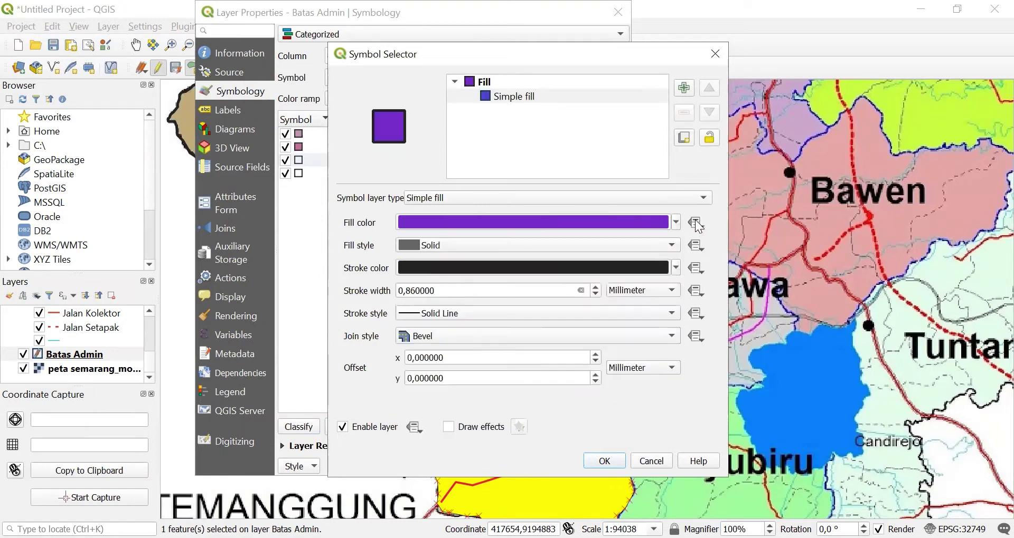
- Give the Sumowono category a dark reddish-purple fill color and confirm the symbol
{"action": "left_click", "coordinate": [676, 221]}
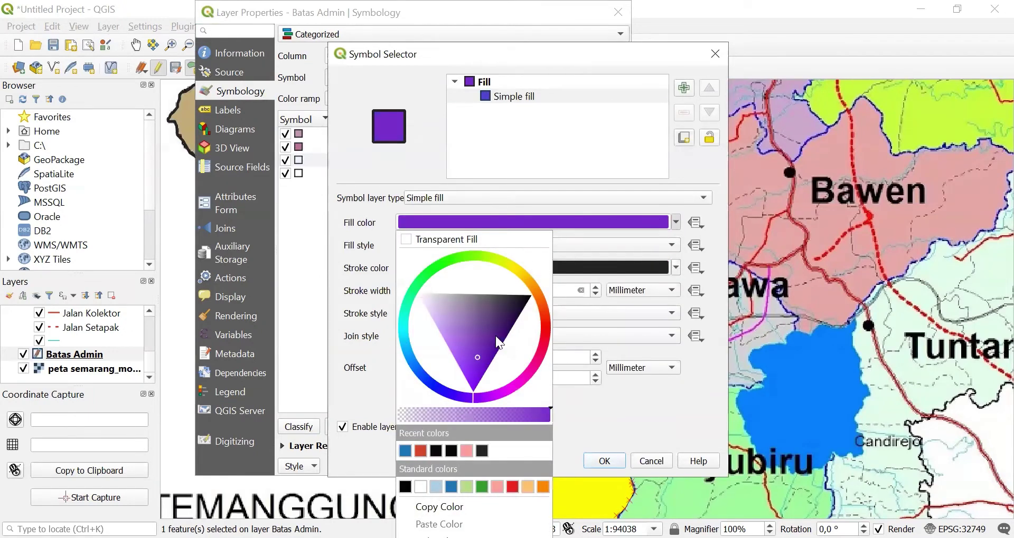
{"action": "left_click", "coordinate": [526, 373]}
{"action": "left_click", "coordinate": [464, 317]}
{"action": "mouse_move", "coordinate": [488, 349]}
{"action": "left_mouse_down"}
{"action": "mouse_move", "coordinate": [509, 350]}
{"action": "mouse_move", "coordinate": [509, 323]}
{"action": "mouse_move", "coordinate": [492, 309]}
{"action": "mouse_move", "coordinate": [485, 328]}
{"action": "mouse_move", "coordinate": [483, 309]}
{"action": "mouse_move", "coordinate": [489, 330]}
{"action": "mouse_move", "coordinate": [462, 332]}
{"action": "left_mouse_up"}
{"action": "mouse_move", "coordinate": [490, 327]}
{"action": "left_mouse_down"}
{"action": "mouse_move", "coordinate": [492, 338]}
{"action": "mouse_move", "coordinate": [473, 342]}
{"action": "mouse_move", "coordinate": [467, 320]}
{"action": "mouse_move", "coordinate": [483, 370]}
{"action": "mouse_move", "coordinate": [501, 334]}
{"action": "mouse_move", "coordinate": [491, 305]}
{"action": "left_mouse_up"}
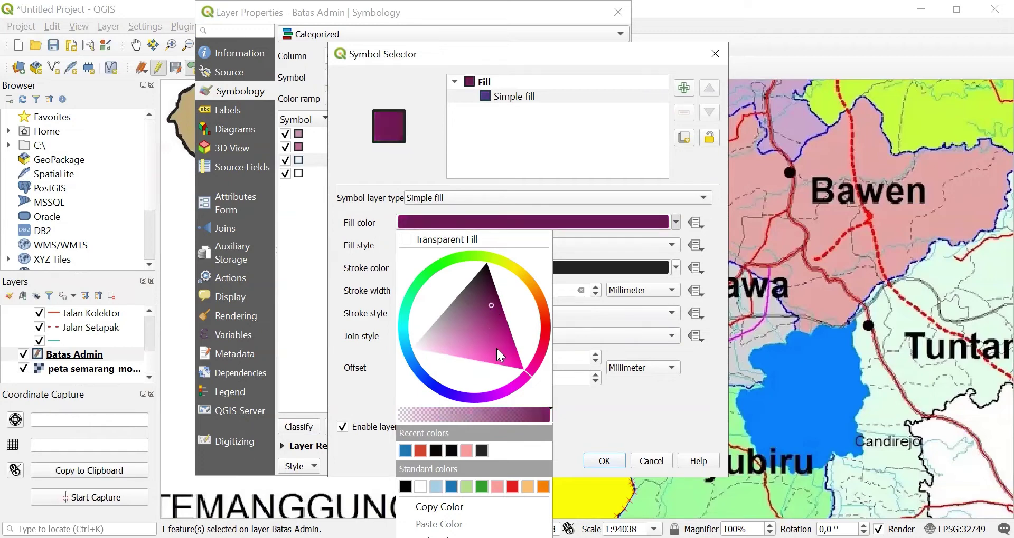
{"action": "left_click", "coordinate": [609, 463]}
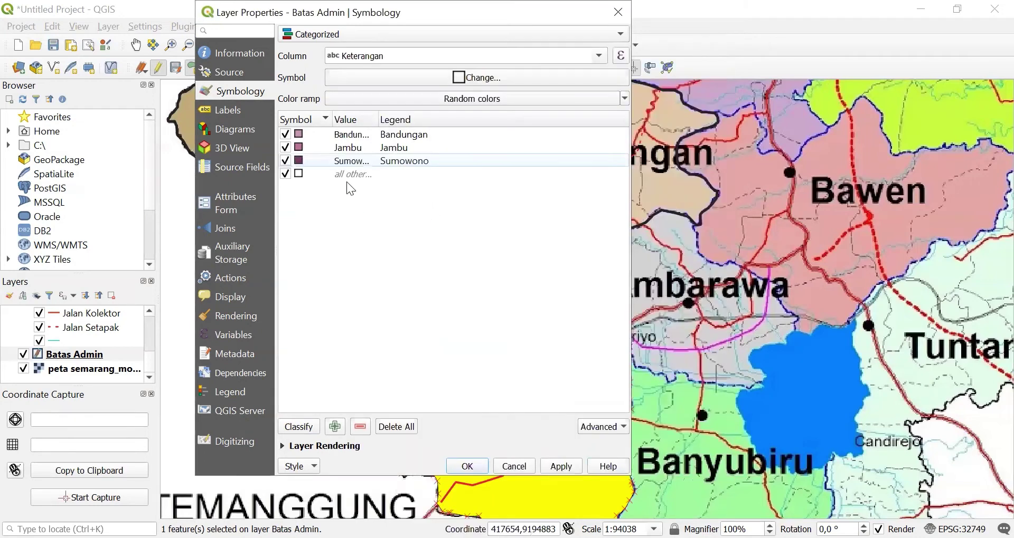
- Check the simple fill settings of the Jambu category's symbol
{"action": "left_click", "coordinate": [298, 150]}
{"action": "double_click", "coordinate": [297, 148]}
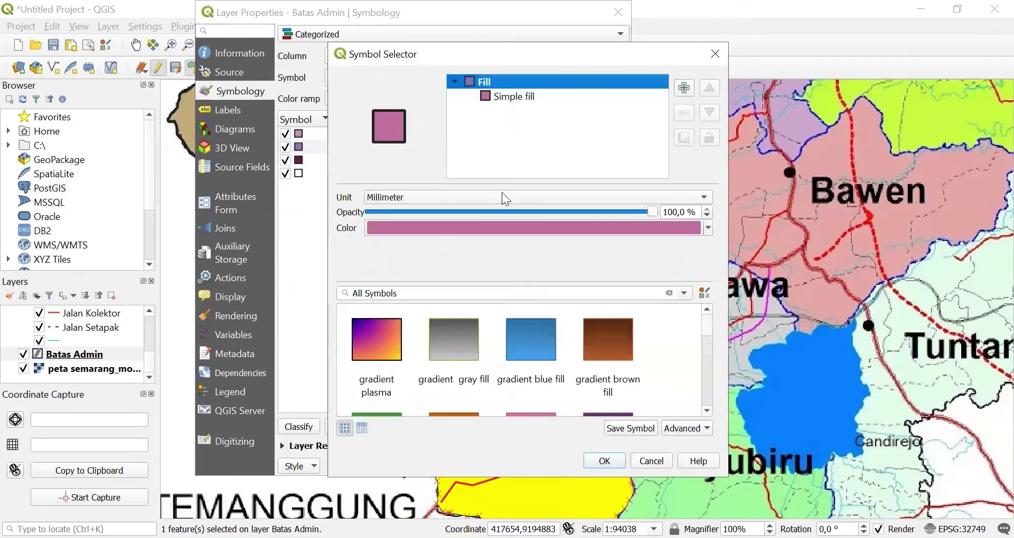
{"action": "left_click", "coordinate": [520, 97]}
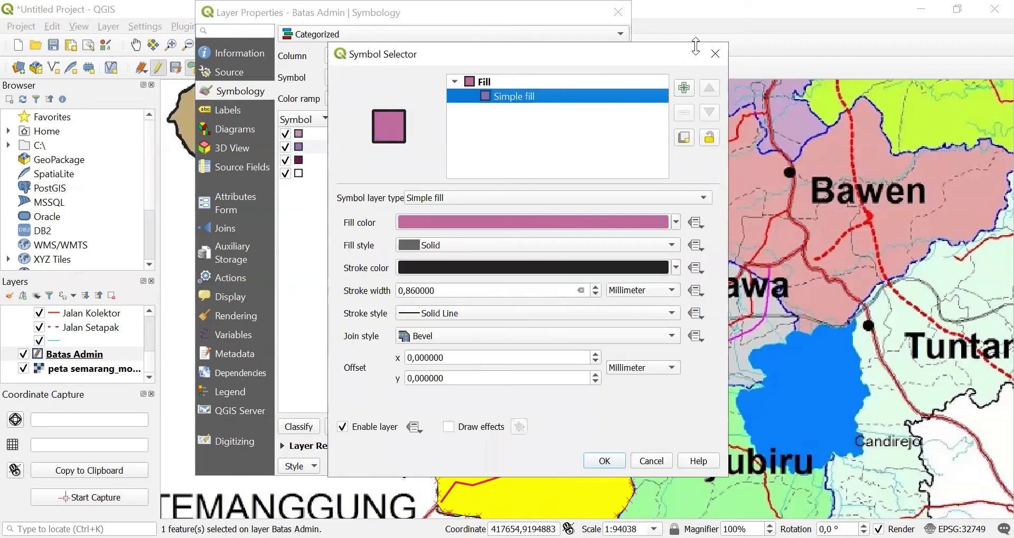
{"action": "left_click", "coordinate": [604, 461]}
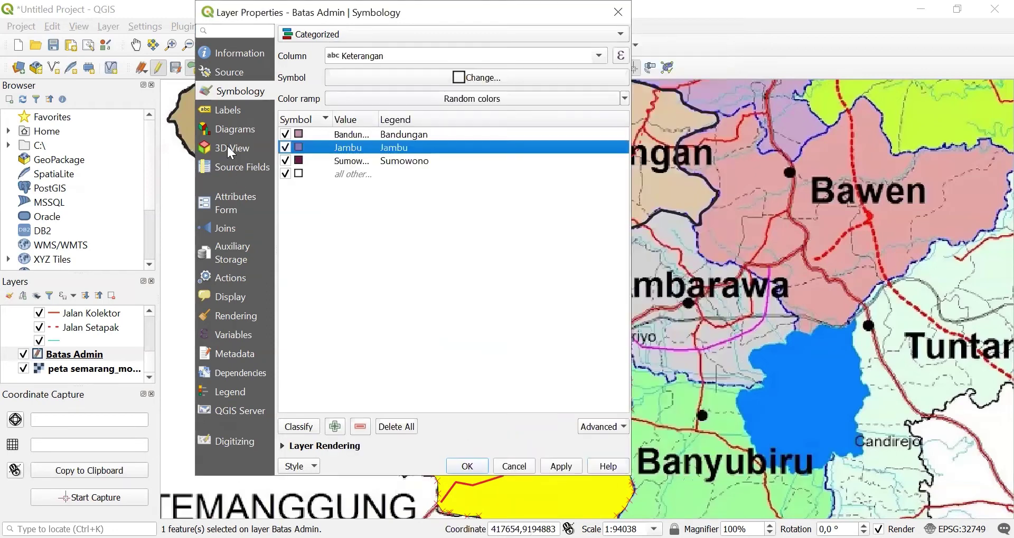
- Turn on single labels for the Batas Admin layer, using the Keterangan field
{"action": "left_click", "coordinate": [211, 110]}
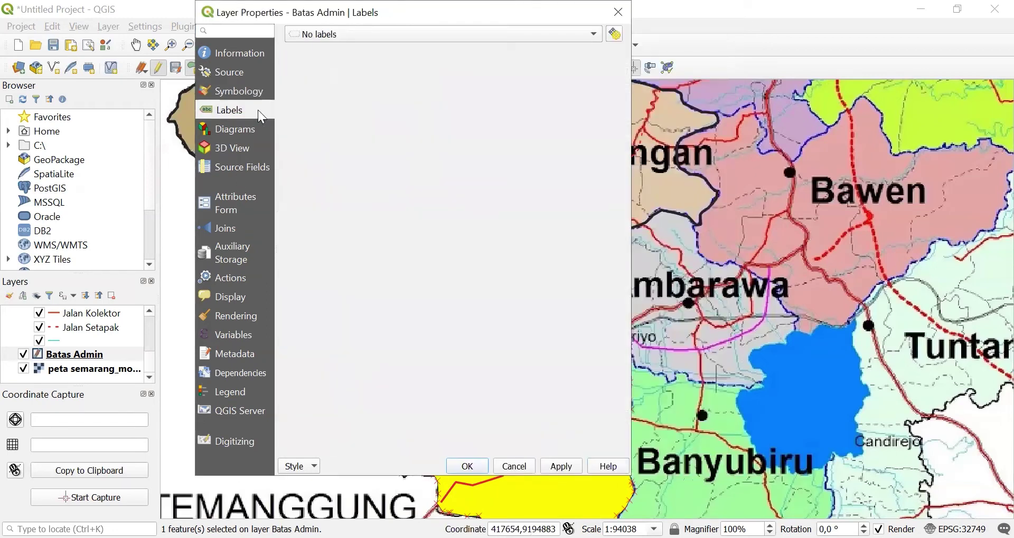
{"action": "left_click", "coordinate": [342, 32]}
{"action": "left_click", "coordinate": [350, 46]}
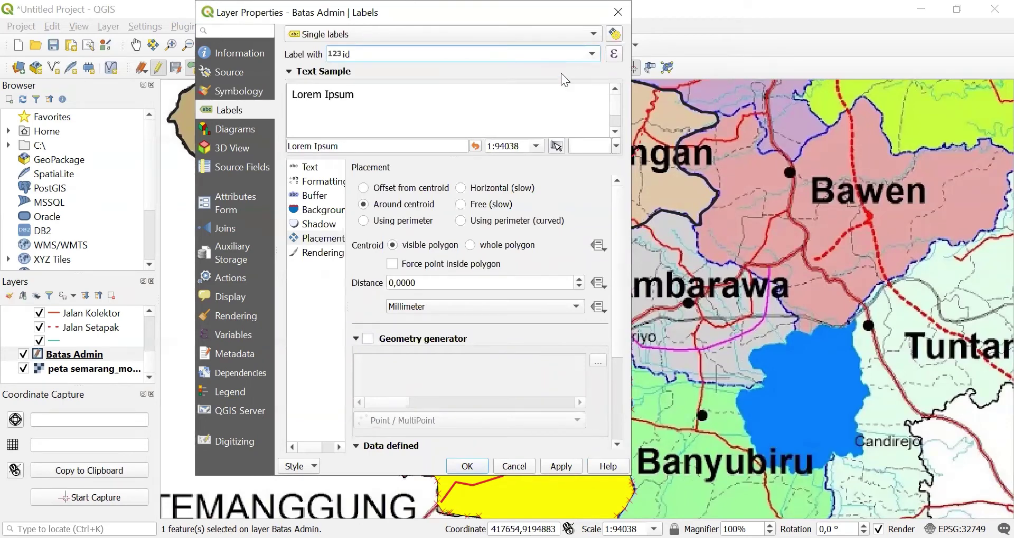
{"action": "key", "text": "Down"}
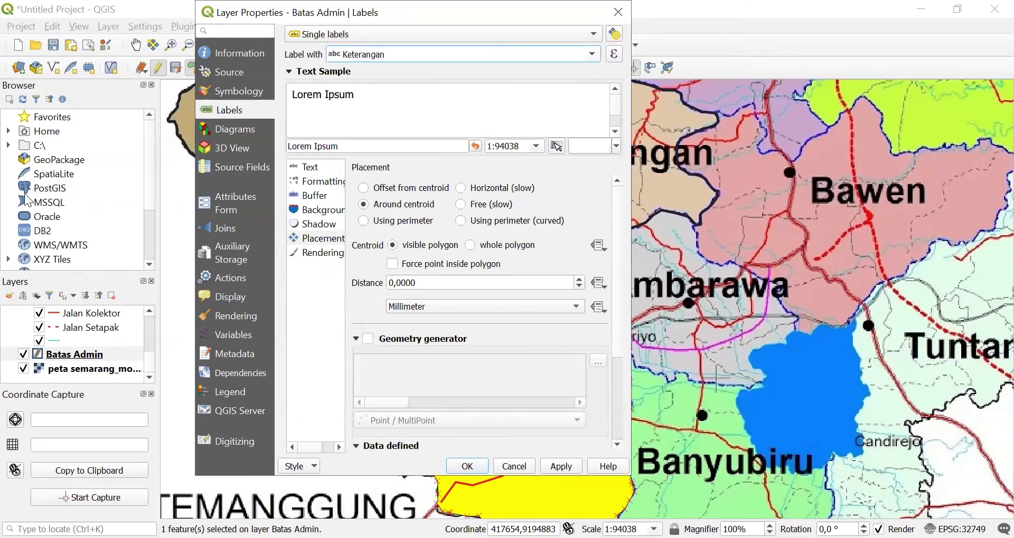
- Set the Batas Admin label font to Times New Roman
{"action": "left_click", "coordinate": [305, 171]}
{"action": "left_click", "coordinate": [447, 192]}
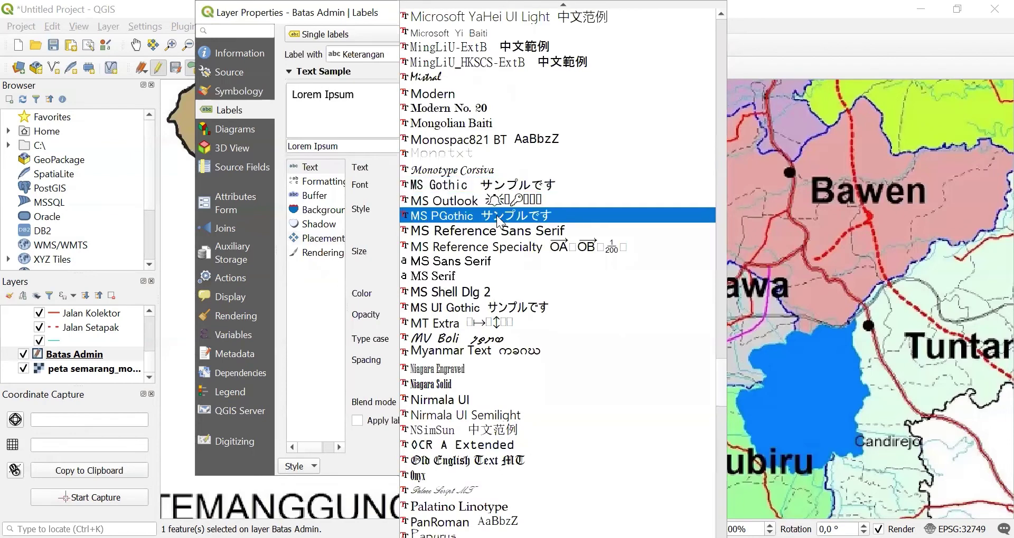
{"action": "scroll", "coordinate": [499, 406], "scroll_direction": "down", "scroll_amount": 20}
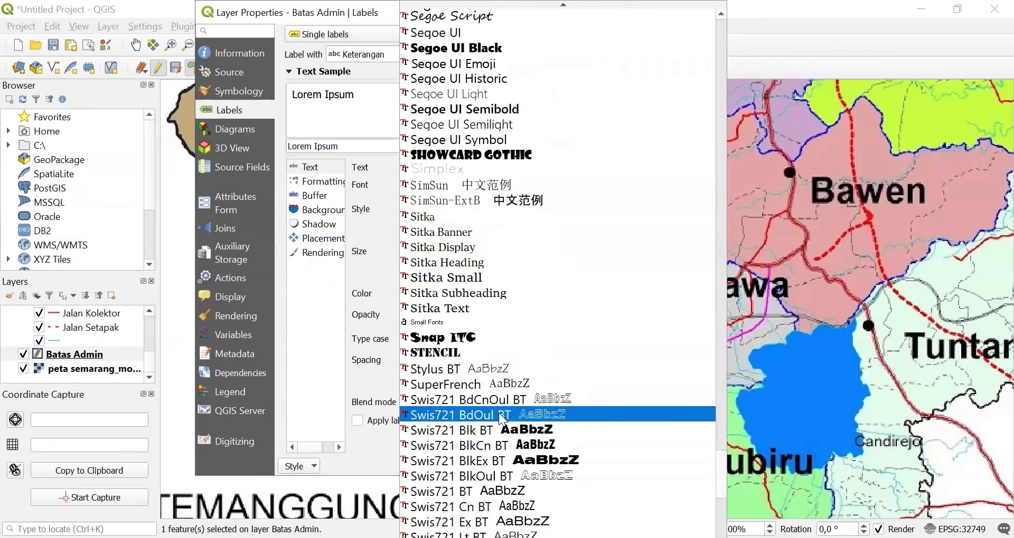
{"action": "scroll", "coordinate": [499, 417], "scroll_direction": "down", "scroll_amount": 8}
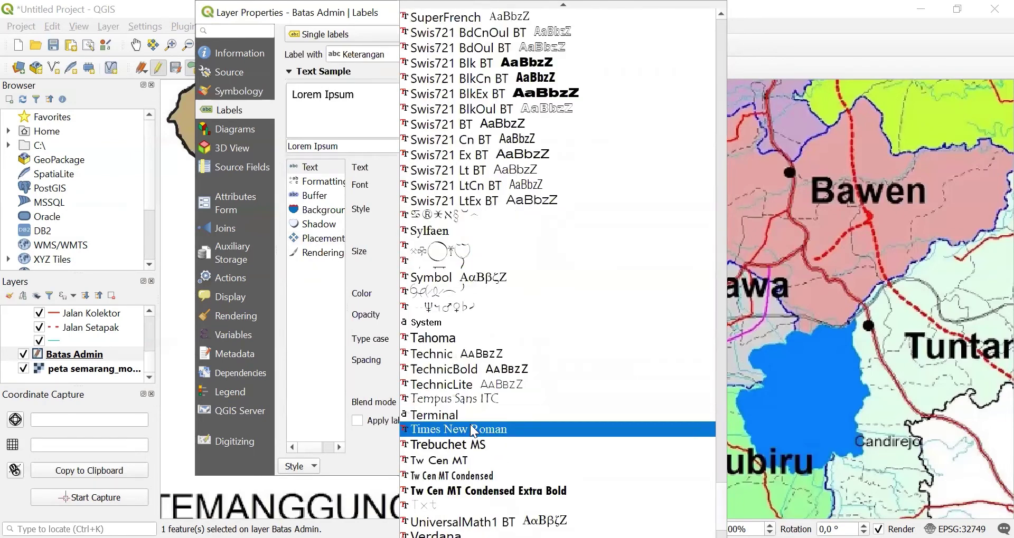
{"action": "left_click", "coordinate": [473, 432]}
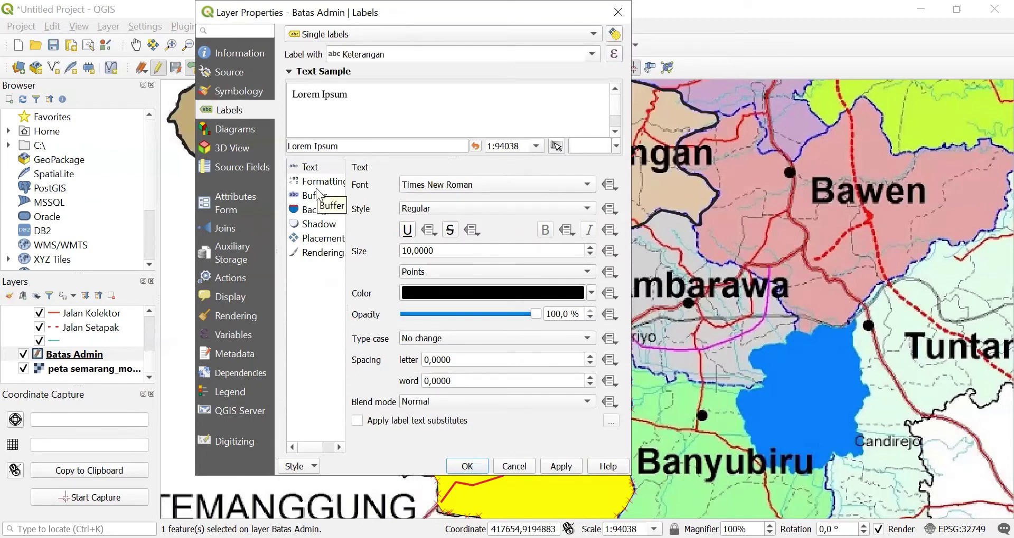
- Draw a text buffer around the Batas Admin labels, place them with Offset from centroid, and apply the layer properties
{"action": "left_click", "coordinate": [320, 196]}
{"action": "left_click", "coordinate": [357, 184]}
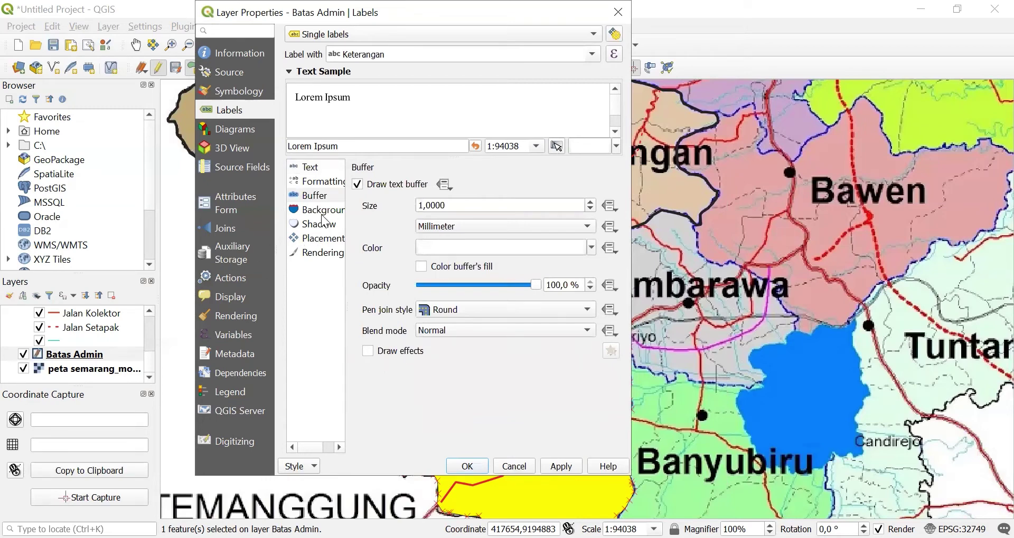
{"action": "left_click", "coordinate": [323, 241]}
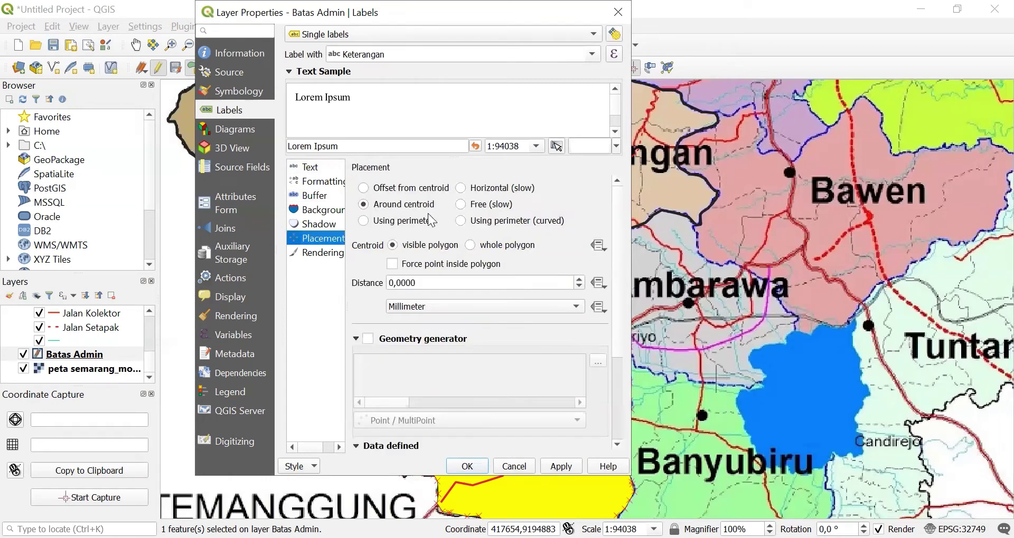
{"action": "left_click", "coordinate": [369, 189]}
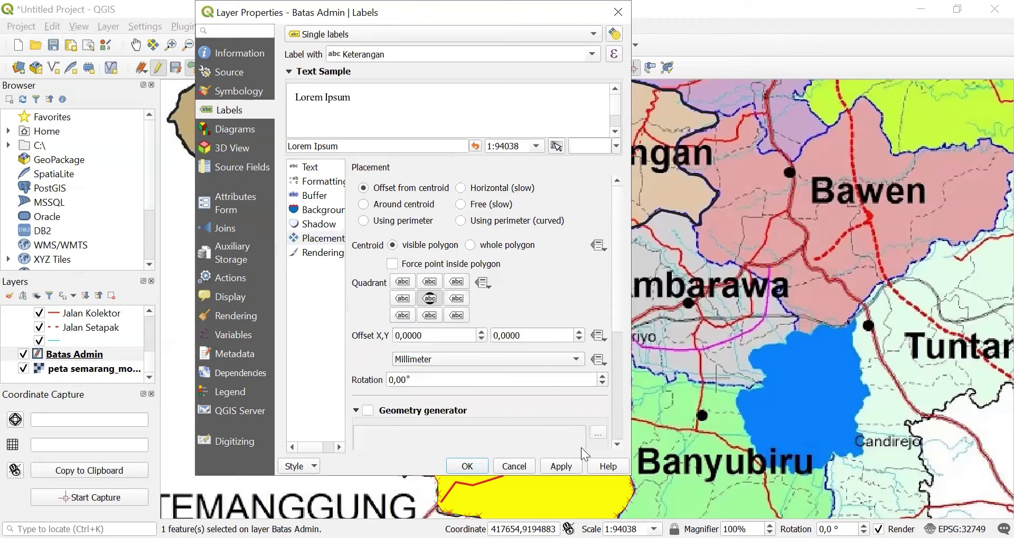
{"action": "left_click", "coordinate": [561, 468]}
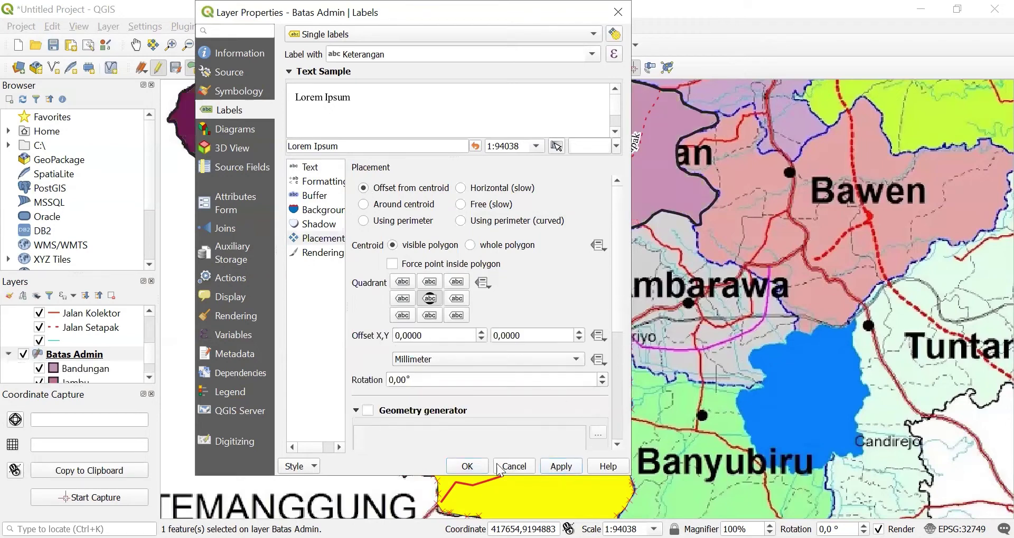
{"action": "left_click", "coordinate": [458, 468]}
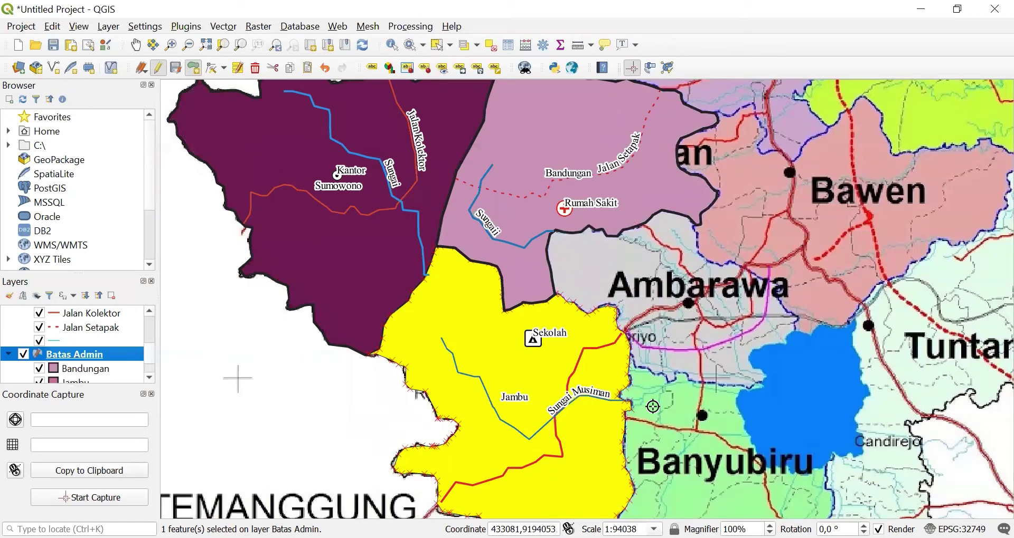
- Hide the peta semarang raster layer so that only the digitized layers are displayed
{"action": "scroll", "coordinate": [653, 407], "scroll_direction": "down", "scroll_amount": 1}
{"action": "scroll", "coordinate": [652, 406], "scroll_direction": "up", "scroll_amount": 1}
{"action": "scroll", "coordinate": [150, 367], "scroll_direction": "down", "scroll_amount": 2}
{"action": "left_click", "coordinate": [21, 369]}
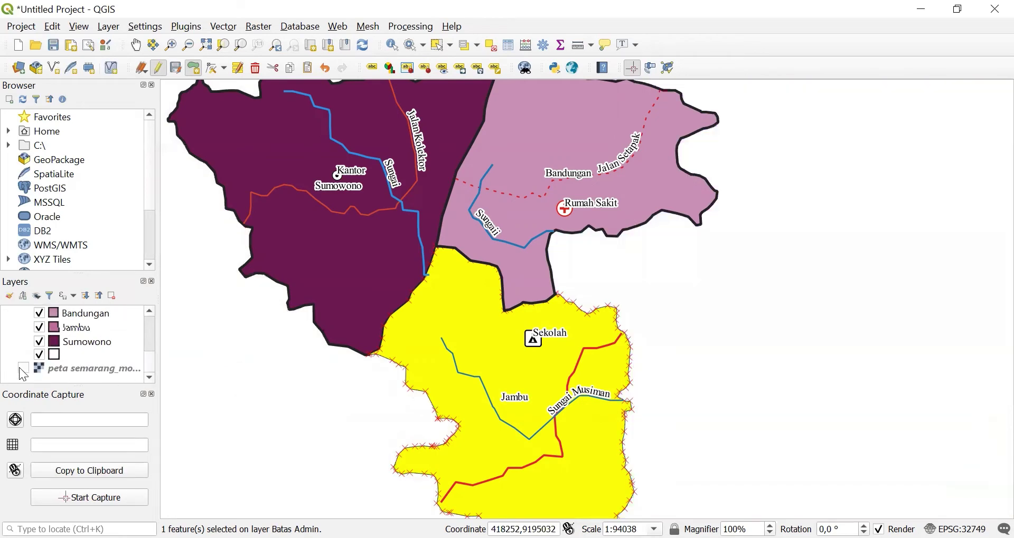
{"action": "scroll", "coordinate": [649, 282], "scroll_direction": "up", "scroll_amount": 2}
{"action": "scroll", "coordinate": [649, 281], "scroll_direction": "down", "scroll_amount": 3}
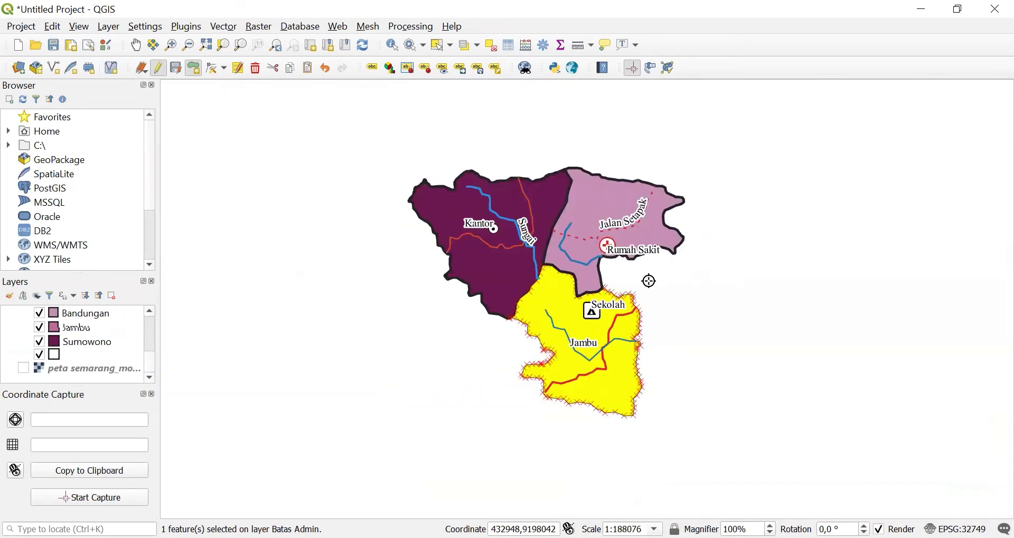
{"action": "scroll", "coordinate": [644, 282], "scroll_direction": "up", "scroll_amount": 1}
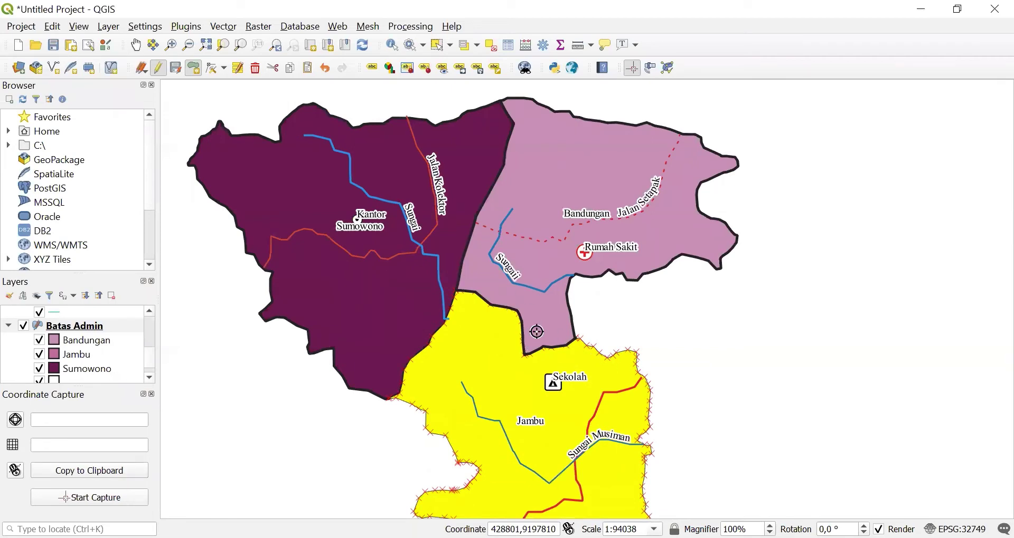
- Add the Kontur 75 shapefile from the Acara 2 folder to the map as a vector layer
{"action": "left_click", "coordinate": [19, 68]}
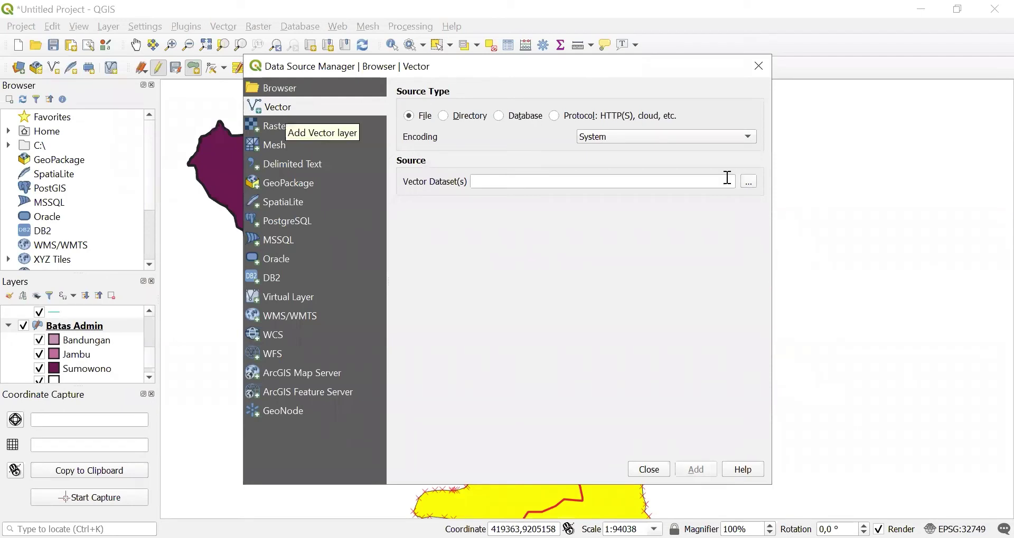
{"action": "left_click", "coordinate": [750, 182]}
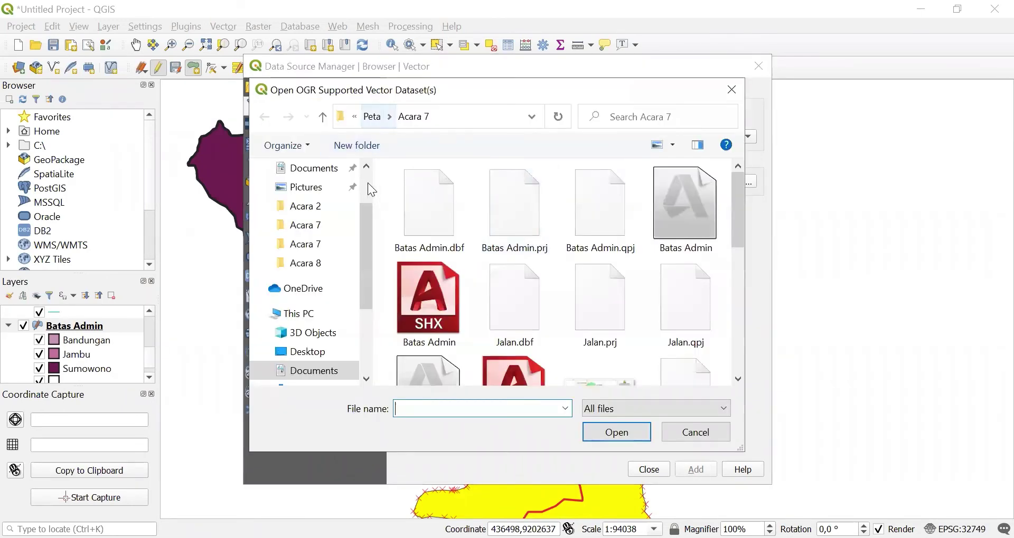
{"action": "left_click", "coordinate": [306, 206]}
{"action": "scroll", "coordinate": [546, 280], "scroll_direction": "down", "scroll_amount": 6}
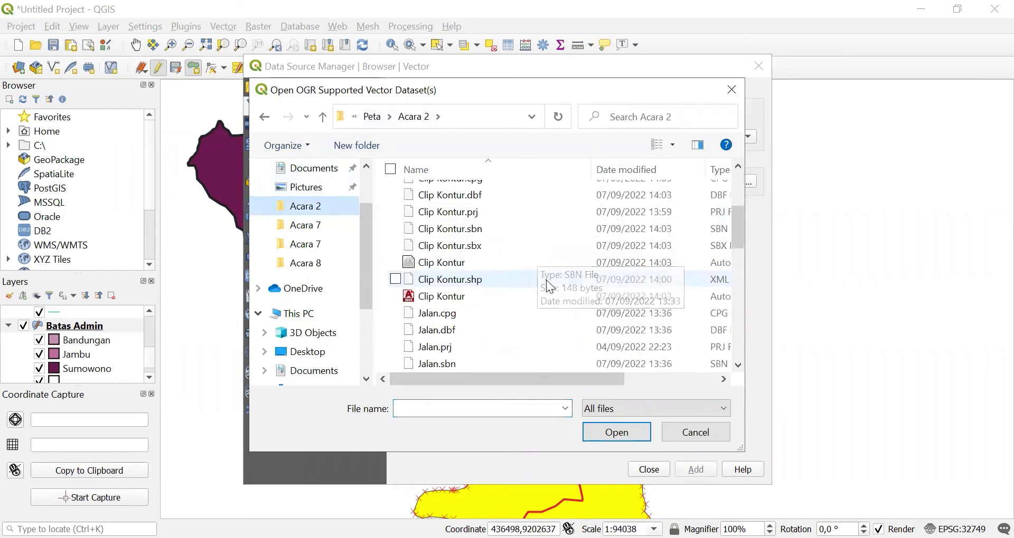
{"action": "scroll", "coordinate": [545, 286], "scroll_direction": "down", "scroll_amount": 4}
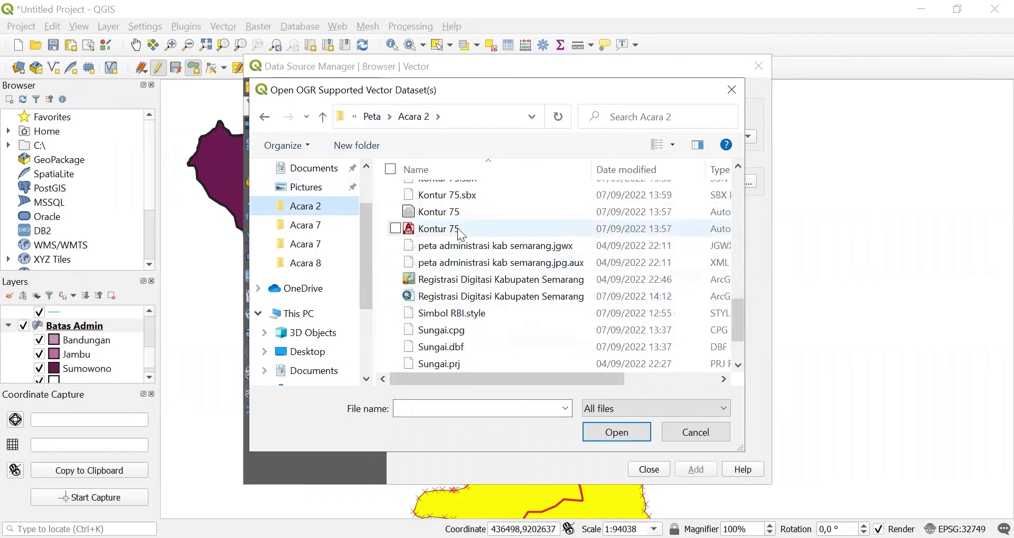
{"action": "left_click", "coordinate": [443, 211]}
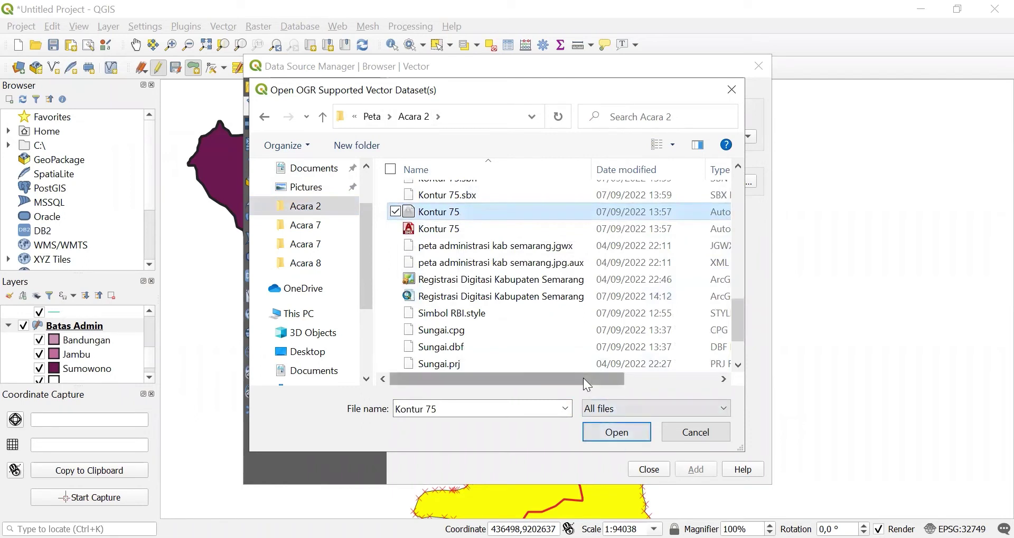
{"action": "left_click_drag", "start_coordinate": [583, 378], "coordinate": [673, 379]}
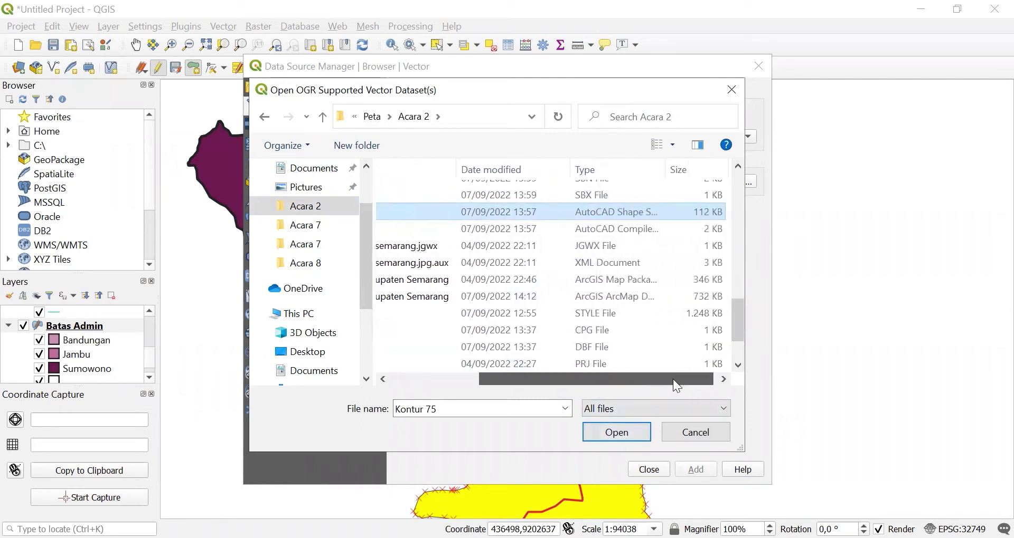
{"action": "left_click", "coordinate": [619, 437]}
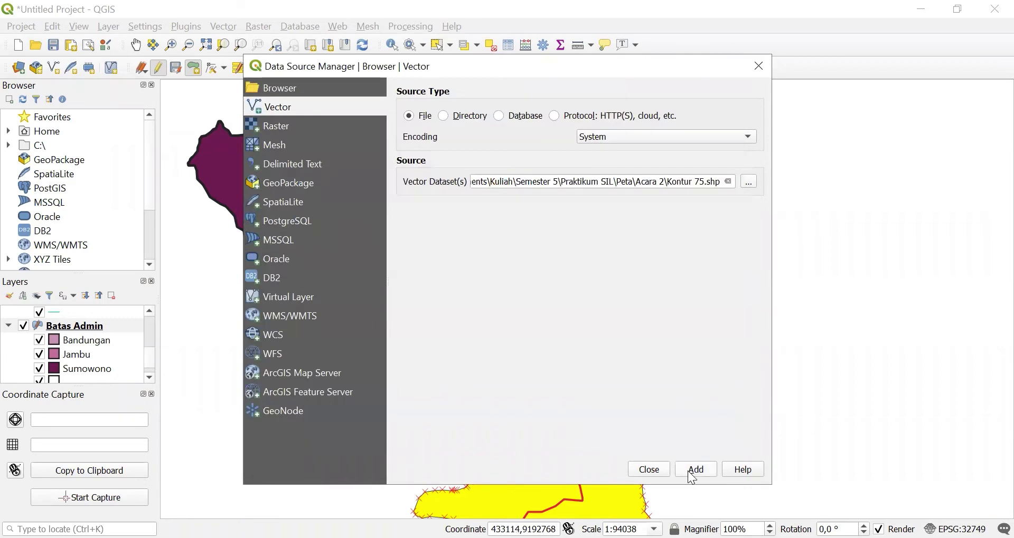
{"action": "left_click", "coordinate": [687, 472]}
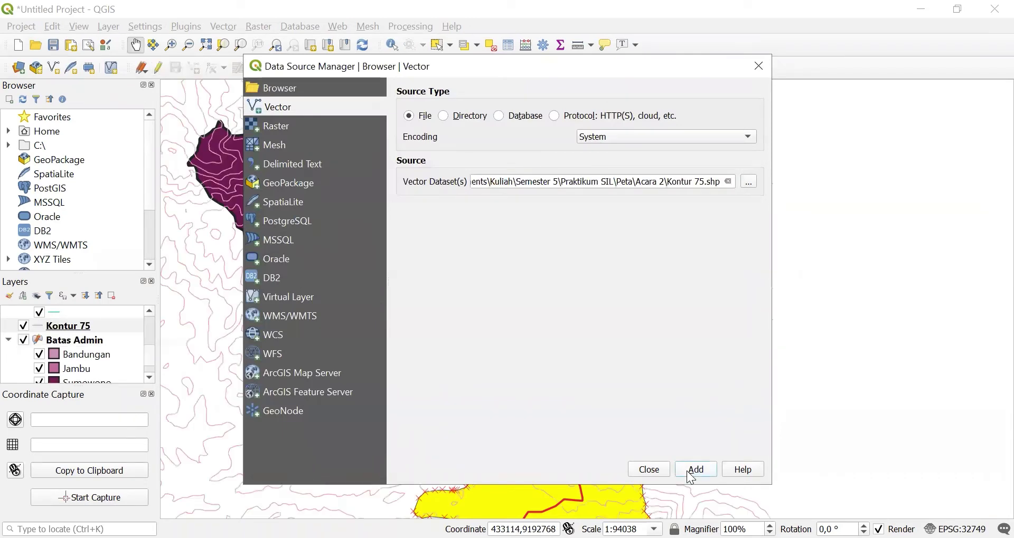
{"action": "key", "text": "Escape"}
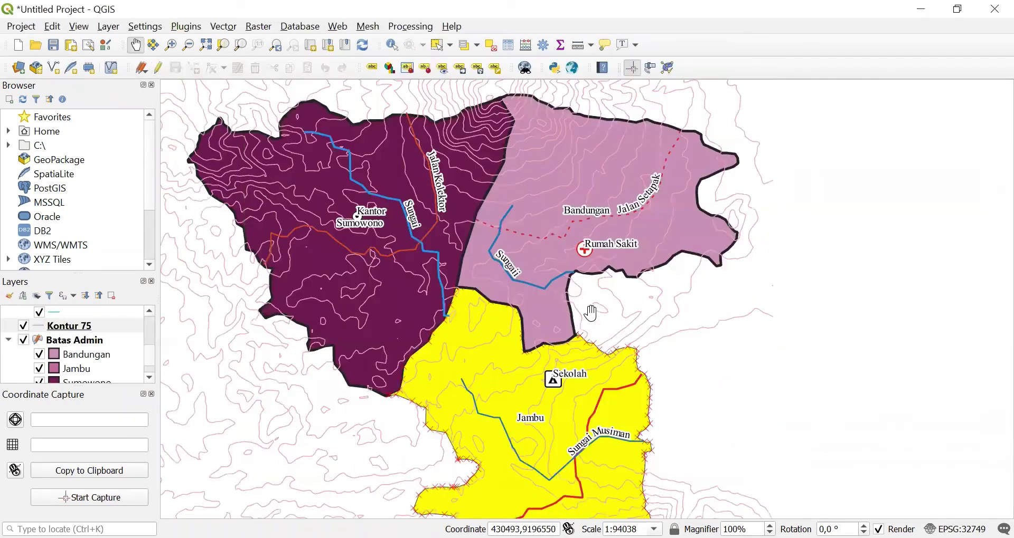
- Set up a Clip geoprocessing run with Kontur 75 as the input layer and Batas Admin as the overlay layer
{"action": "left_click_drag", "start_coordinate": [590, 372], "coordinate": [590, 379]}
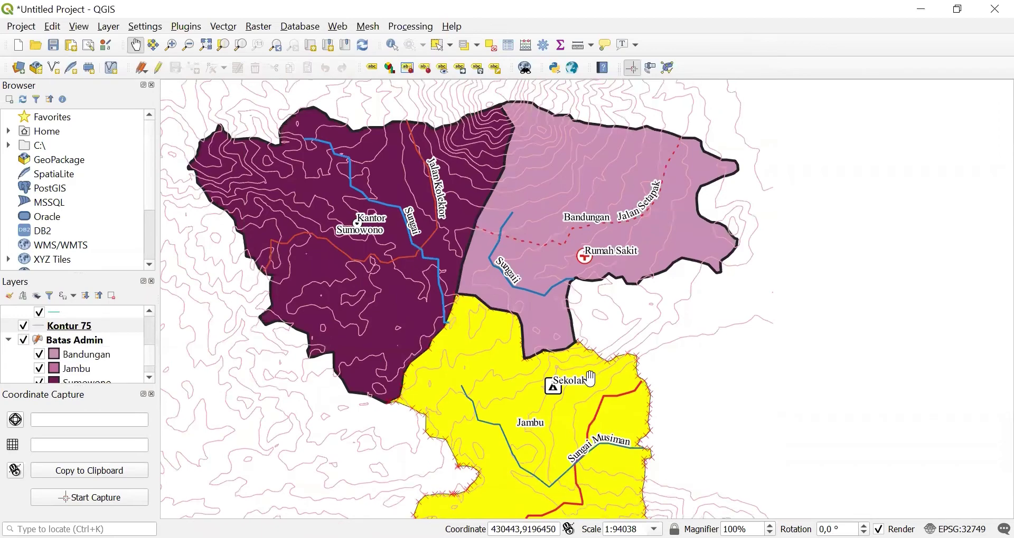
{"action": "scroll", "coordinate": [590, 379], "scroll_direction": "up", "scroll_amount": 1}
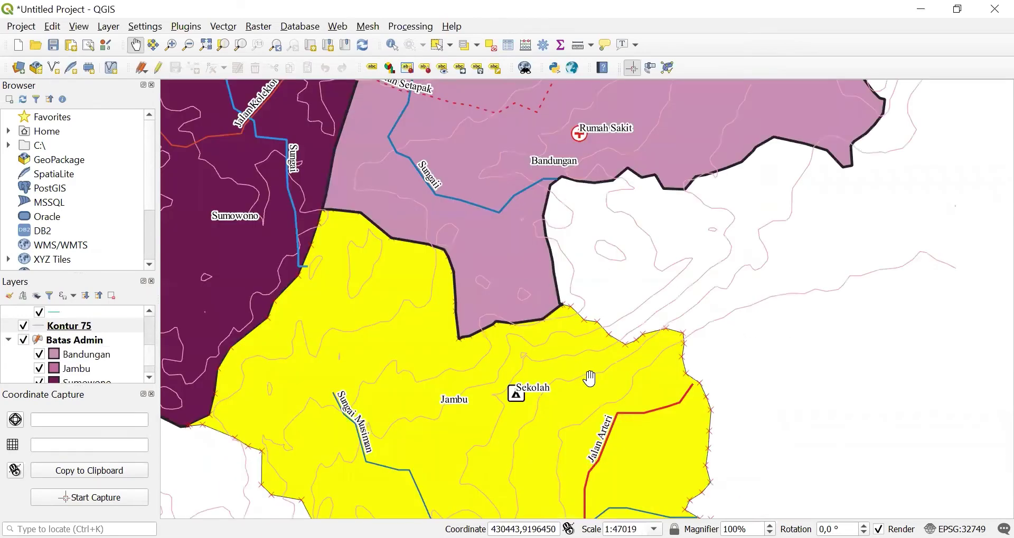
{"action": "scroll", "coordinate": [590, 379], "scroll_direction": "down", "scroll_amount": 1}
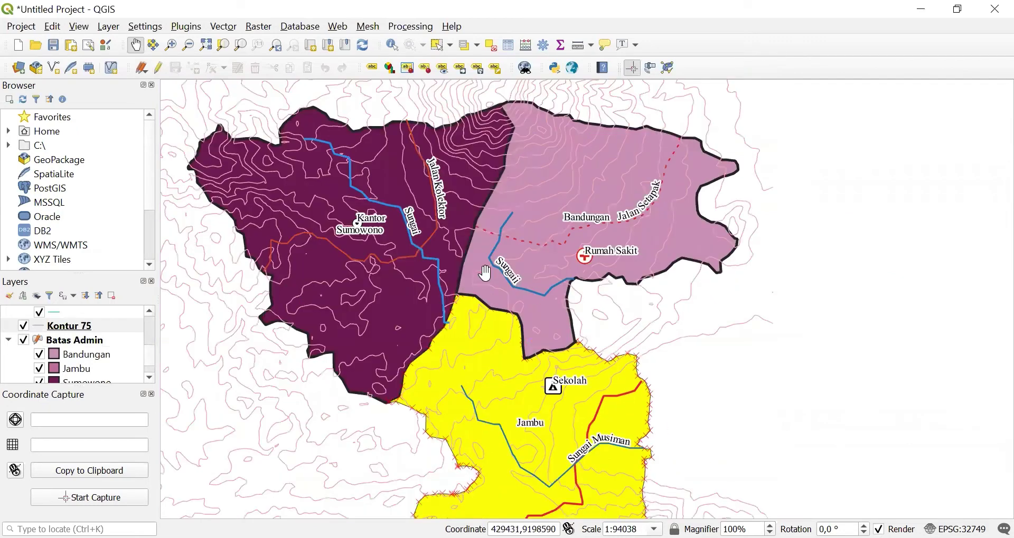
{"action": "left_click", "coordinate": [232, 27]}
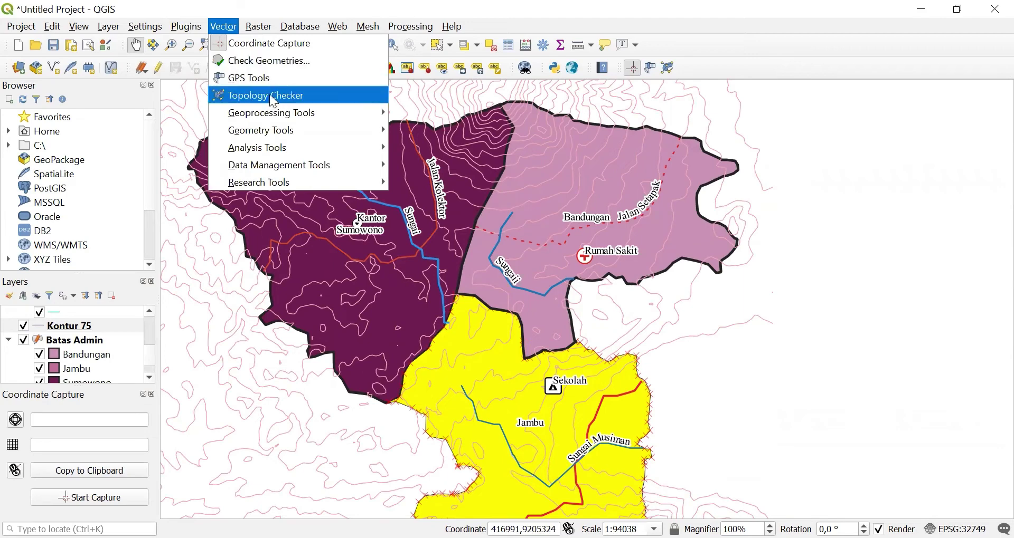
{"action": "mouse_move", "coordinate": [279, 110]}
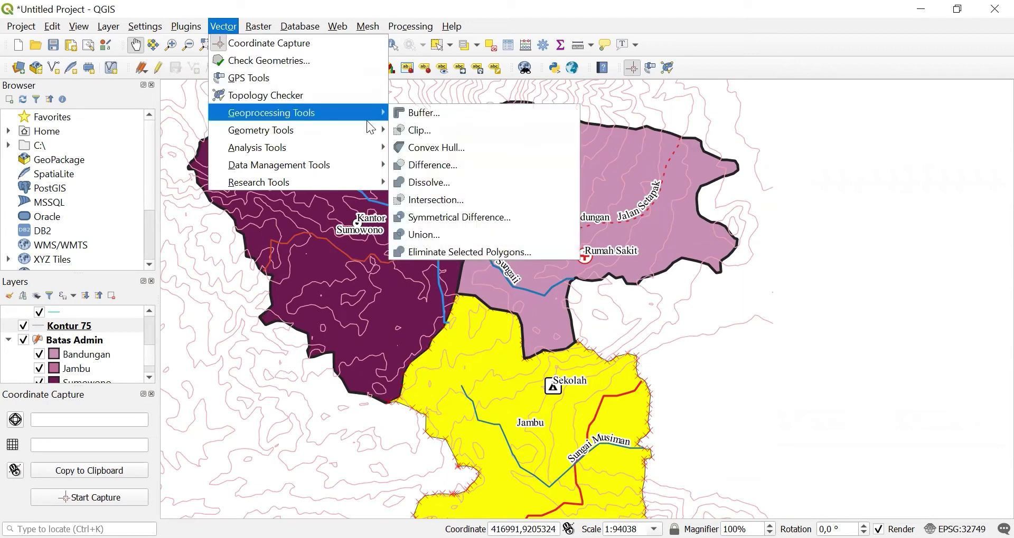
{"action": "left_click", "coordinate": [444, 125]}
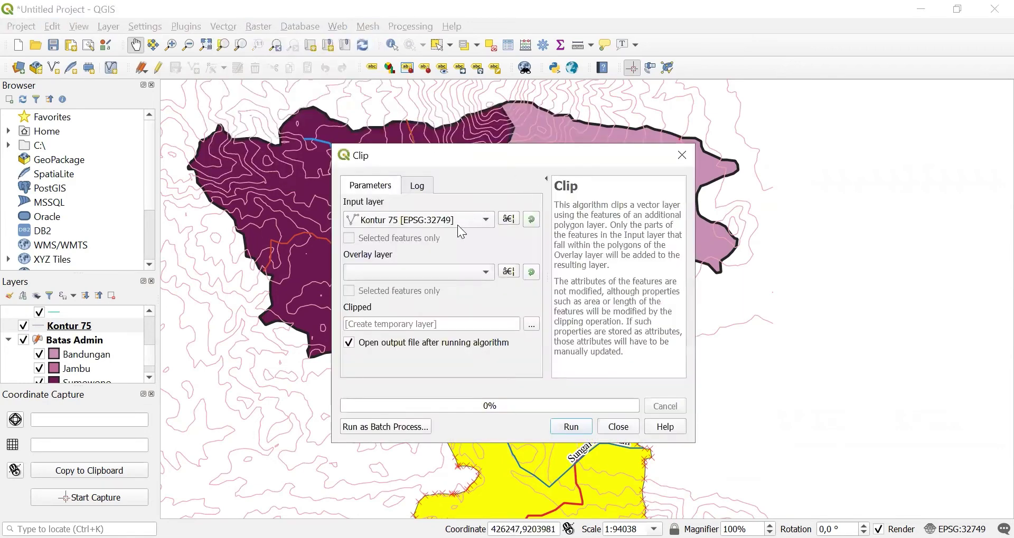
{"action": "left_click", "coordinate": [478, 219]}
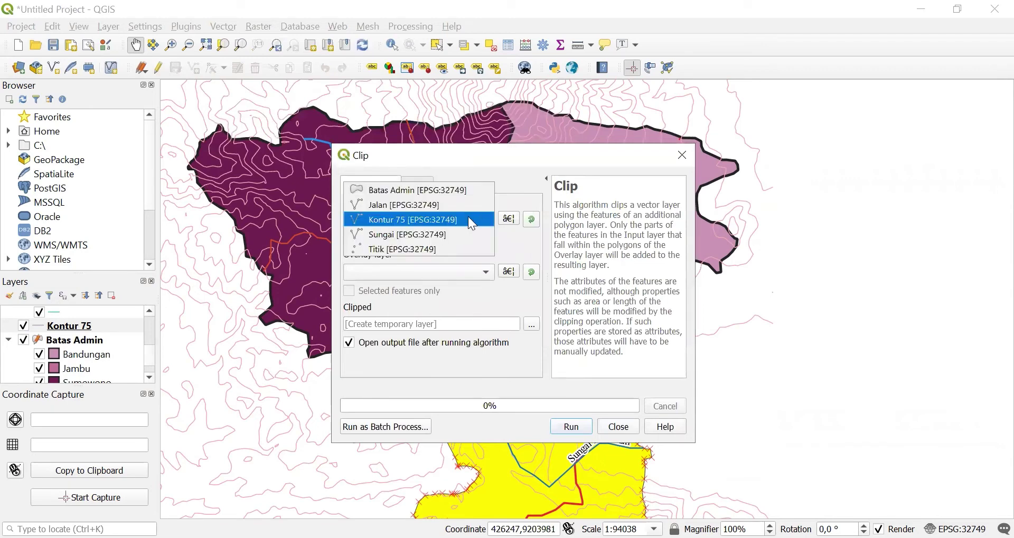
{"action": "left_click", "coordinate": [467, 217]}
{"action": "left_click", "coordinate": [471, 273]}
{"action": "left_click", "coordinate": [459, 273]}
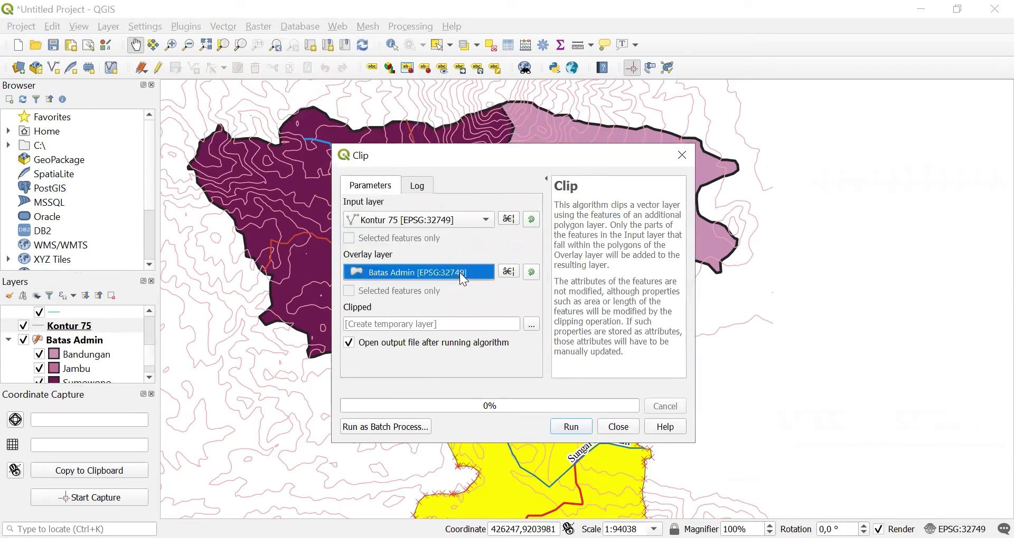
- Set the clipped output to be saved as a GeoPackage file named Klip Kontur in the Acara 7 folder
{"action": "left_click", "coordinate": [533, 324]}
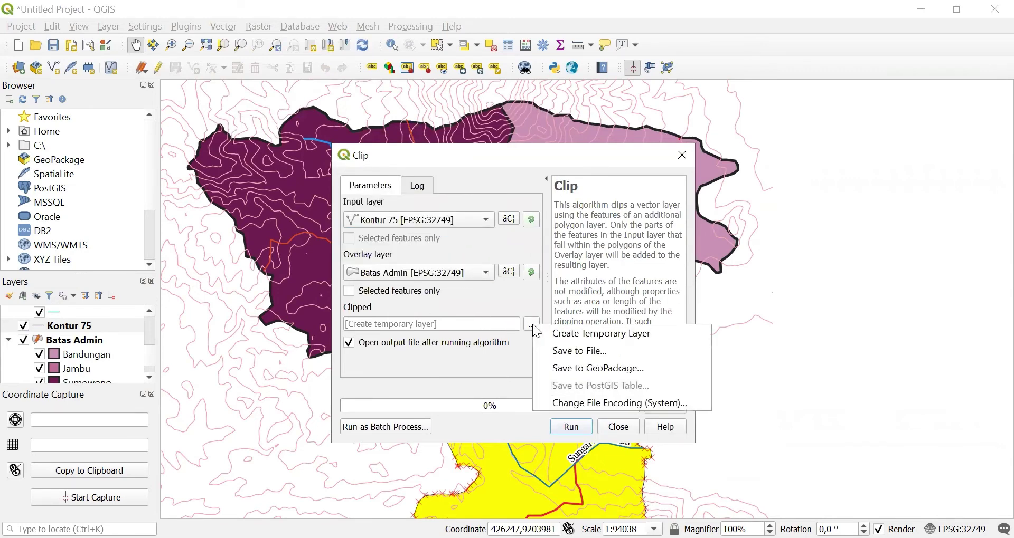
{"action": "left_click", "coordinate": [549, 351]}
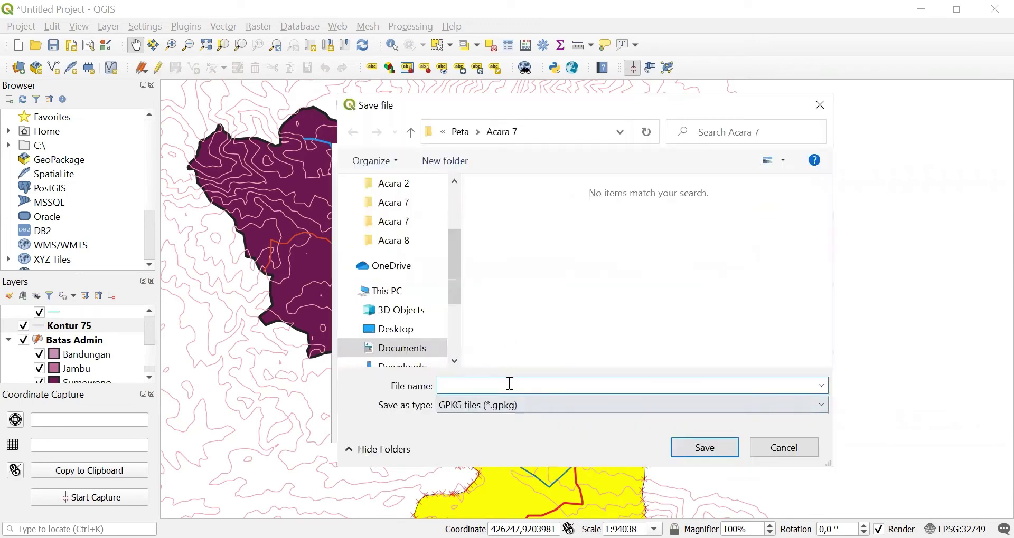
{"action": "type", "text": "Klip Kontur"}
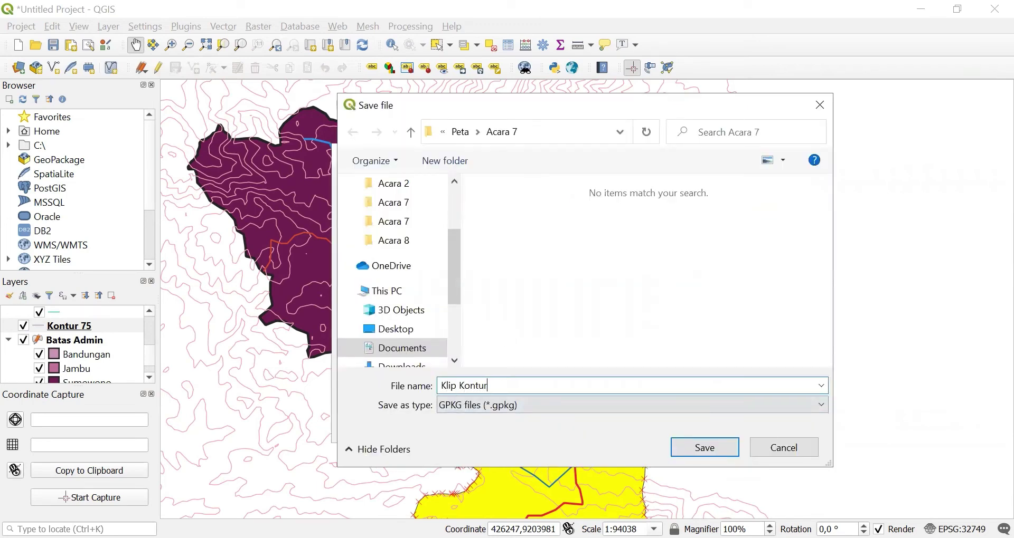
{"action": "left_click", "coordinate": [696, 449]}
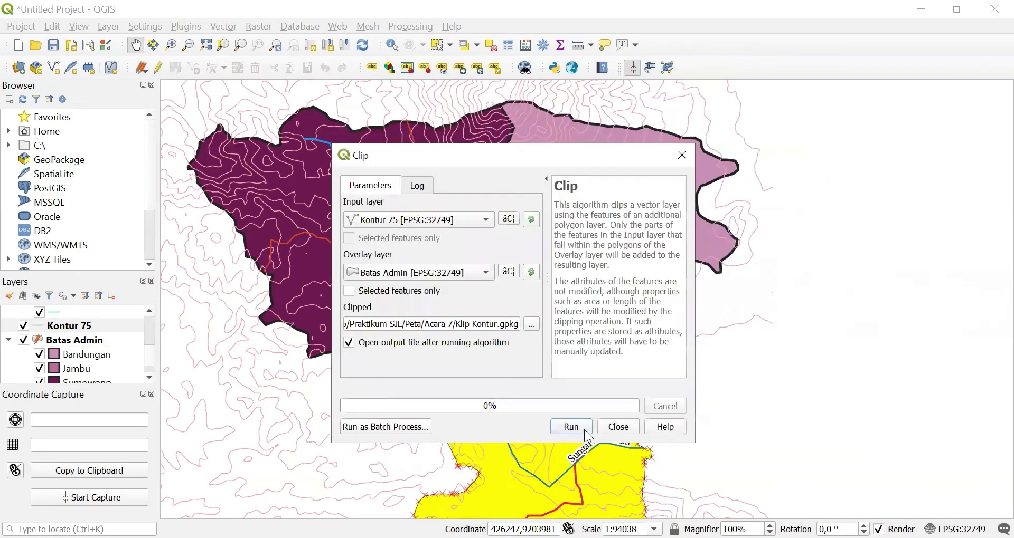
- Run the clip, close the tool, and hide the original Kontur 75 layer
{"action": "left_click", "coordinate": [585, 431]}
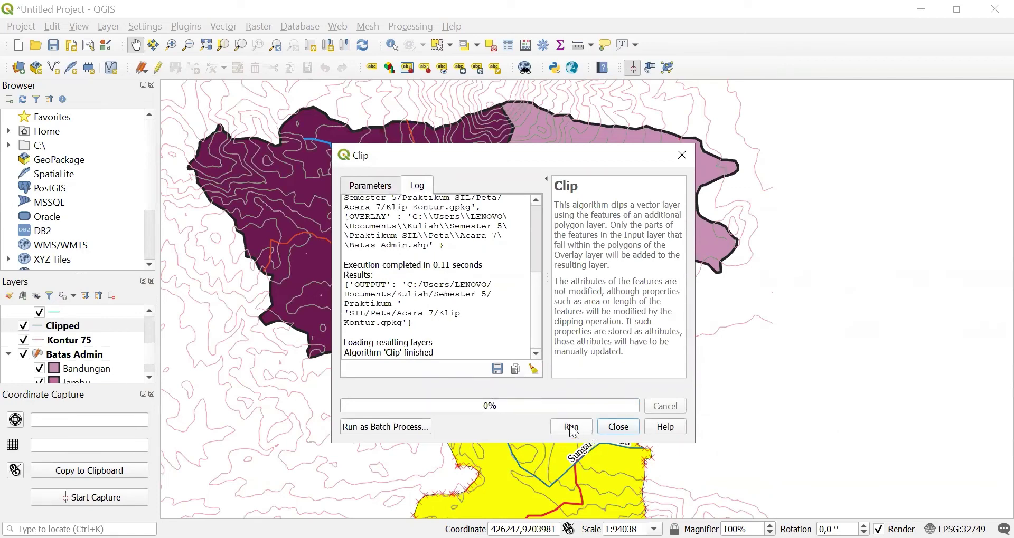
{"action": "left_click", "coordinate": [570, 426]}
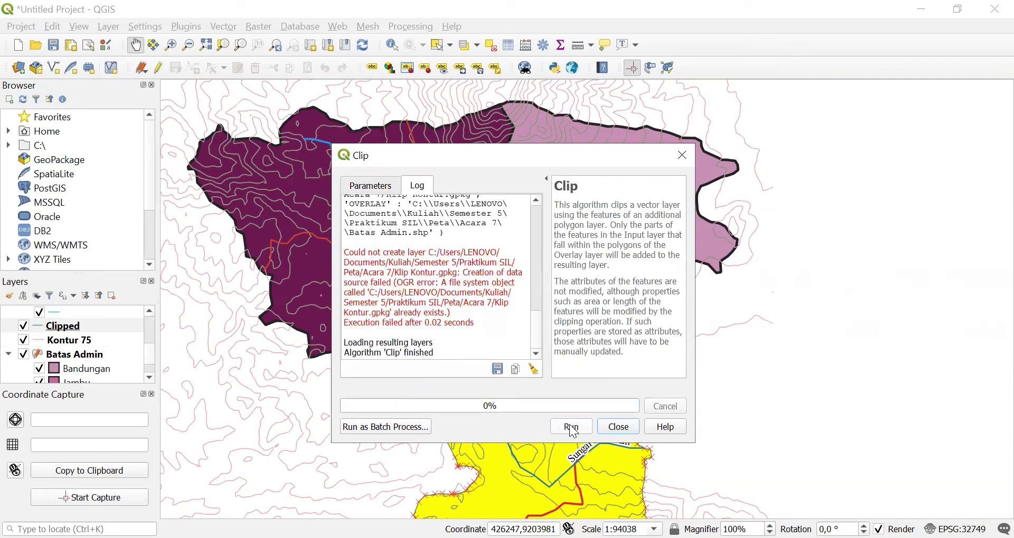
{"action": "left_click", "coordinate": [617, 427]}
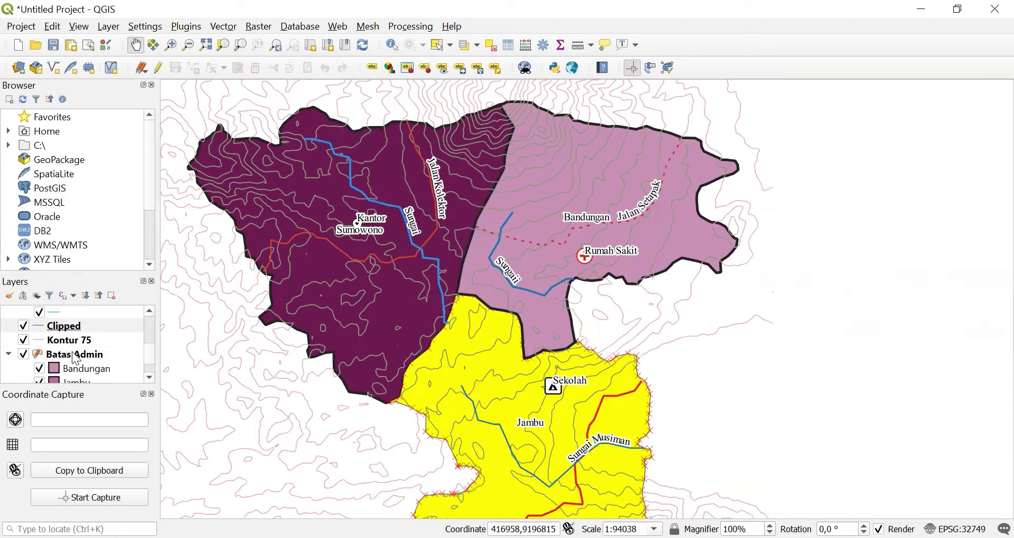
{"action": "left_click", "coordinate": [23, 340]}
{"action": "left_click_drag", "start_coordinate": [587, 423], "coordinate": [583, 418]}
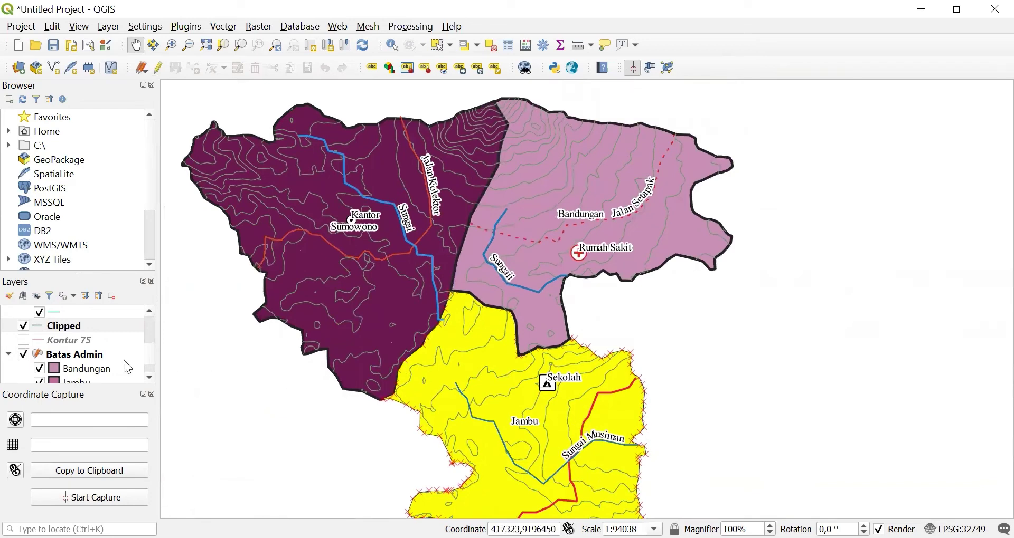
- Open the attribute table of the Clipped contour layer and turn on editing for it
{"action": "left_click", "coordinate": [58, 328]}
{"action": "right_click", "coordinate": [59, 332]}
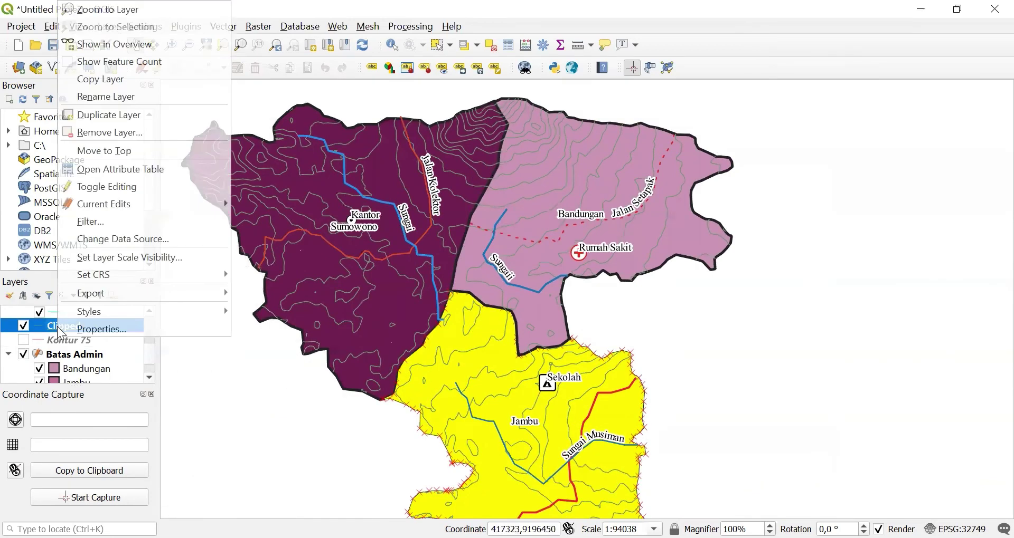
{"action": "left_click", "coordinate": [137, 176]}
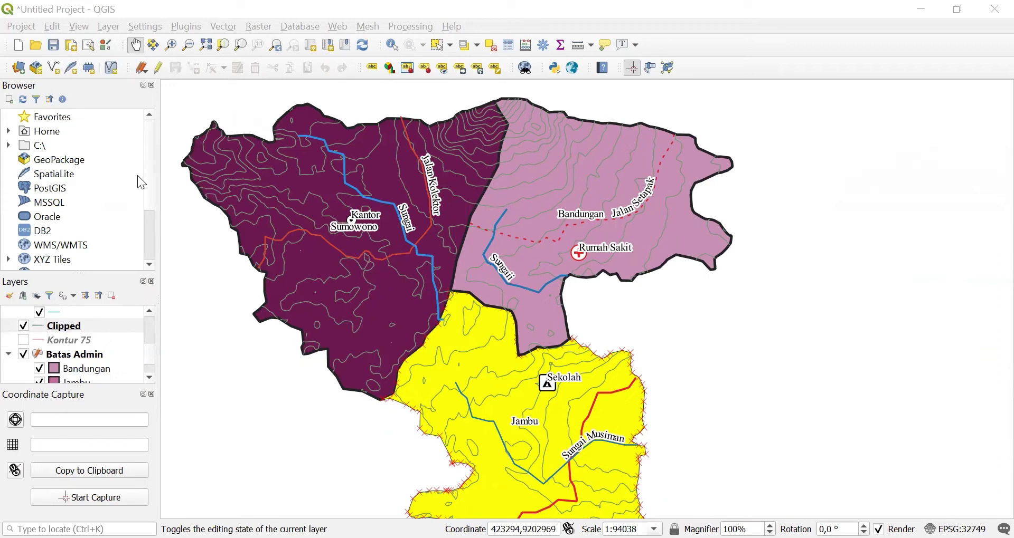
{"action": "key", "text": "ctrl+e"}
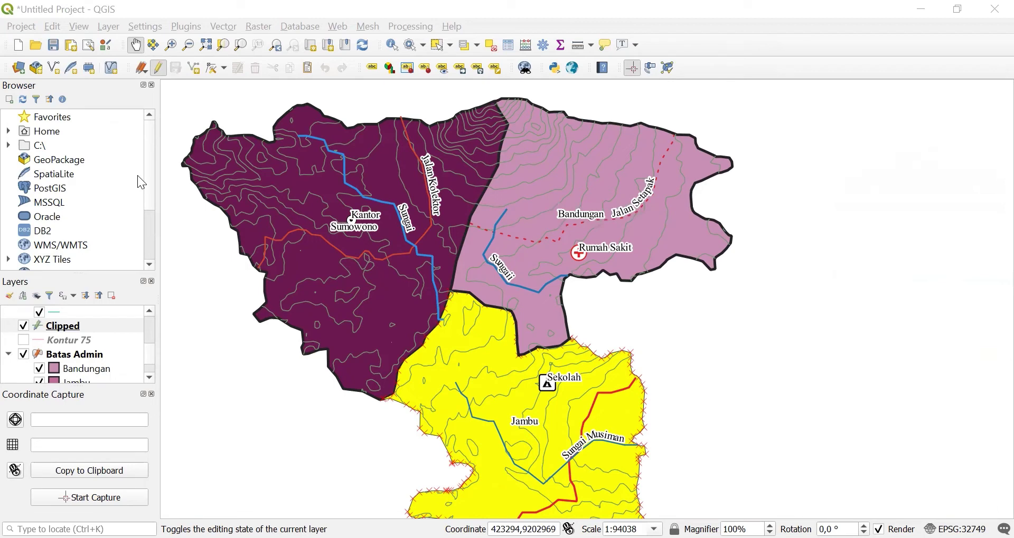
{"action": "key", "text": "ctrl+v"}
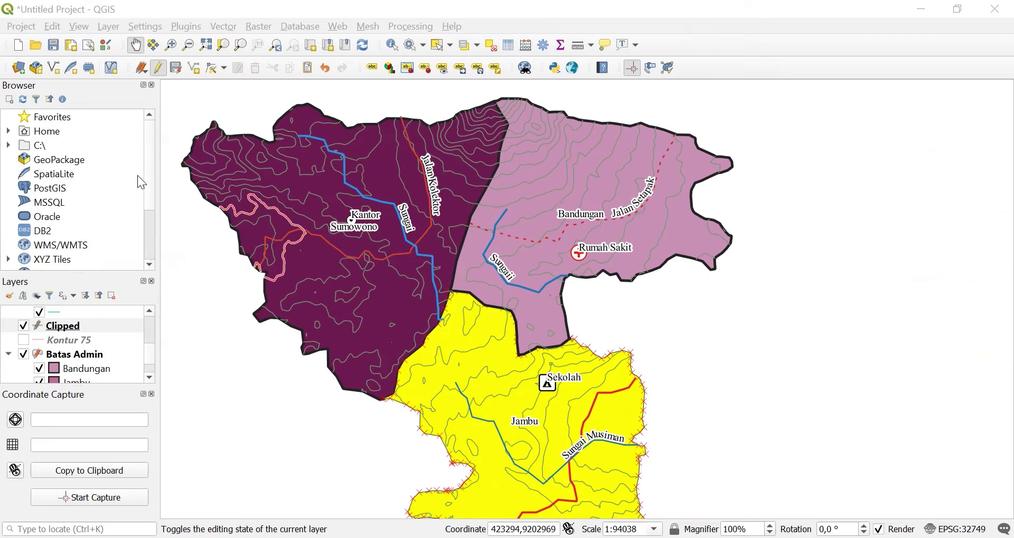
- Start a selection by expression on the Clipped layer and insert the ELEVATION field into the expression
{"action": "key", "text": "ctrl+F3"}
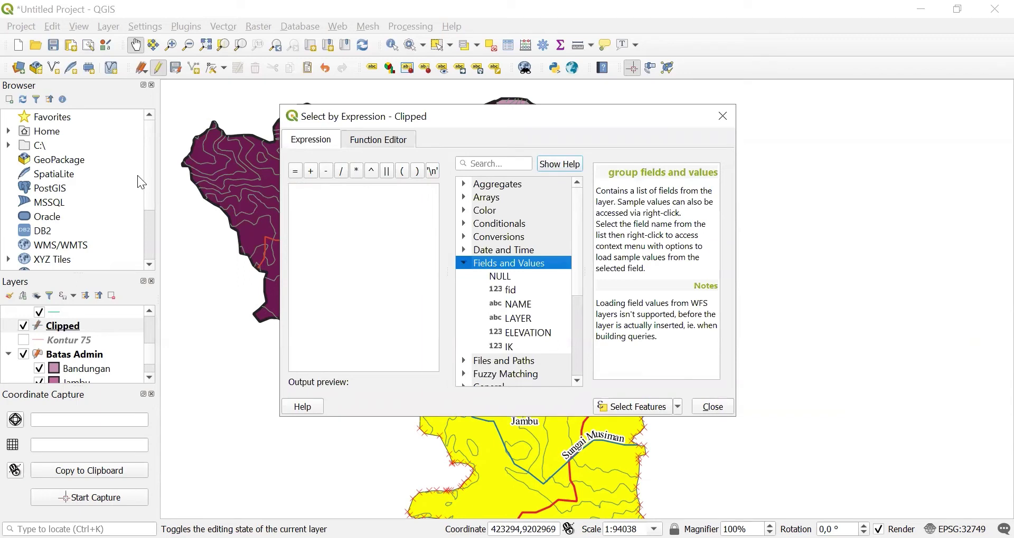
{"action": "key", "text": "Down"}
{"action": "key", "text": "Down"}
{"action": "key", "text": "Down"}
{"action": "key", "text": "Down"}
{"action": "key", "text": "Down"}
{"action": "key", "text": "Return"}
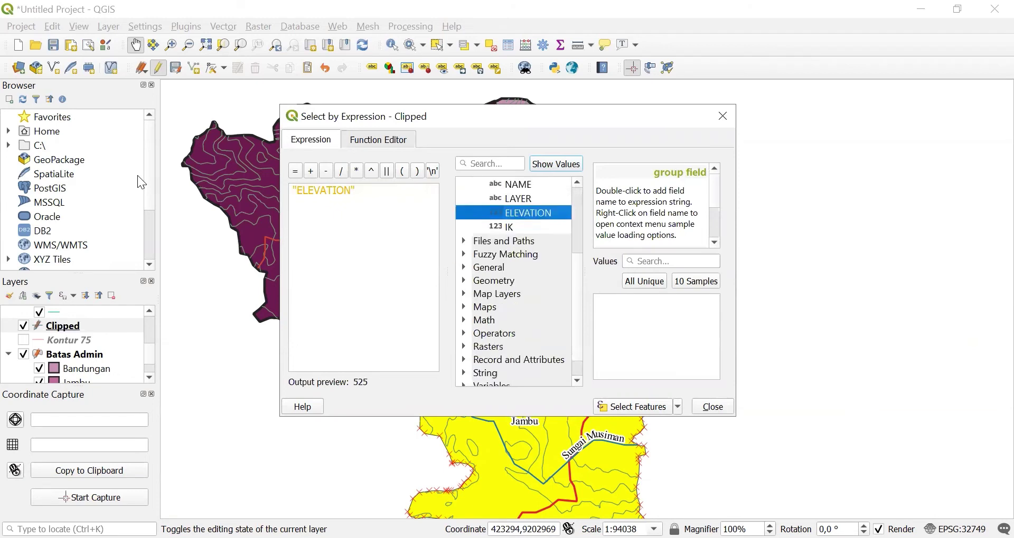
- Complete the expression as "ELEVATION" % 75 using the remainder operator and select the matching features
{"action": "key", "text": "Down"}
{"action": "key", "text": "Down"}
{"action": "key", "text": "Down"}
{"action": "key", "text": "Down"}
{"action": "key", "text": "Down"}
{"action": "key", "text": "Down"}
{"action": "key", "text": "Down"}
{"action": "key", "text": "Down"}
{"action": "key", "text": "Down"}
{"action": "key", "text": "Right"}
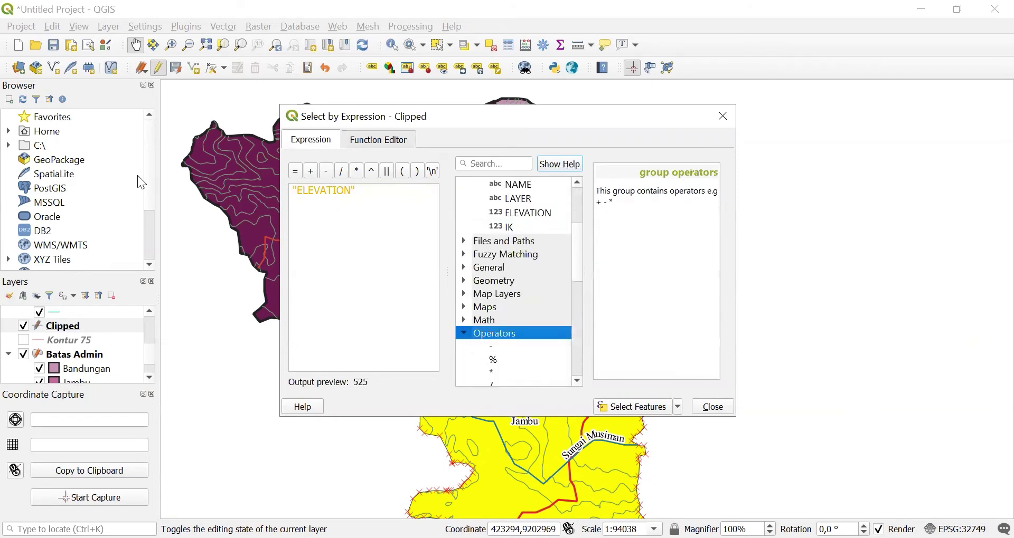
{"action": "key", "text": "Down"}
{"action": "key", "text": "Down"}
{"action": "key", "text": "Return"}
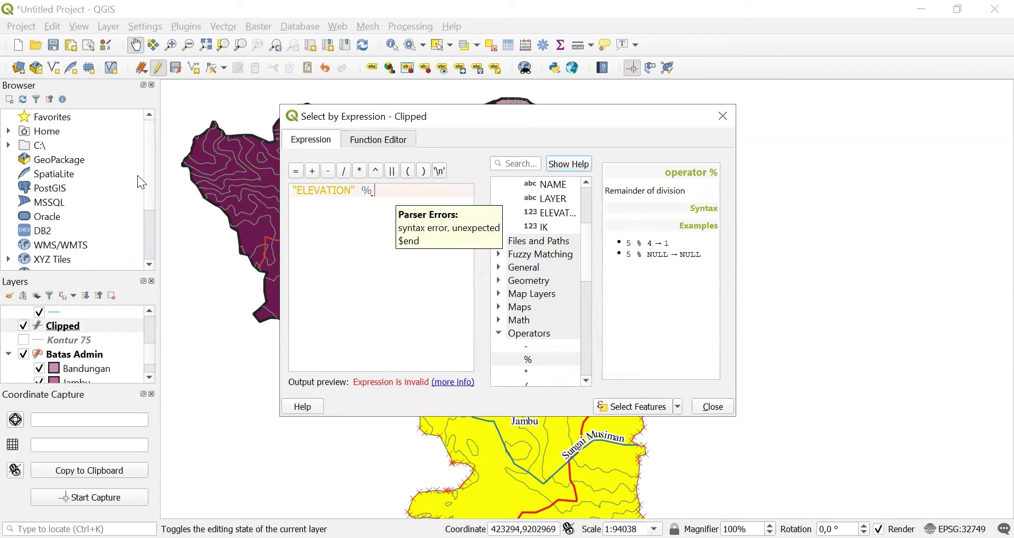
{"action": "type", "text": "75"}
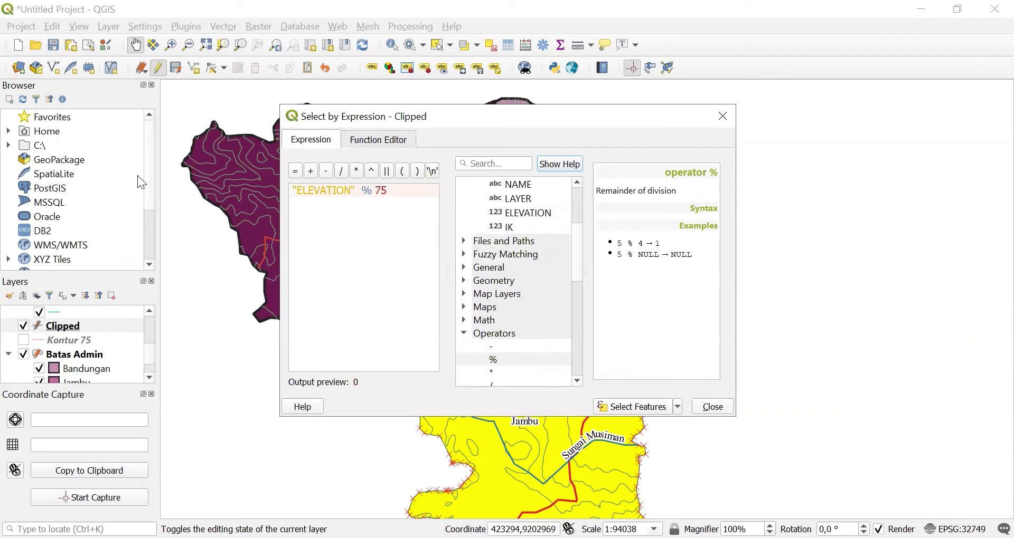
{"action": "key", "text": "Return"}
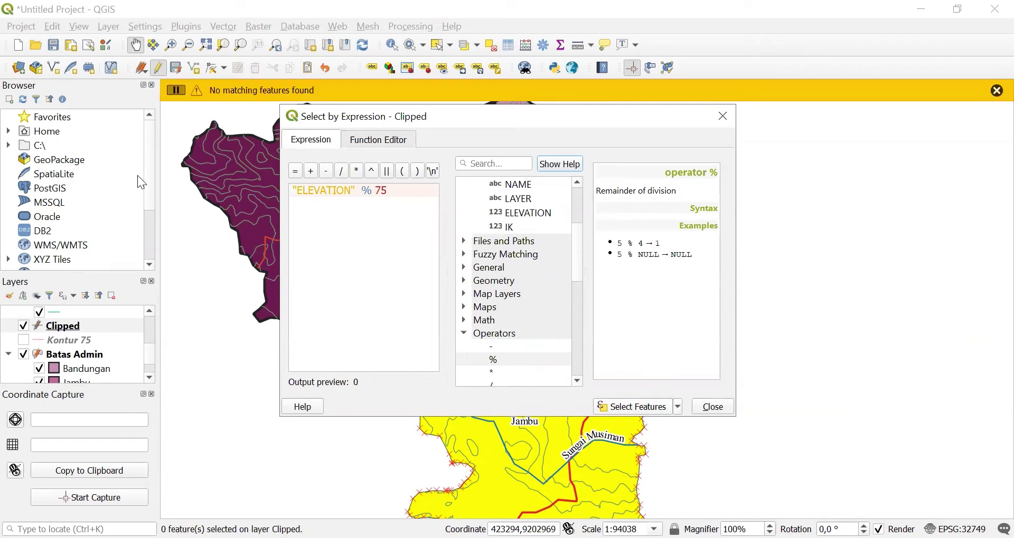
- Change the selection expression to "ELEVATION" % 50, select the matching contours in the Clipped layer, and close the expression dialog
{"action": "key", "text": "alt+Down"}
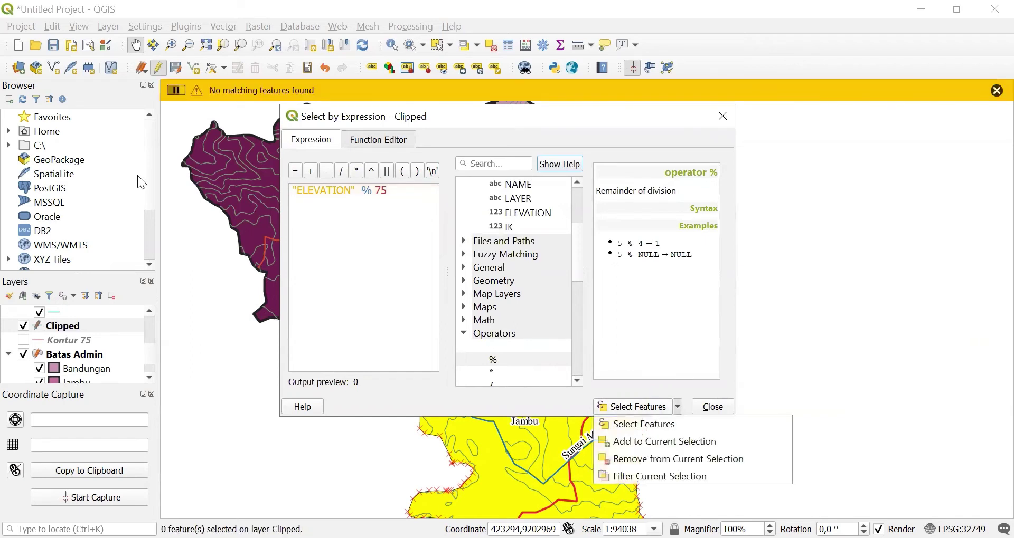
{"action": "key", "text": "Down"}
{"action": "key", "text": "Escape"}
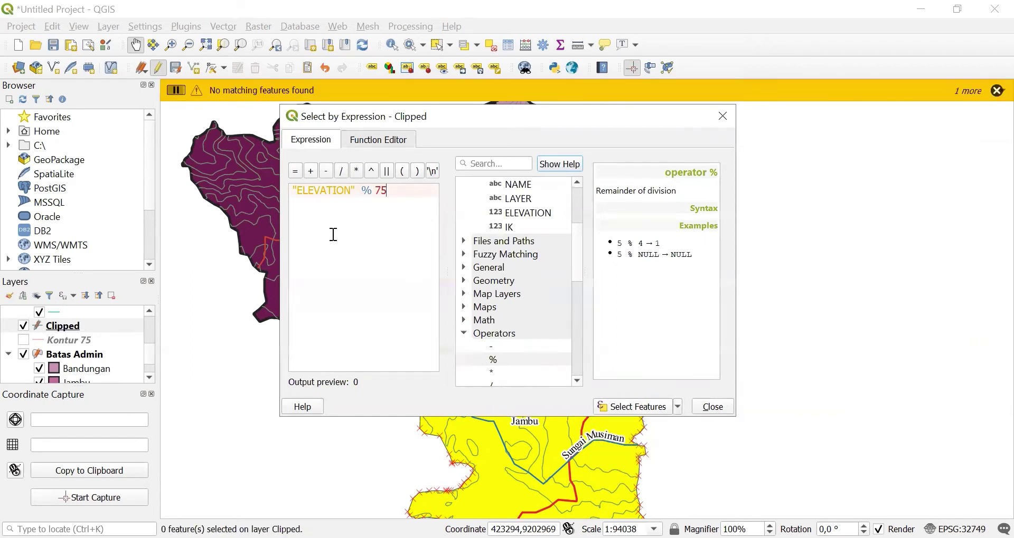
{"action": "key", "text": "BackSpace"}
{"action": "key", "text": "BackSpace"}
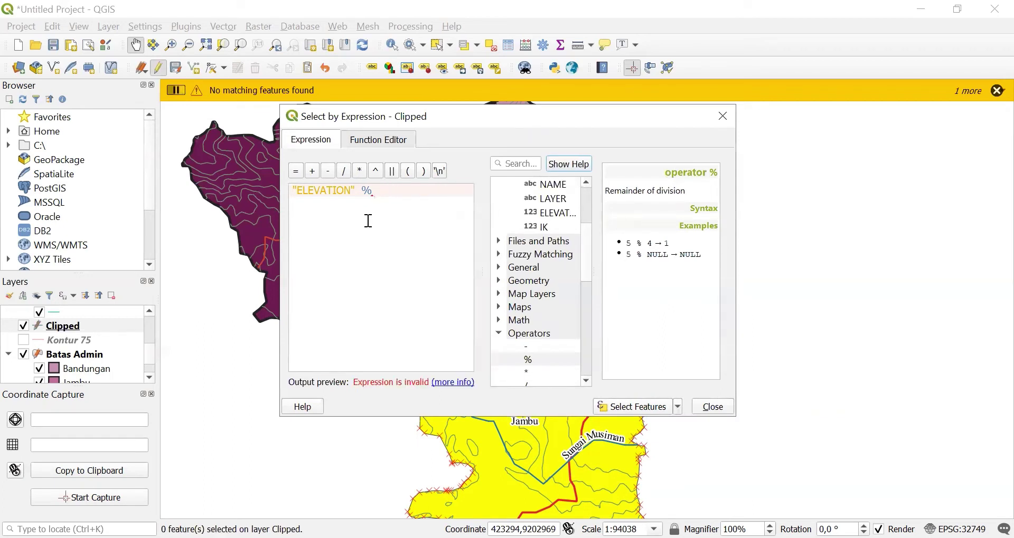
{"action": "type", "text": "50"}
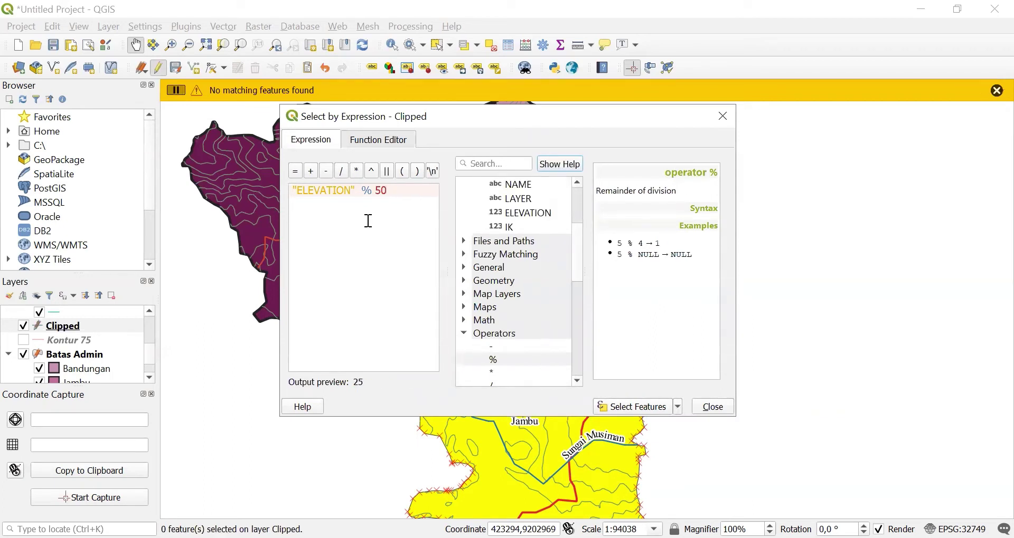
{"action": "key", "text": "Return"}
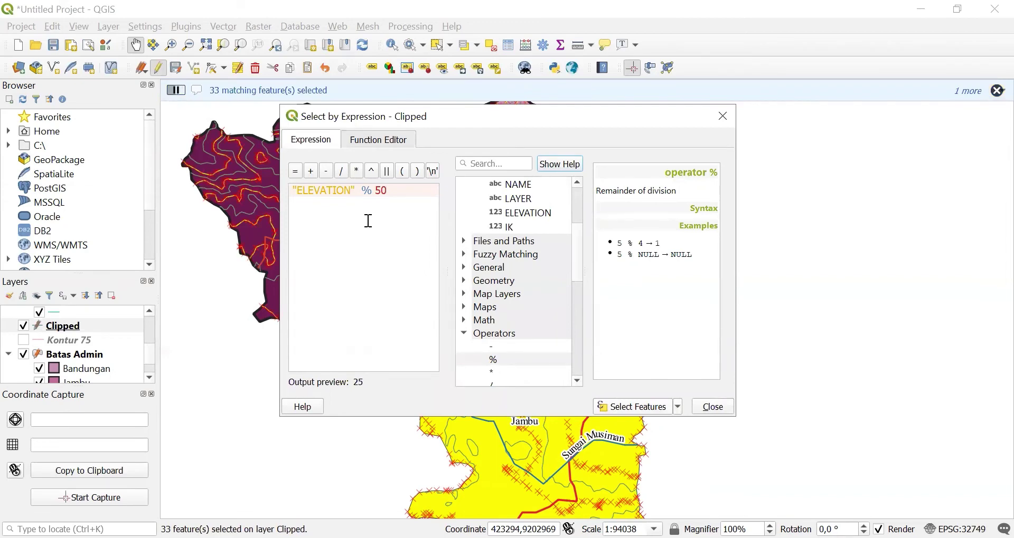
{"action": "key", "text": "Escape"}
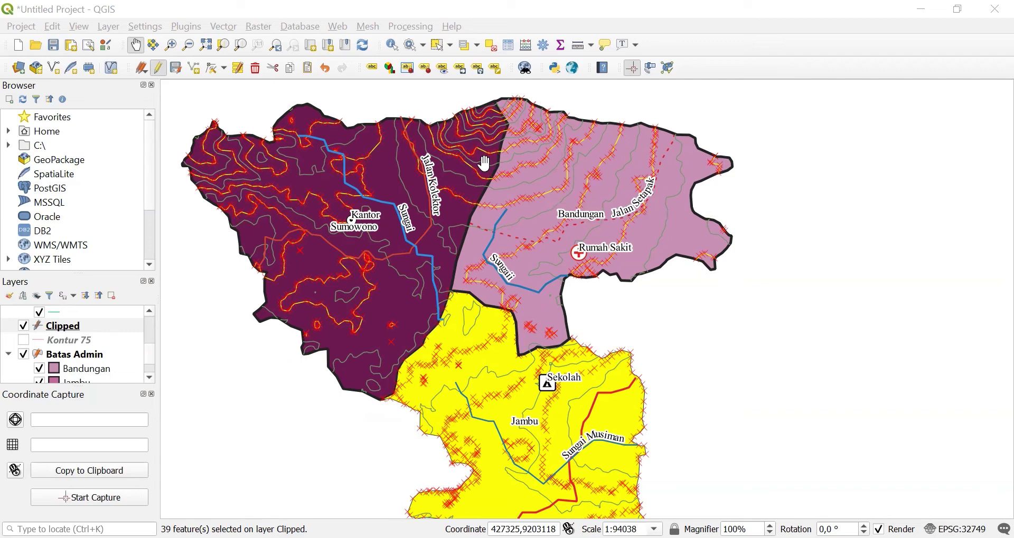
- Deselect all contour features of the Clipped layer and return to the map
{"action": "key", "text": "ctrl+shift+a"}
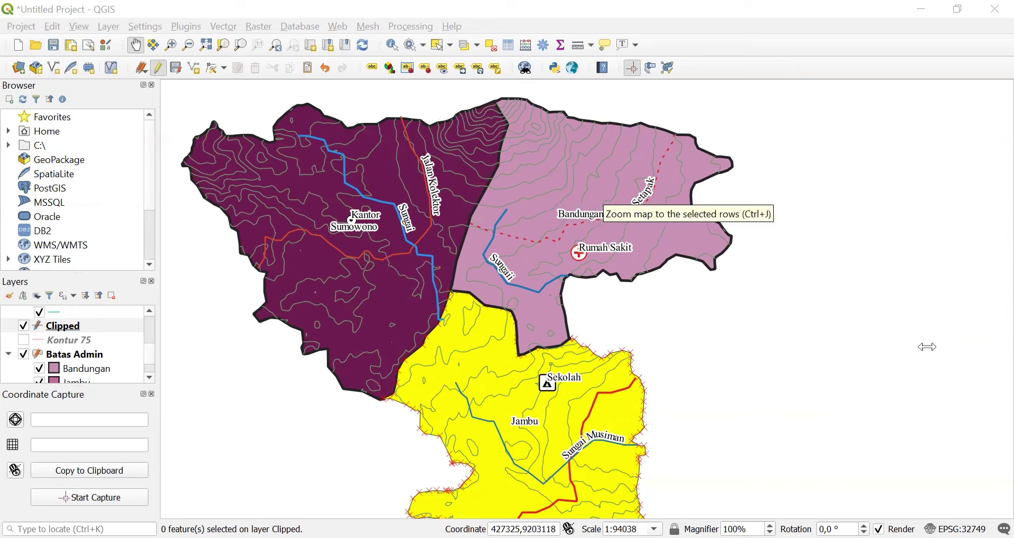
{"action": "left_click", "coordinate": [425, 294]}
{"action": "scroll", "coordinate": [425, 294], "scroll_direction": "down", "scroll_amount": 1}
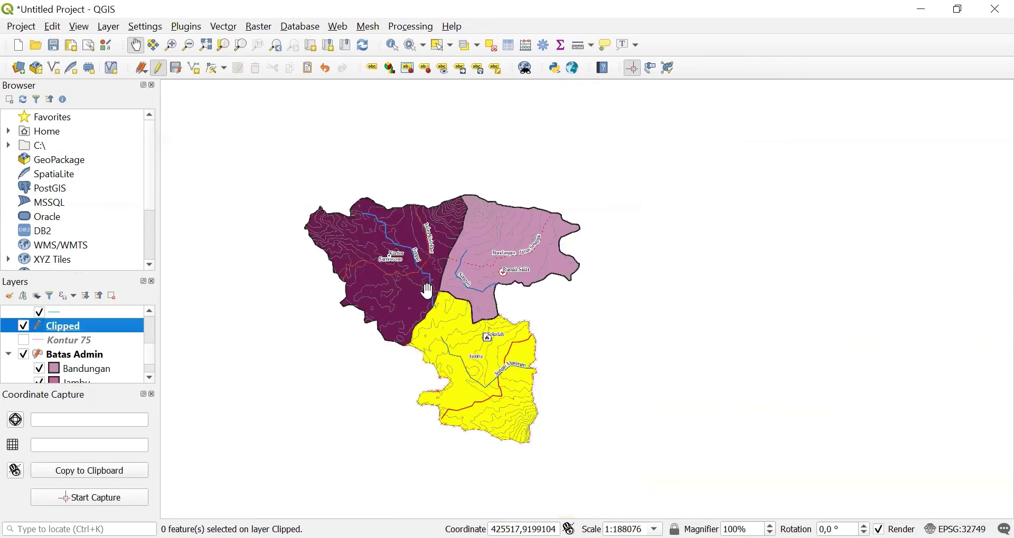
{"action": "scroll", "coordinate": [427, 292], "scroll_direction": "up", "scroll_amount": 1}
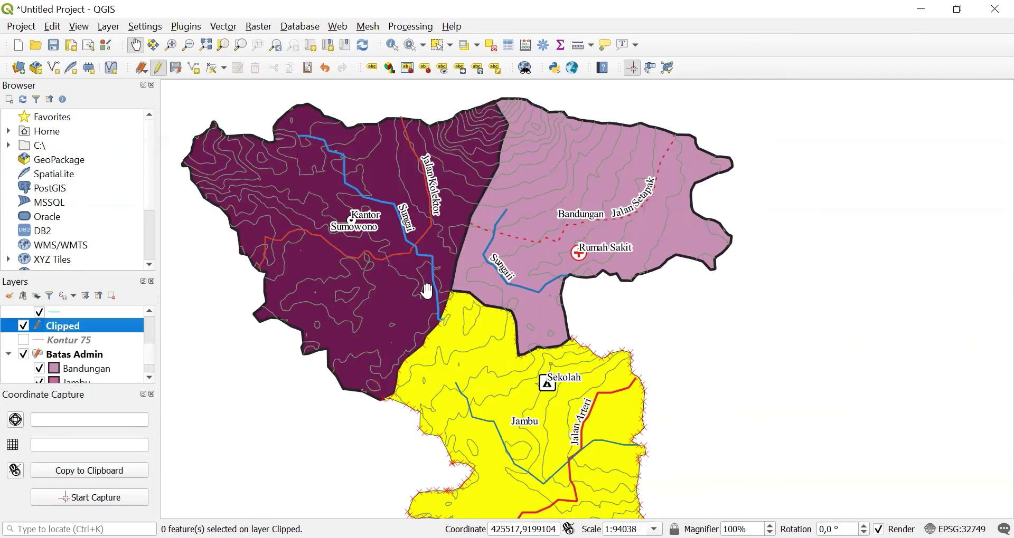
- Set the Clipped layer's symbology to Categorized on the IK column and classify its values
{"action": "right_click", "coordinate": [45, 327]}
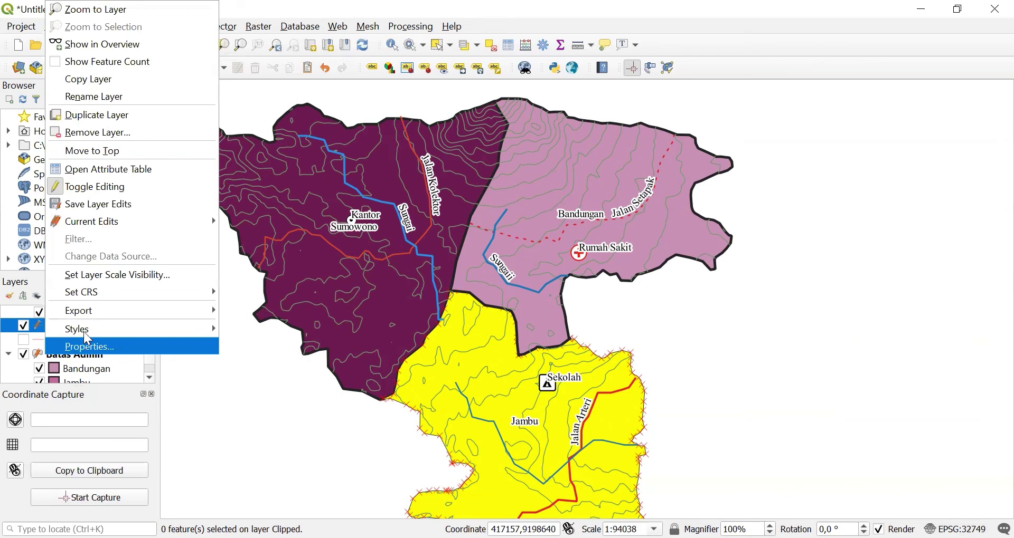
{"action": "left_click", "coordinate": [85, 341]}
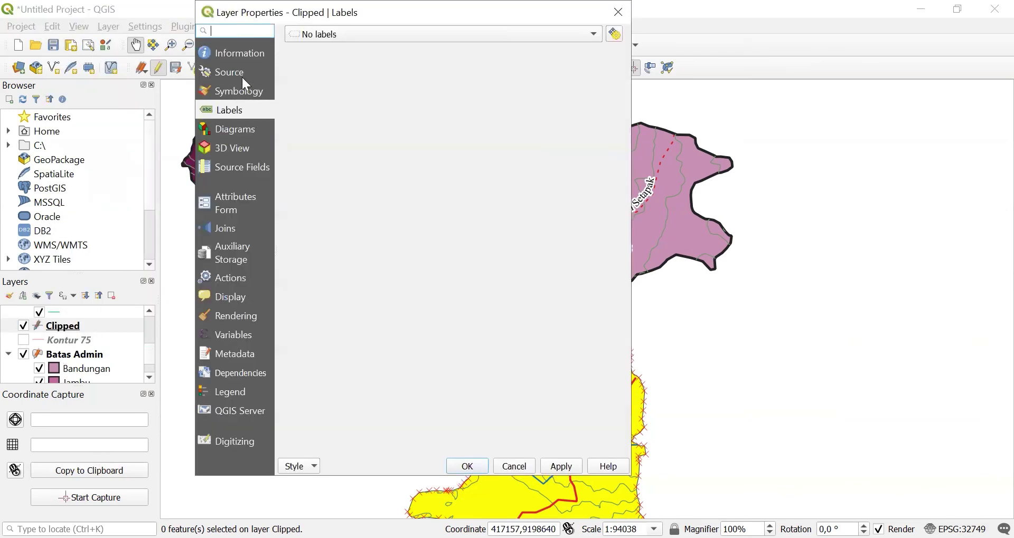
{"action": "left_click", "coordinate": [244, 93]}
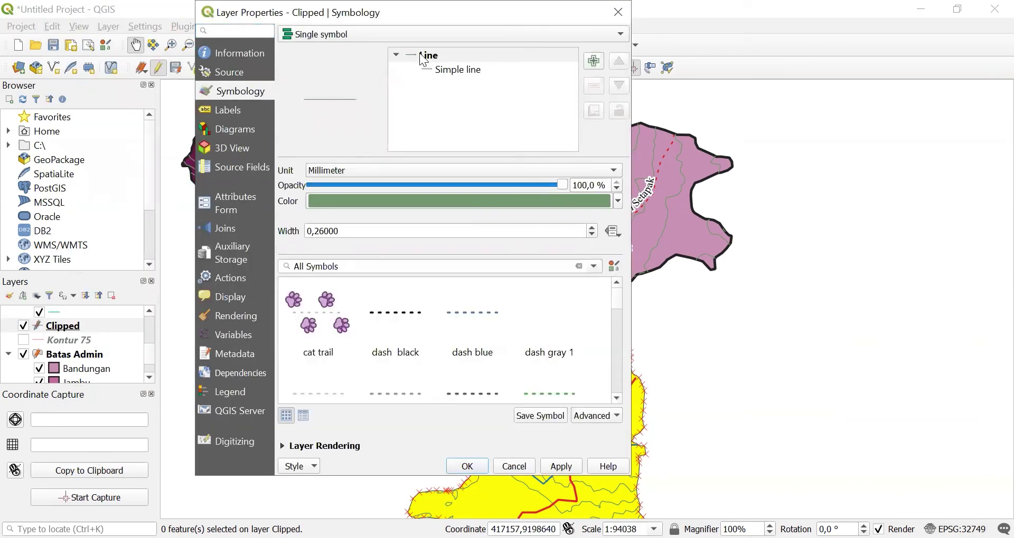
{"action": "left_click", "coordinate": [319, 35]}
{"action": "left_click", "coordinate": [336, 56]}
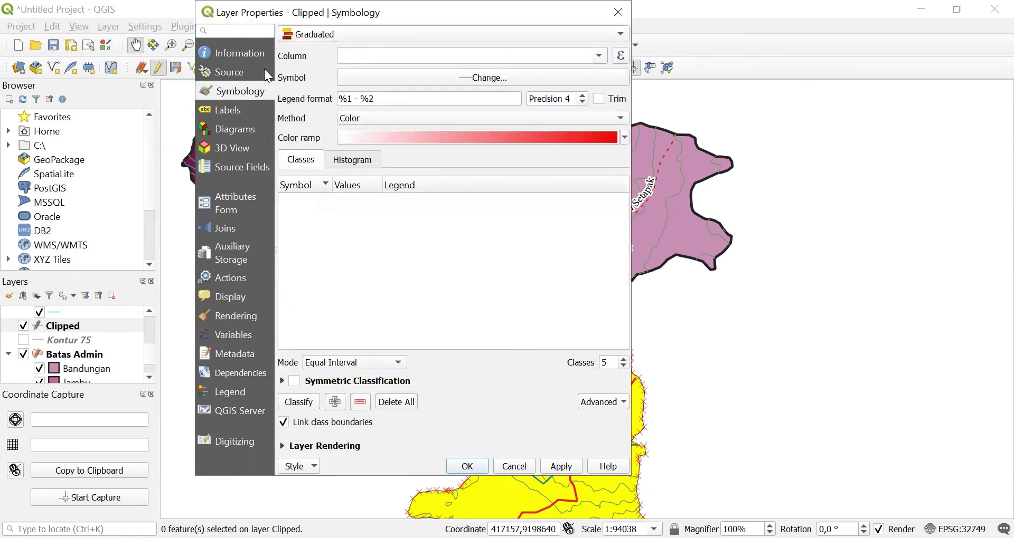
{"action": "left_click", "coordinate": [328, 35]}
{"action": "left_click", "coordinate": [393, 40]}
{"action": "left_click", "coordinate": [518, 61]}
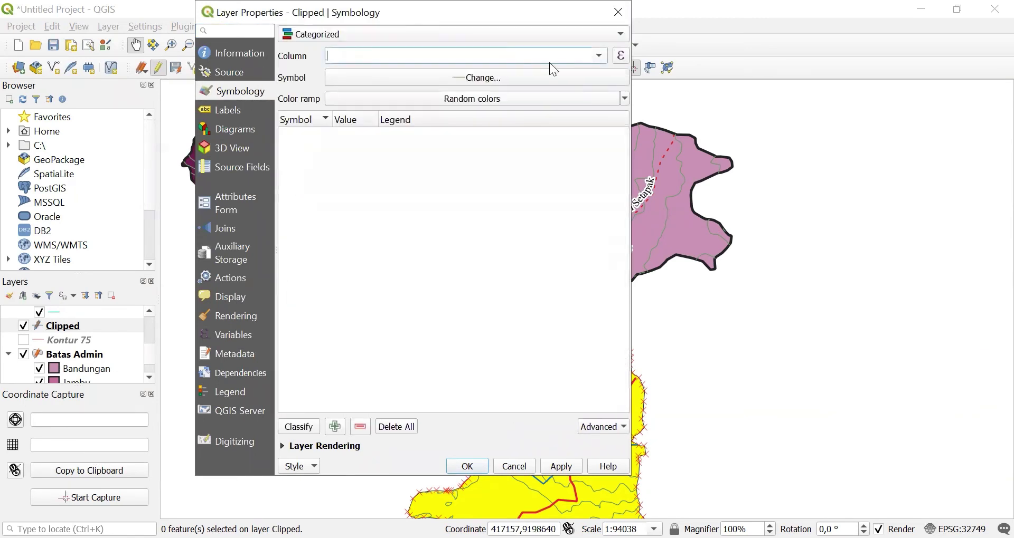
{"action": "left_click", "coordinate": [504, 57]}
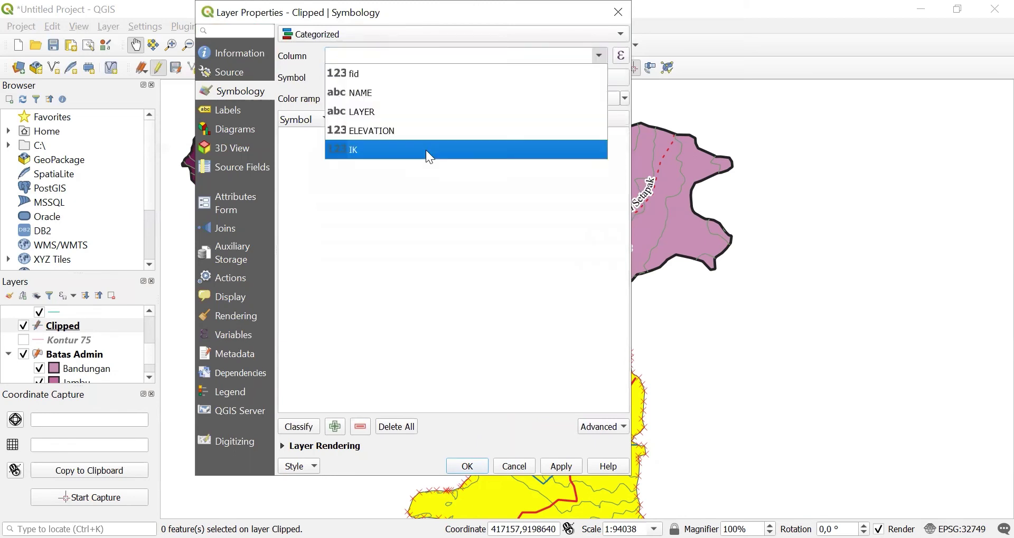
{"action": "left_click", "coordinate": [425, 150]}
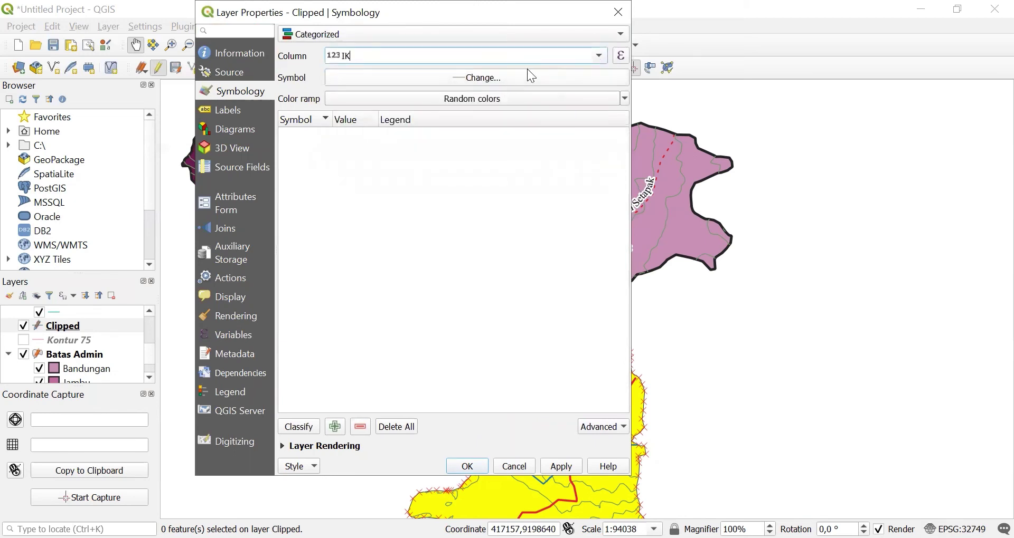
{"action": "left_click", "coordinate": [292, 426]}
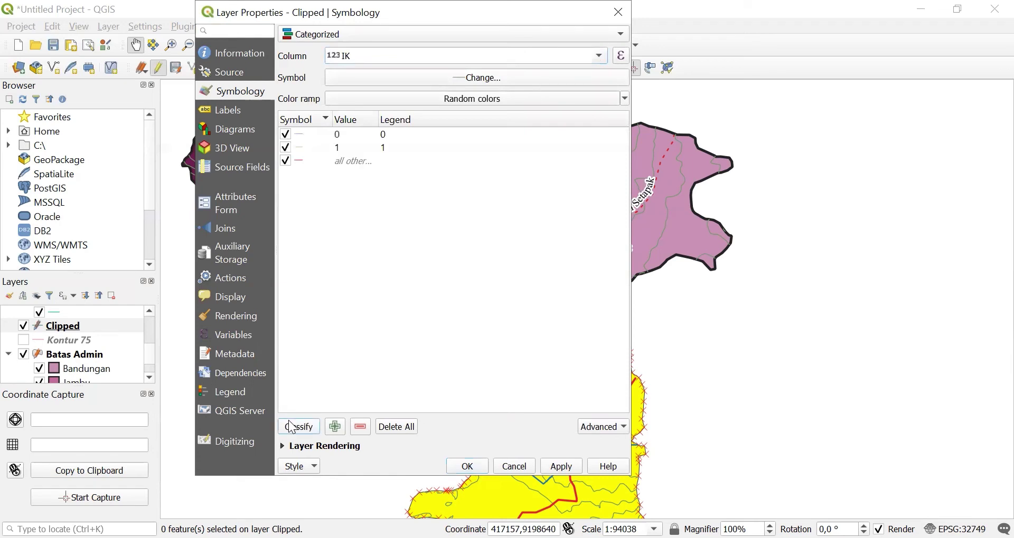
- Set the simple line of IK class 0 to a yellow-orange colour with a stroke width of 0.46 mm
{"action": "left_click", "coordinate": [306, 139]}
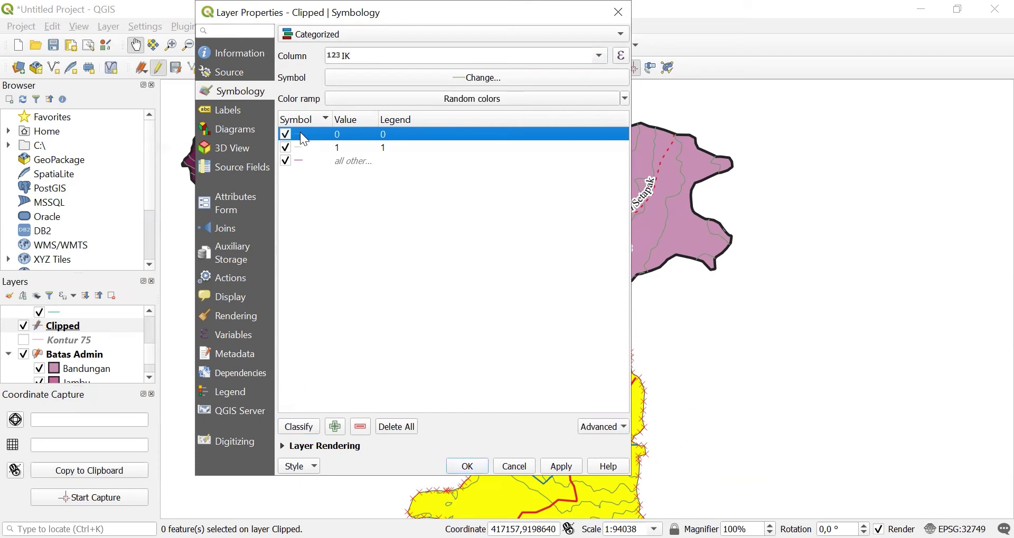
{"action": "double_click", "coordinate": [304, 138]}
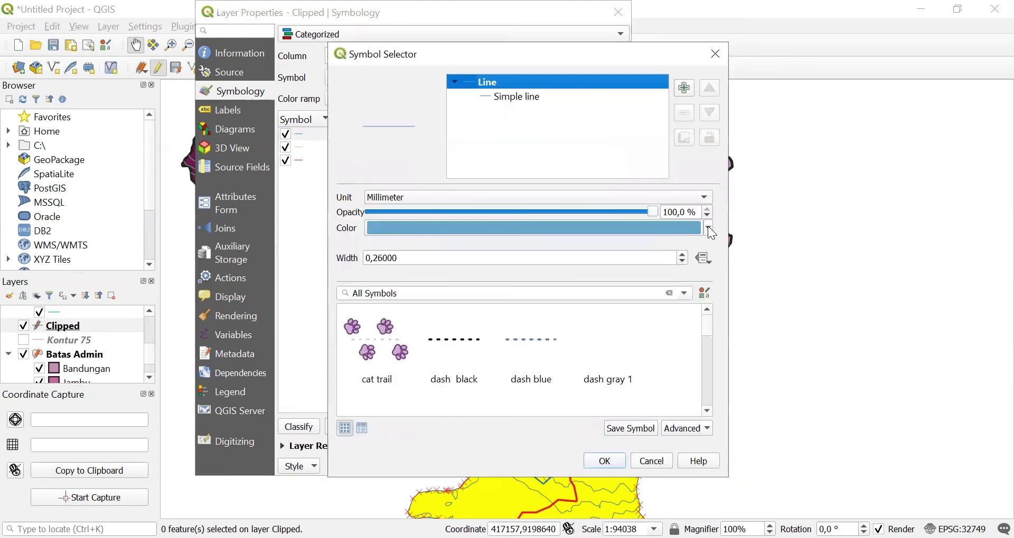
{"action": "left_click", "coordinate": [528, 97]}
{"action": "left_click", "coordinate": [675, 223]}
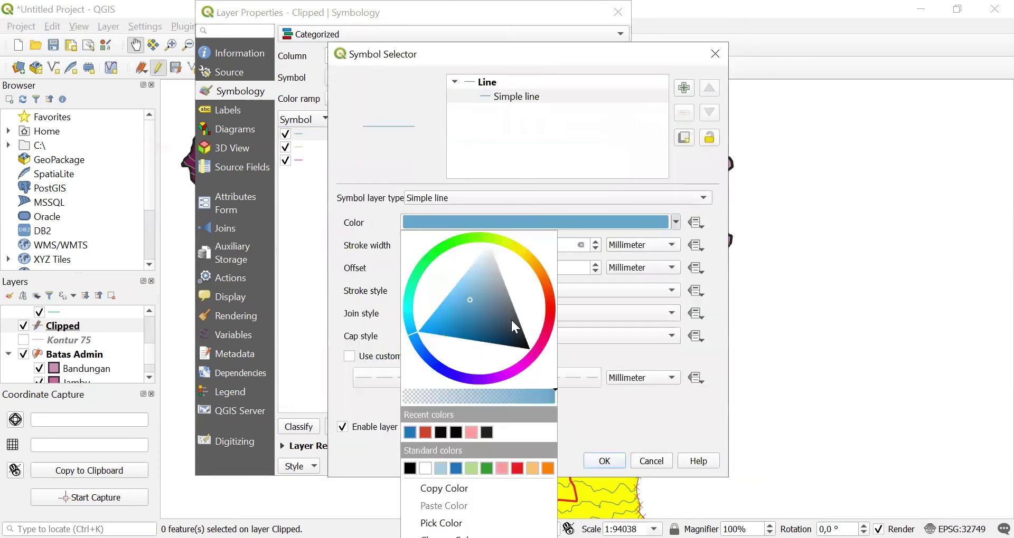
{"action": "left_click_drag", "start_coordinate": [531, 257], "coordinate": [533, 262]}
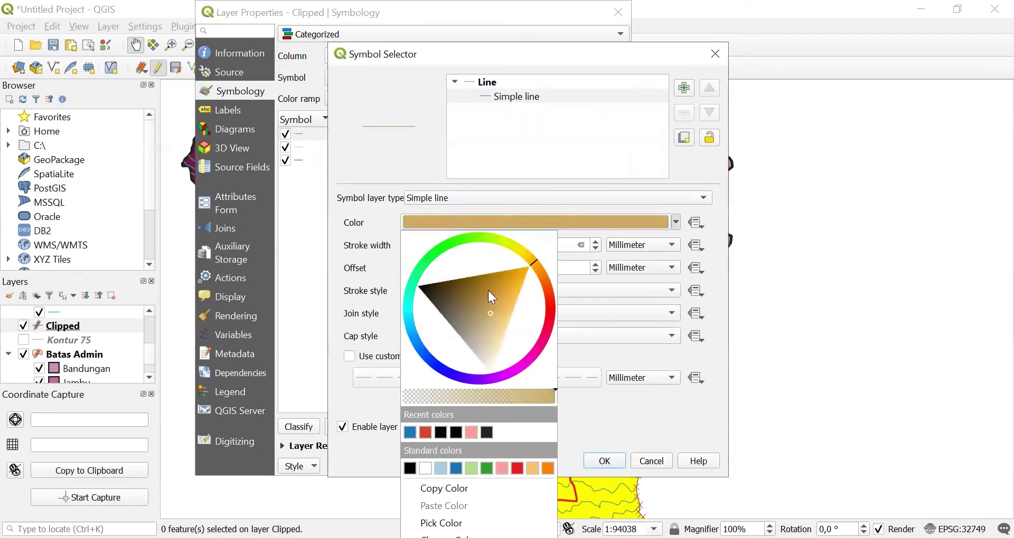
{"action": "left_click_drag", "start_coordinate": [488, 290], "coordinate": [508, 290]}
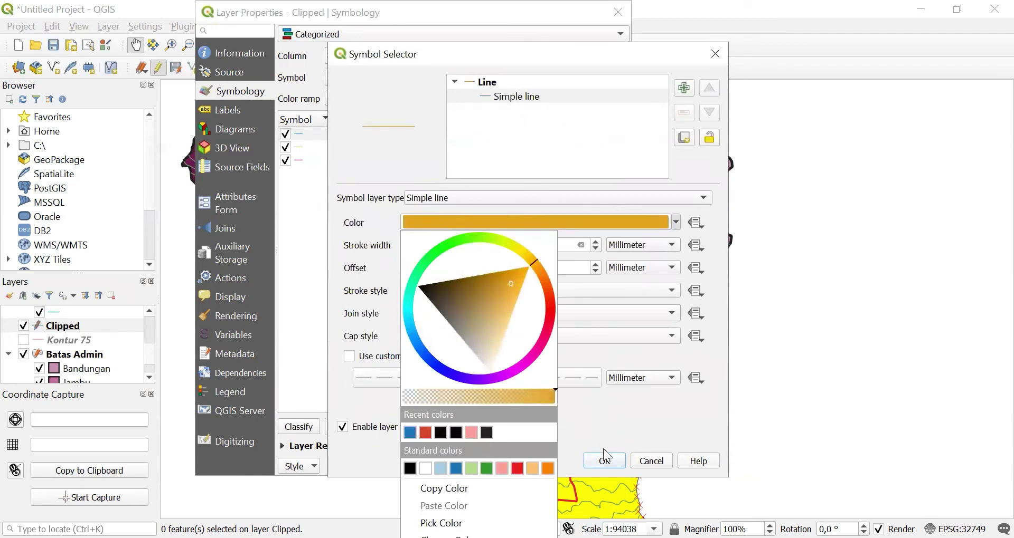
{"action": "left_click", "coordinate": [601, 407]}
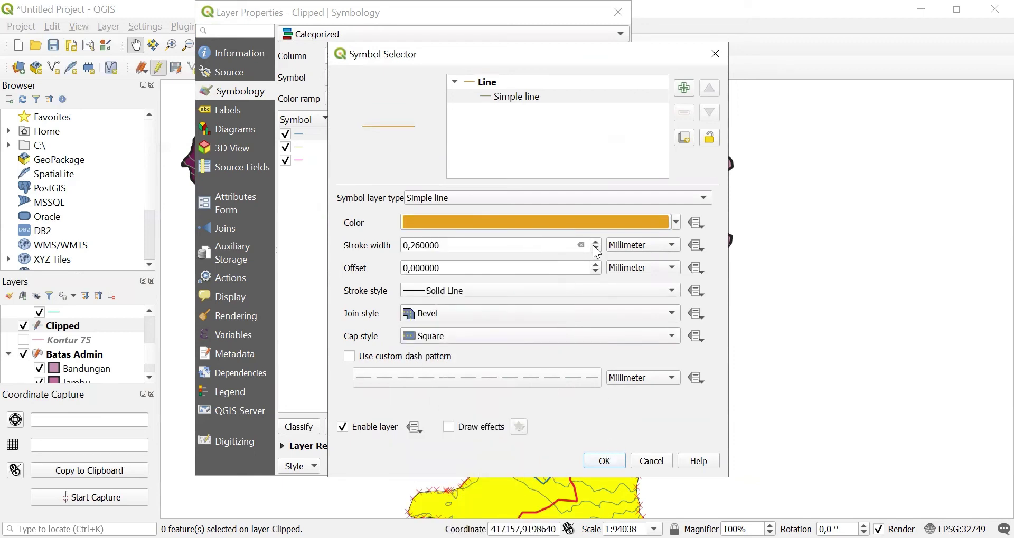
{"action": "left_click", "coordinate": [597, 244]}
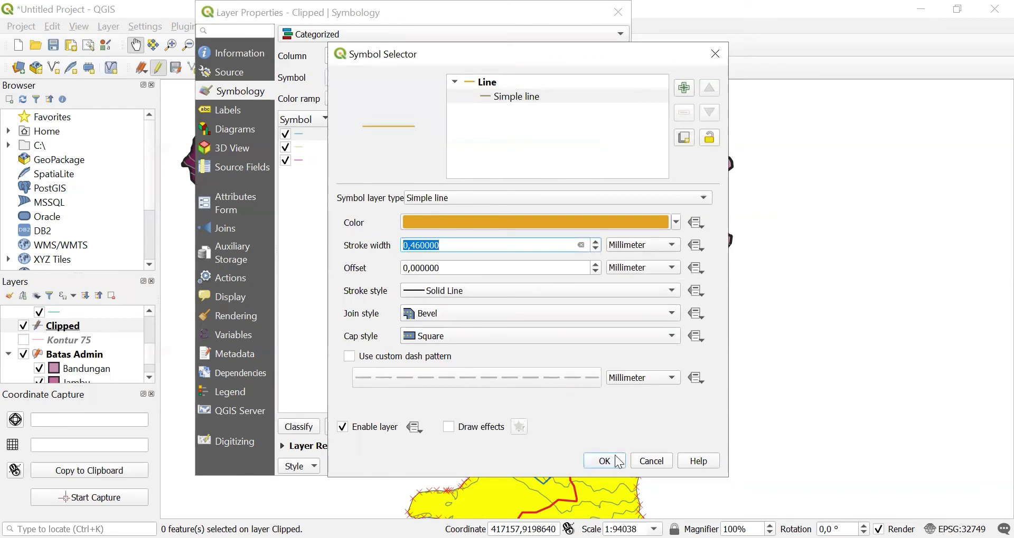
{"action": "left_click", "coordinate": [605, 462]}
- Recolour the simple line of IK class 1 to a strong orange, starting from the light orange standard colour
{"action": "left_click", "coordinate": [304, 147]}
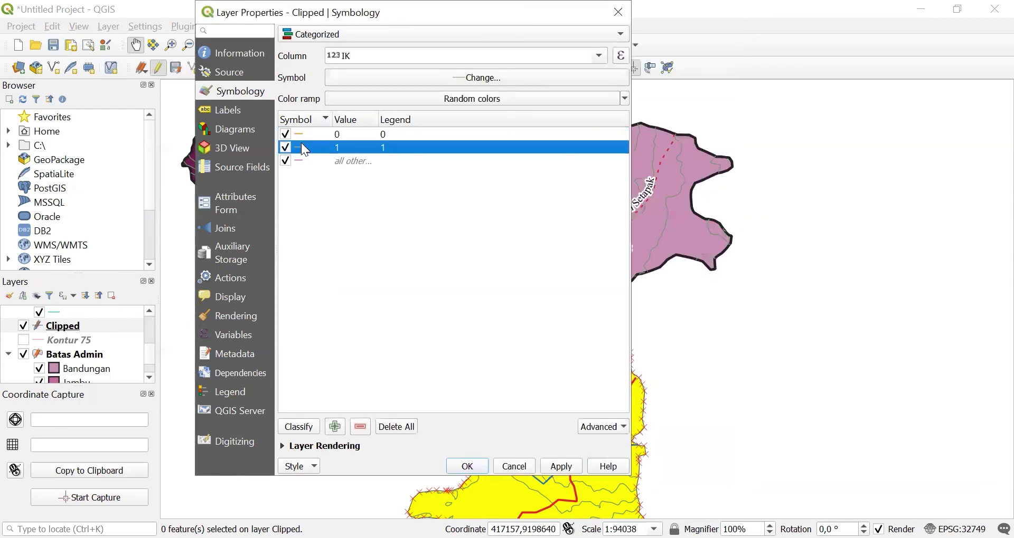
{"action": "double_click", "coordinate": [301, 143]}
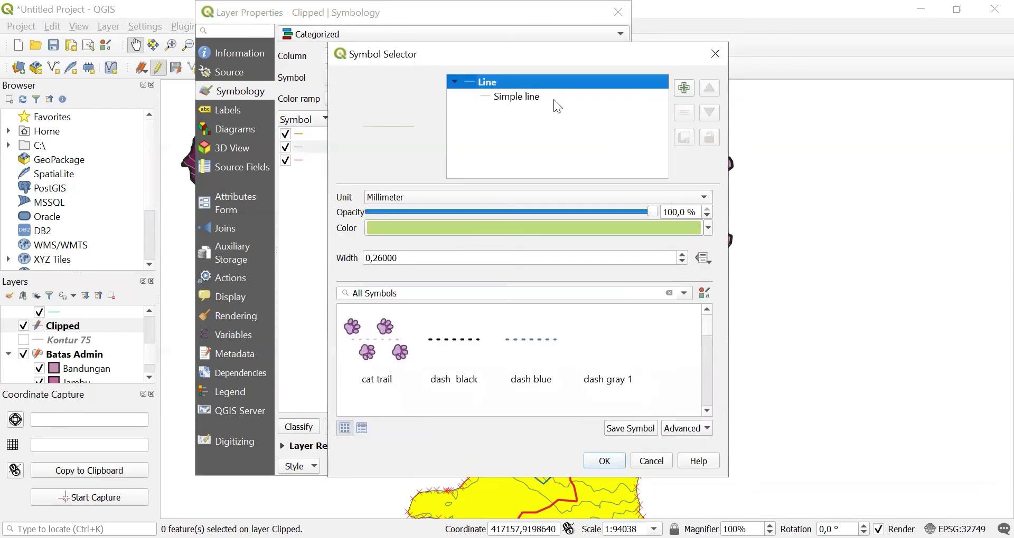
{"action": "left_click", "coordinate": [553, 99]}
{"action": "left_click", "coordinate": [675, 222]}
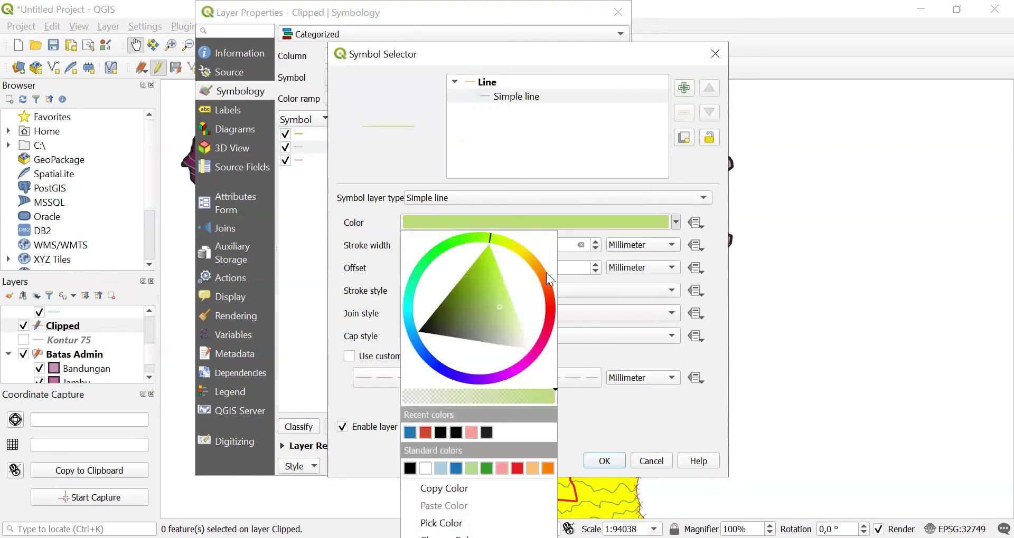
{"action": "left_click", "coordinate": [534, 468]}
{"action": "left_click", "coordinate": [676, 223]}
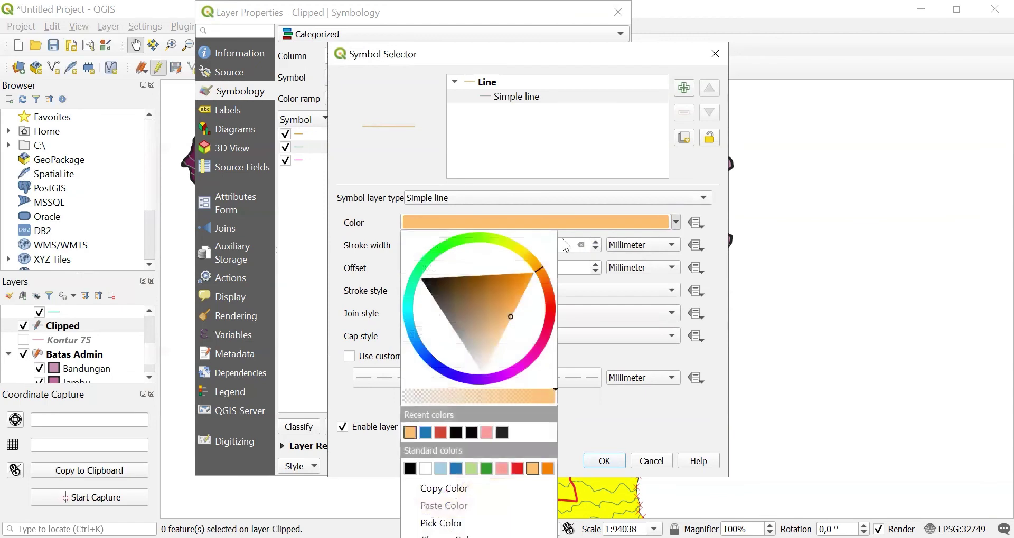
{"action": "left_click", "coordinate": [518, 286]}
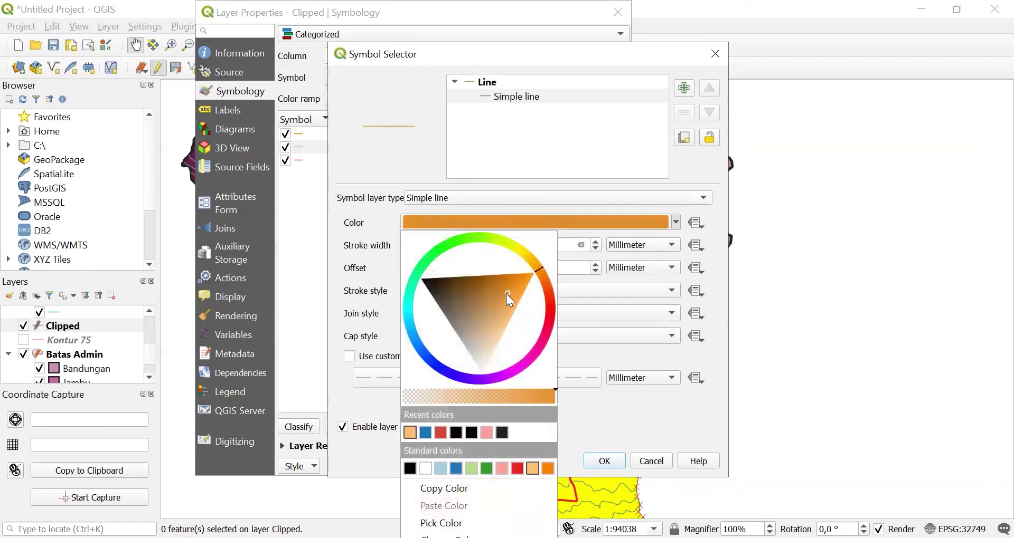
{"action": "left_click", "coordinate": [518, 292]}
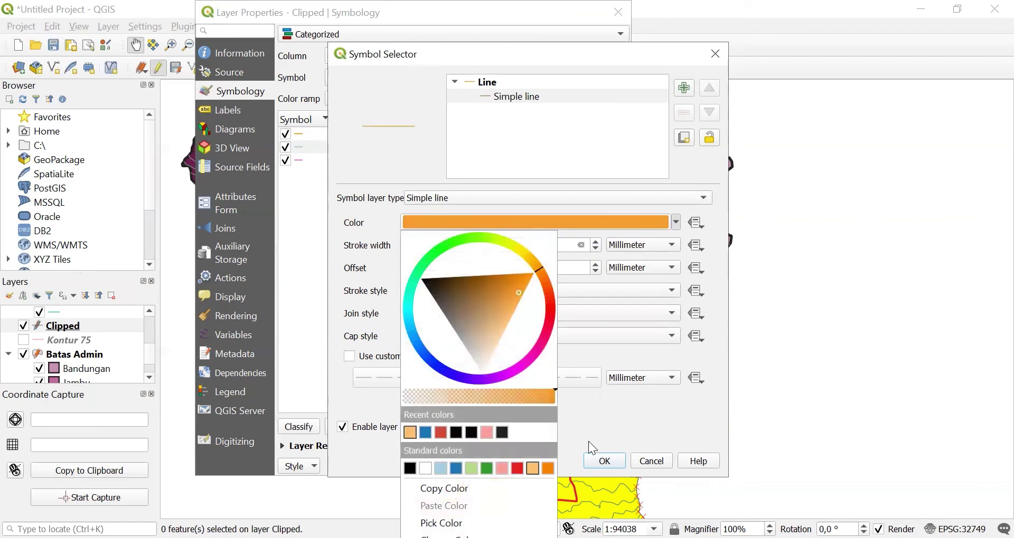
{"action": "left_click", "coordinate": [601, 408]}
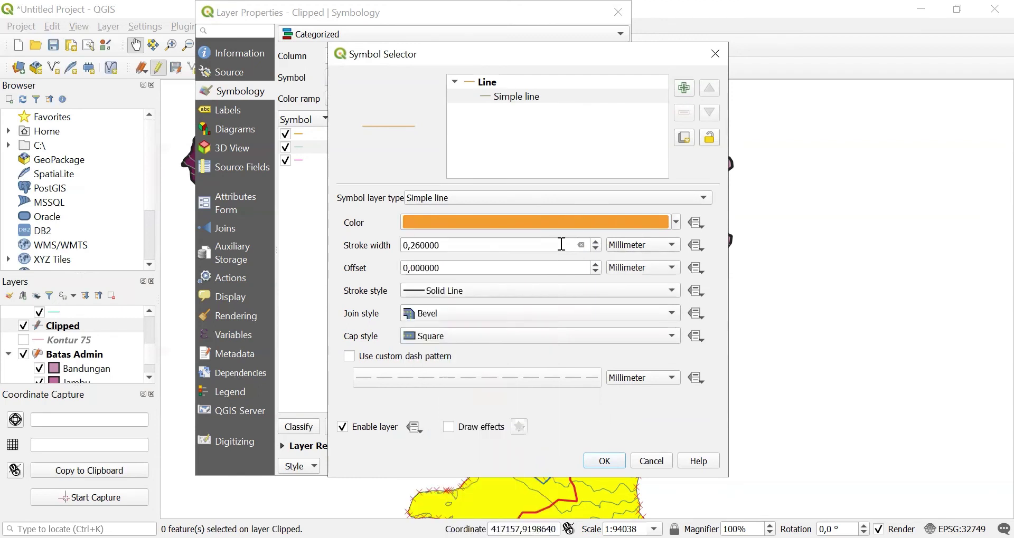
- Thicken the class 1 line's stroke beyond 0.46 mm and apply the categorized style to the Clipped layer
{"action": "left_click", "coordinate": [595, 242]}
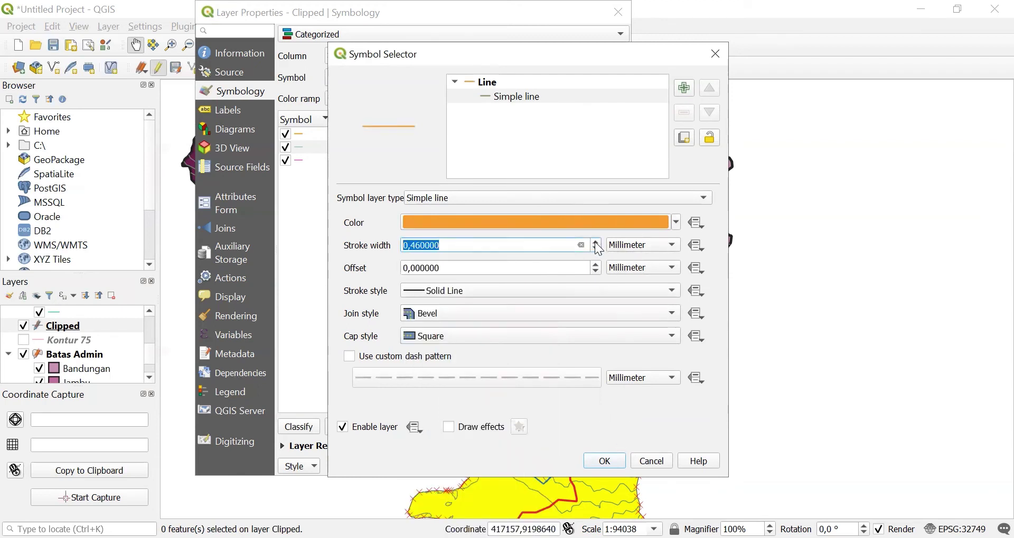
{"action": "left_click", "coordinate": [595, 241]}
{"action": "left_click", "coordinate": [615, 460]}
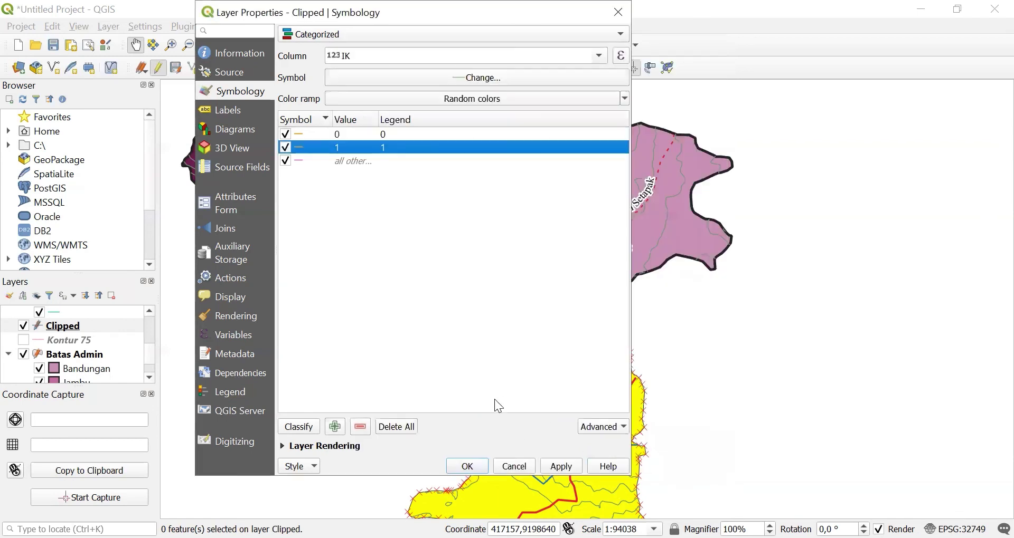
{"action": "left_click", "coordinate": [561, 468]}
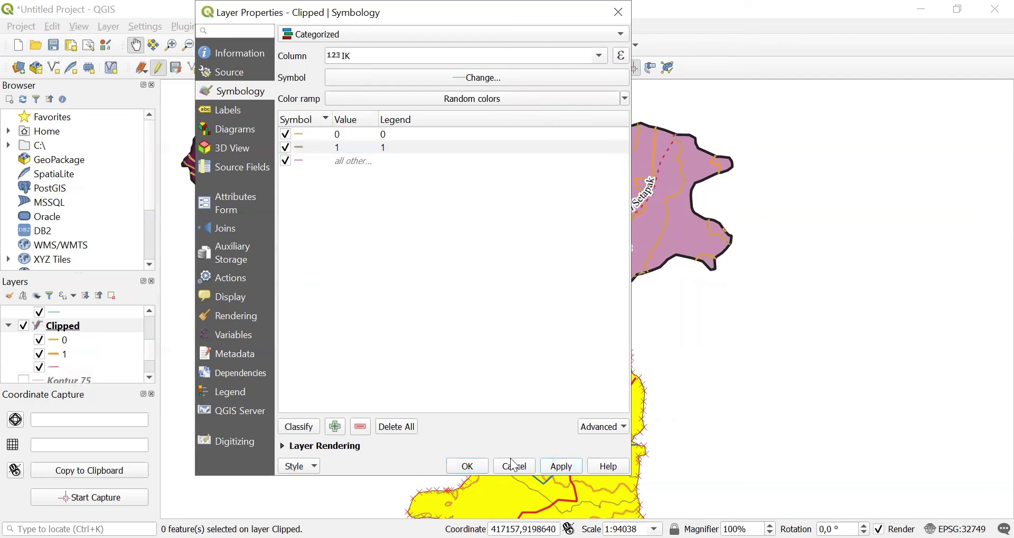
{"action": "left_click", "coordinate": [468, 467]}
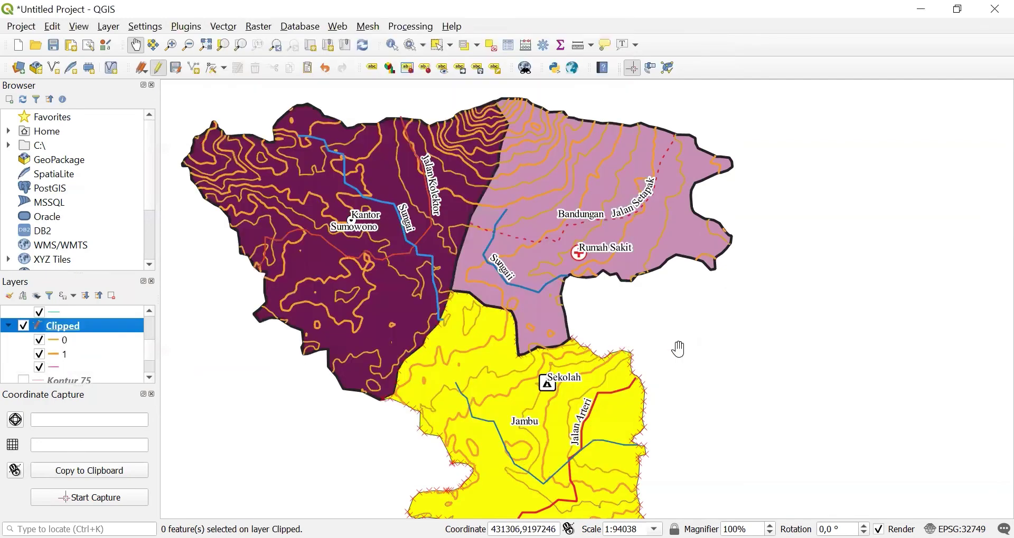
- Turn on single labels for the Clipped contour layer, with IK as the label field
{"action": "scroll", "coordinate": [679, 351], "scroll_direction": "down", "scroll_amount": 1}
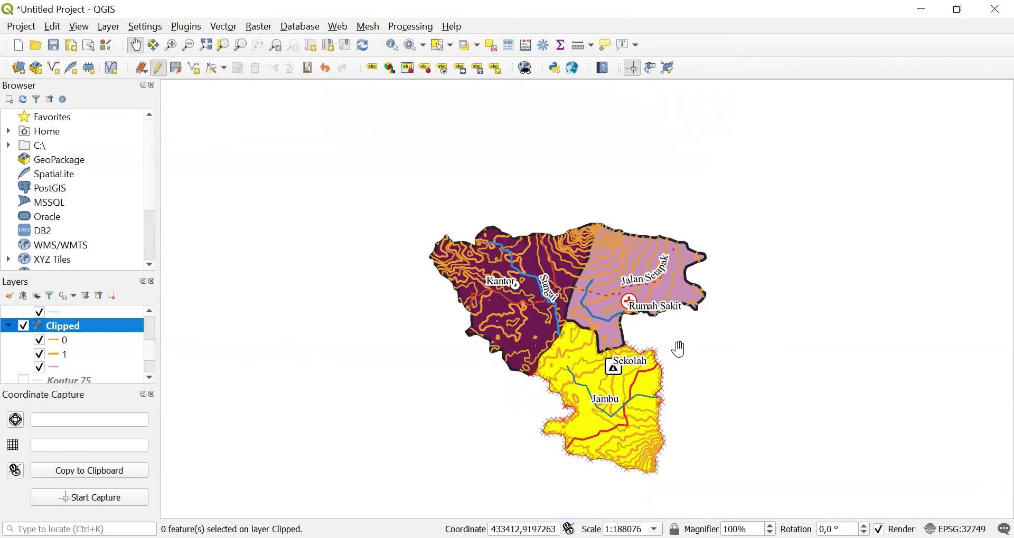
{"action": "scroll", "coordinate": [679, 351], "scroll_direction": "up", "scroll_amount": 1}
{"action": "left_click_drag", "start_coordinate": [679, 350], "coordinate": [677, 283]}
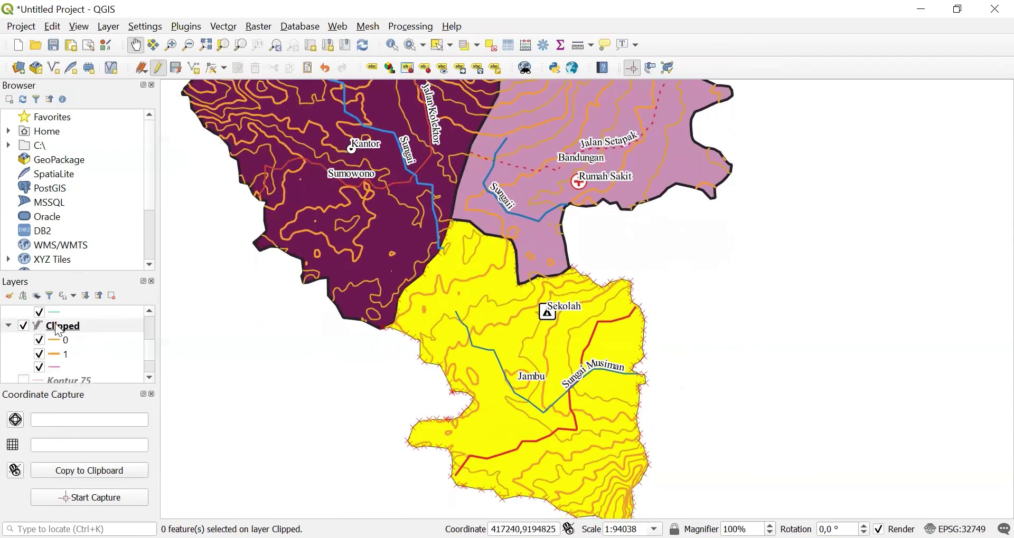
{"action": "right_click", "coordinate": [58, 330]}
{"action": "left_click", "coordinate": [108, 346]}
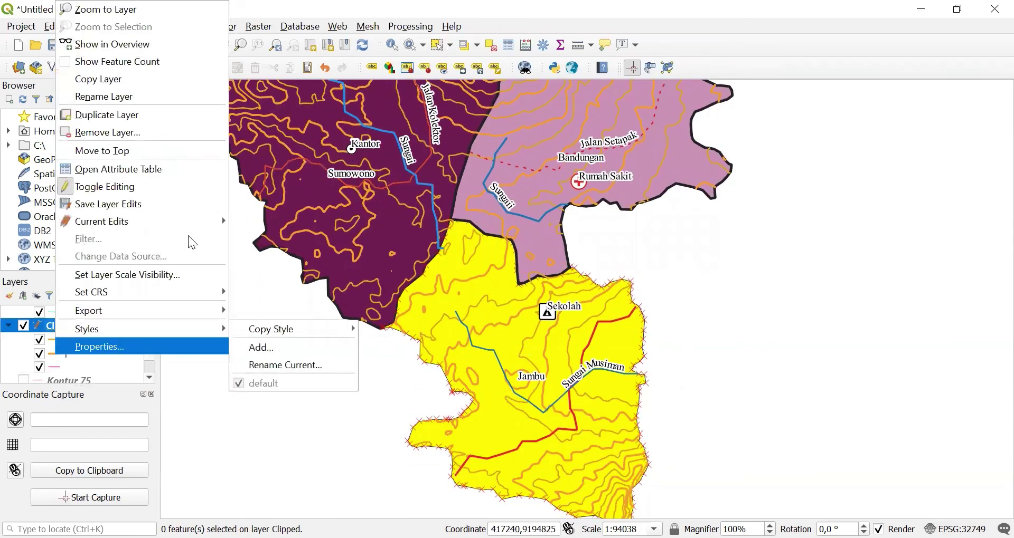
{"action": "left_click", "coordinate": [269, 115]}
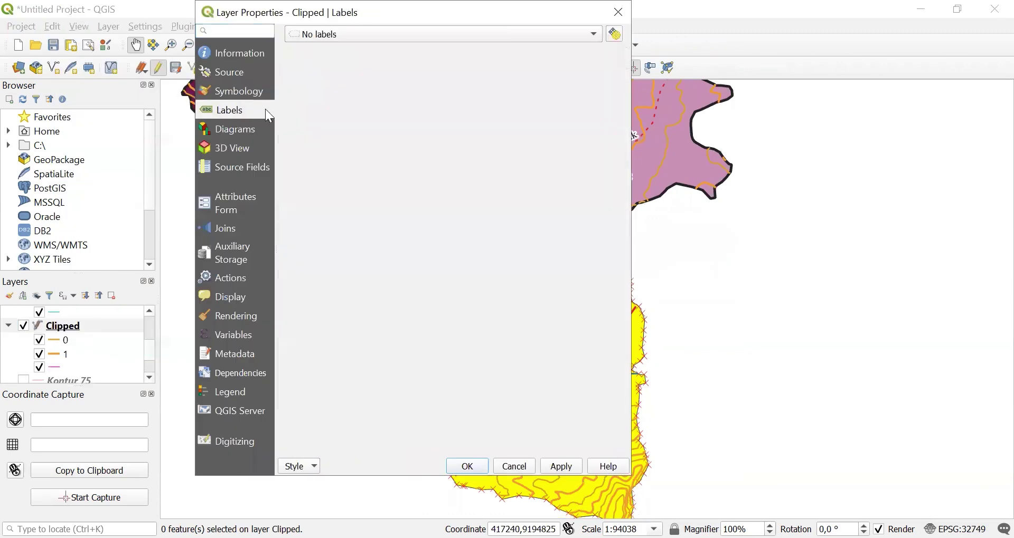
{"action": "left_click", "coordinate": [369, 35]}
{"action": "left_click", "coordinate": [364, 48]}
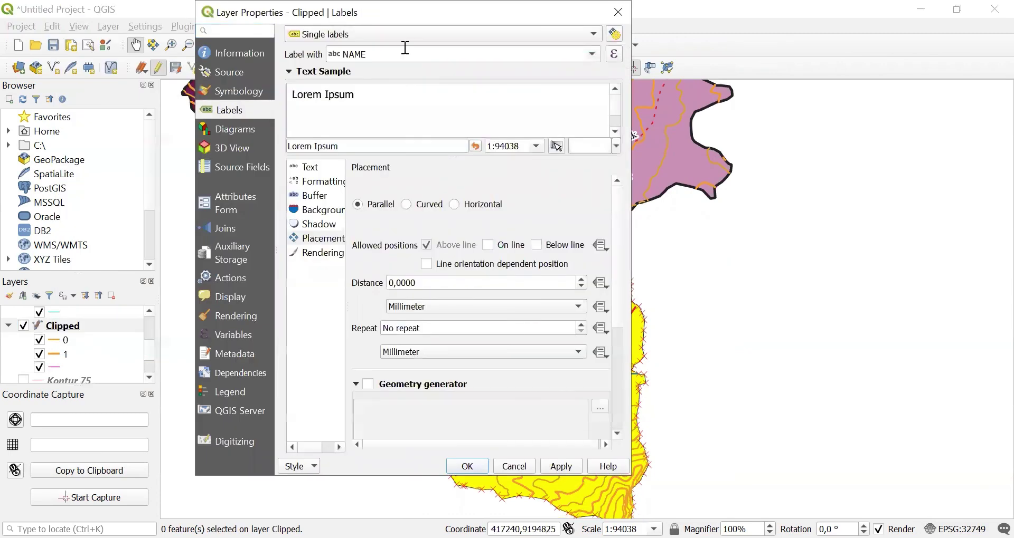
{"action": "left_click", "coordinate": [593, 58]}
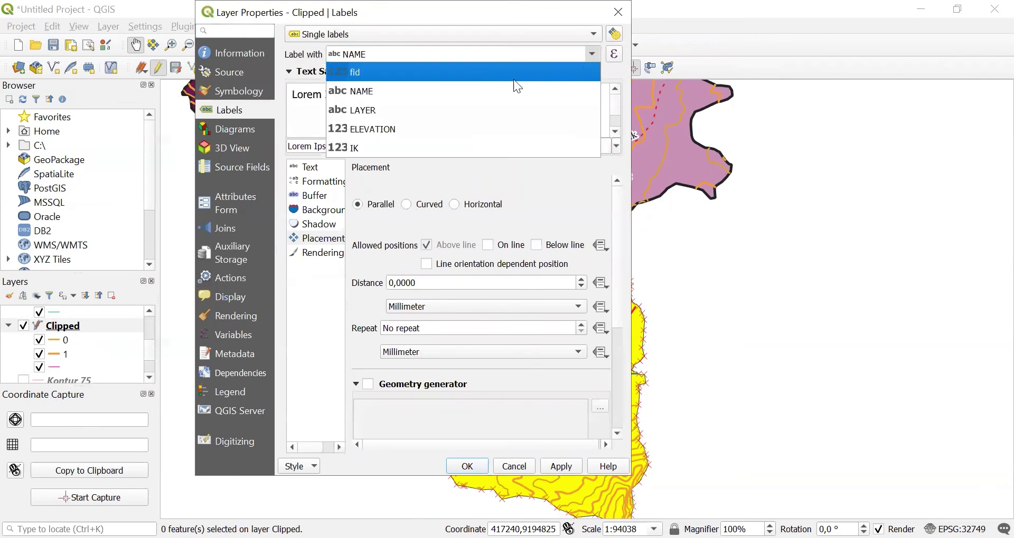
{"action": "left_click", "coordinate": [349, 150]}
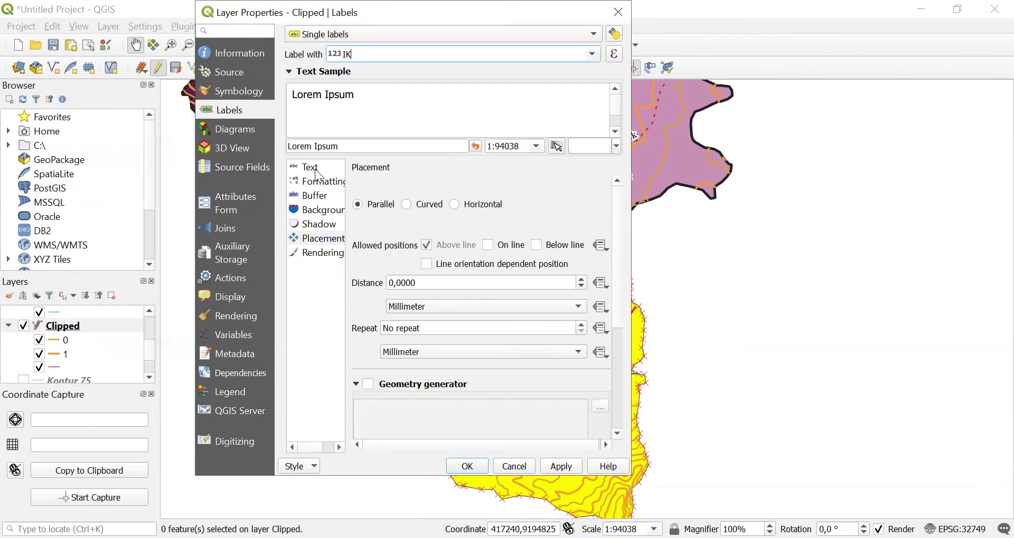
- Set the Clipped layer's label font to Times New Roman and draw a text buffer around the labels
{"action": "left_click", "coordinate": [314, 169]}
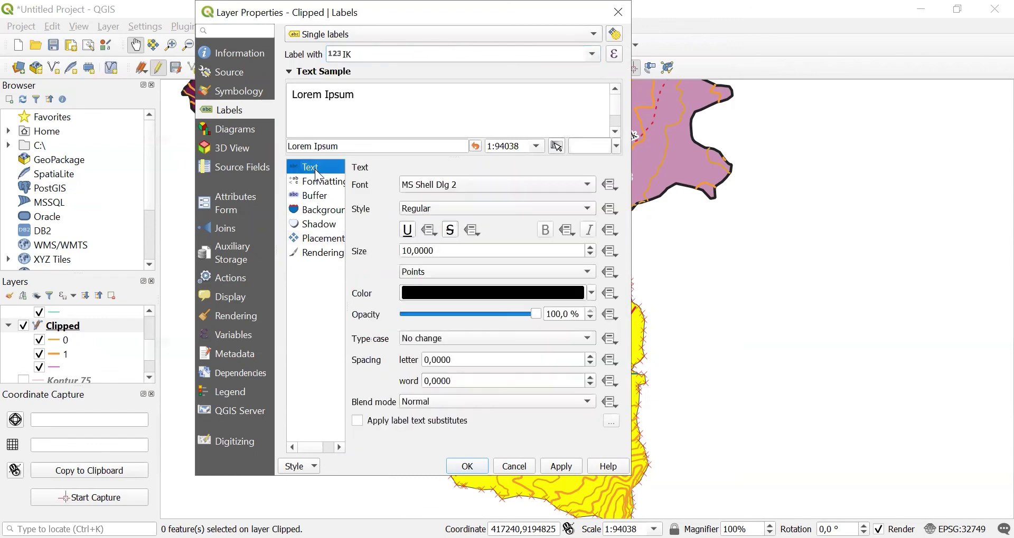
{"action": "left_click", "coordinate": [434, 187]}
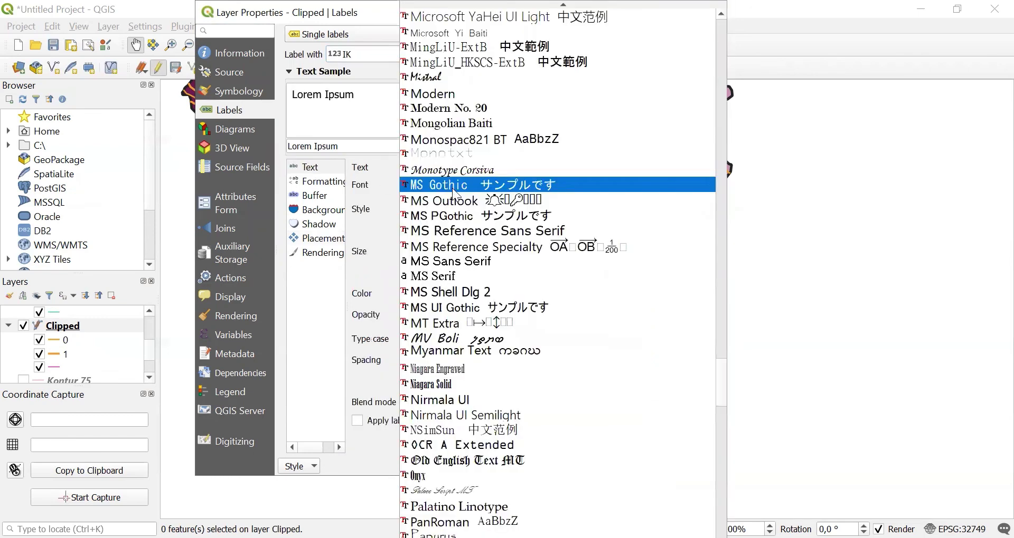
{"action": "scroll", "coordinate": [504, 302], "scroll_direction": "down", "scroll_amount": 9}
{"action": "scroll", "coordinate": [505, 302], "scroll_direction": "down", "scroll_amount": 9}
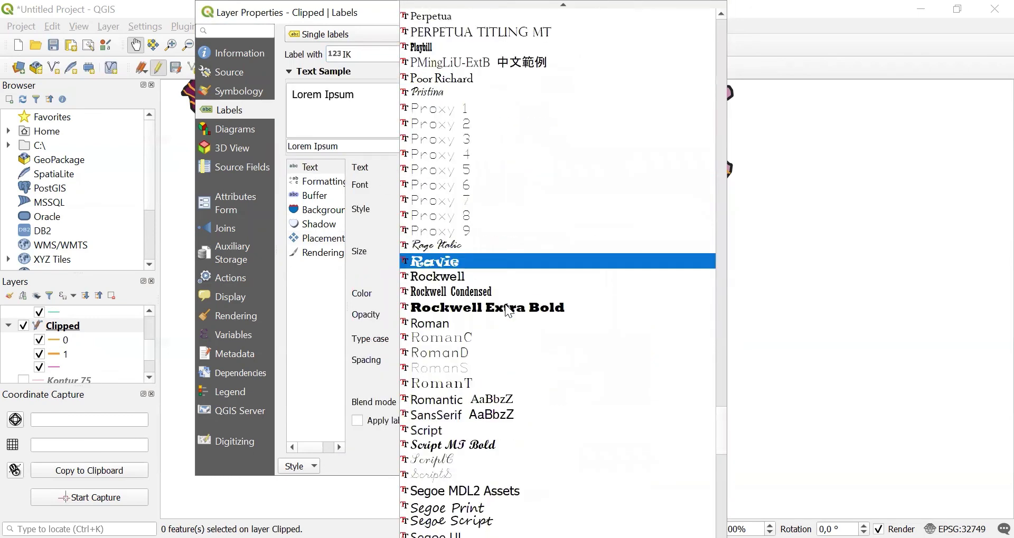
{"action": "scroll", "coordinate": [482, 387], "scroll_direction": "down", "scroll_amount": 9}
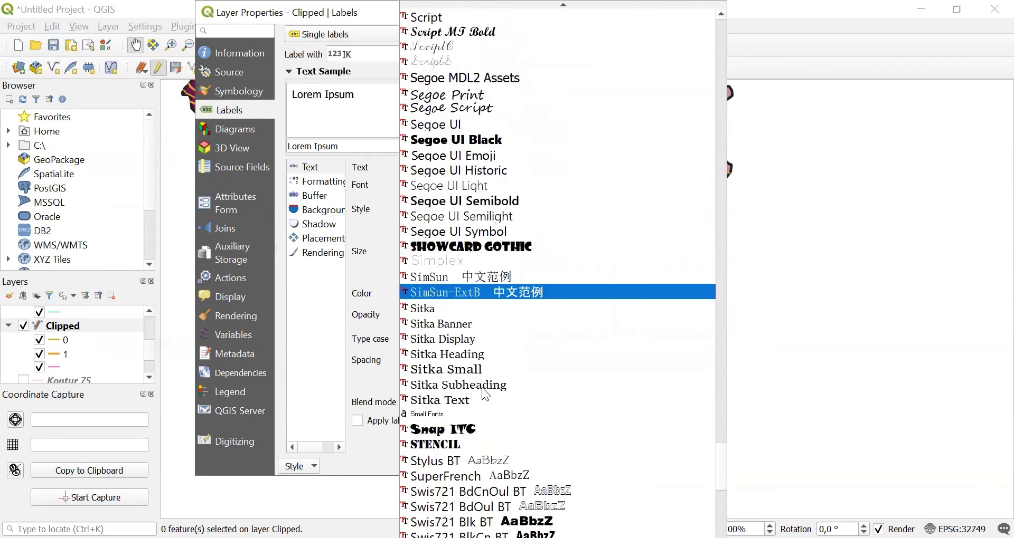
{"action": "scroll", "coordinate": [482, 401], "scroll_direction": "down", "scroll_amount": 3}
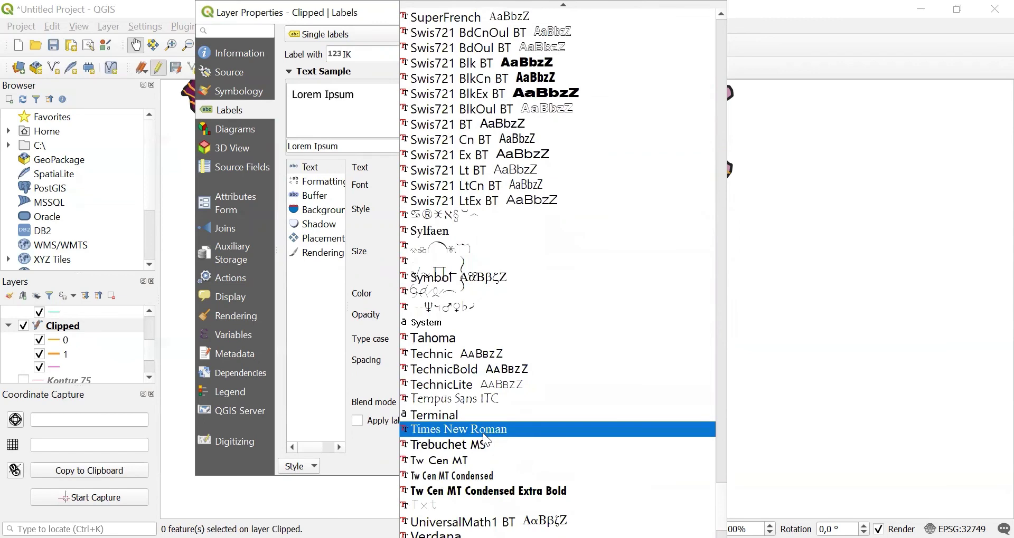
{"action": "left_click", "coordinate": [484, 436]}
{"action": "left_click", "coordinate": [325, 196]}
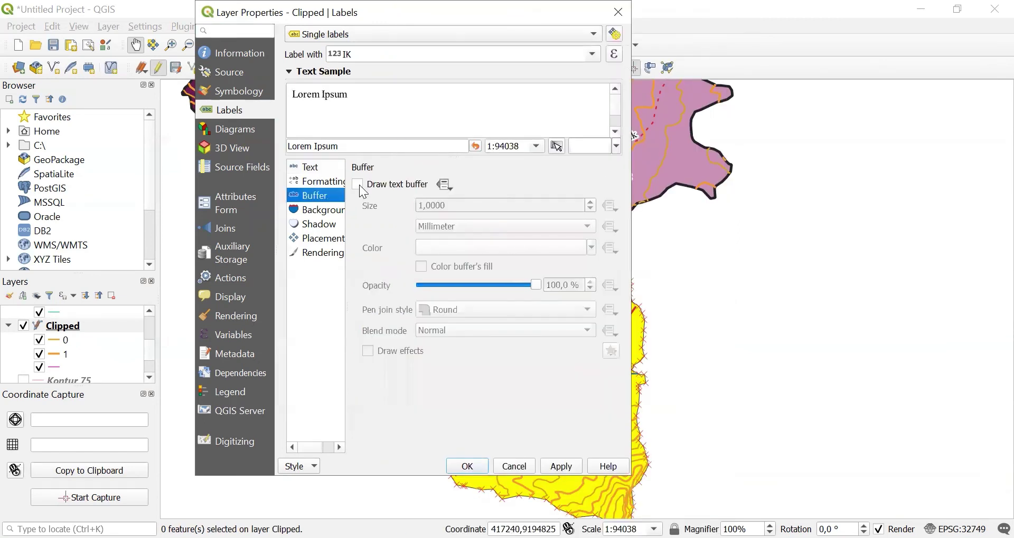
{"action": "left_click", "coordinate": [359, 185]}
- Label the Clipped contours with the ELEVATION field using Curved placement, apply the label settings and inspect them on the map
{"action": "left_click", "coordinate": [323, 239]}
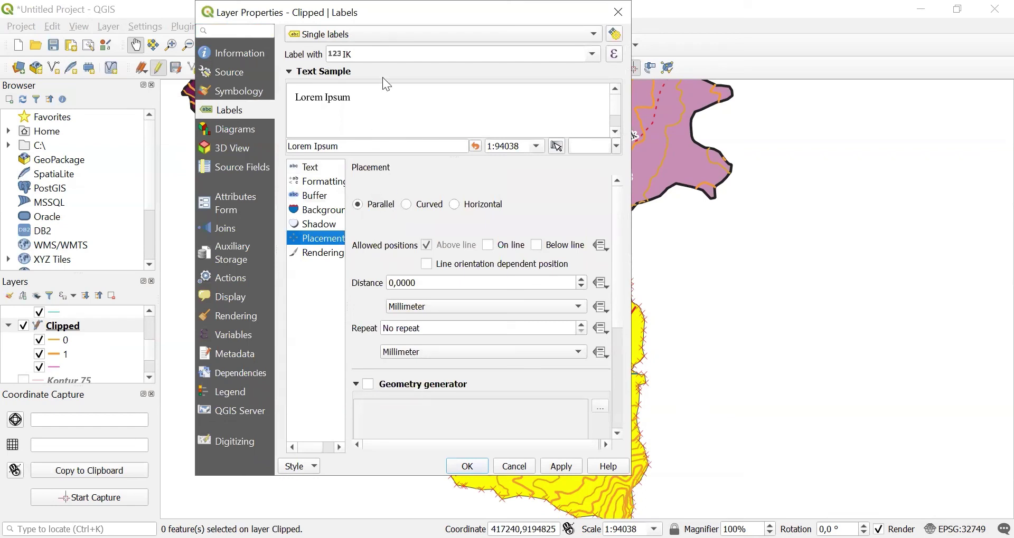
{"action": "left_click", "coordinate": [589, 55]}
{"action": "left_click", "coordinate": [429, 127]}
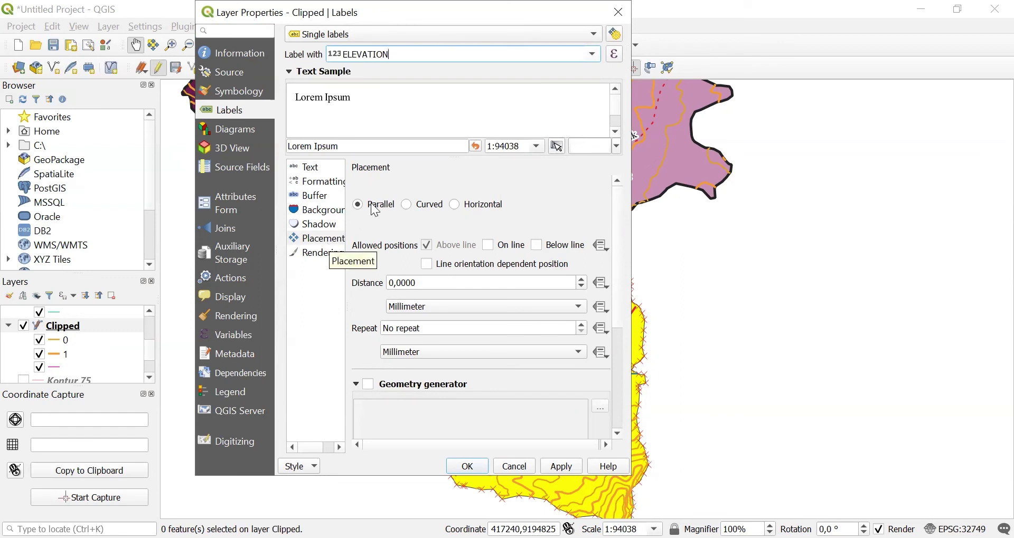
{"action": "left_click", "coordinate": [408, 206]}
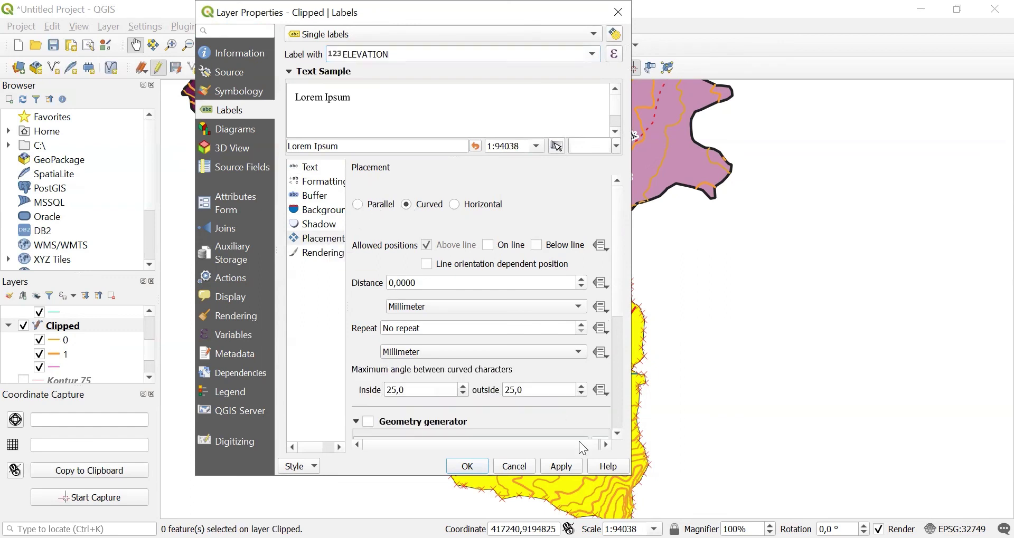
{"action": "left_click", "coordinate": [556, 471]}
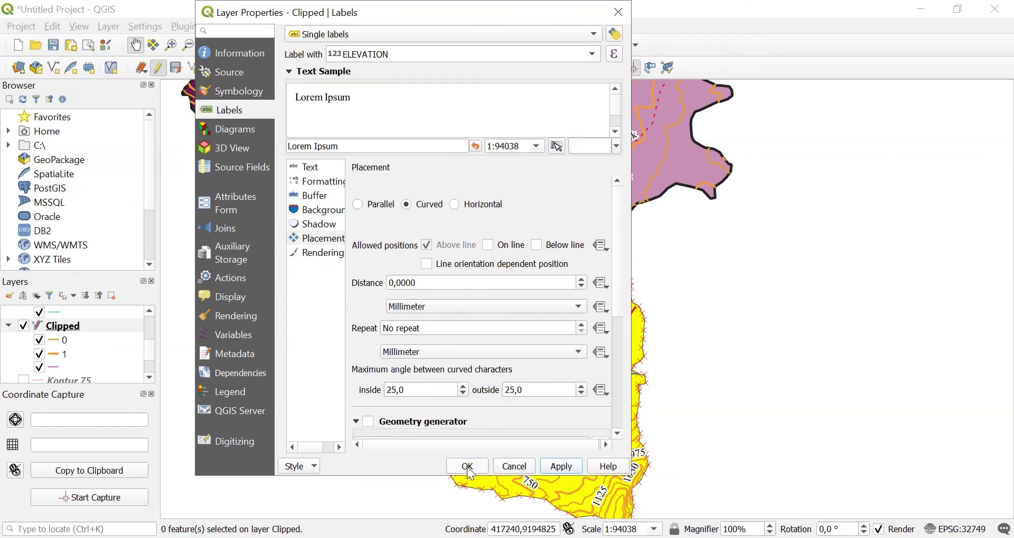
{"action": "left_click", "coordinate": [592, 52]}
{"action": "left_click", "coordinate": [548, 133]}
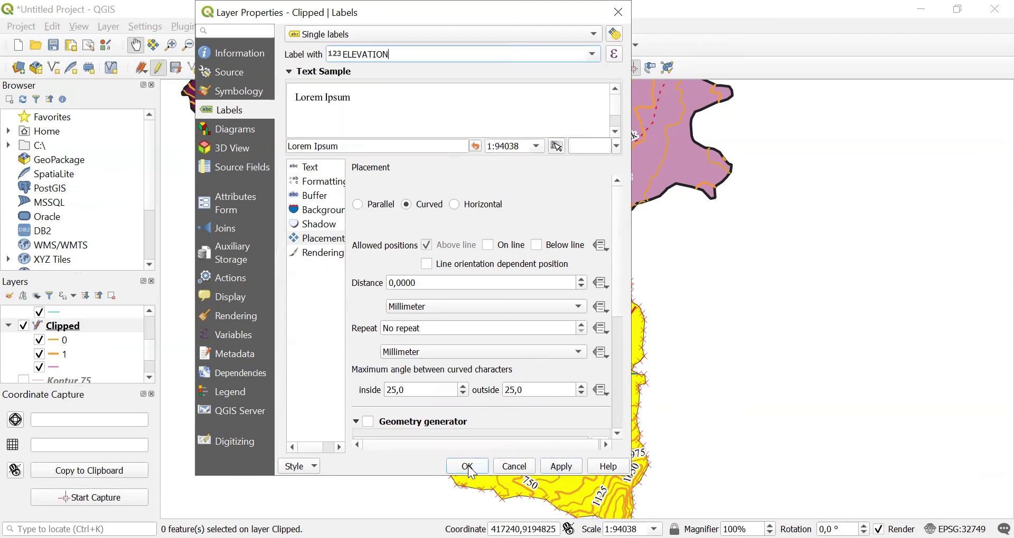
{"action": "left_click", "coordinate": [467, 470]}
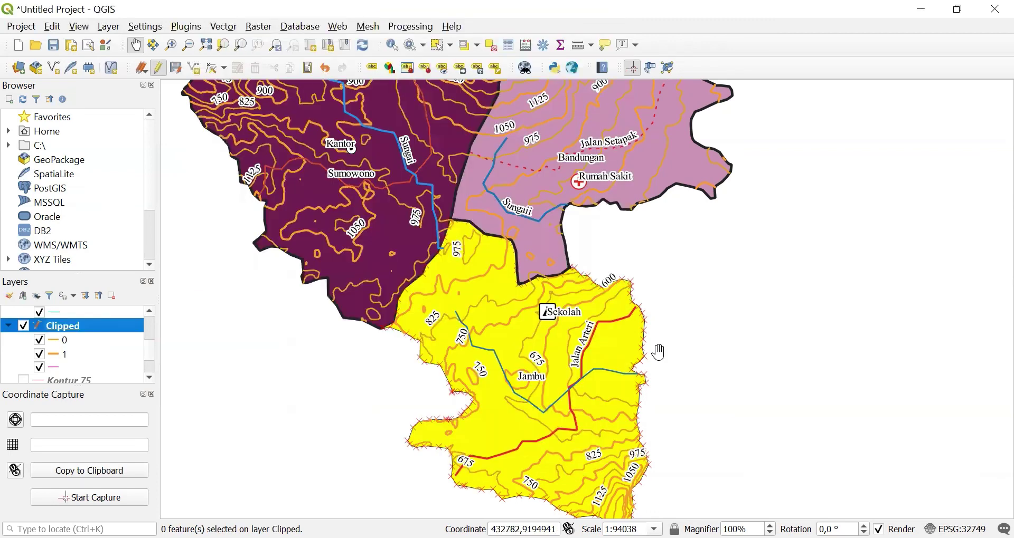
{"action": "scroll", "coordinate": [660, 353], "scroll_direction": "up", "scroll_amount": 1}
{"action": "scroll", "coordinate": [660, 353], "scroll_direction": "down", "scroll_amount": 2}
{"action": "scroll", "coordinate": [659, 352], "scroll_direction": "up", "scroll_amount": 1}
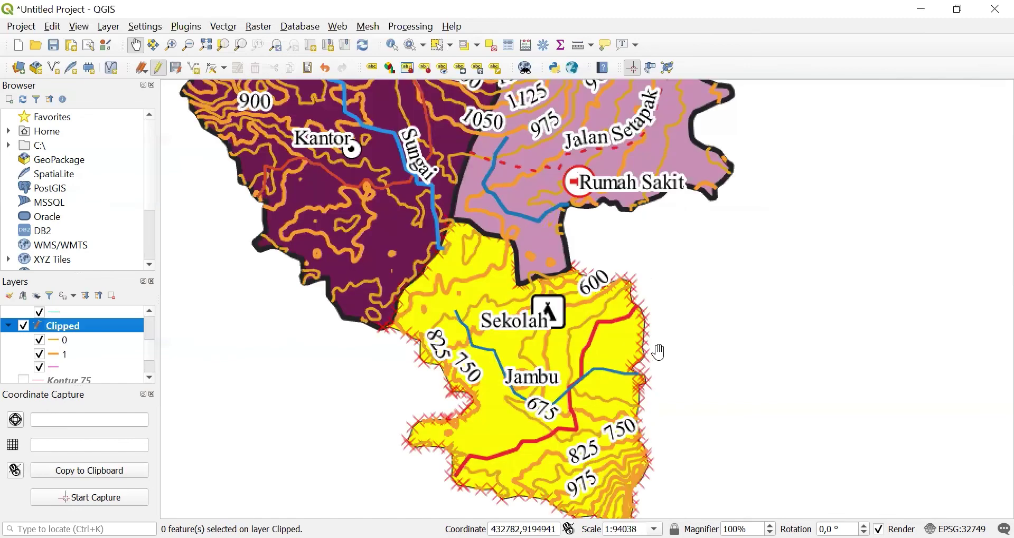